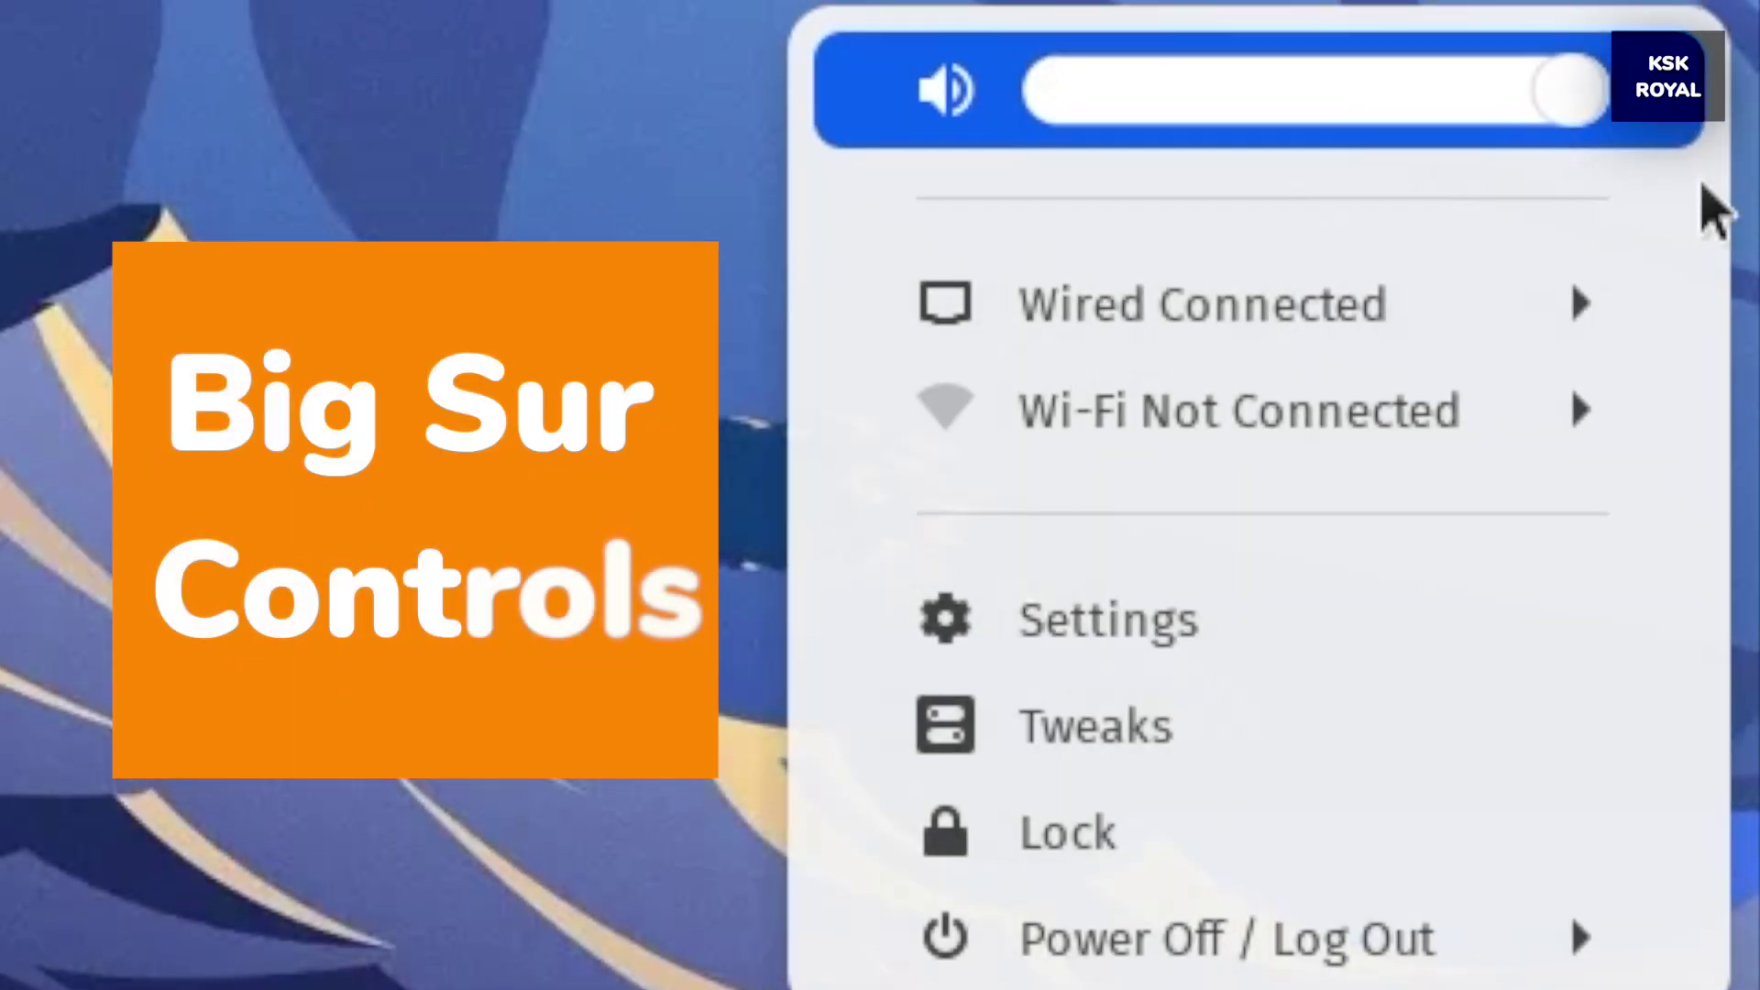
# Drag the top-bar volume slider to about one-third, then close the system menu.
pyautogui.moveTo(1575, 91); pyautogui.dragTo(1183, 138)
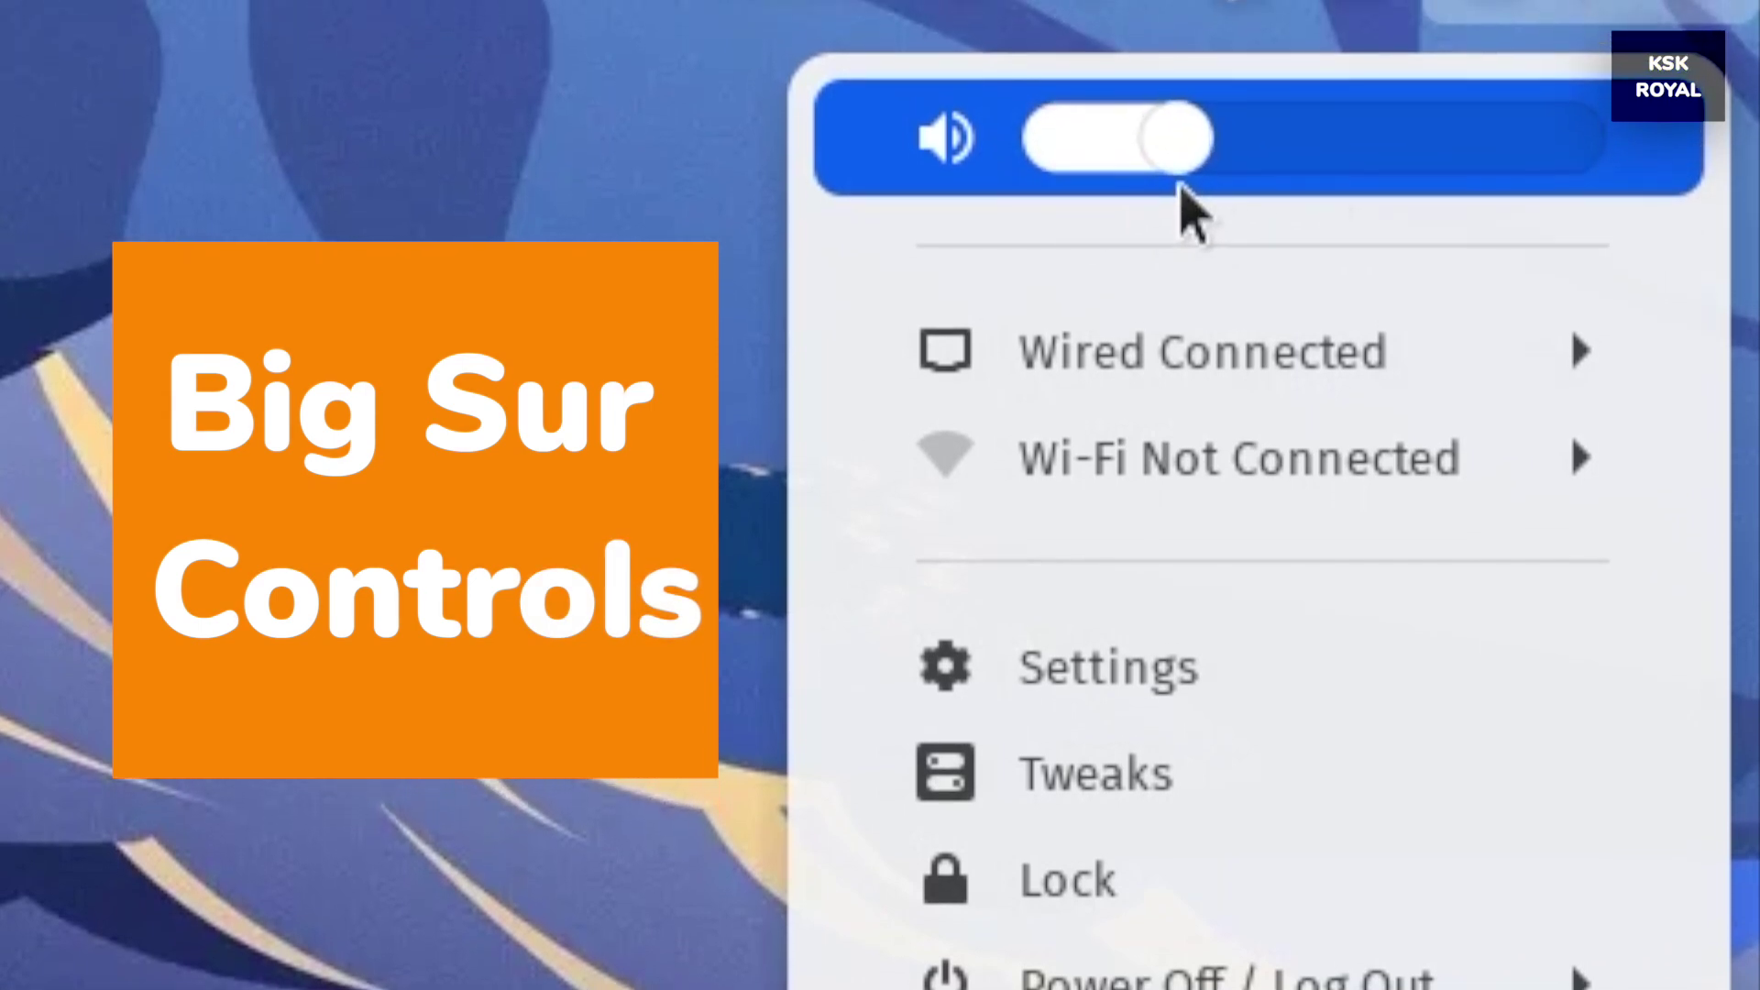
pyautogui.click(1584, 39)
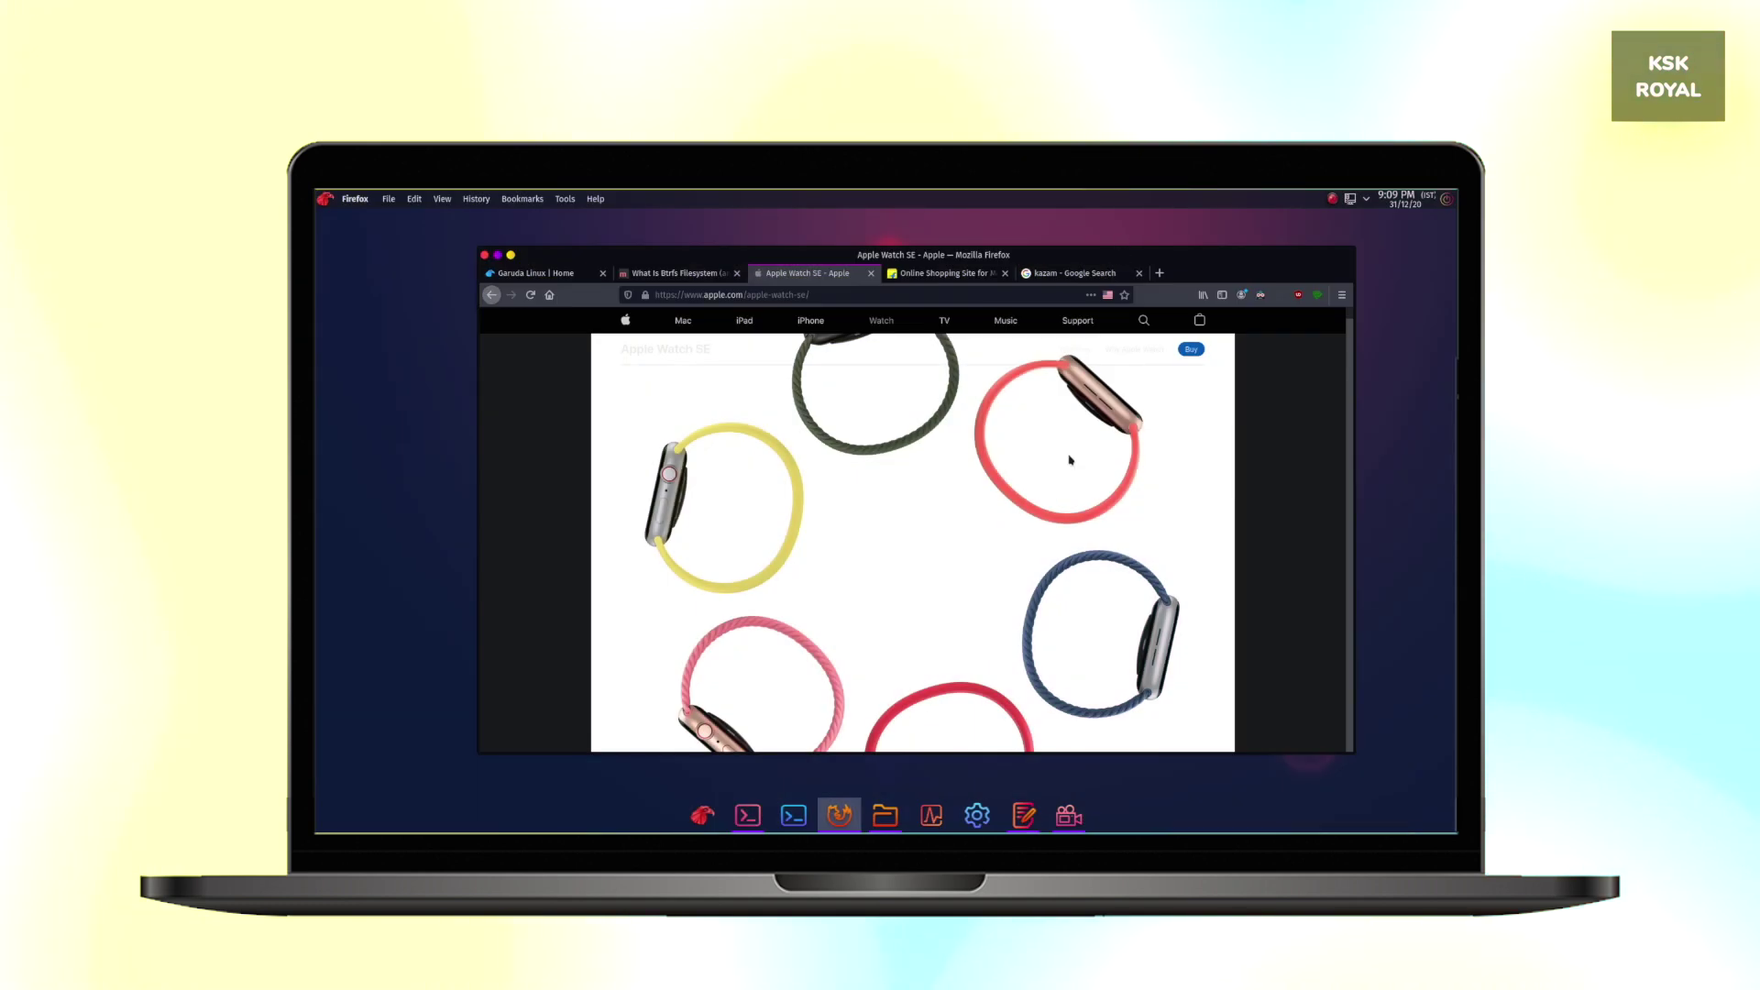
# Move Firefox, raise the Alacritty terminal in front and reposition it, then open the desktop menu.
pyautogui.moveTo(1100, 256)
pyautogui.mouseDown()
pyautogui.moveTo(1059, 250)
pyautogui.moveTo(1124, 261)
pyautogui.mouseUp()
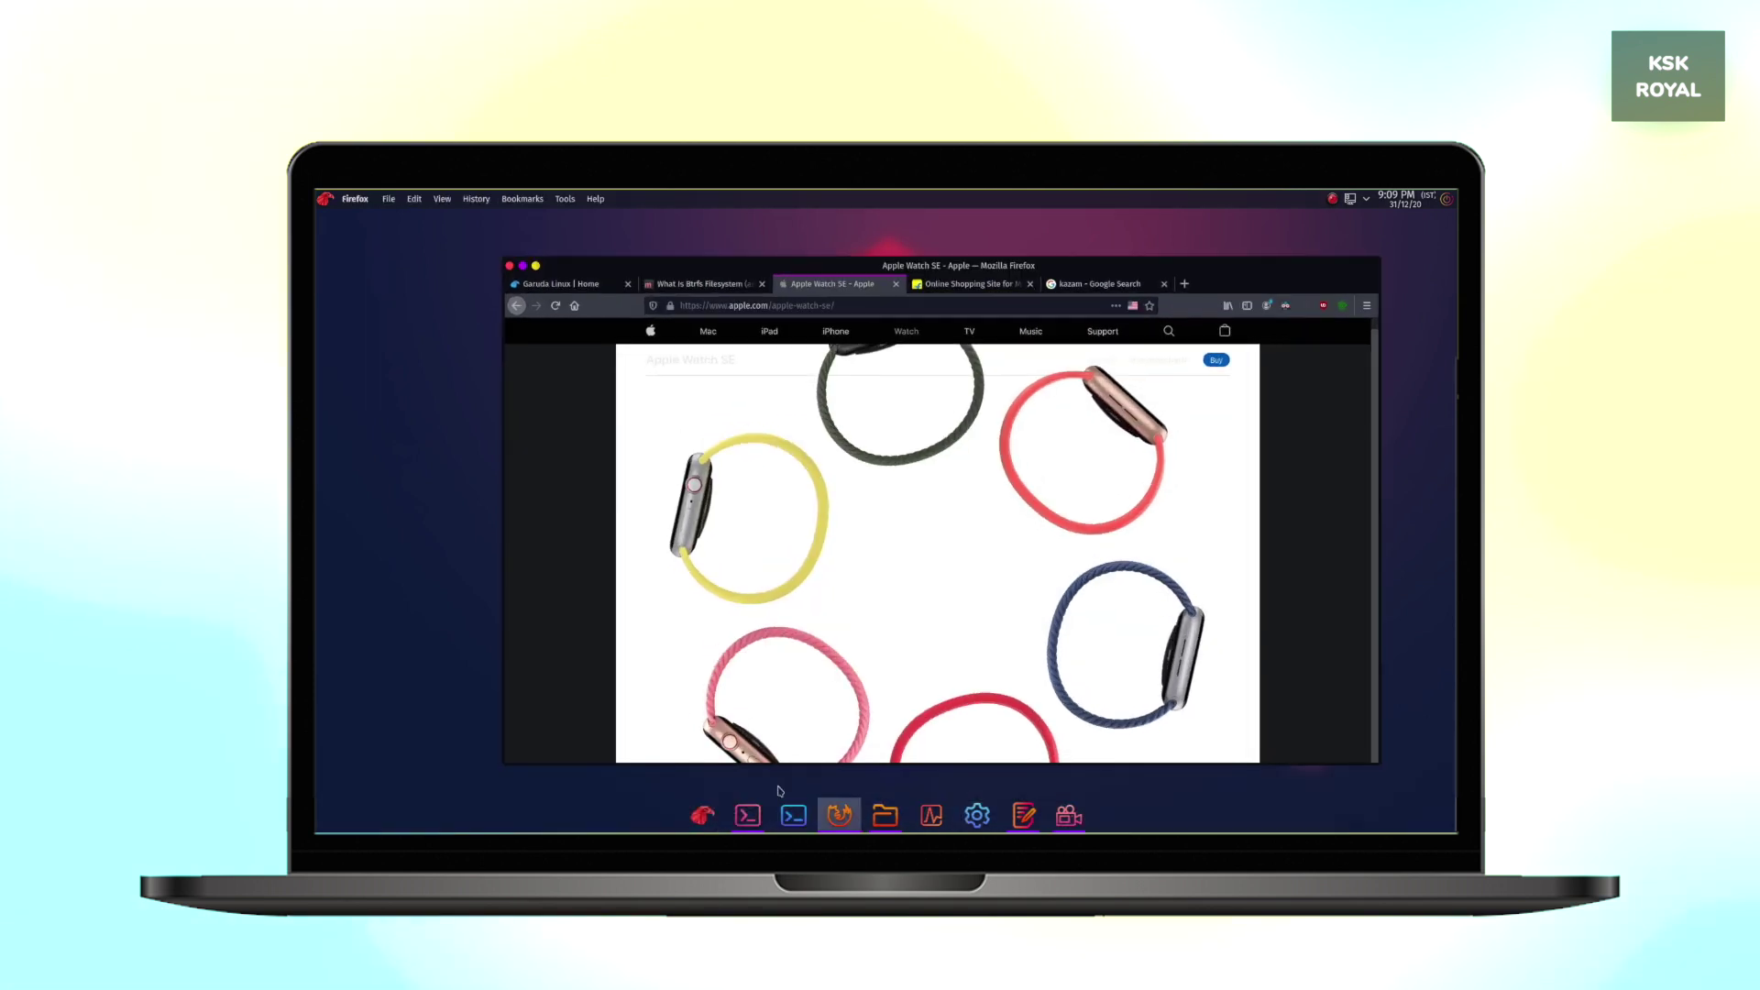
pyautogui.click(748, 813)
pyautogui.click(748, 813)
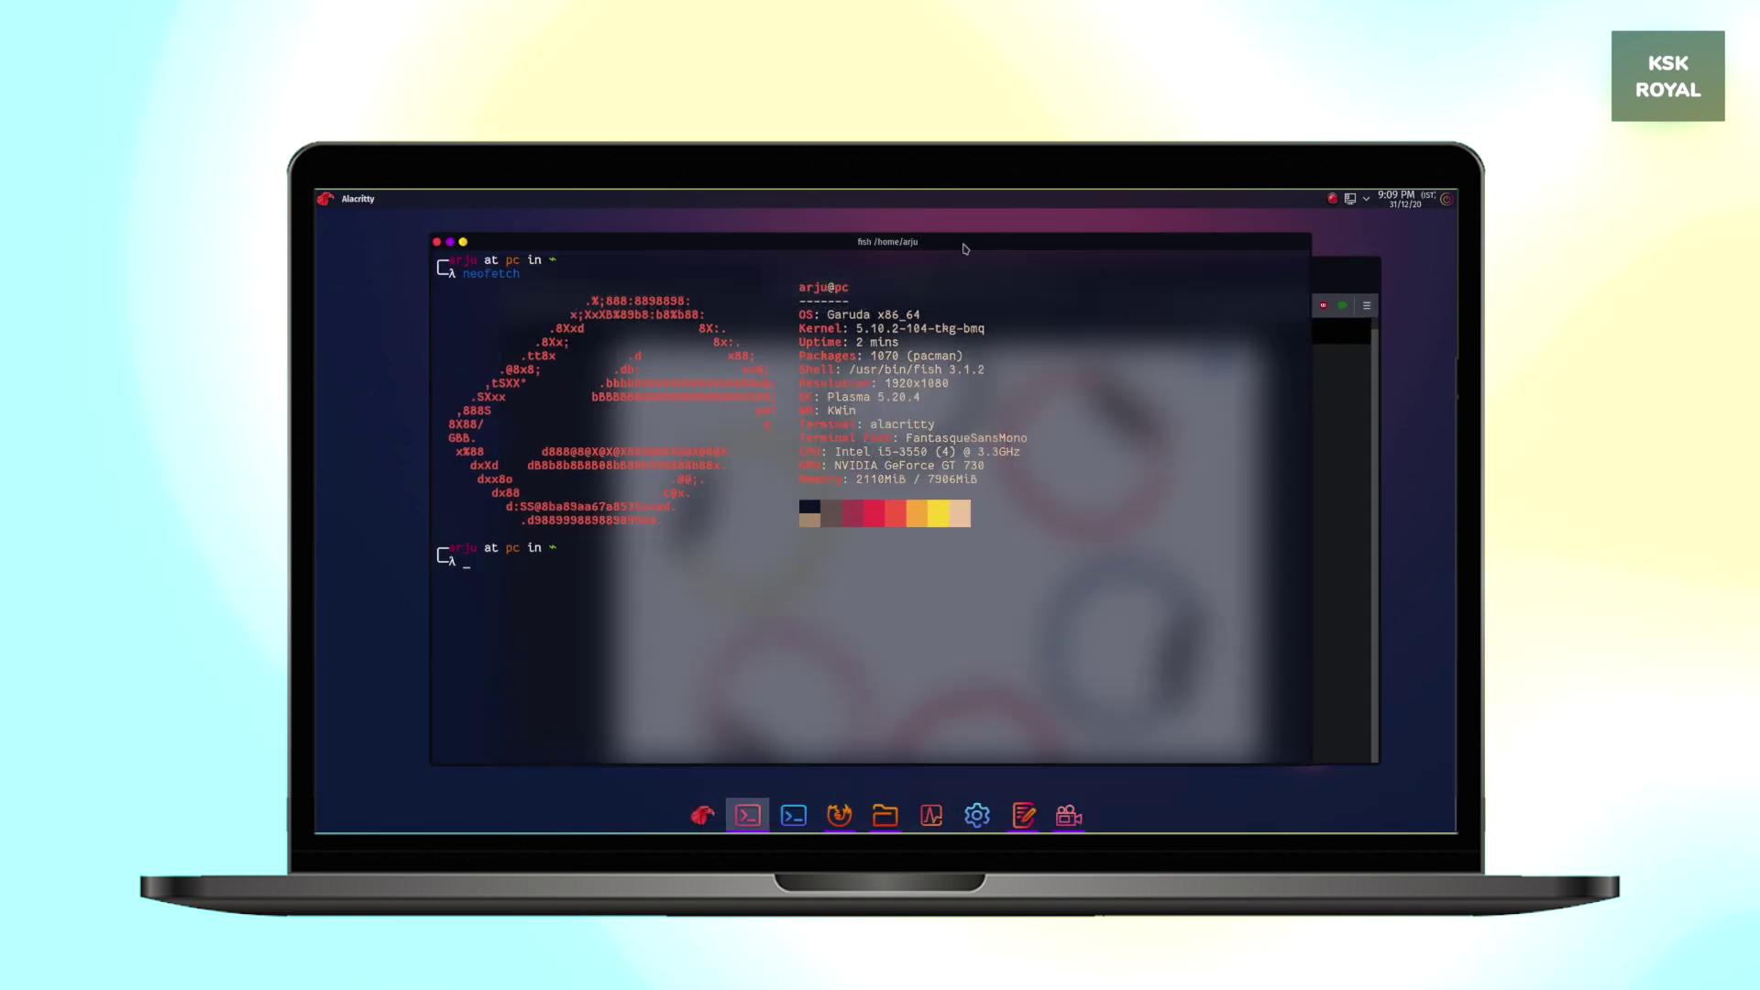
pyautogui.moveTo(966, 241); pyautogui.dragTo(999, 241)
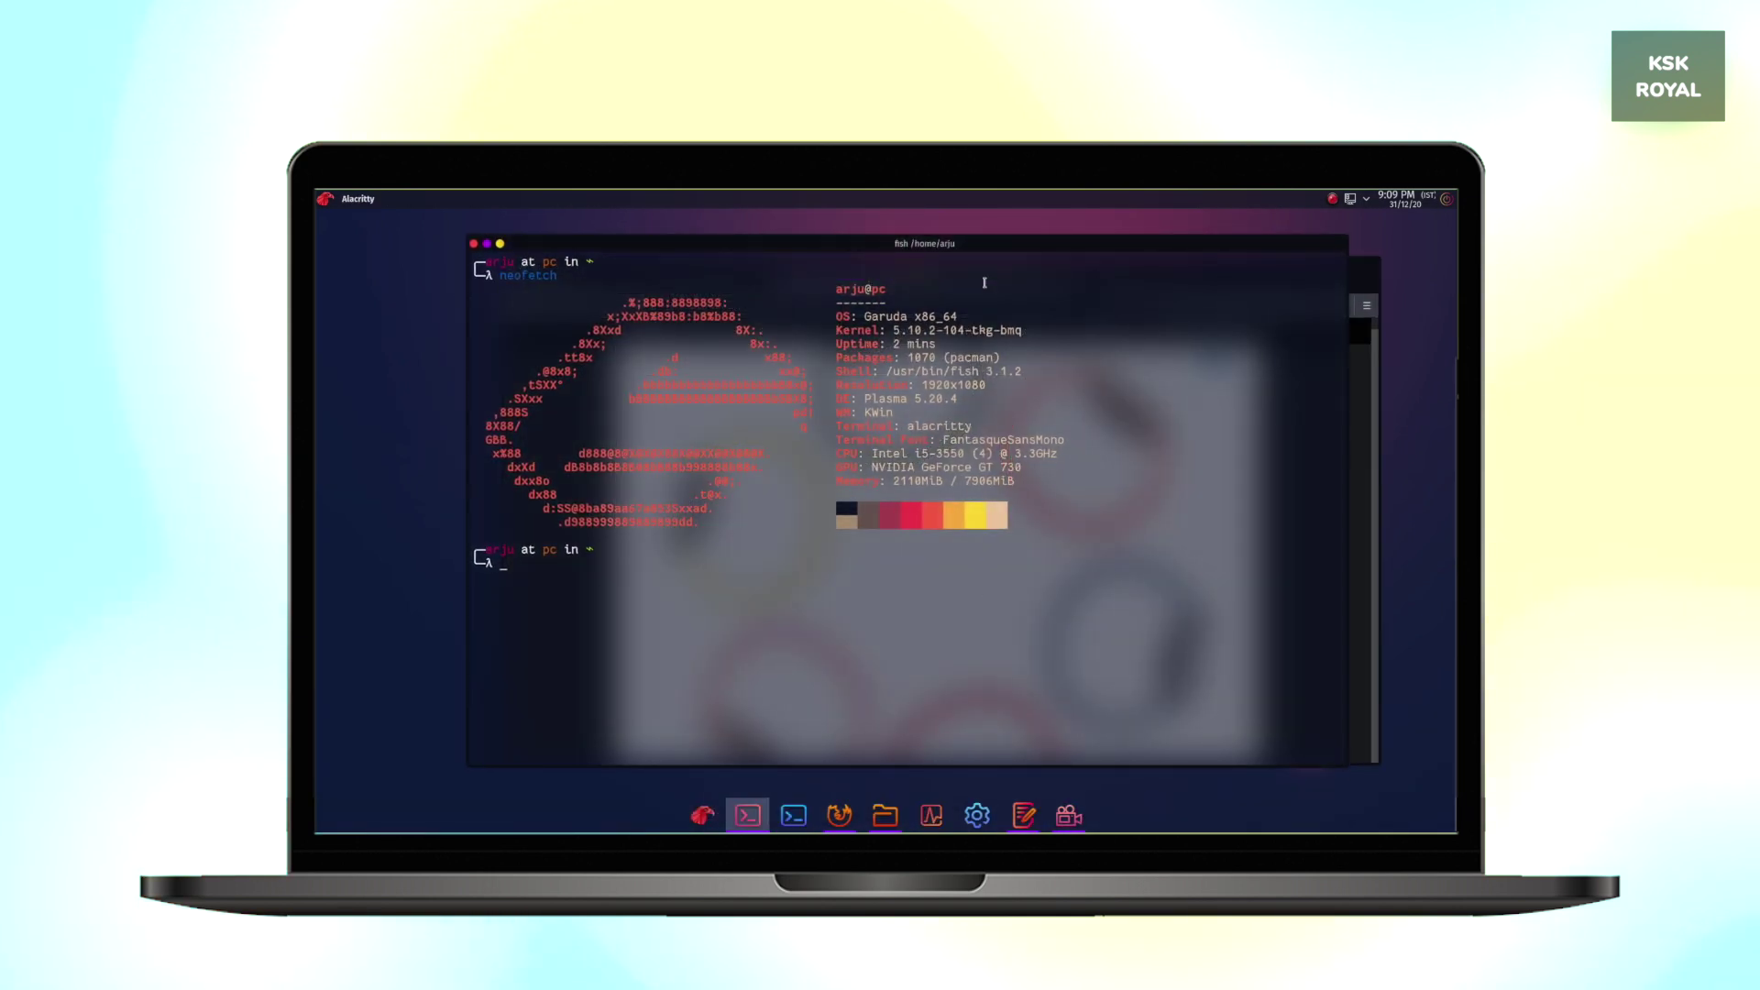
pyautogui.rightClick(373, 407)
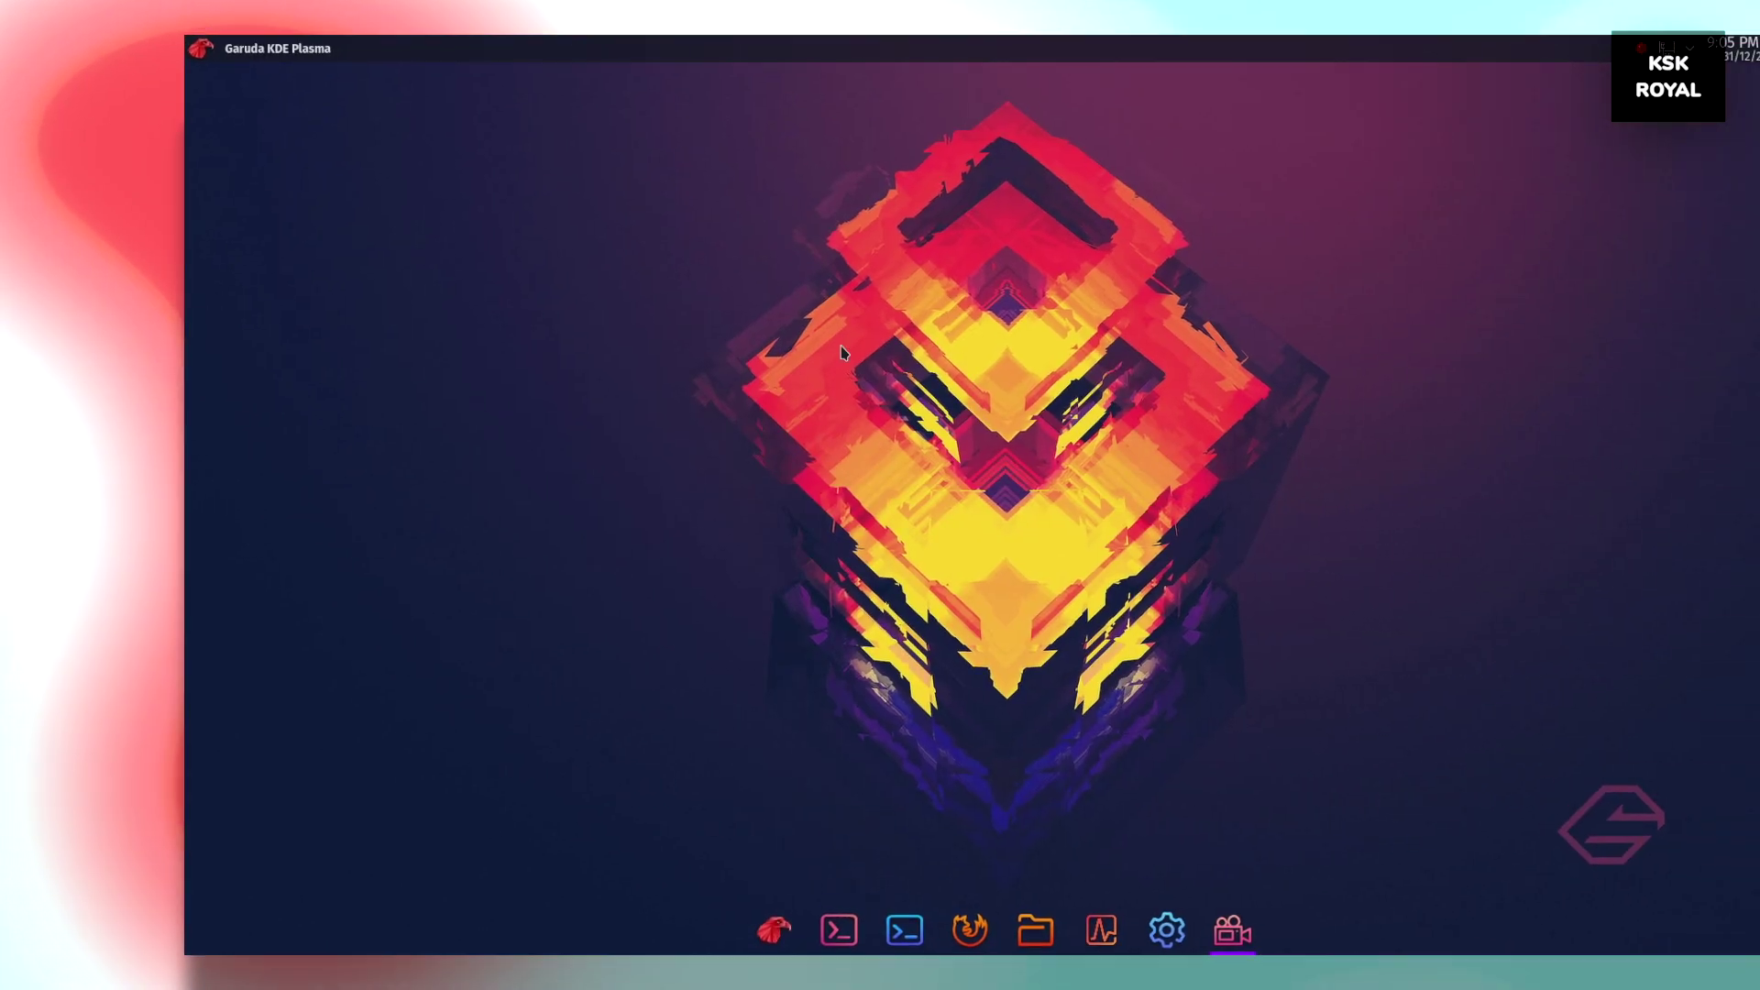
# Open the desktop context menu, then launch Dolphin on Home with Super+E.
pyautogui.rightClick(769, 186)
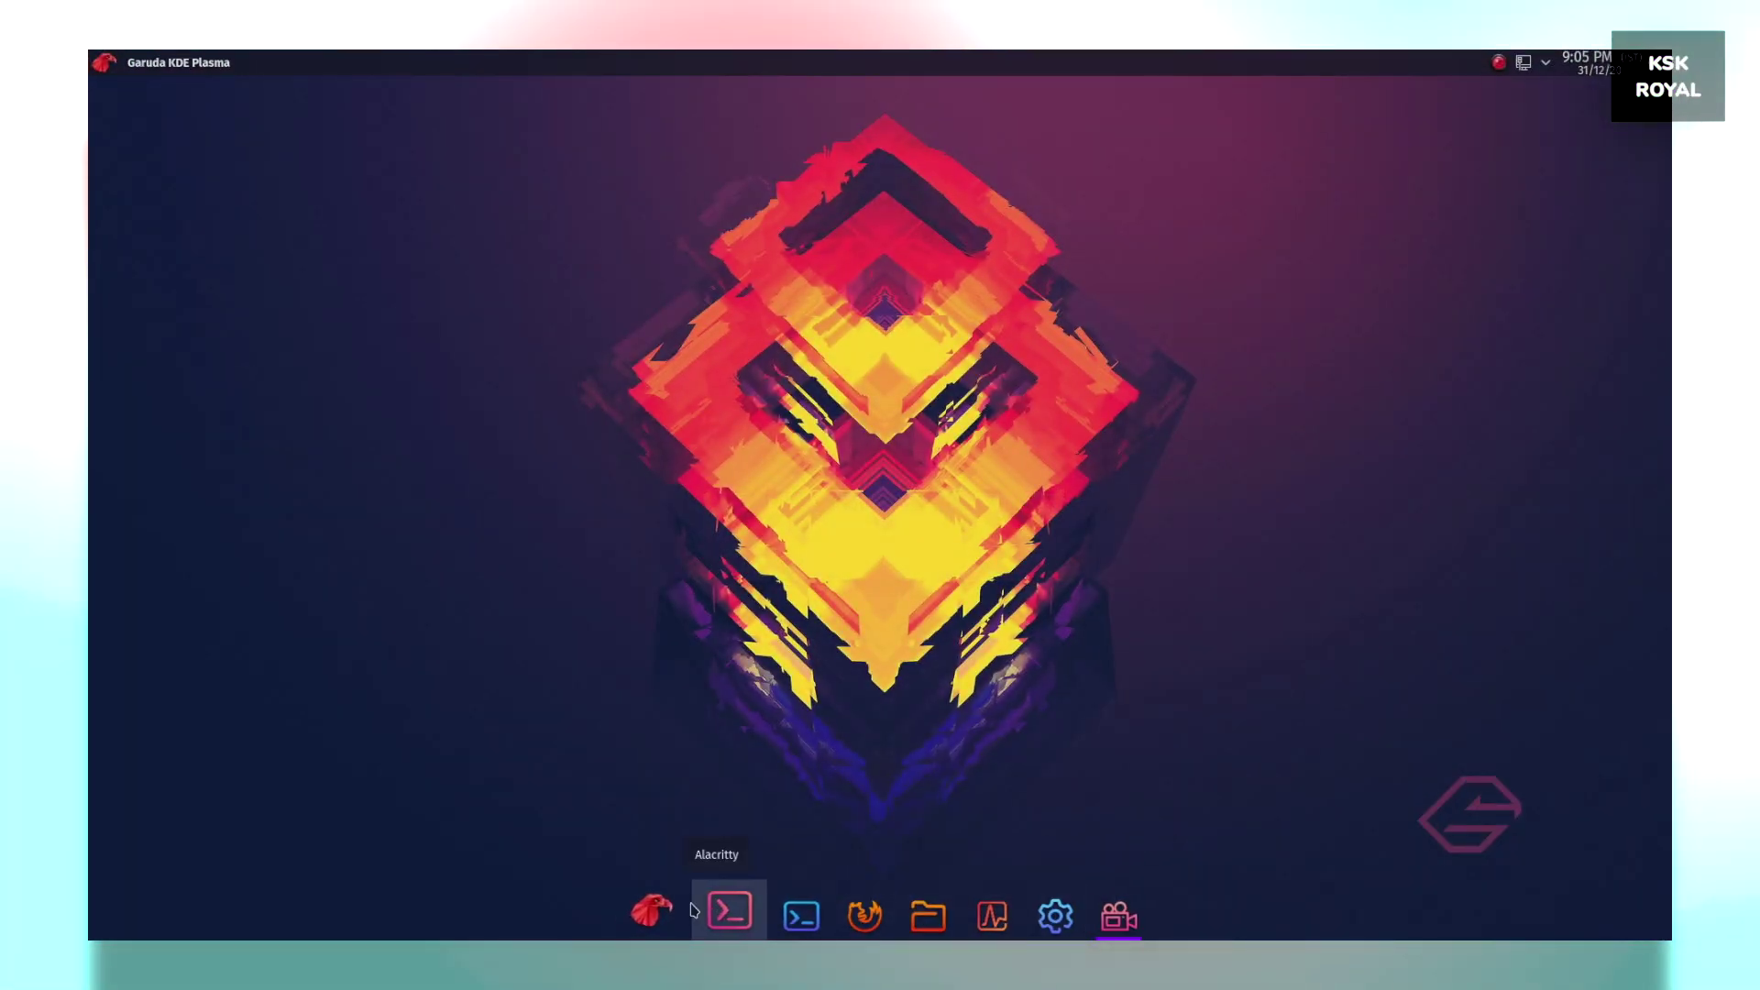
pyautogui.press('super+e')
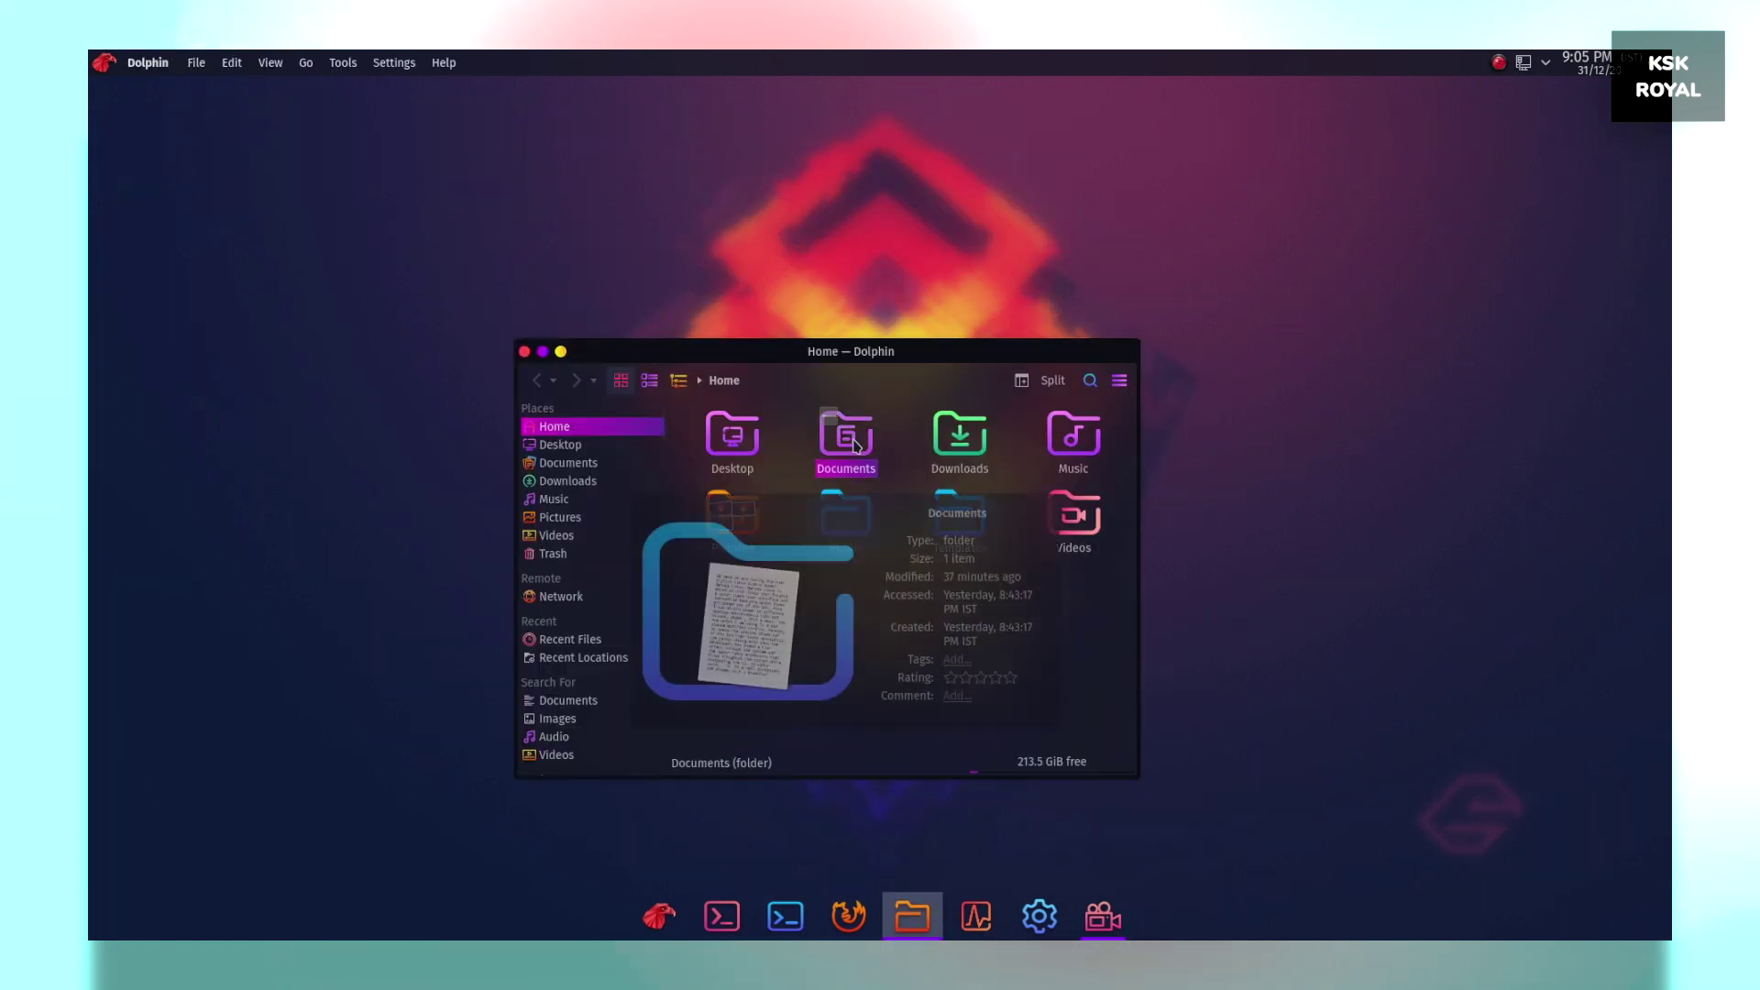
pyautogui.doubleClick(865, 432)
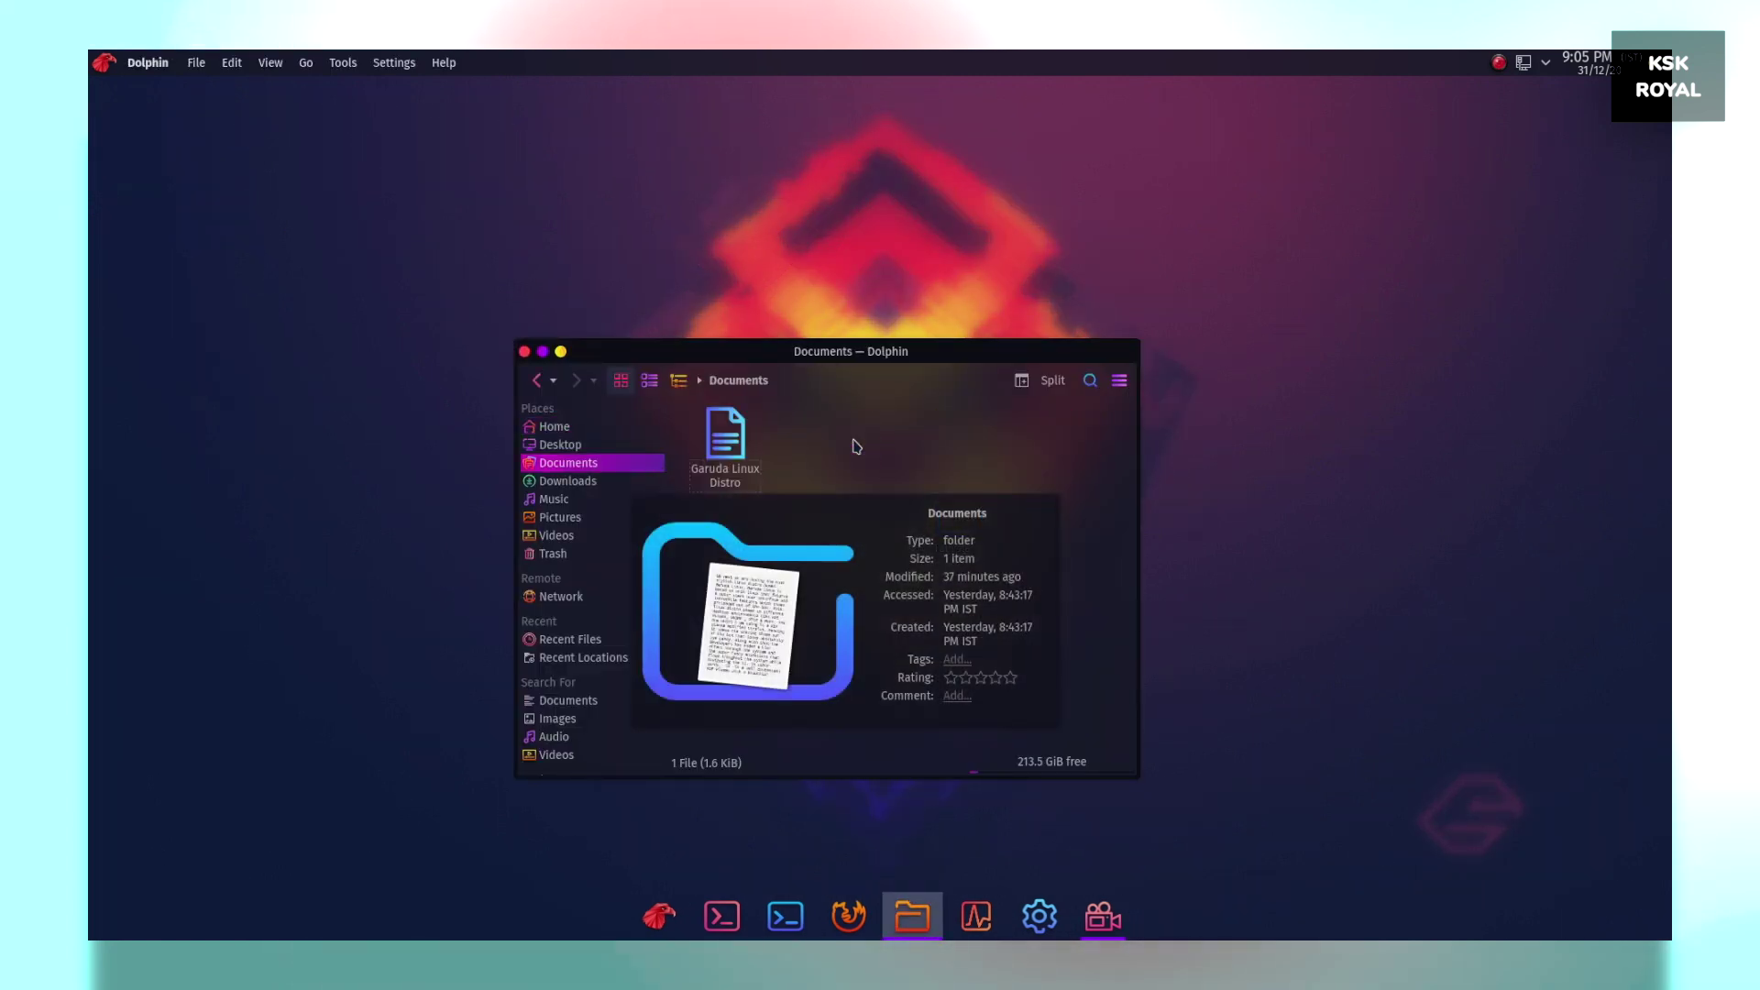
pyautogui.click(535, 389)
pyautogui.doubleClick(953, 441)
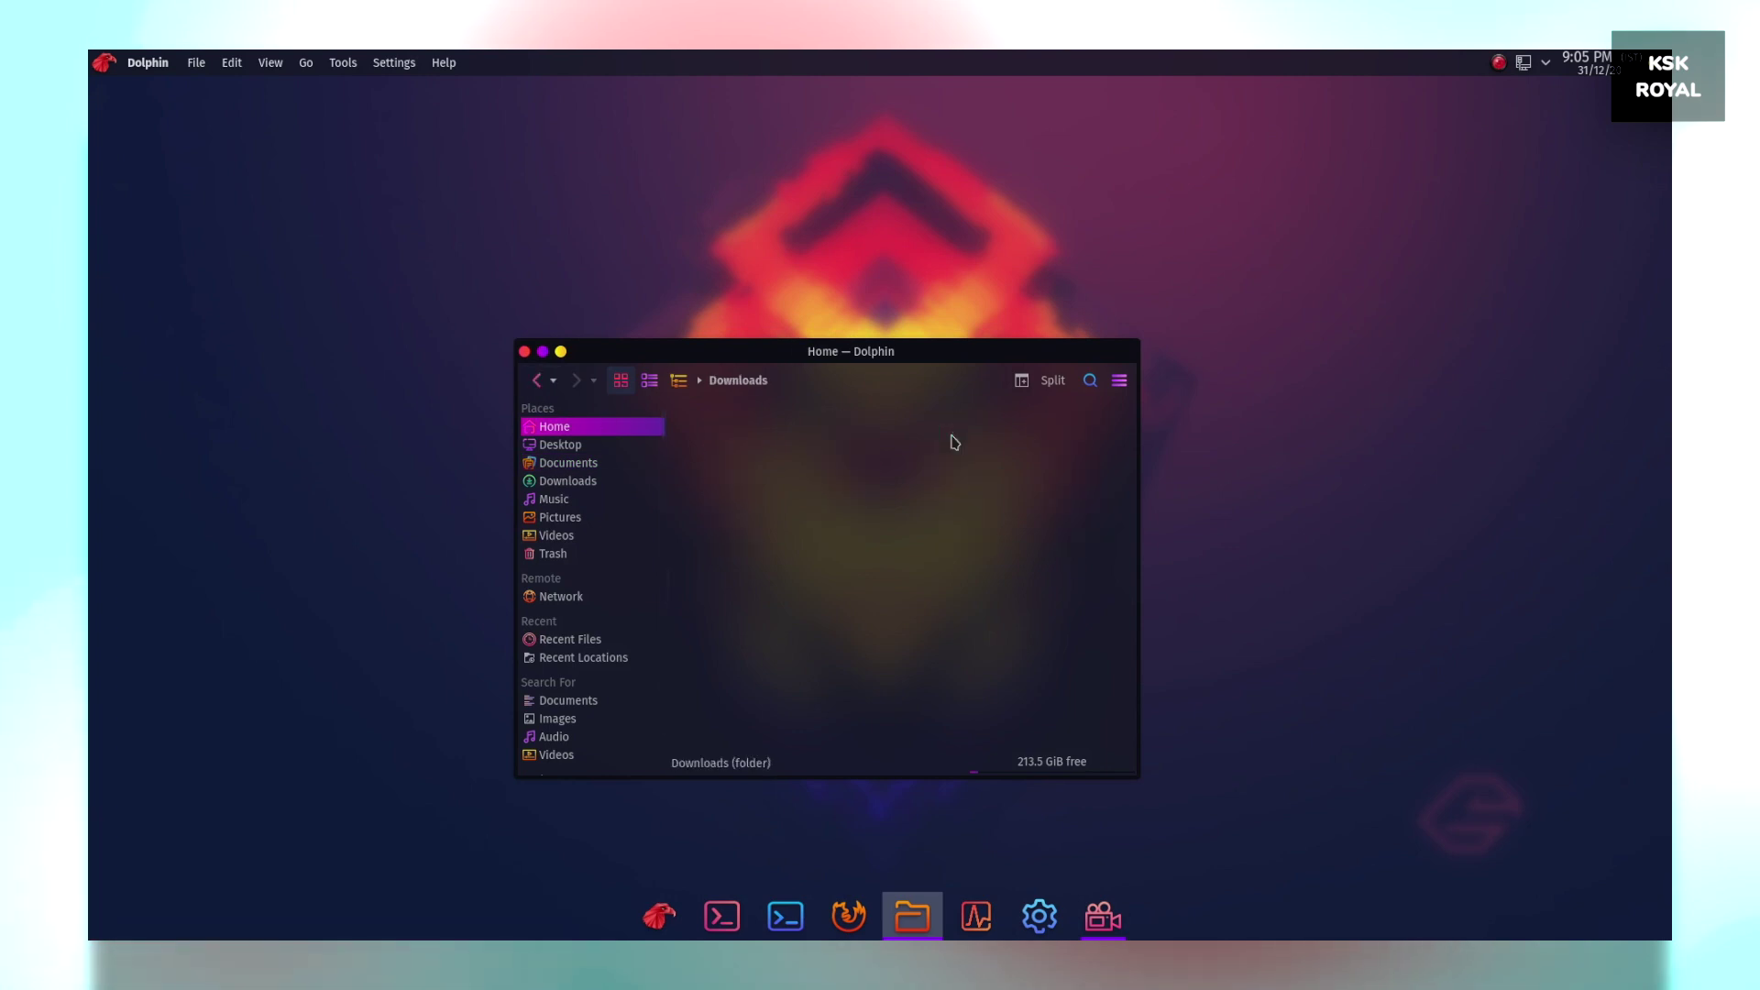
pyautogui.click(534, 381)
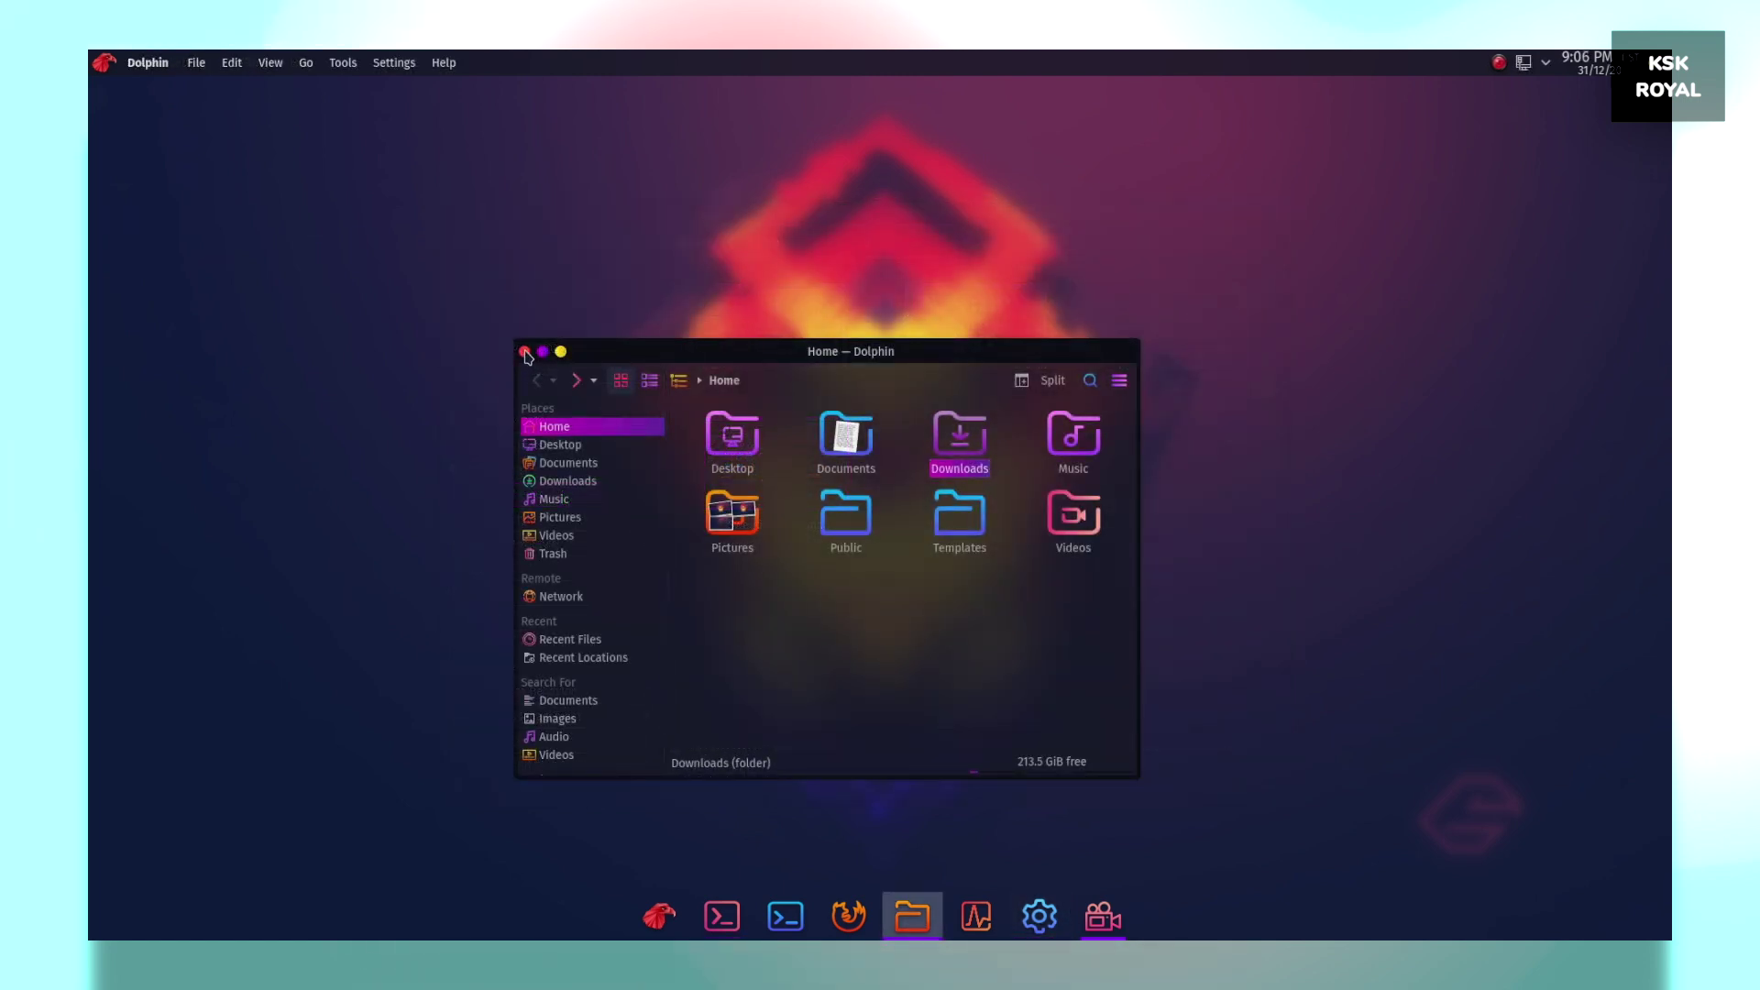
pyautogui.click(526, 354)
# Browse the launcher's Applications, Computer and Leave tabs, then check and dismiss the network popup.
pyautogui.click(102, 66)
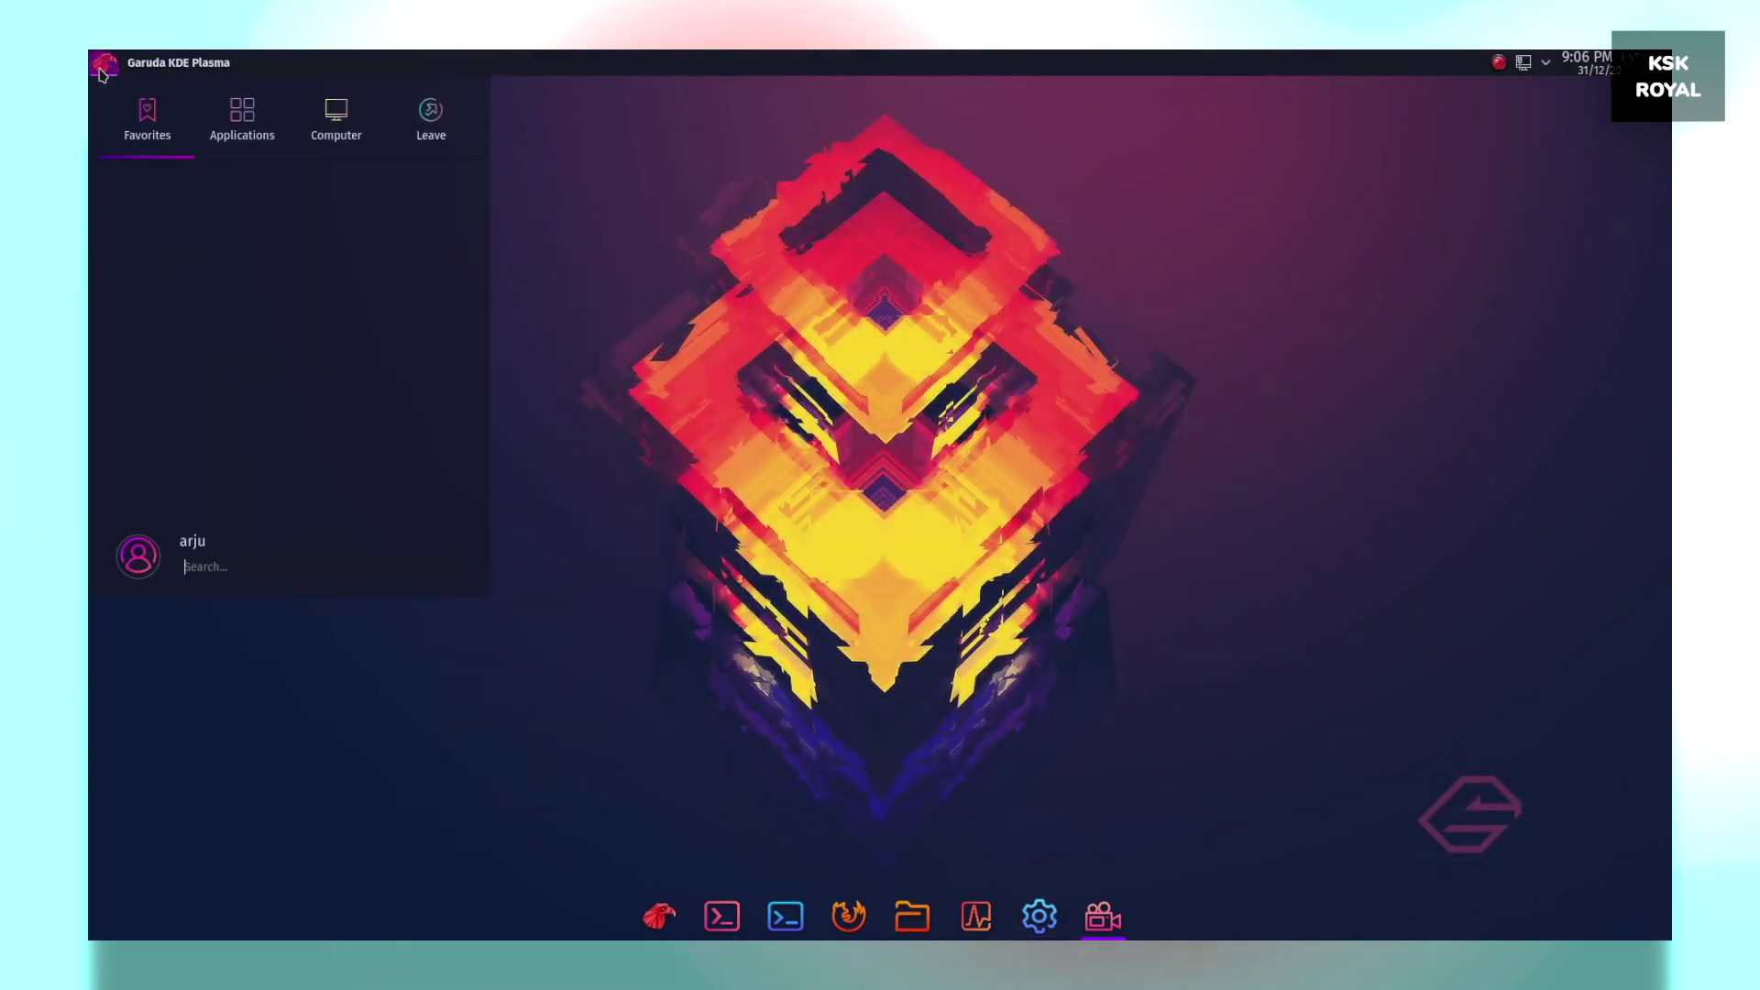
pyautogui.click(241, 113)
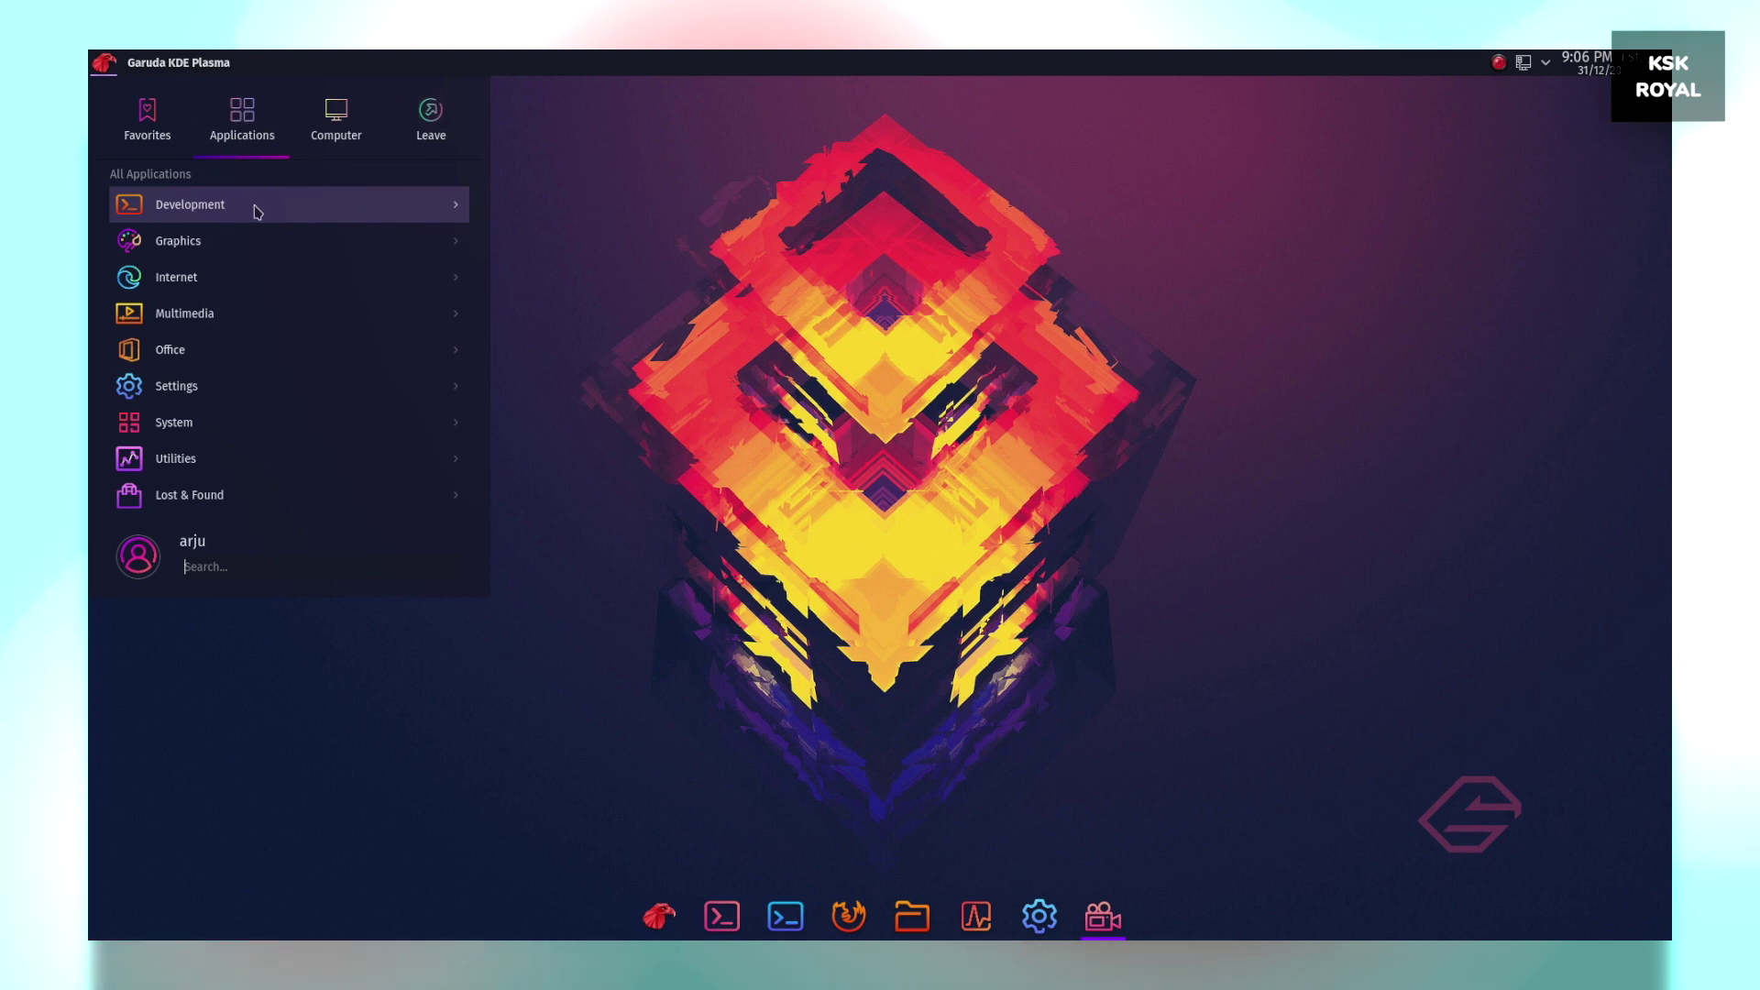
pyautogui.click(331, 124)
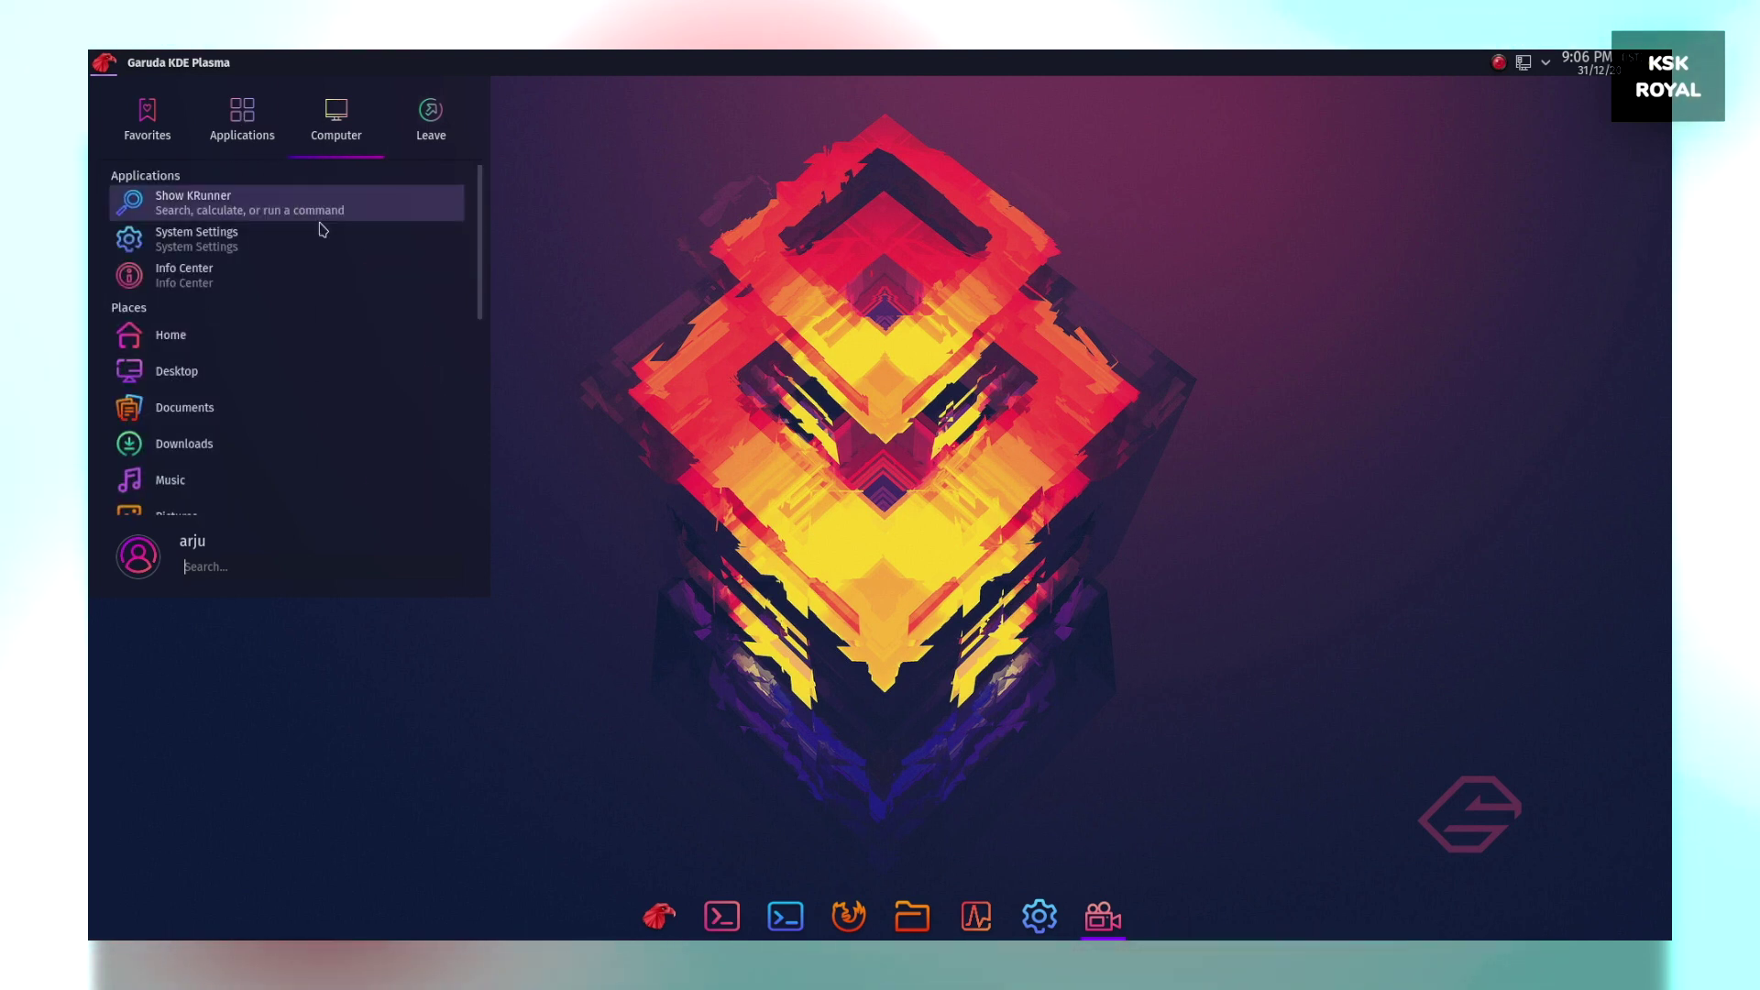
pyautogui.scroll(-5, 336, 417)
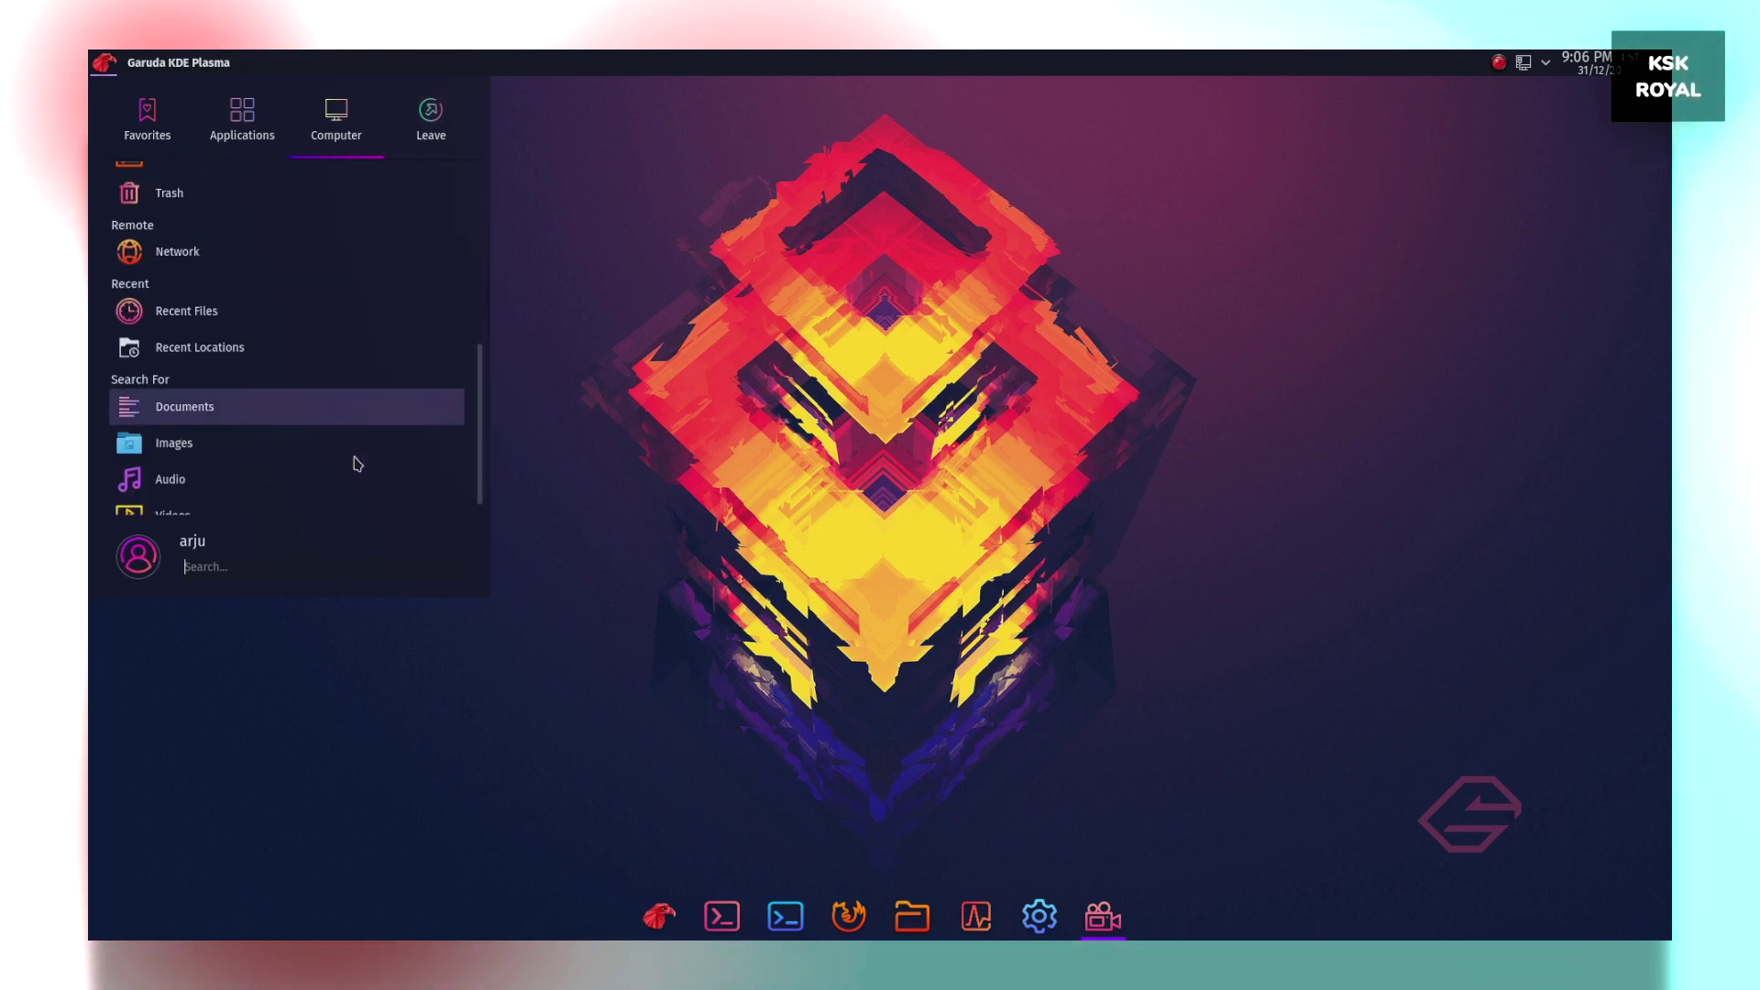
pyautogui.scroll(5, 337, 416)
pyautogui.click(429, 124)
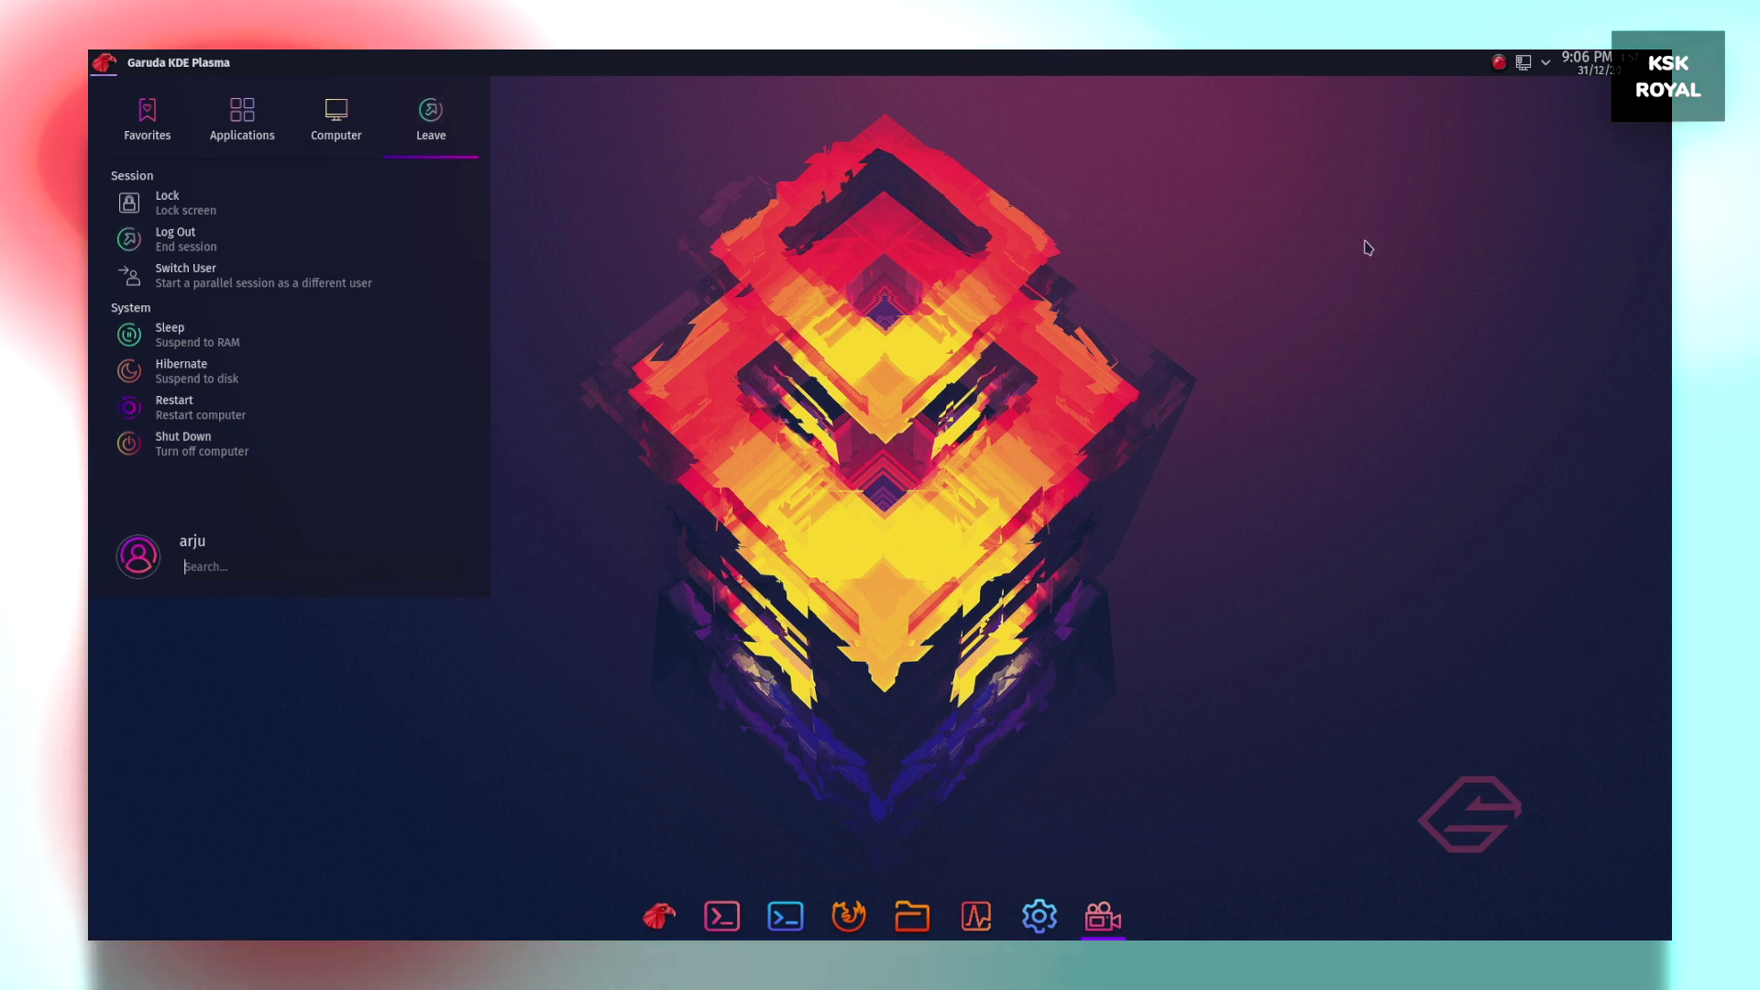
pyautogui.click(1367, 247)
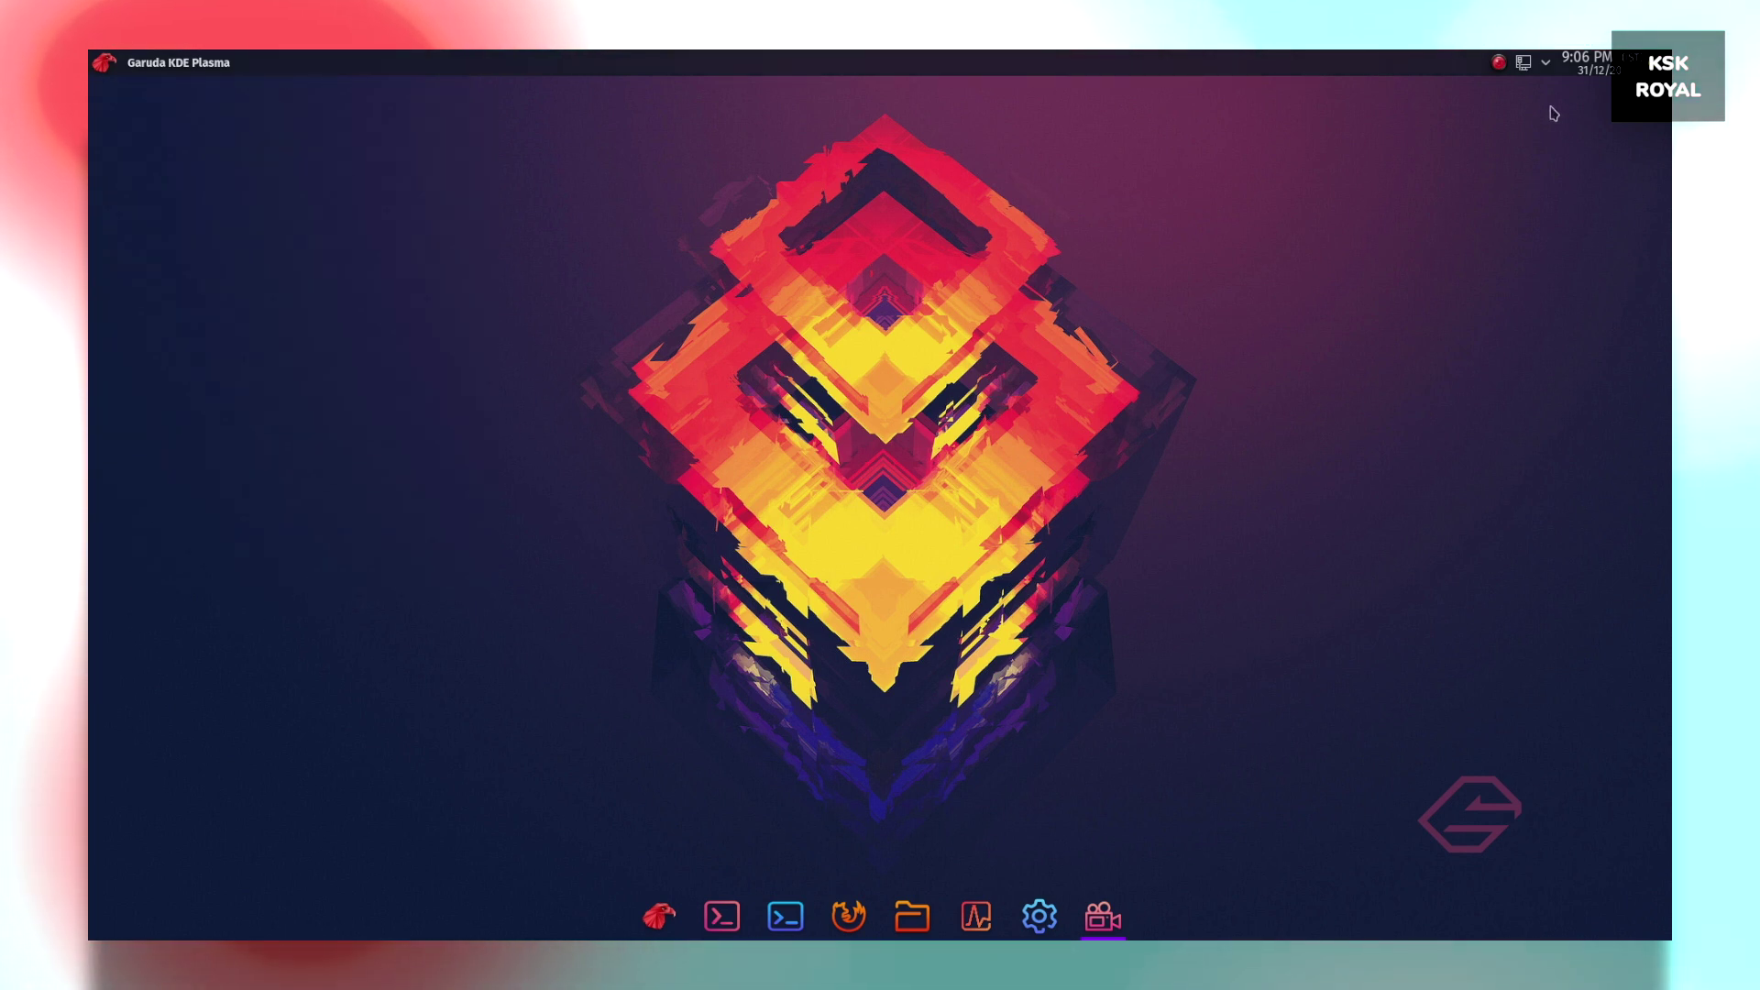
pyautogui.click(1533, 63)
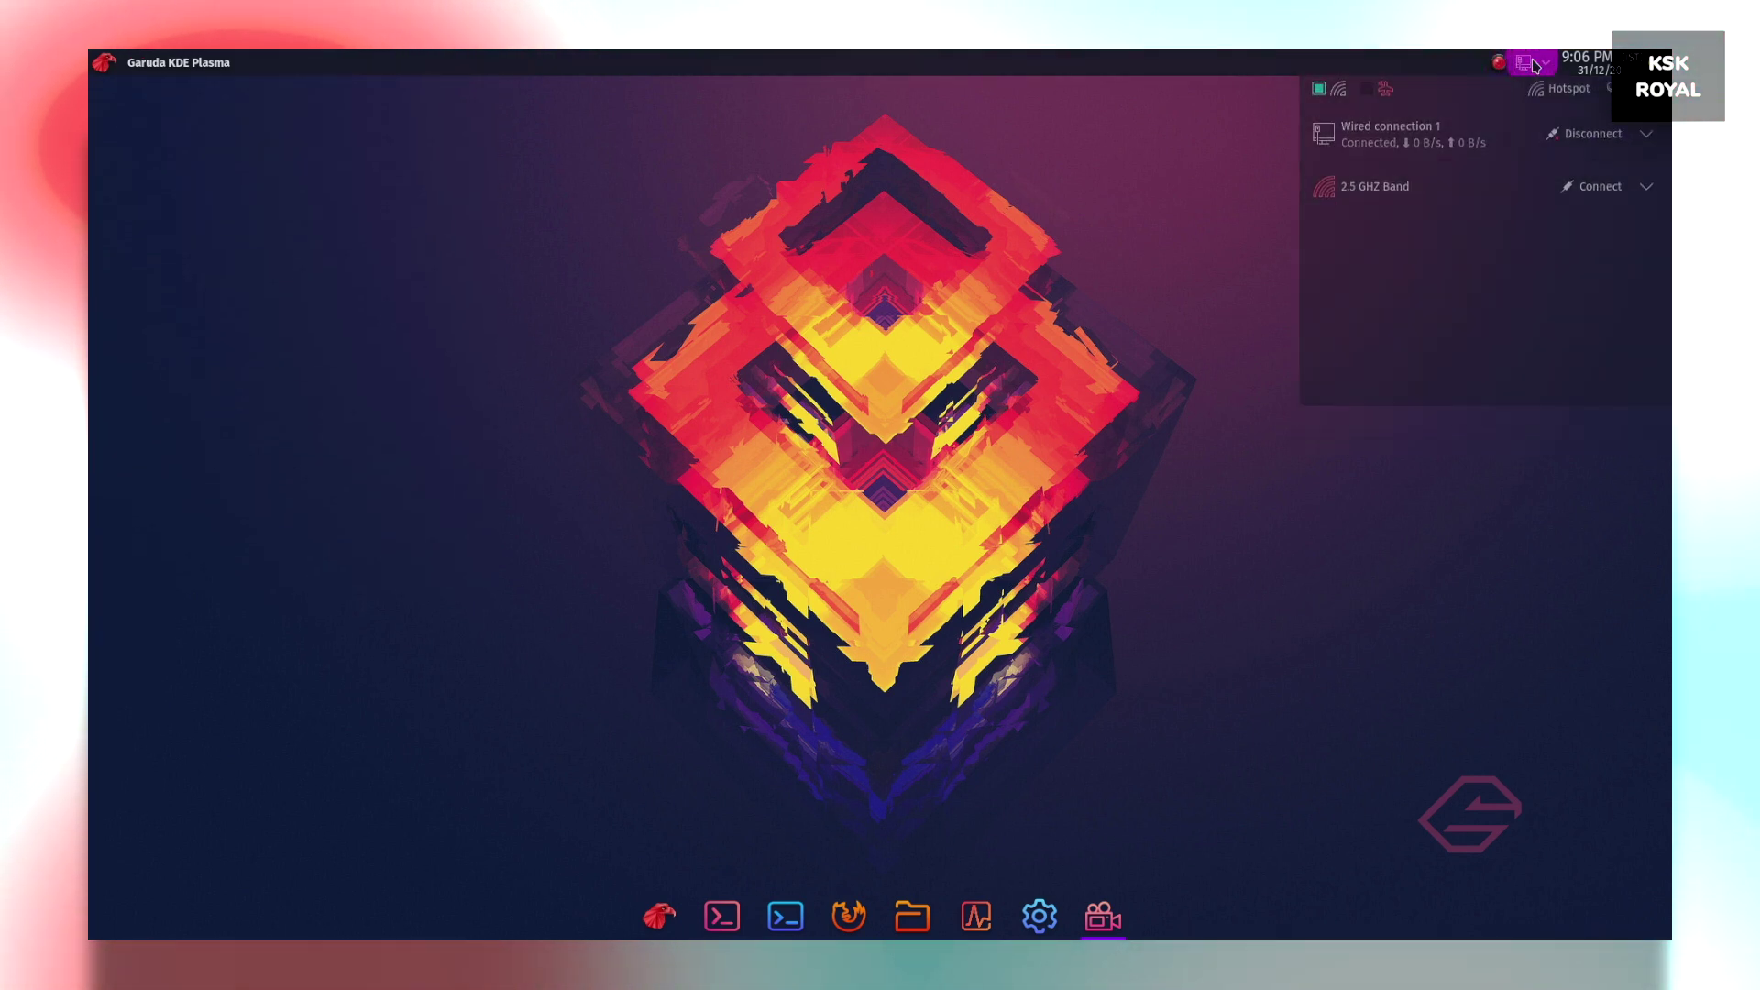
pyautogui.click(1533, 64)
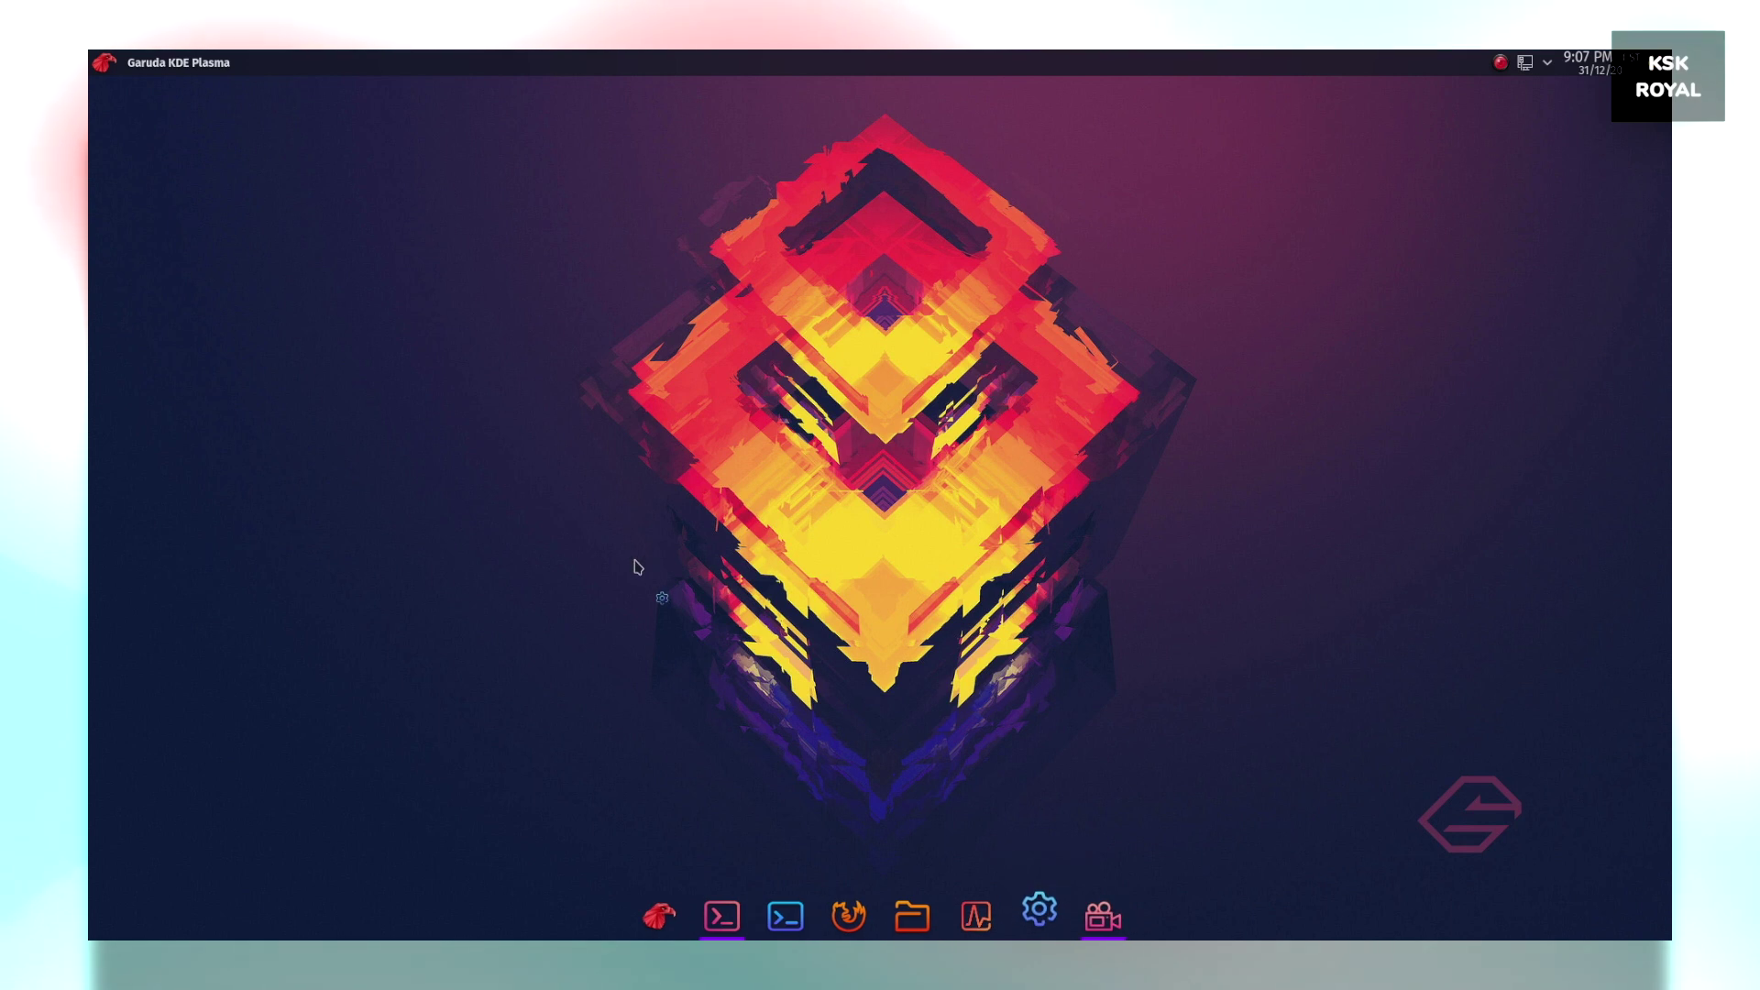
pyautogui.scroll(-4, 622, 578)
pyautogui.scroll(-4, 592, 687)
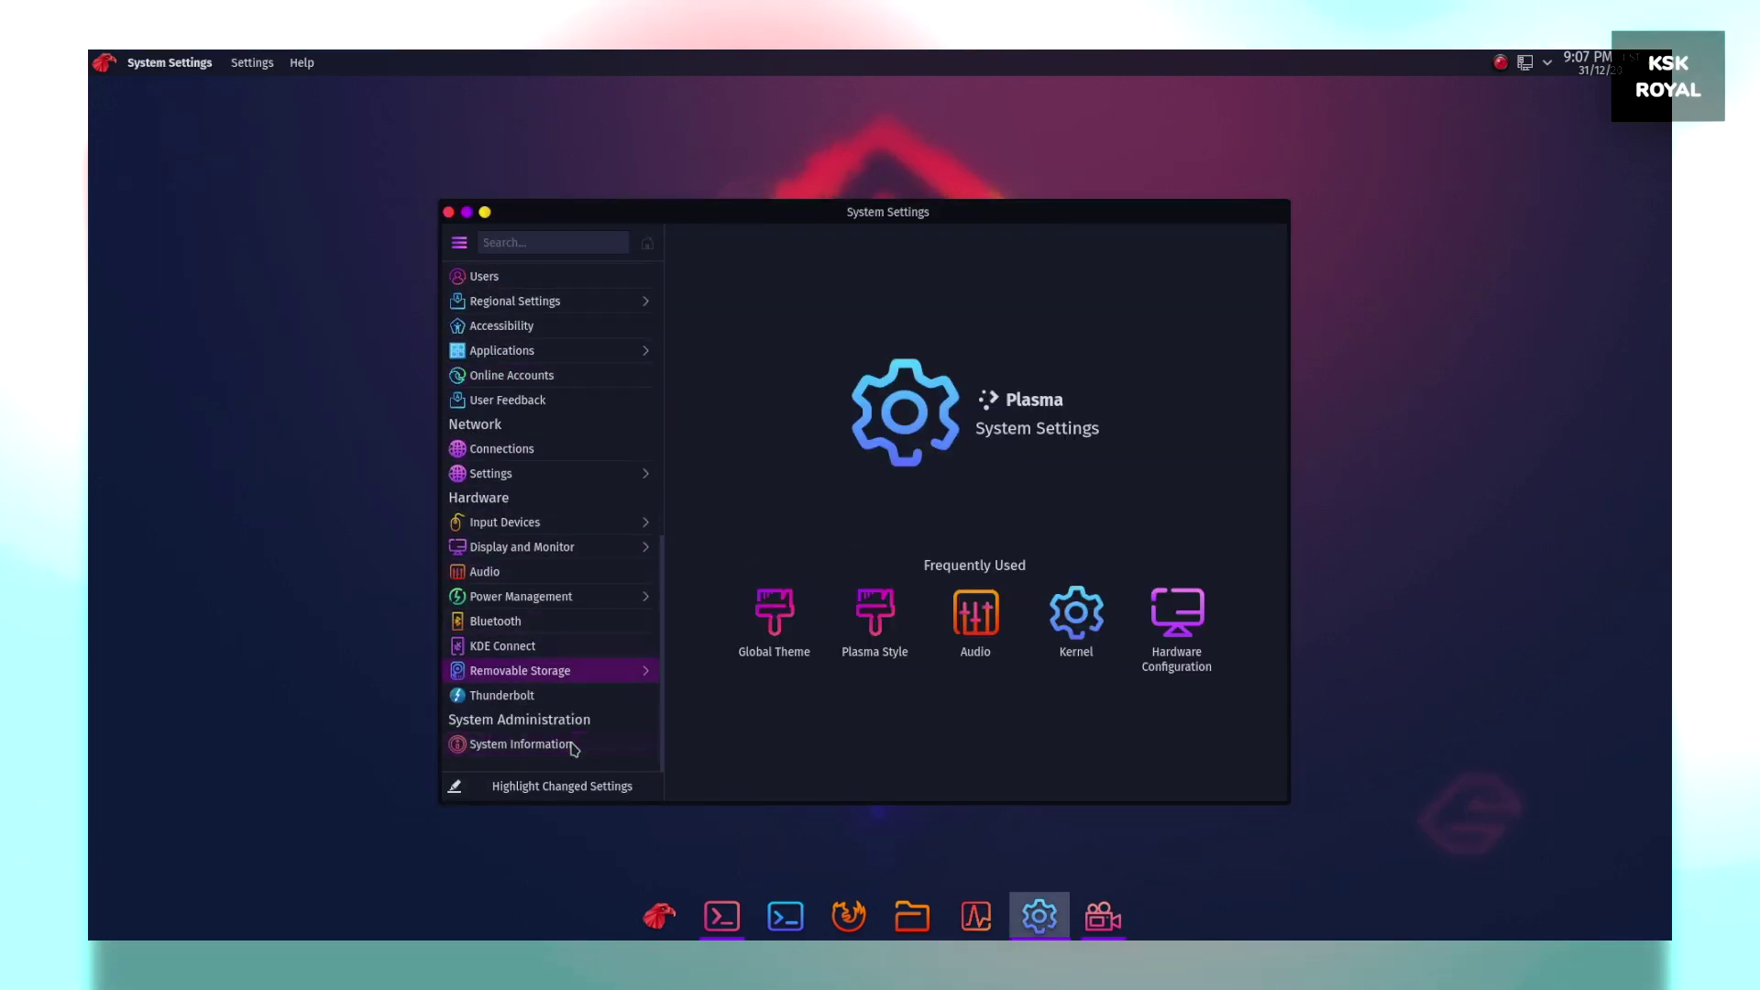
# View the Garuda System Information page, then close System Settings.
pyautogui.click(542, 746)
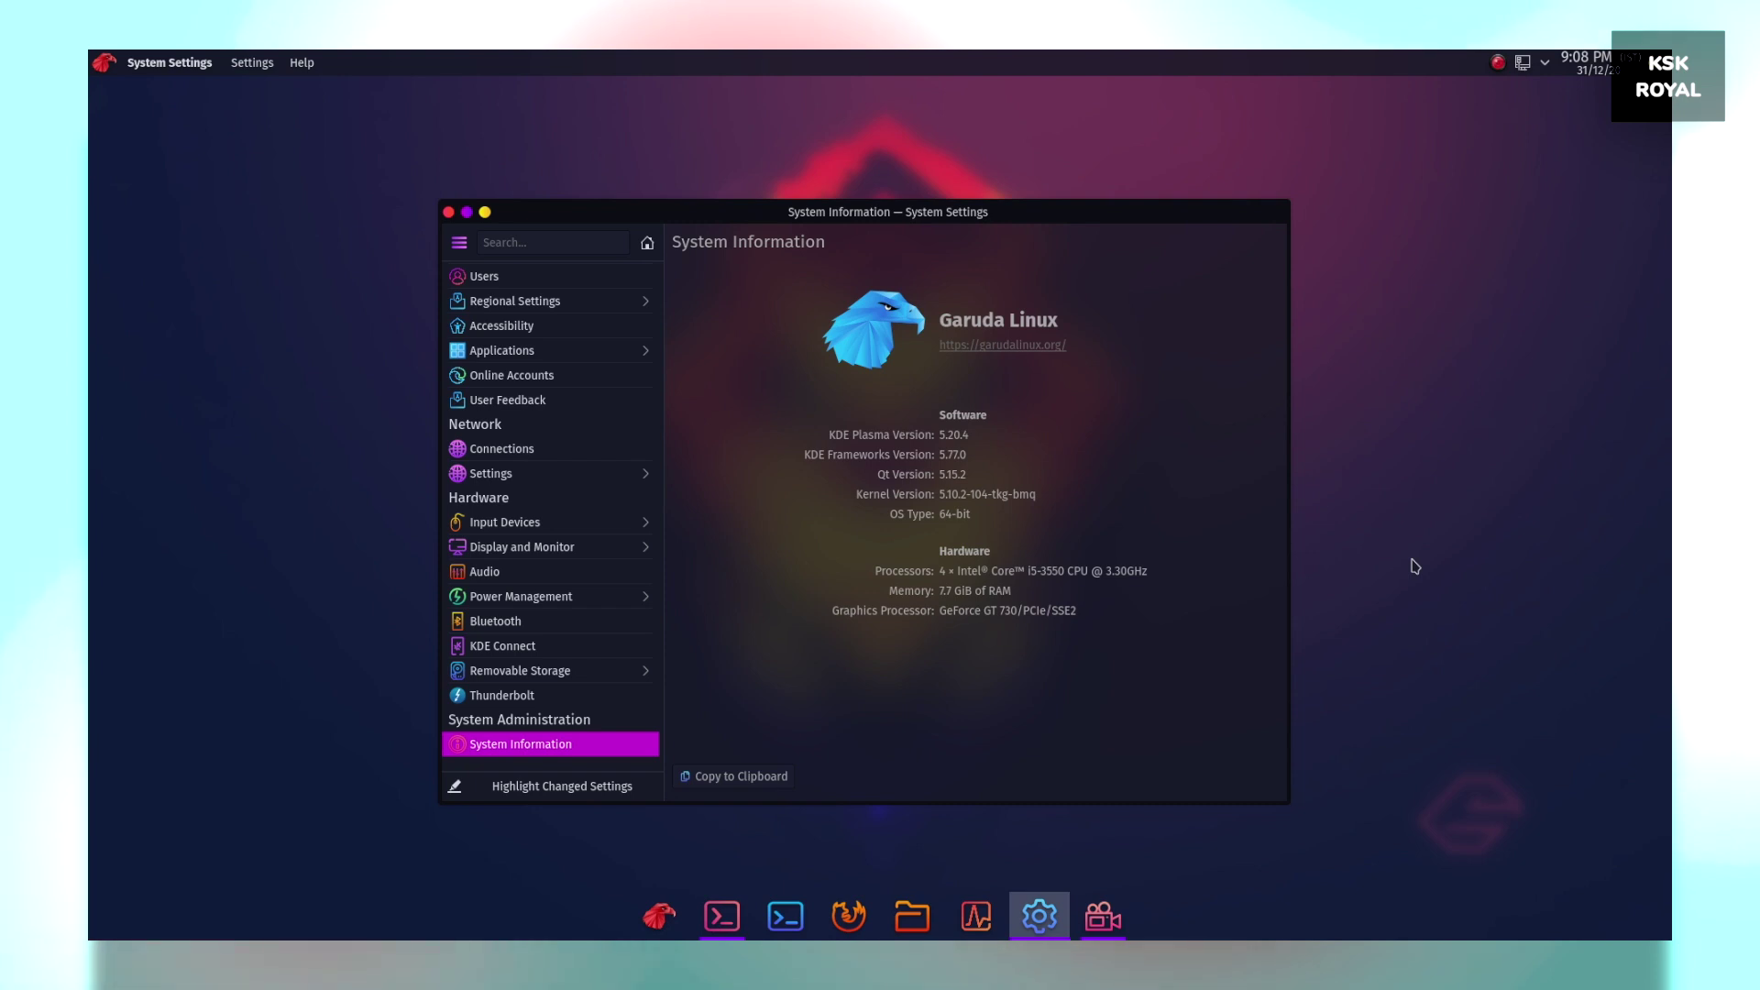
pyautogui.click(449, 212)
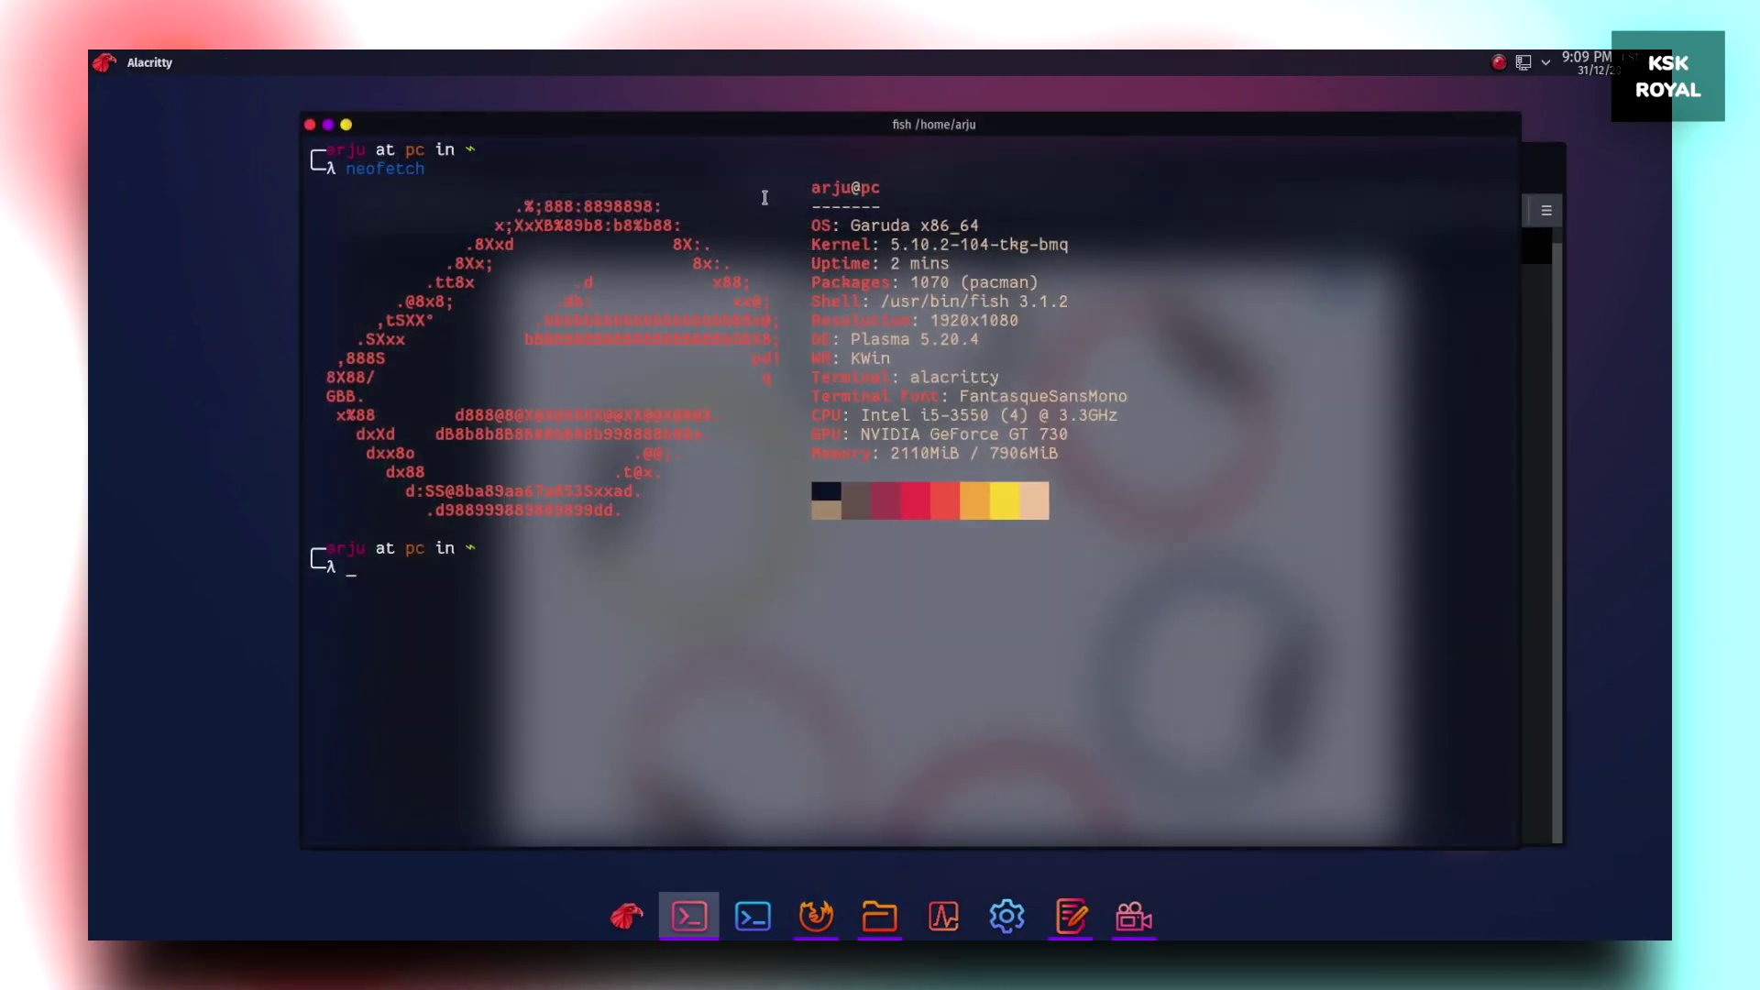
# Open the desktop context menu, dismiss it, and reopen it higher up.
pyautogui.rightClick(173, 354)
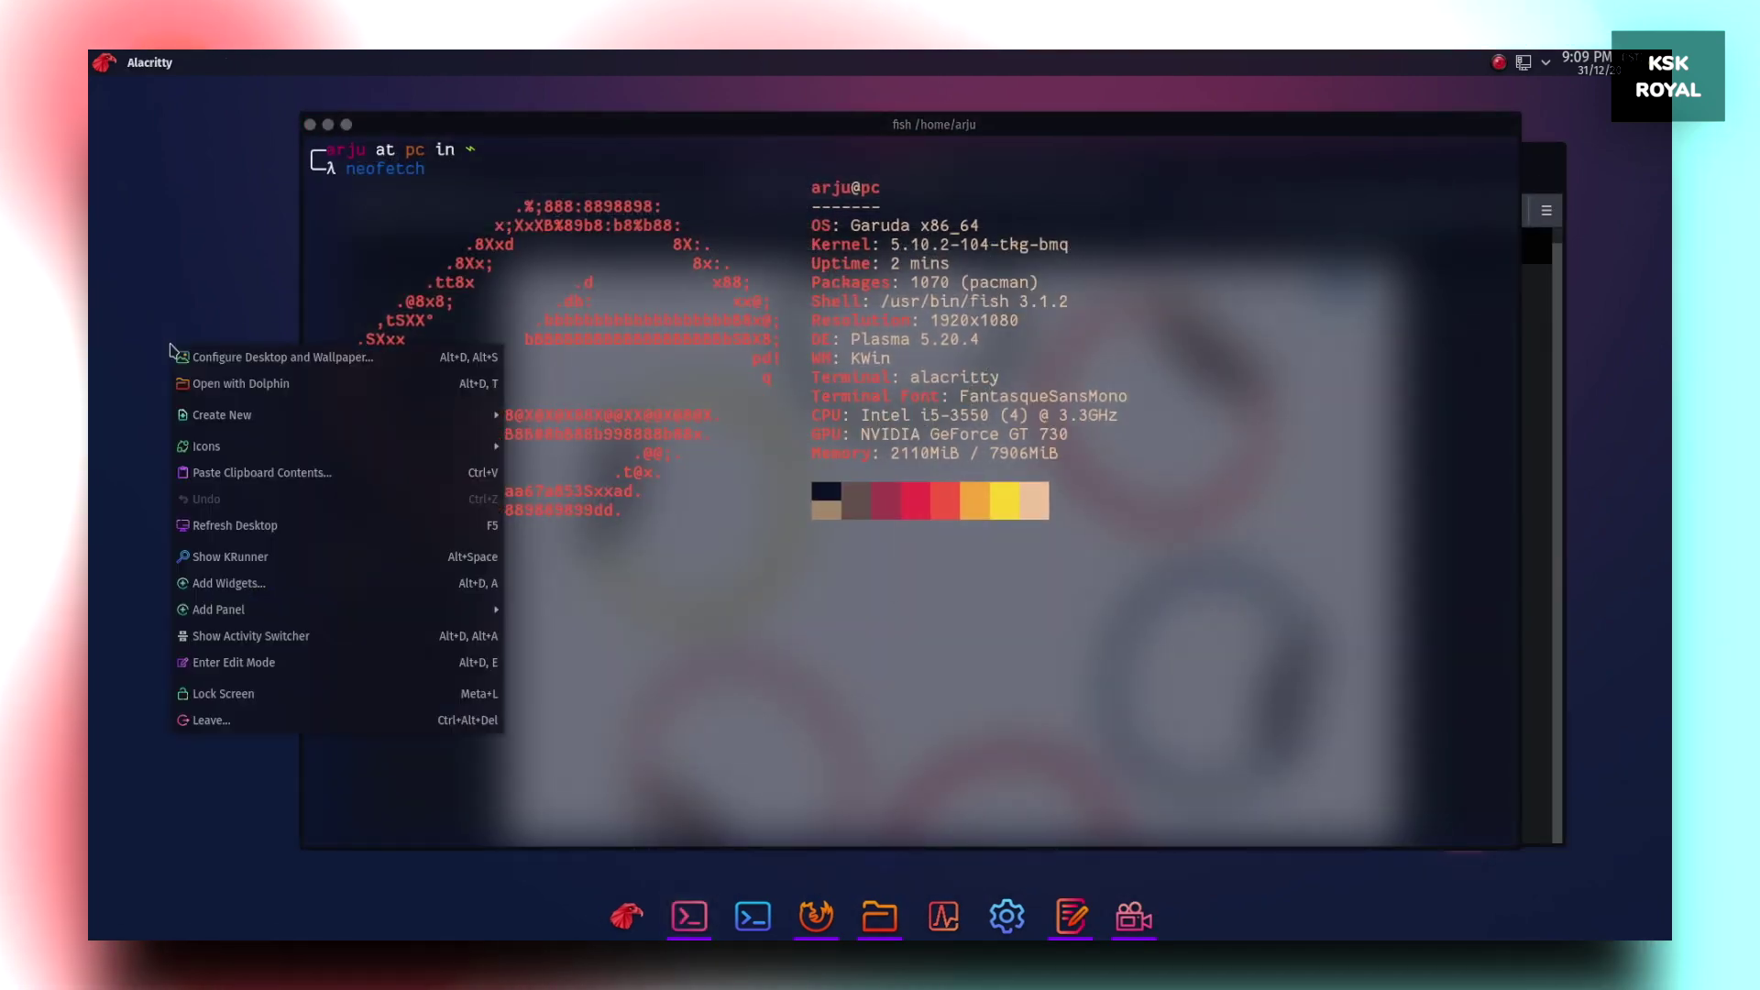
pyautogui.click(257, 285)
pyautogui.rightClick(132, 257)
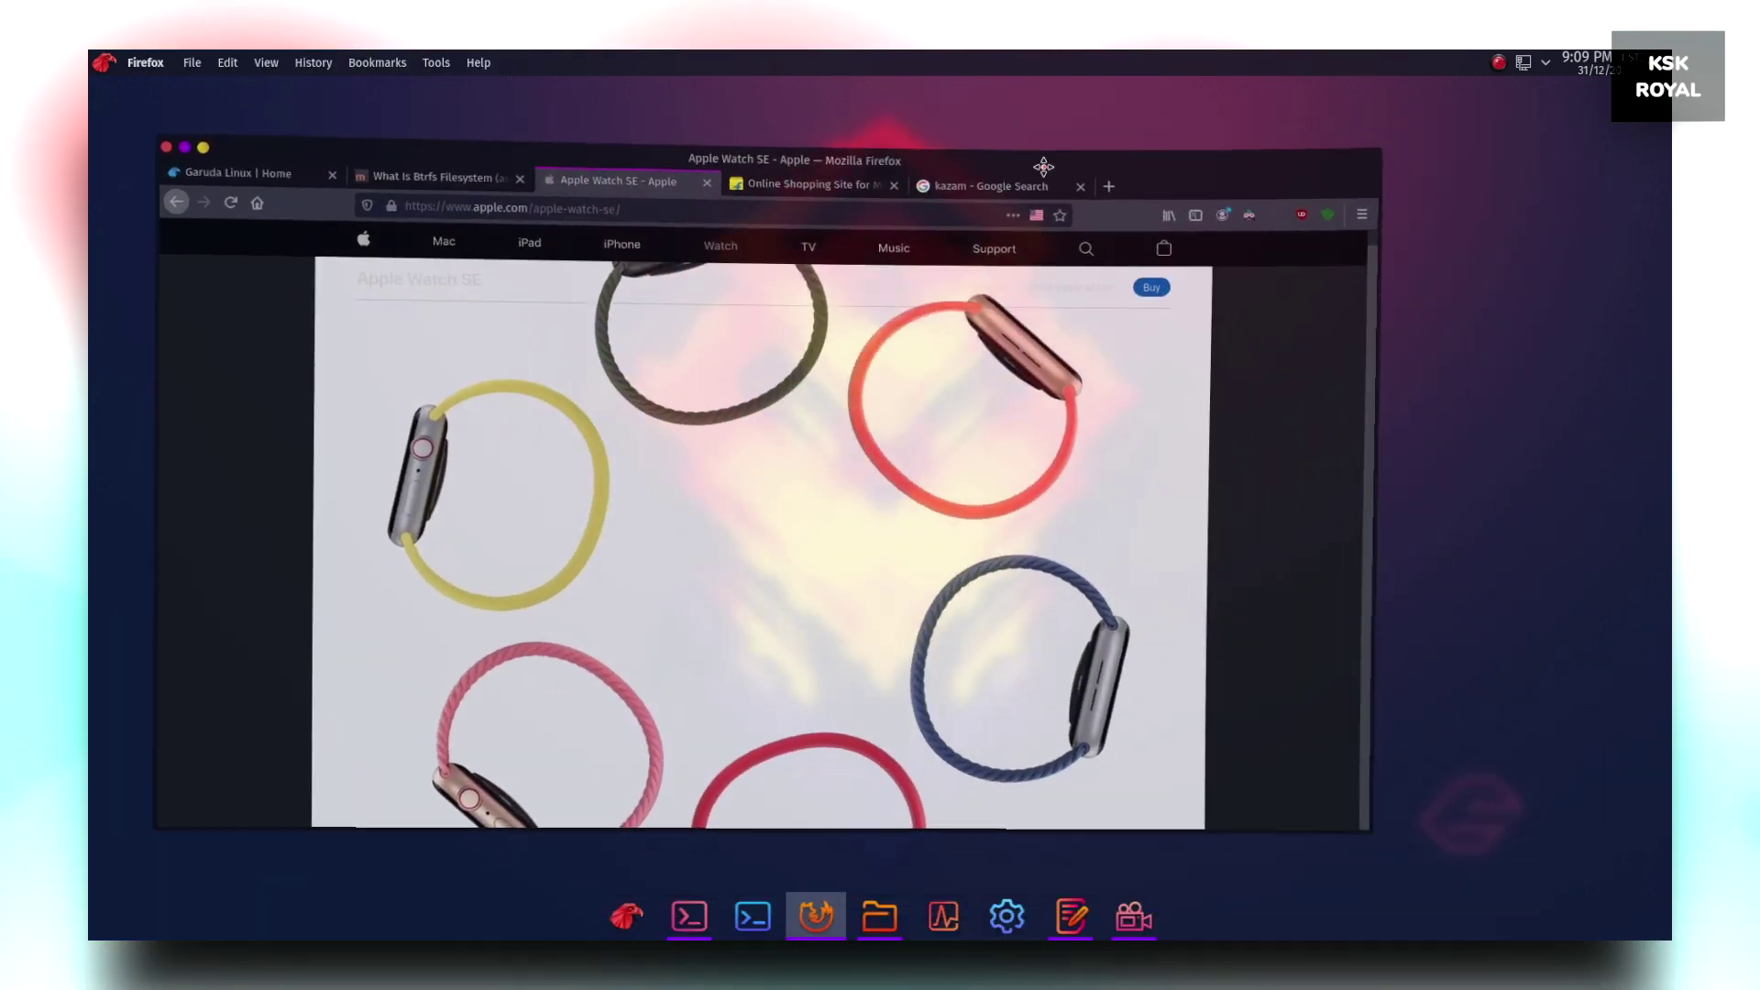
# Move Firefox up and right, then bring the terminal forward and nudge it right.
pyautogui.moveTo(1042, 167)
pyautogui.mouseDown()
pyautogui.moveTo(1203, 129)
pyautogui.moveTo(1200, 157)
pyautogui.mouseUp()
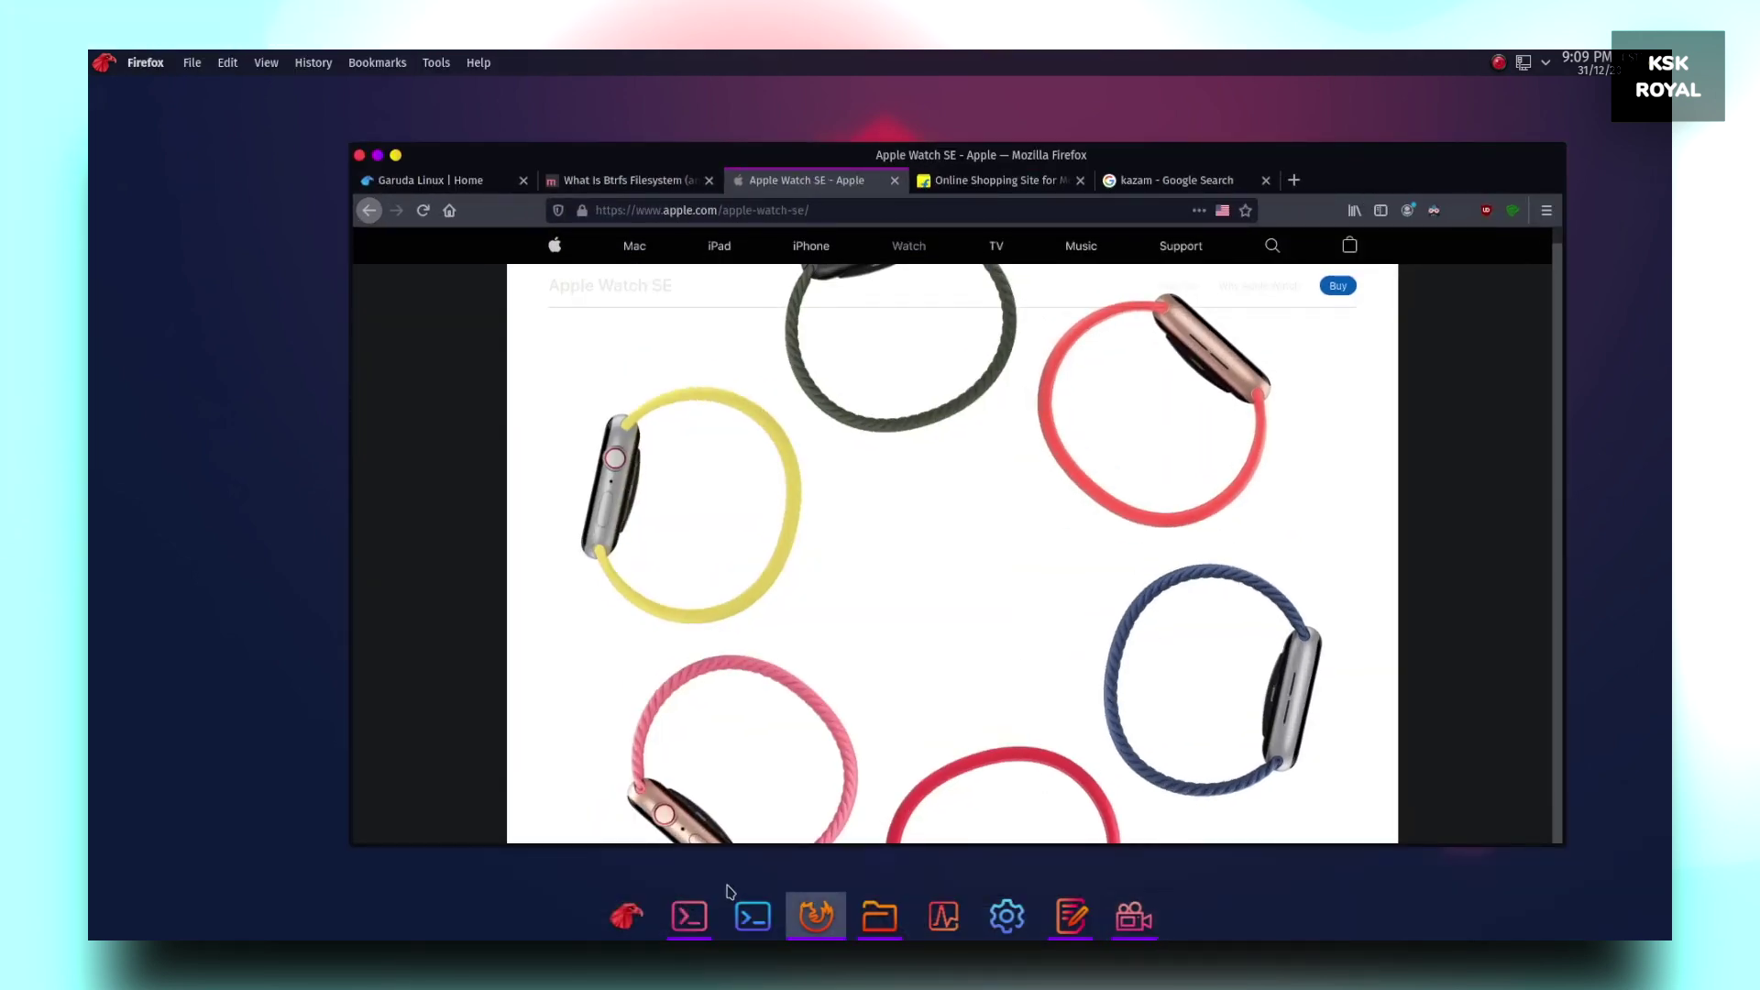
pyautogui.click(689, 917)
pyautogui.click(771, 459)
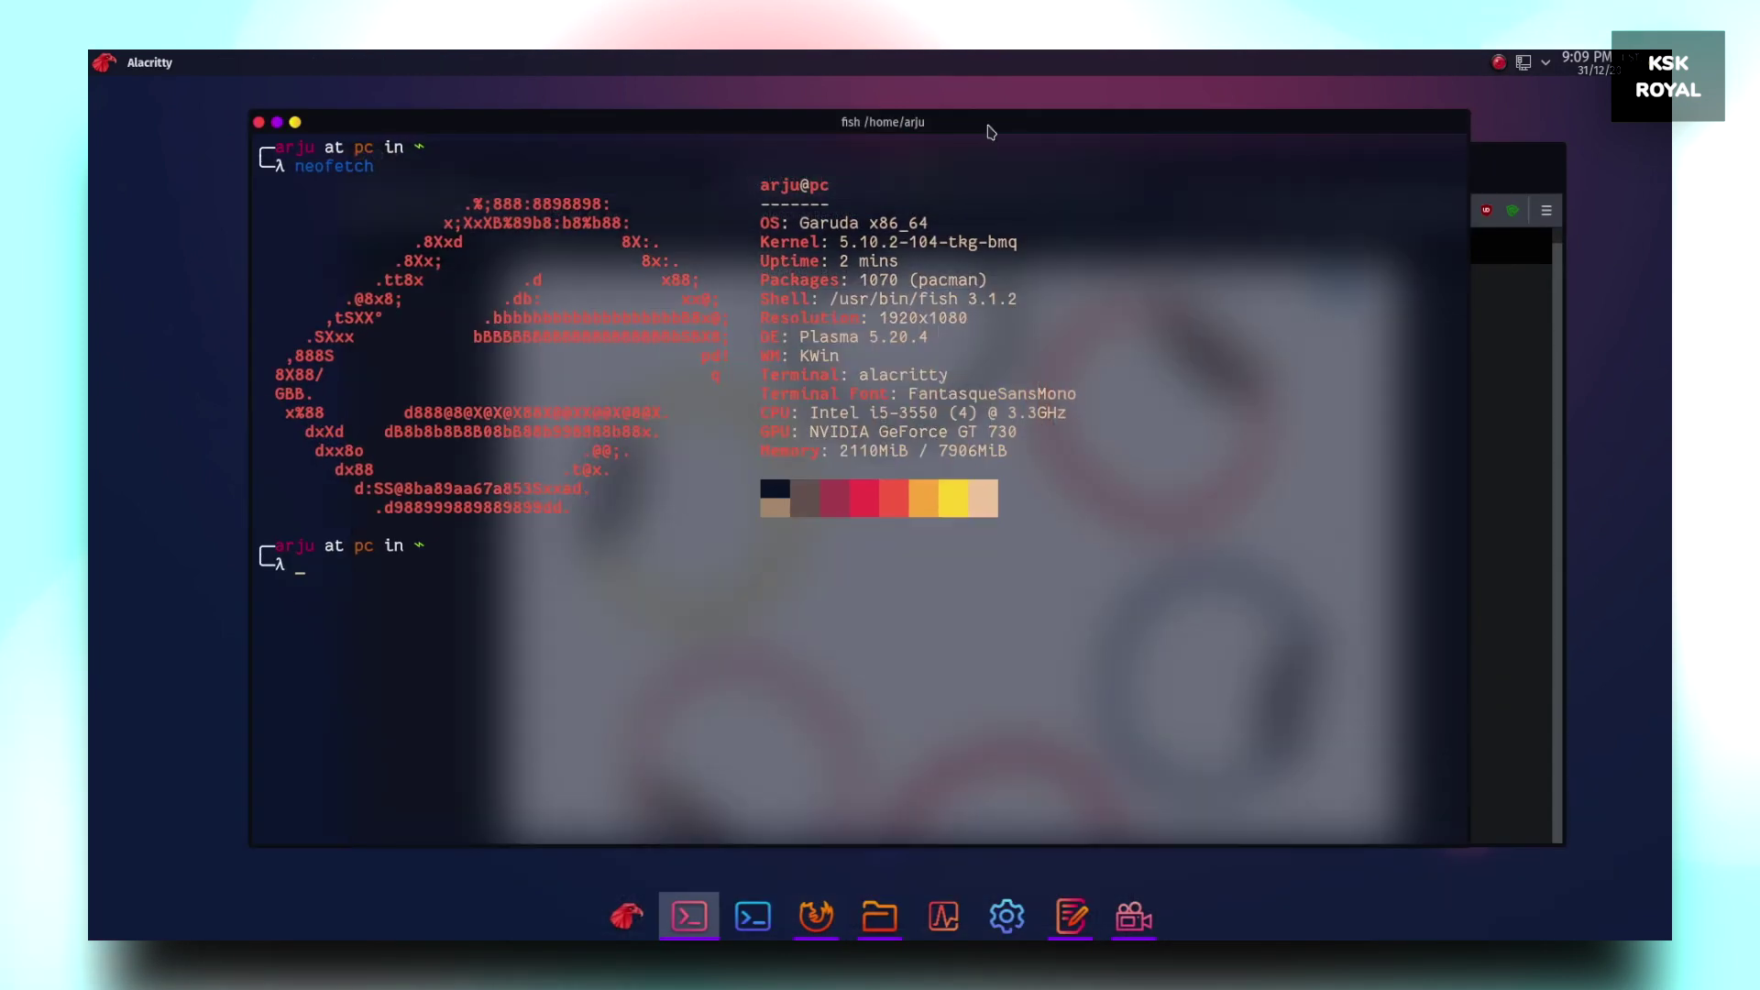
pyautogui.moveTo(987, 131); pyautogui.dragTo(1039, 133)
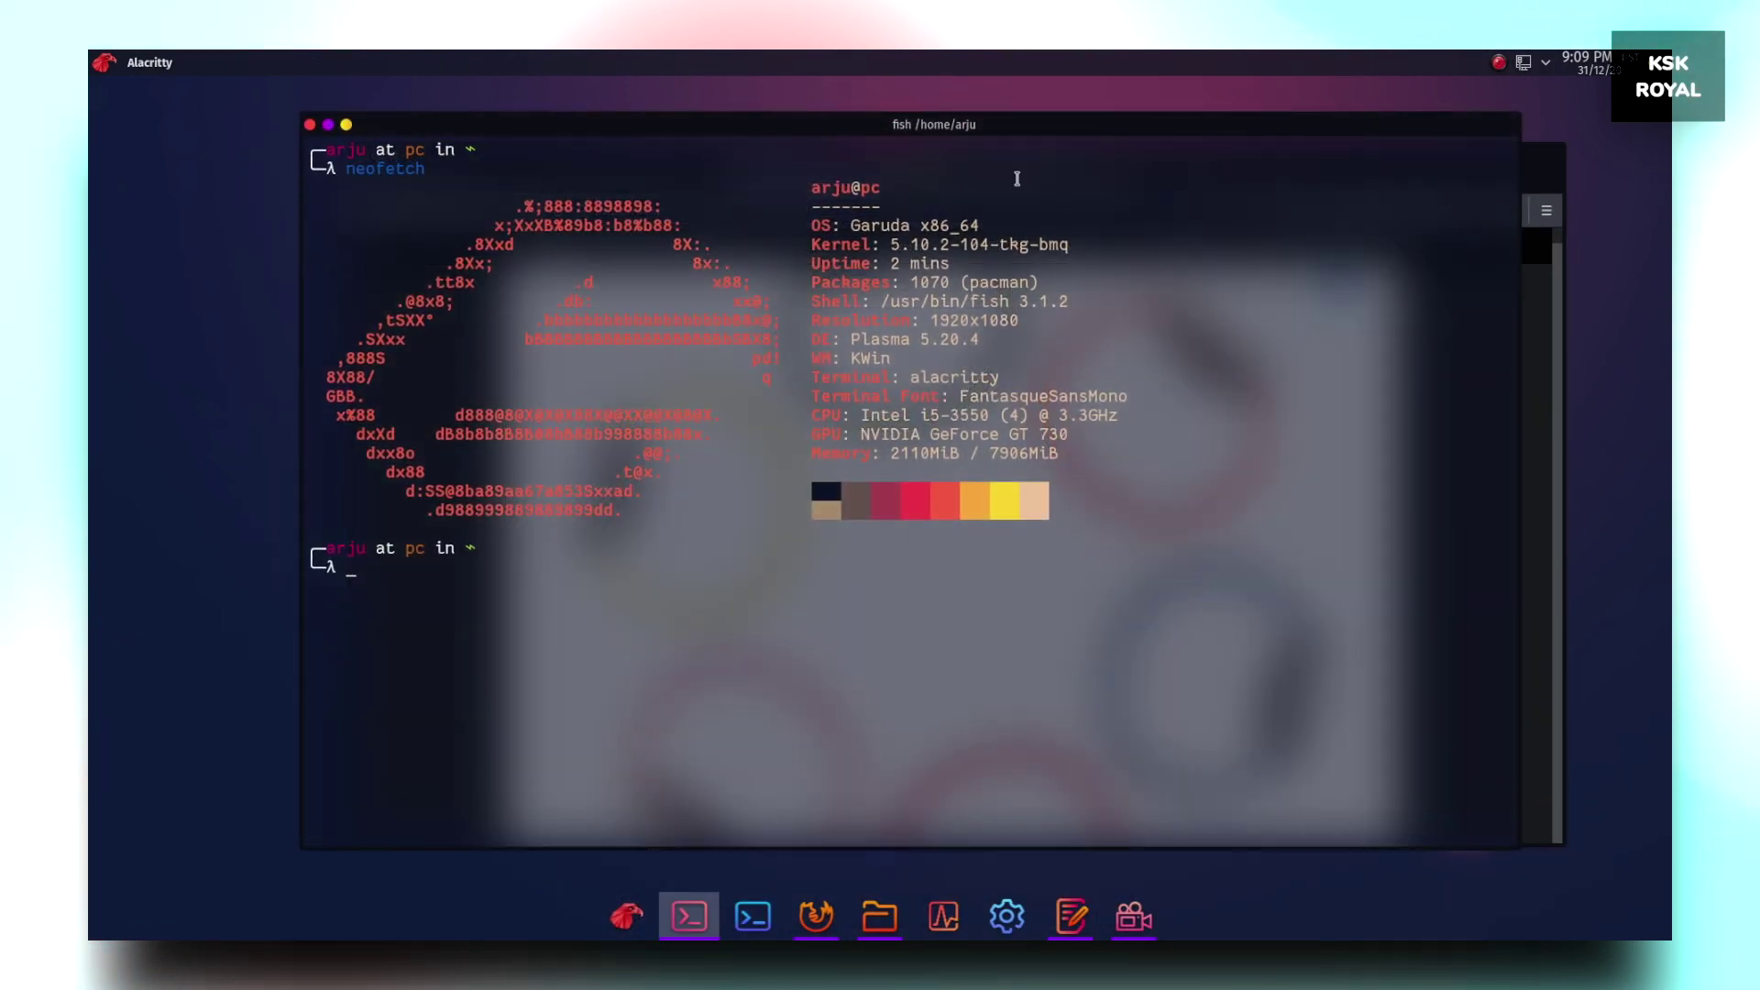
# Open, close and reopen the desktop options menu over the neofetch terminal.
pyautogui.rightClick(171, 351)
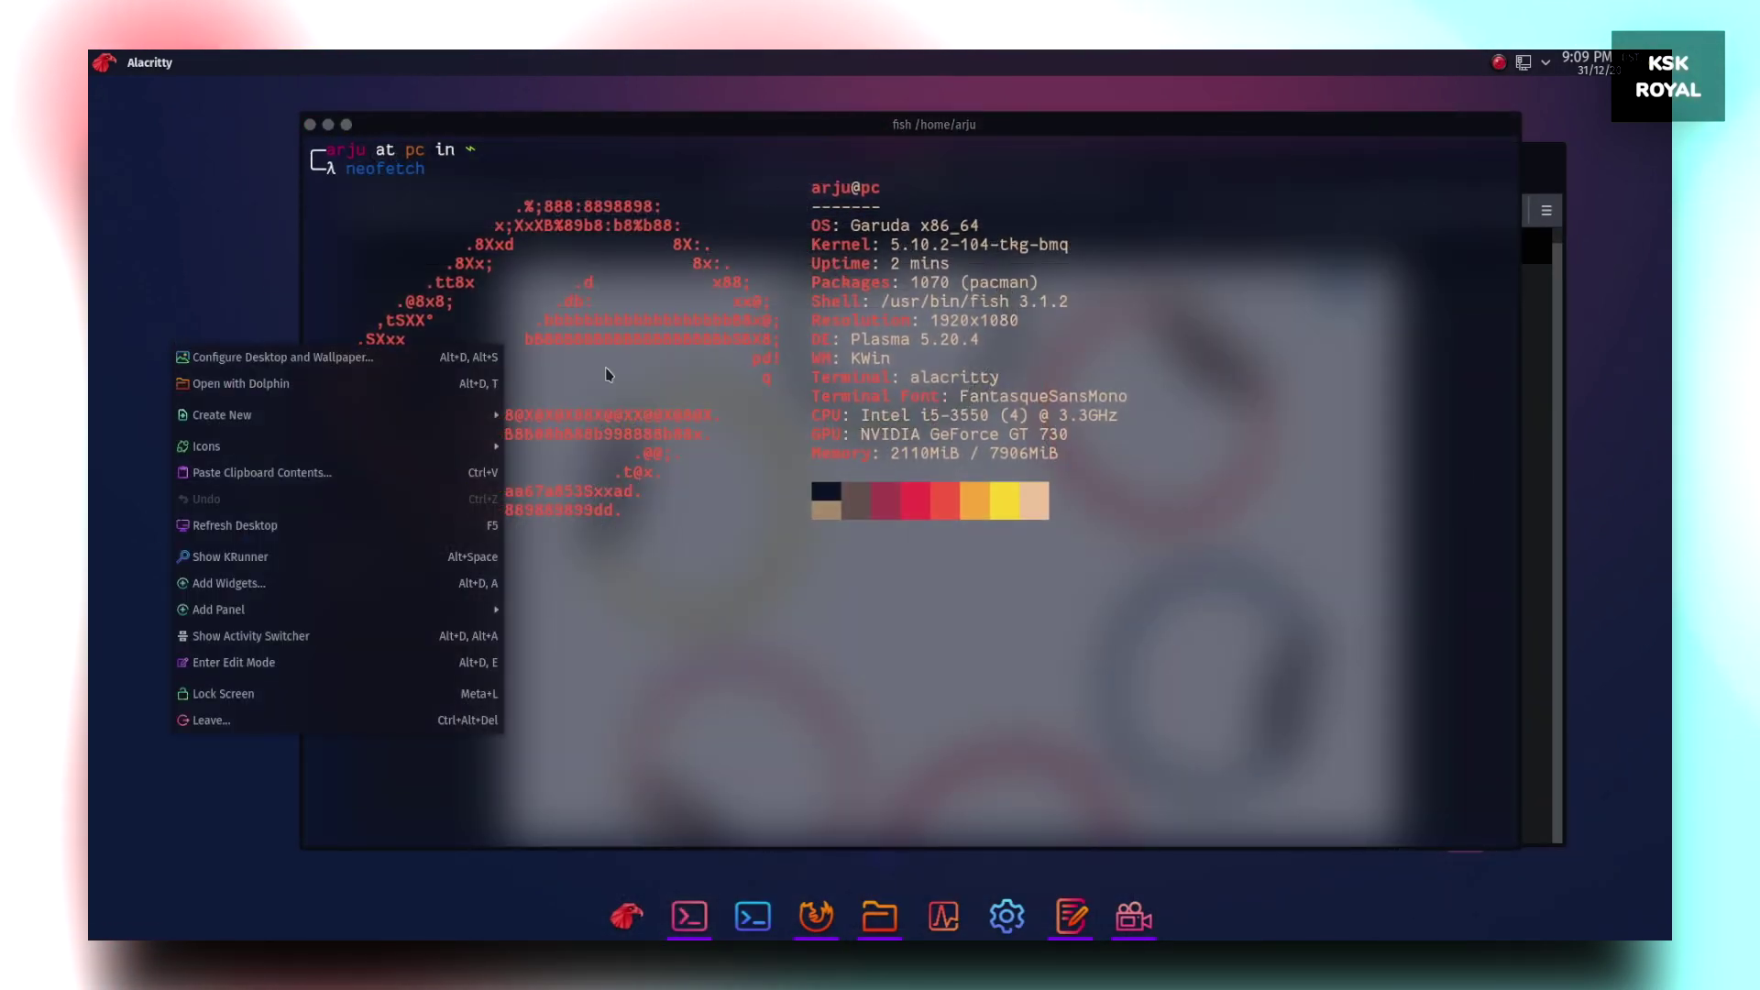
pyautogui.click(130, 255)
pyautogui.rightClick(129, 256)
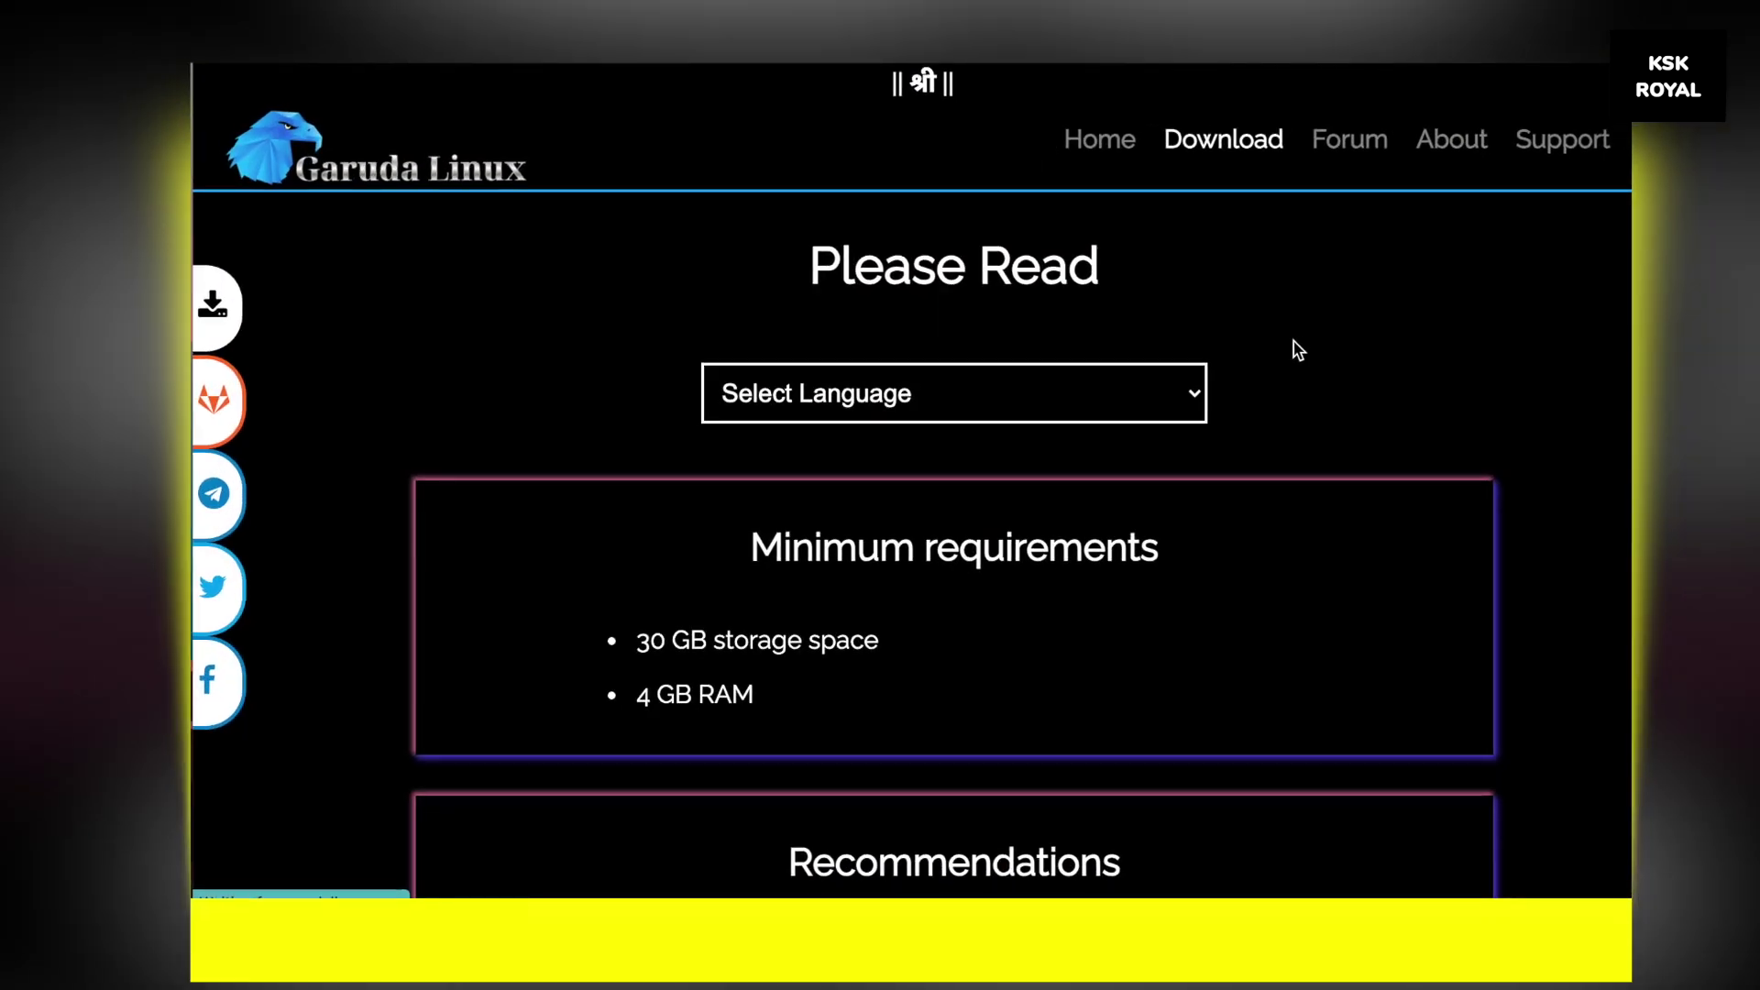
pyautogui.scroll(-4, 1295, 350)
pyautogui.scroll(-4, 1347, 439)
pyautogui.scroll(-3, 1386, 652)
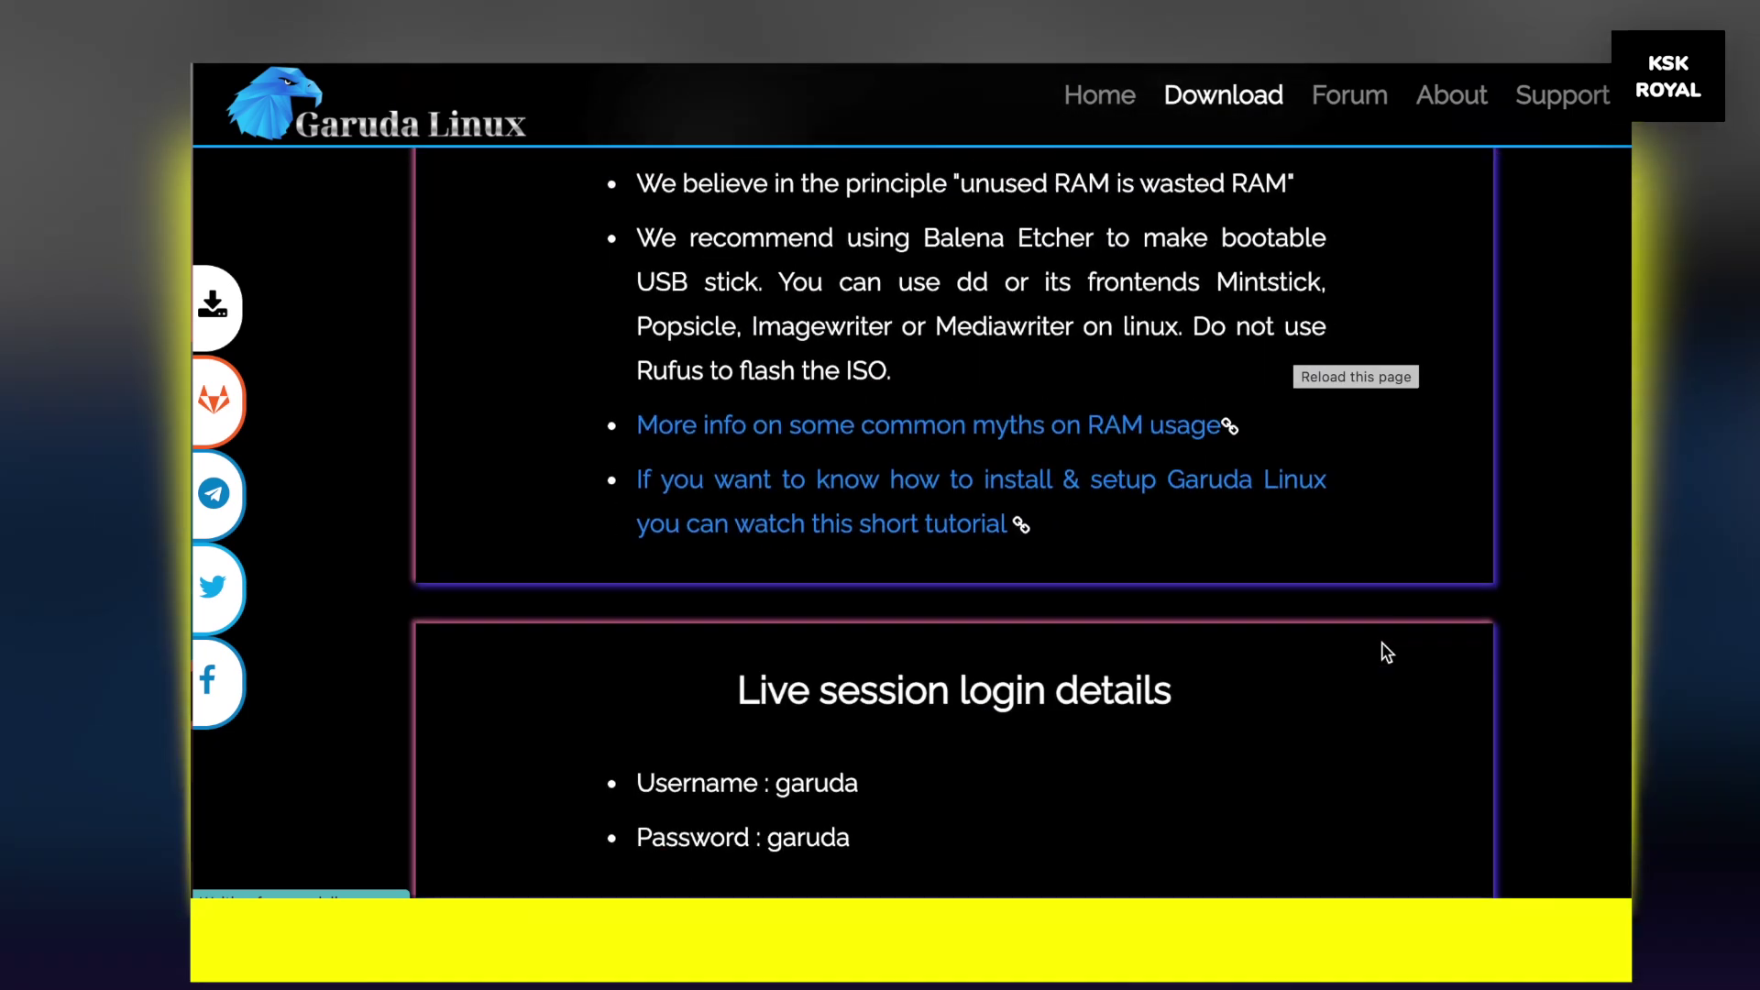
pyautogui.scroll(-3, 1387, 652)
pyautogui.scroll(-3, 1444, 660)
pyautogui.scroll(-3, 1467, 667)
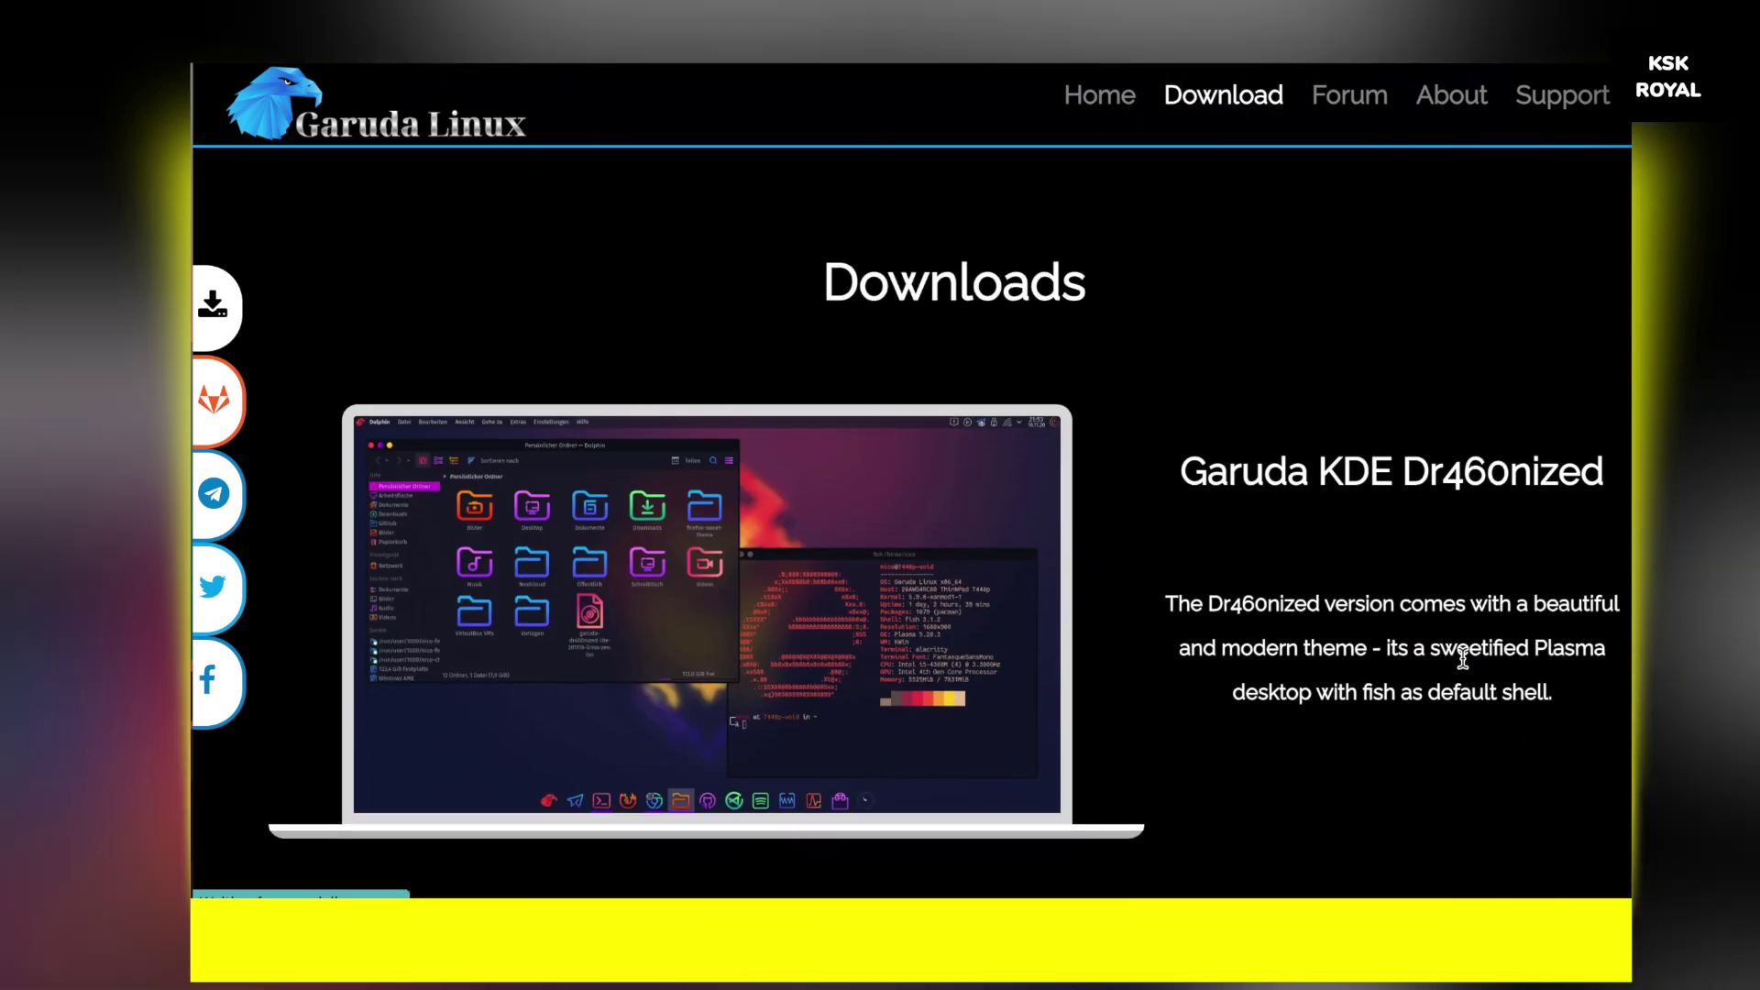
pyautogui.scroll(-3, 1465, 666)
pyautogui.scroll(-2, 1466, 666)
pyautogui.scroll(-3, 1465, 666)
pyautogui.scroll(-3, 1465, 667)
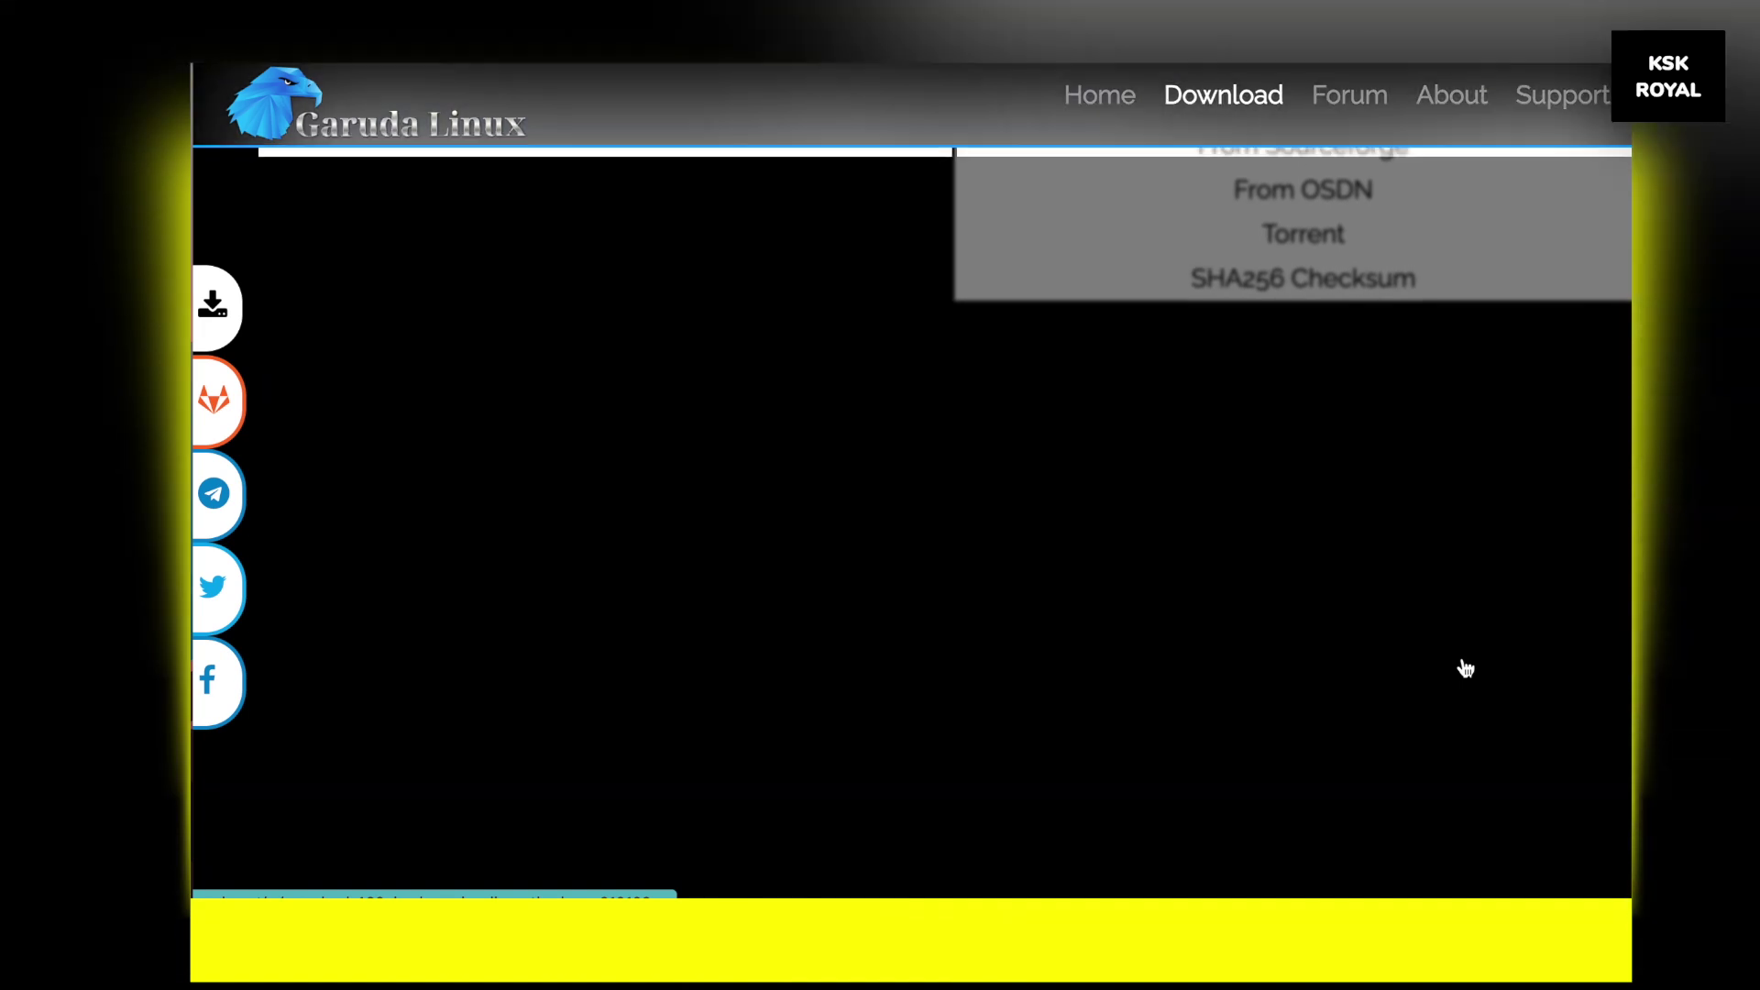
pyautogui.scroll(-3, 1465, 668)
pyautogui.scroll(-4, 1466, 667)
pyautogui.scroll(-3, 1466, 668)
pyautogui.scroll(-4, 1466, 667)
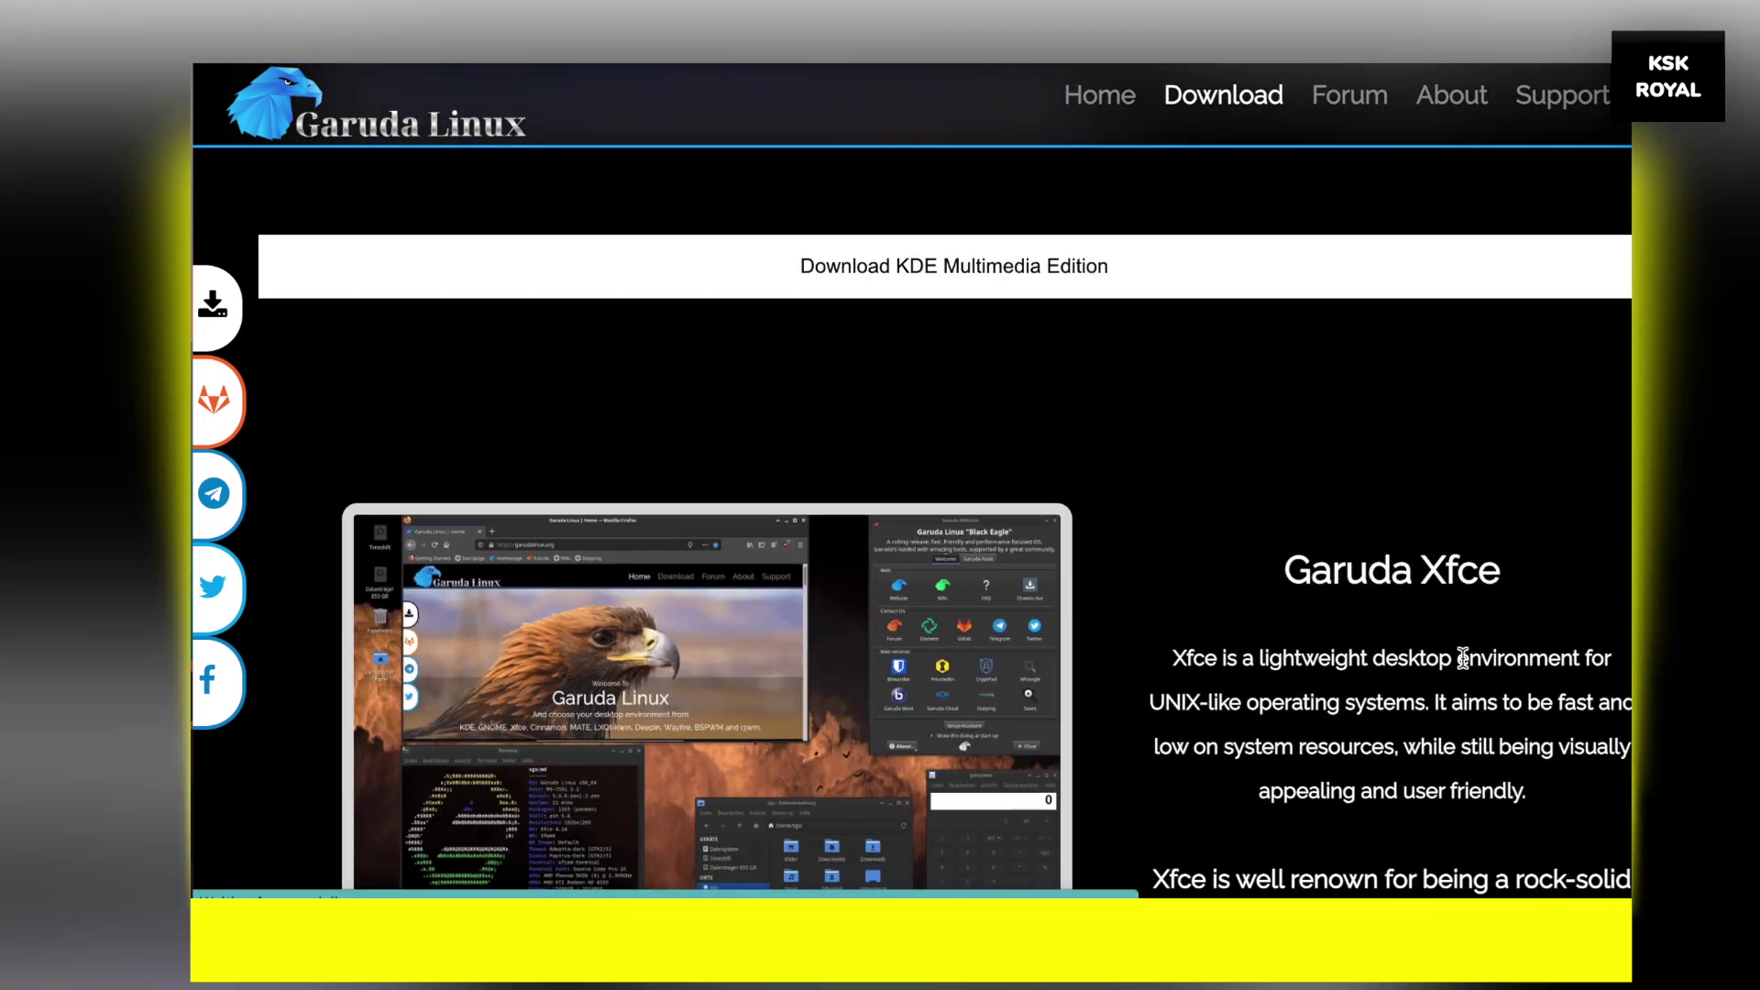
pyautogui.scroll(-2, 1466, 667)
pyautogui.scroll(-2, 1466, 667)
pyautogui.scroll(-4, 1465, 668)
pyautogui.scroll(-3, 1466, 667)
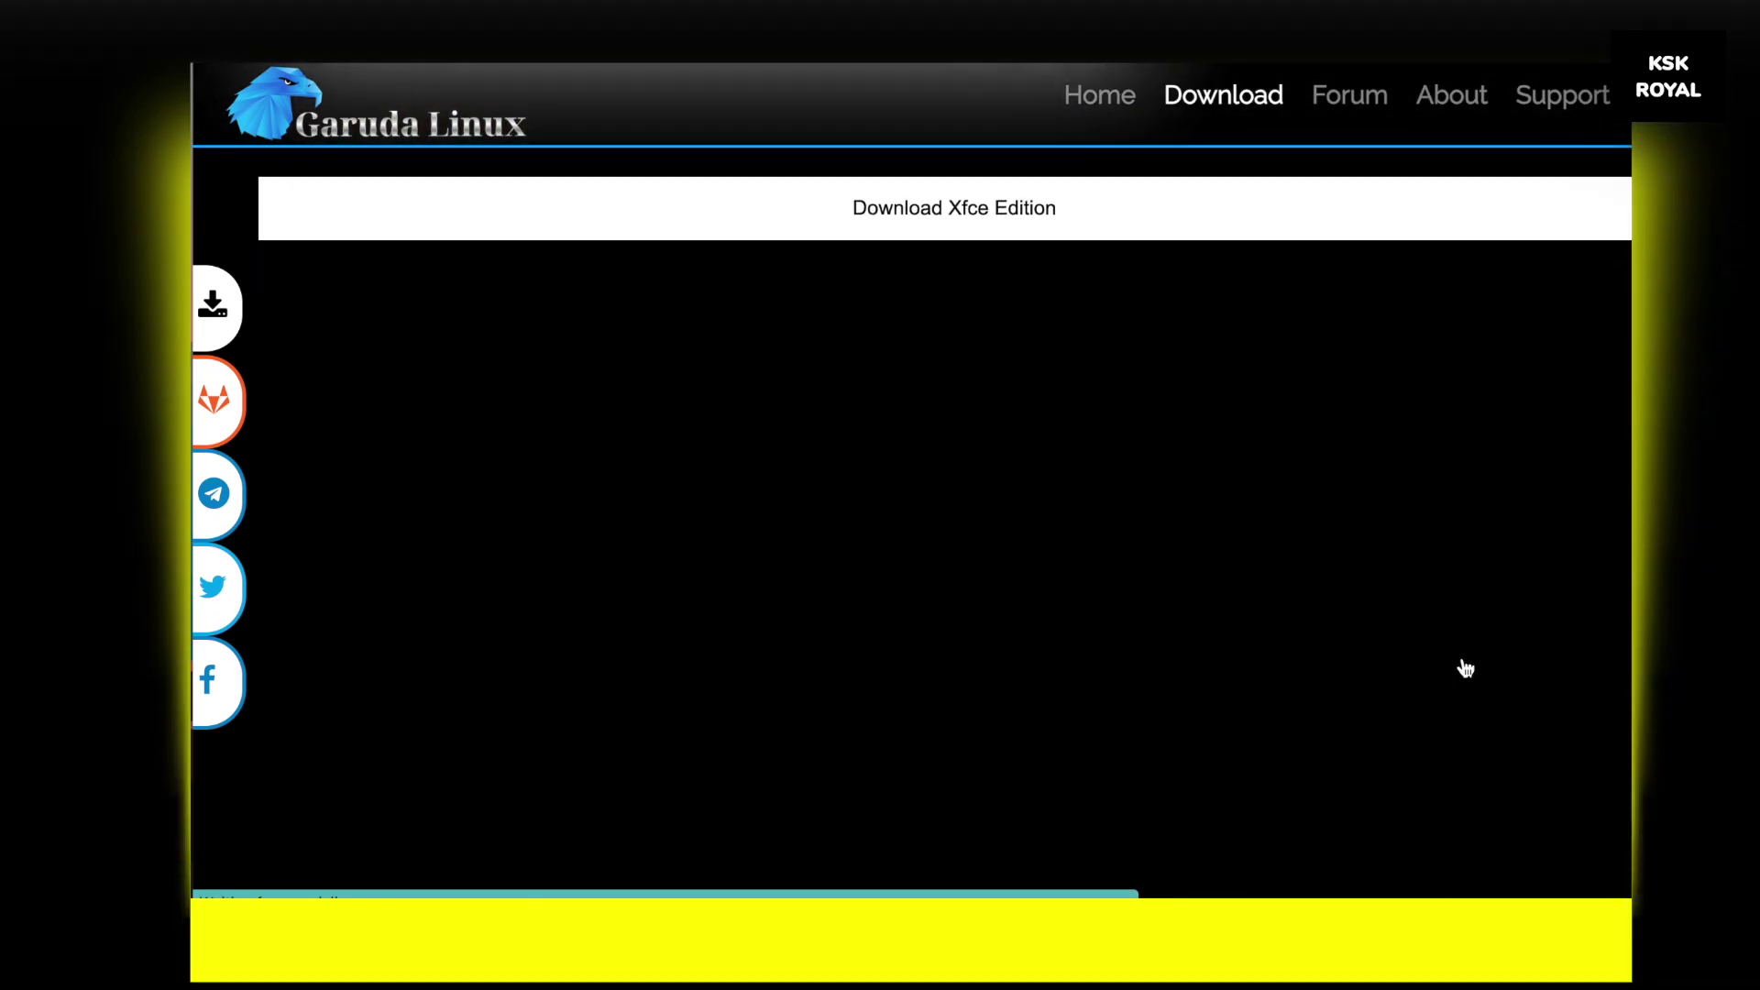
pyautogui.scroll(-3, 1465, 668)
pyautogui.scroll(-2, 1466, 667)
pyautogui.scroll(-4, 1466, 667)
pyautogui.scroll(-3, 1465, 666)
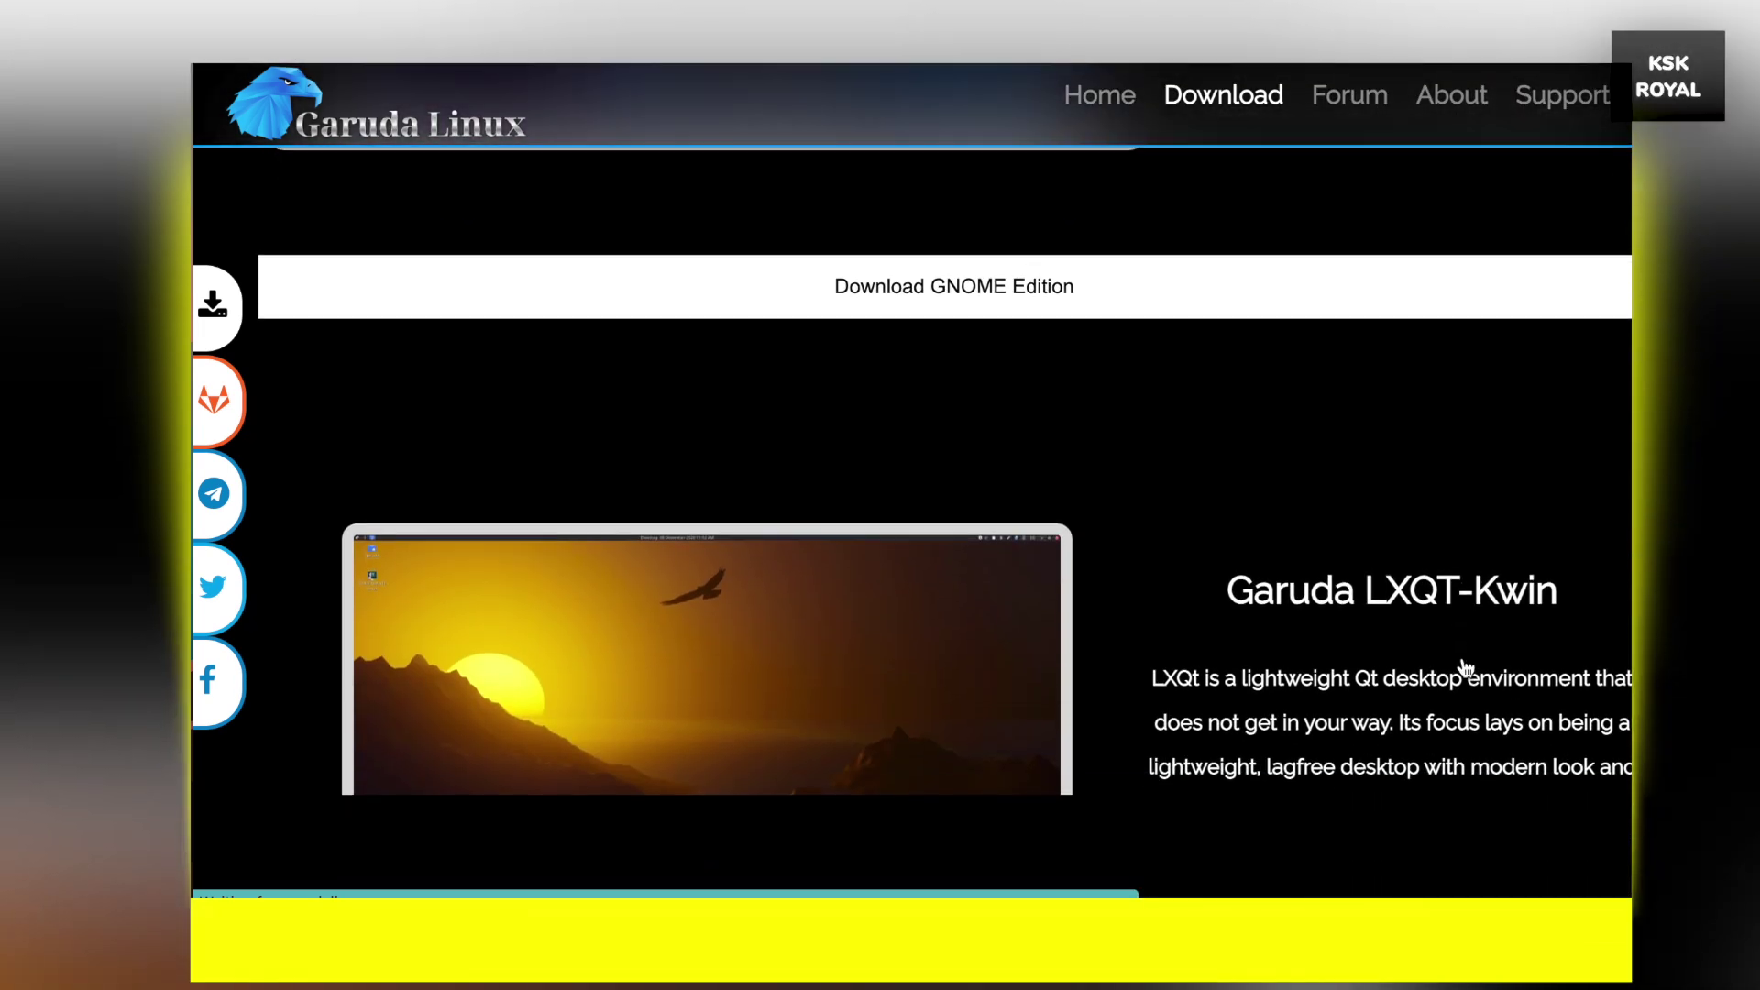
pyautogui.scroll(-4, 1465, 668)
pyautogui.scroll(-3, 1465, 667)
pyautogui.scroll(-3, 1465, 666)
pyautogui.scroll(-2, 1466, 667)
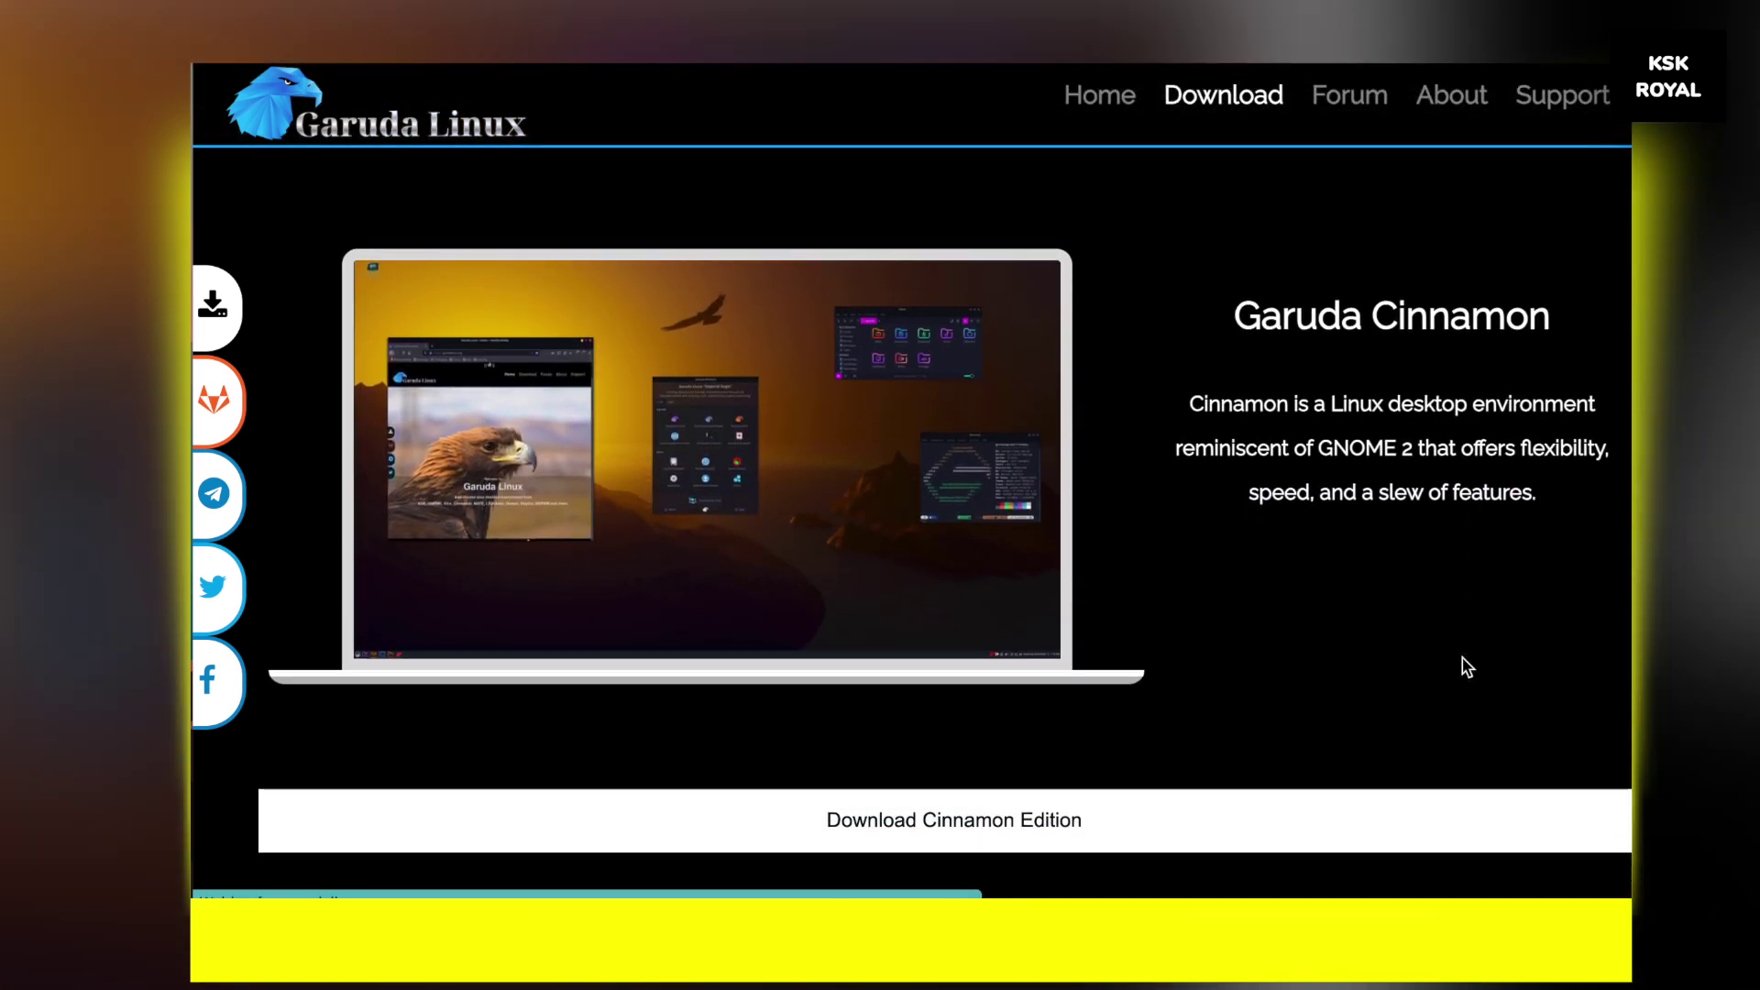
pyautogui.scroll(-3, 1467, 667)
pyautogui.scroll(-3, 1466, 667)
pyautogui.scroll(-3, 1466, 667)
pyautogui.scroll(-3, 1467, 668)
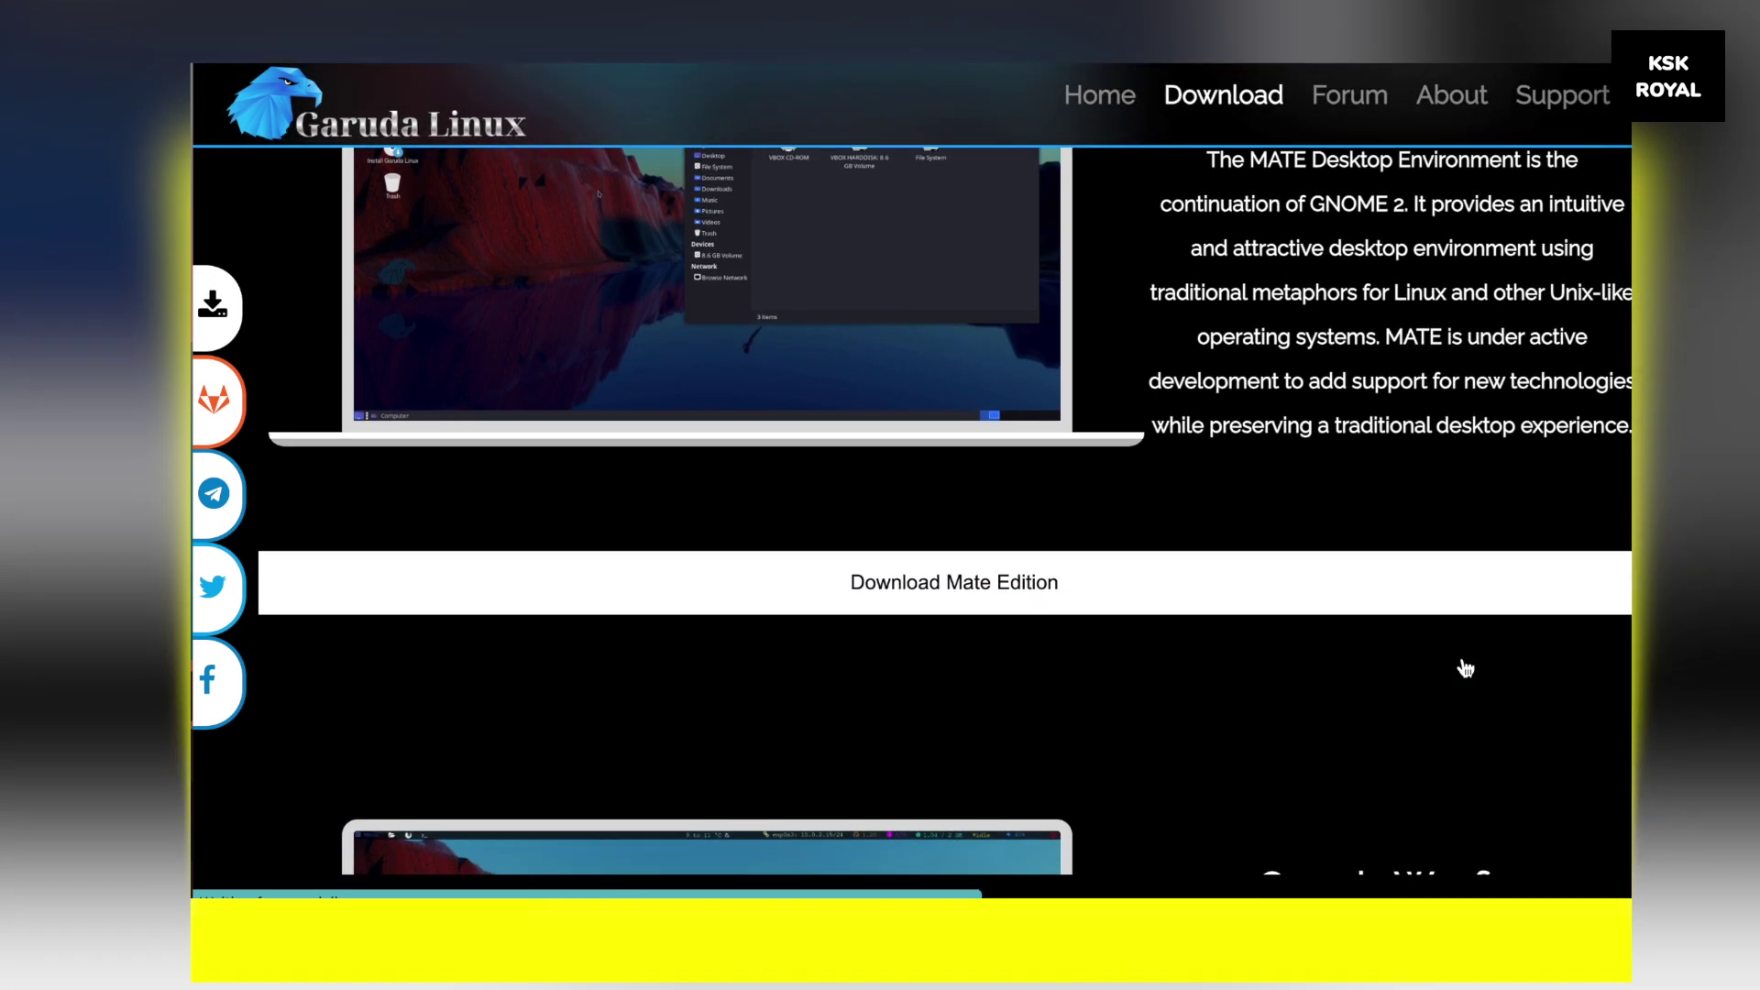
pyautogui.scroll(-3, 1465, 667)
pyautogui.scroll(-2, 1465, 667)
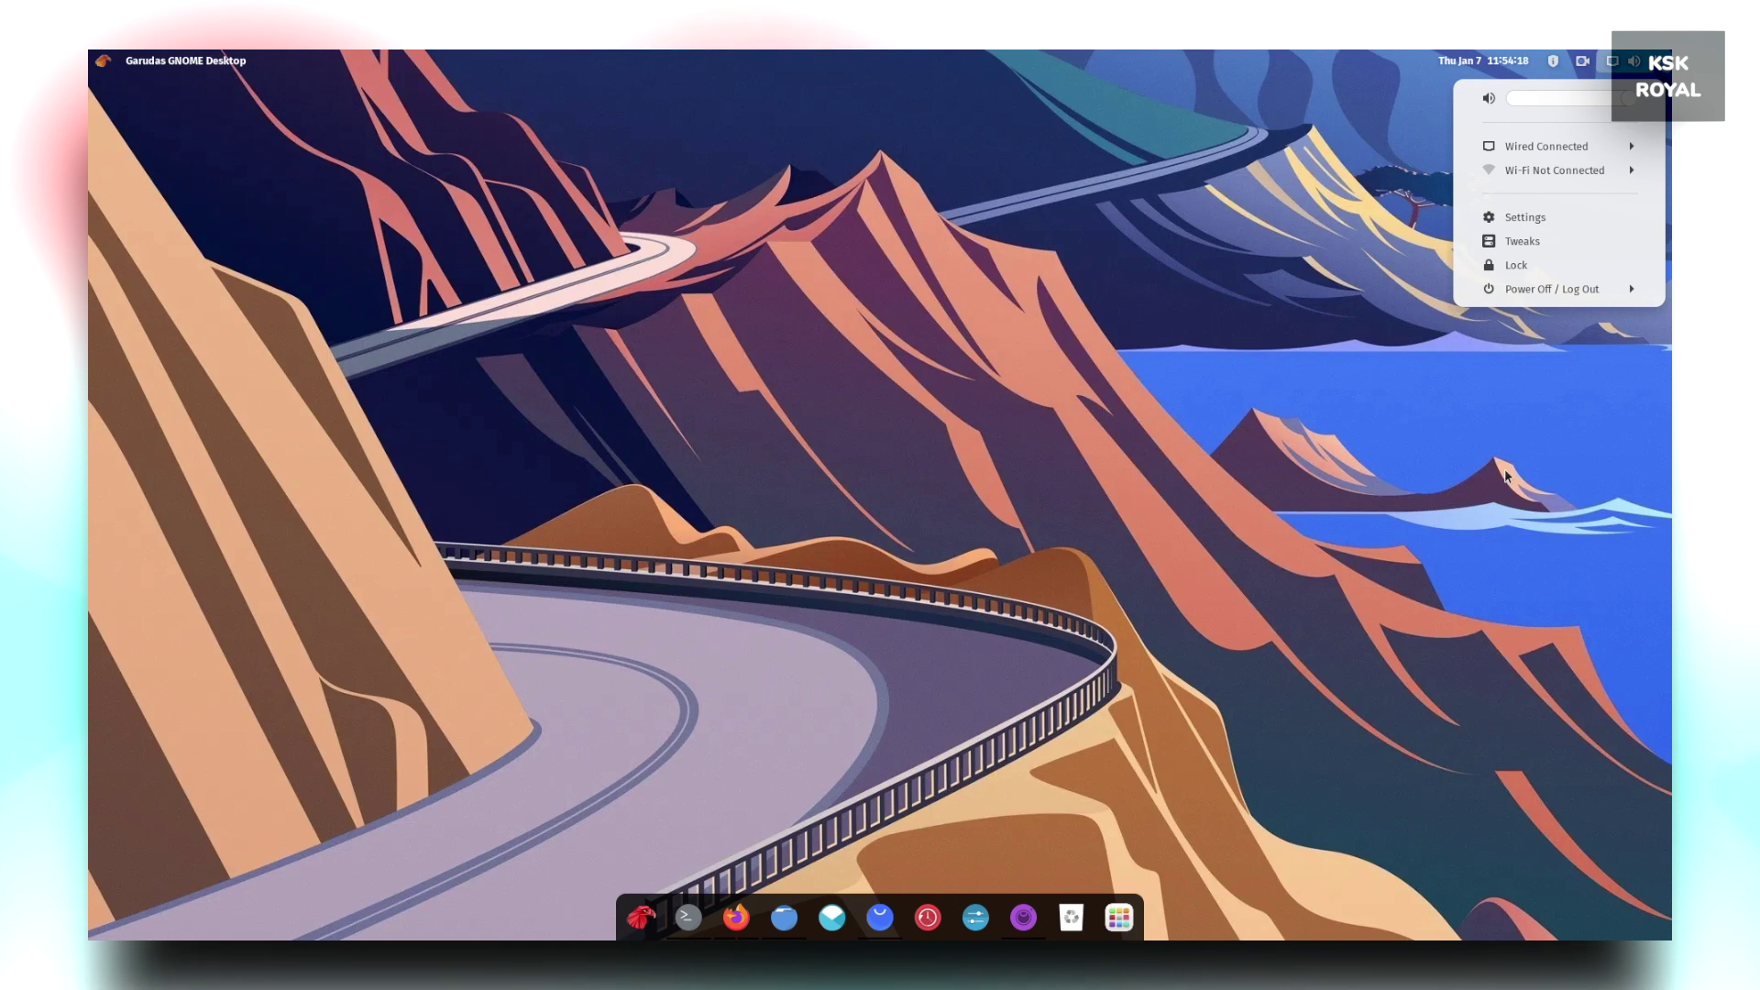
# Close the status menu and show the System Tools apps in the Garuda application menu.
pyautogui.click(1505, 475)
pyautogui.click(100, 58)
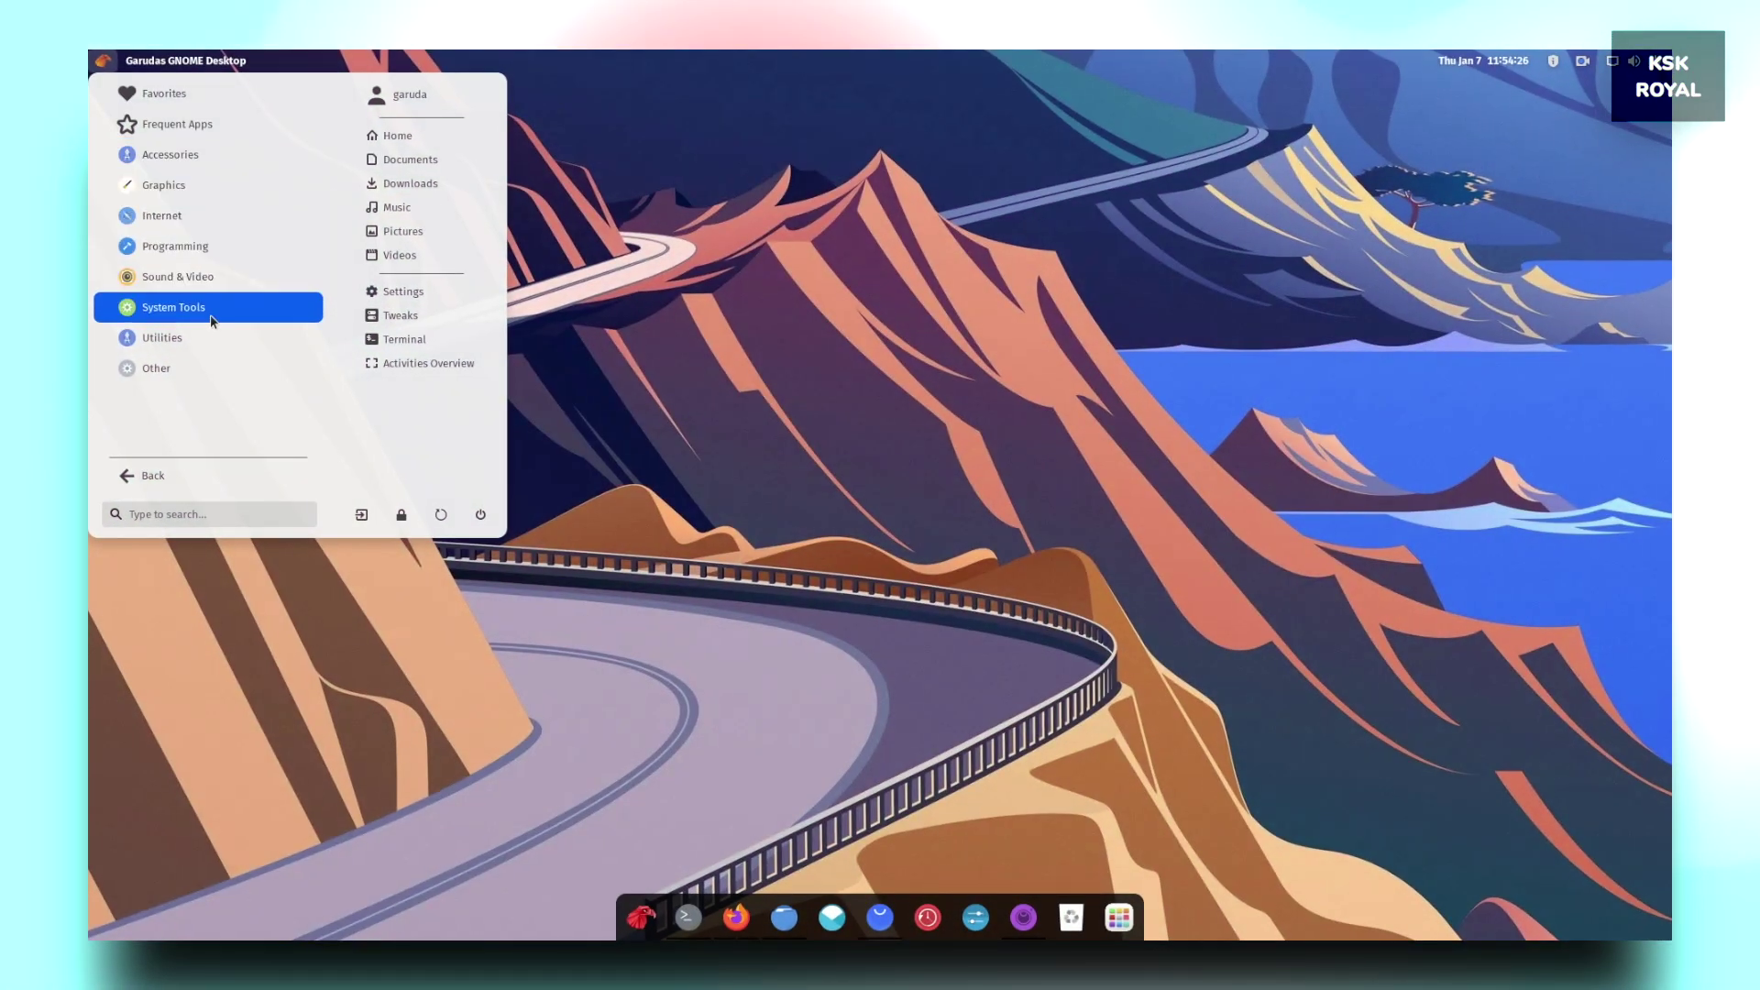
pyautogui.click(212, 308)
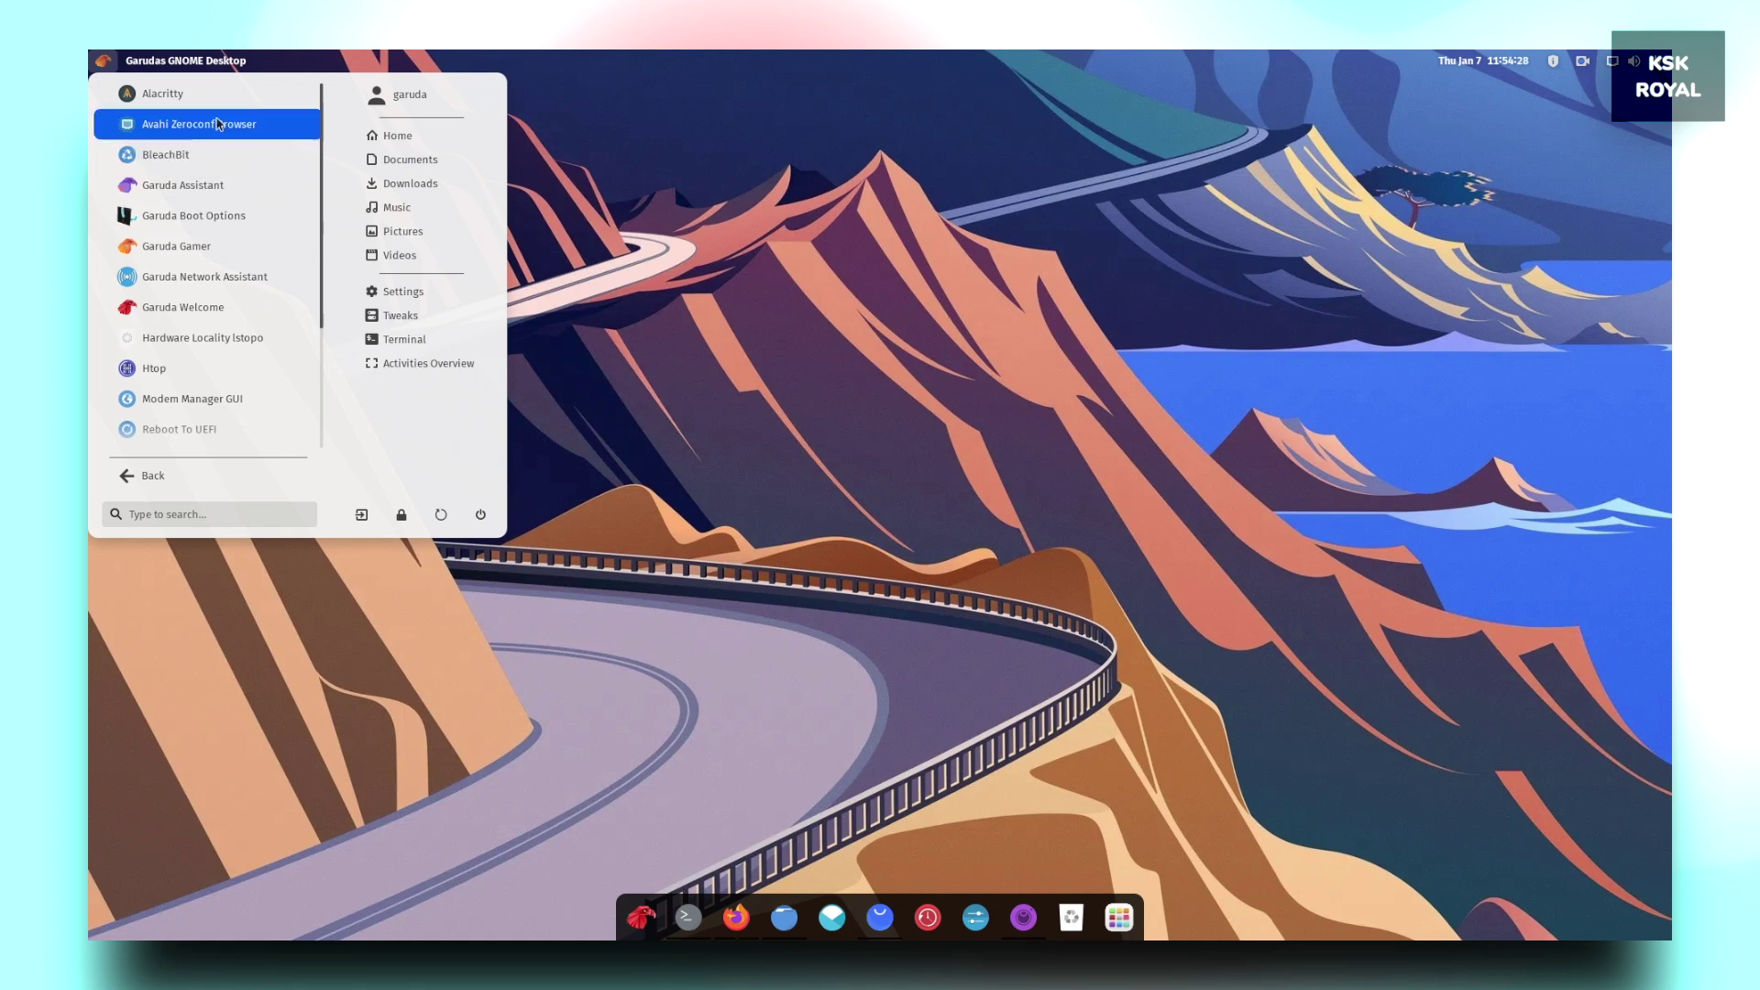
pyautogui.scroll(-1, 219, 104)
pyautogui.scroll(-1, 219, 103)
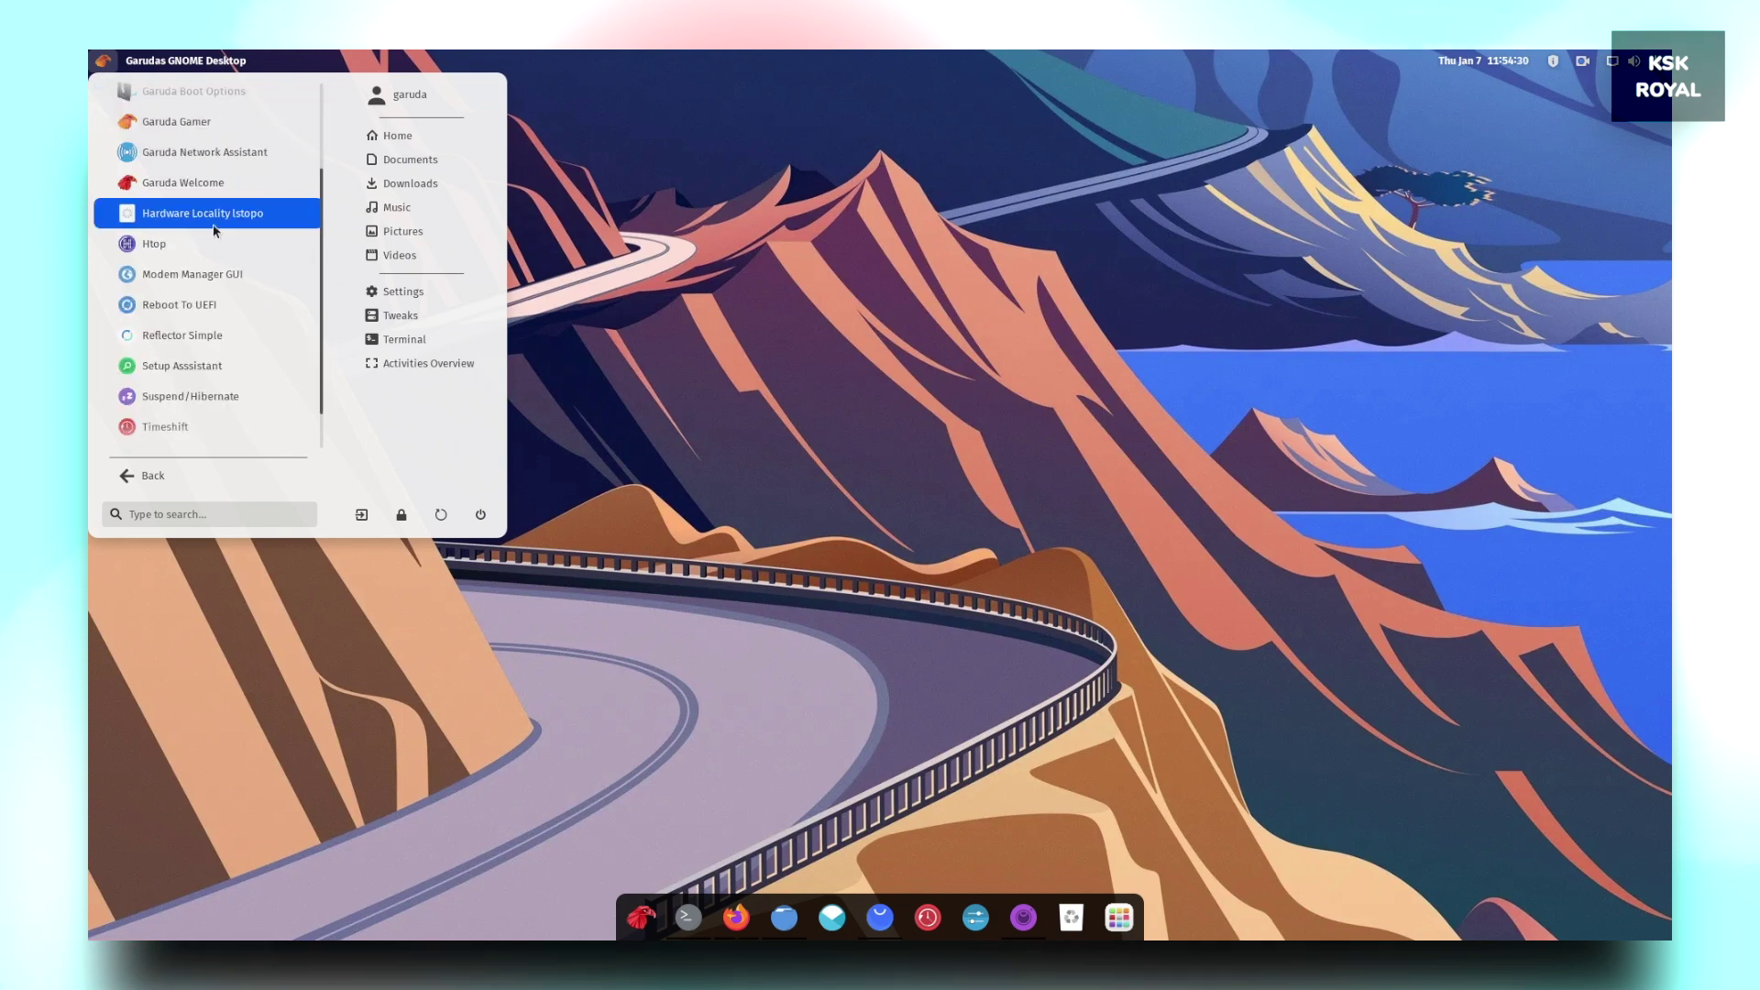
pyautogui.scroll(-1, 219, 165)
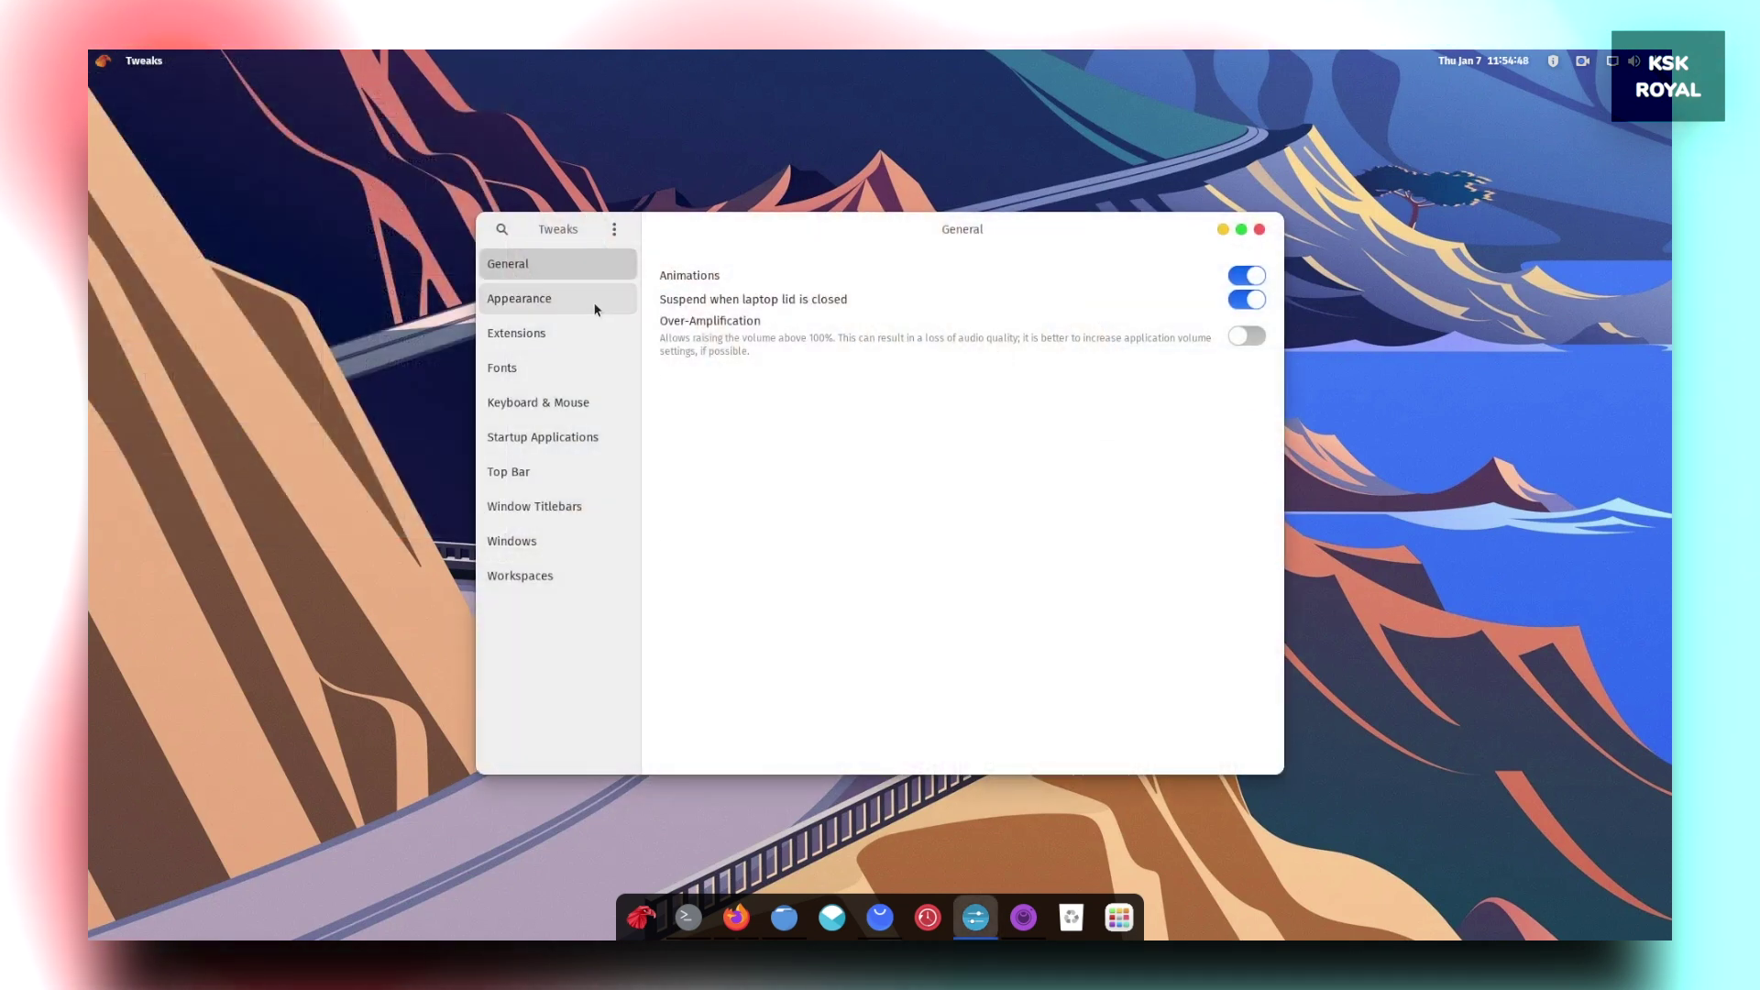
# Set WhiteSur-dark application and shell themes with WhiteSur-cursors in Tweaks Appearance.
pyautogui.click(596, 309)
pyautogui.click(1130, 303)
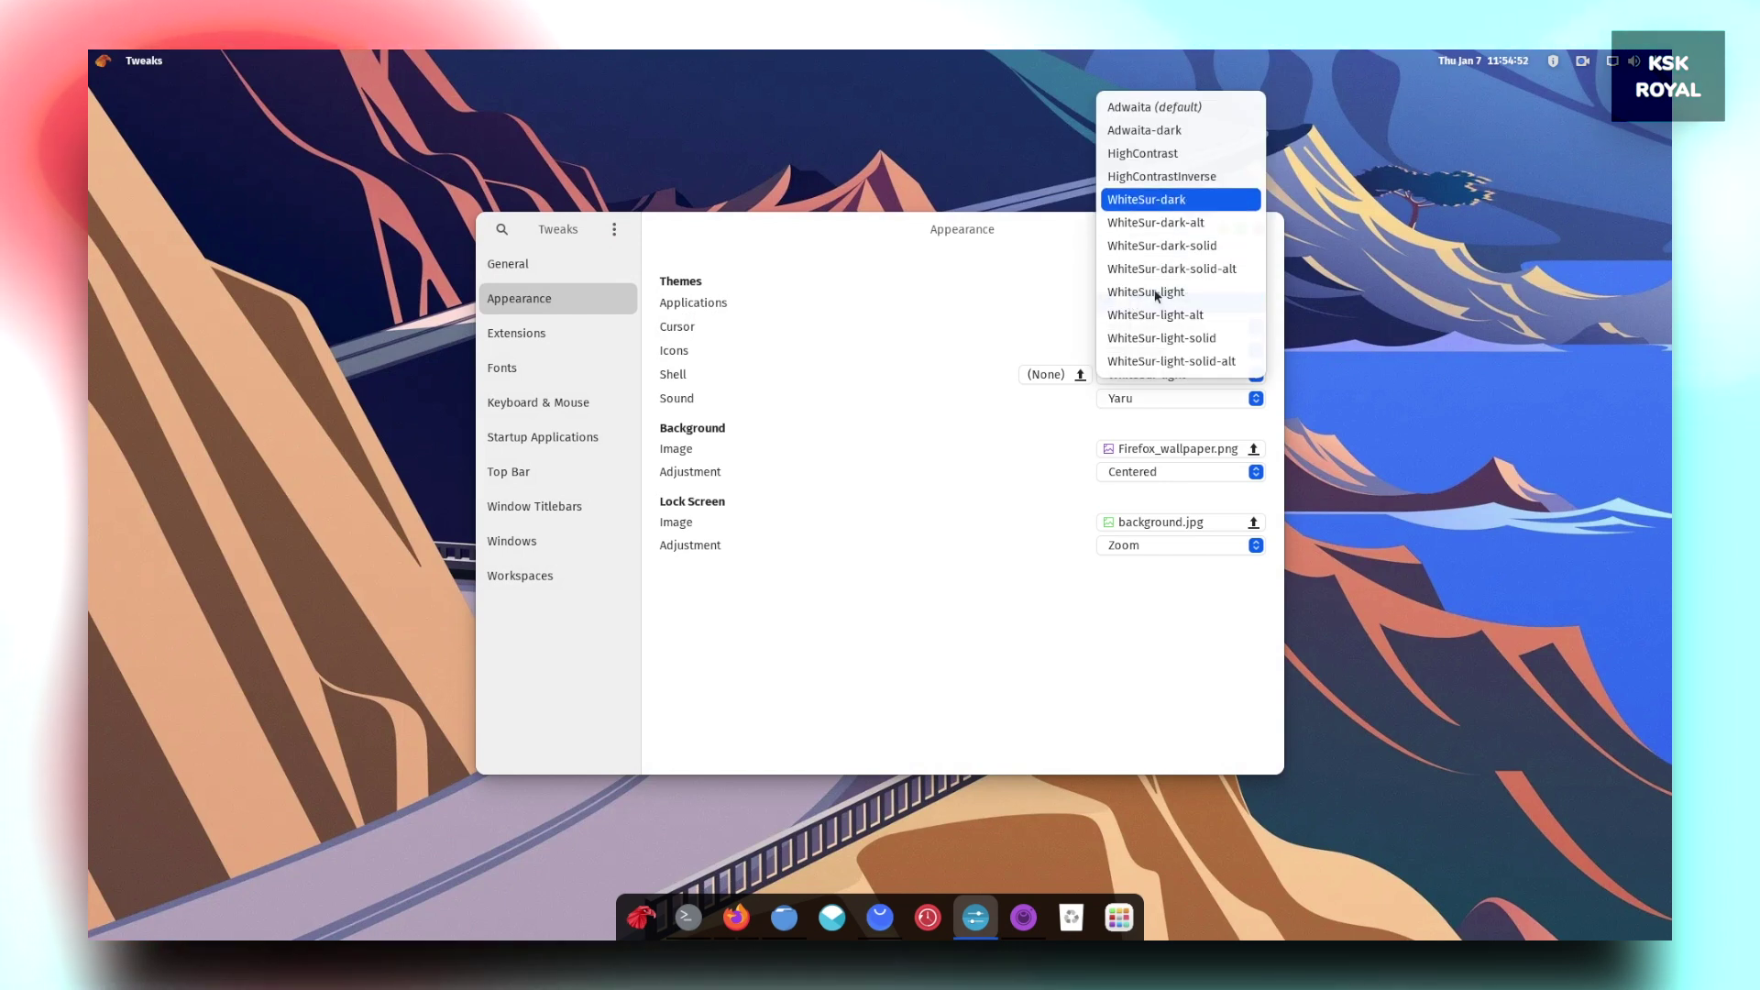
pyautogui.click(1159, 269)
pyautogui.click(1176, 327)
pyautogui.click(1149, 330)
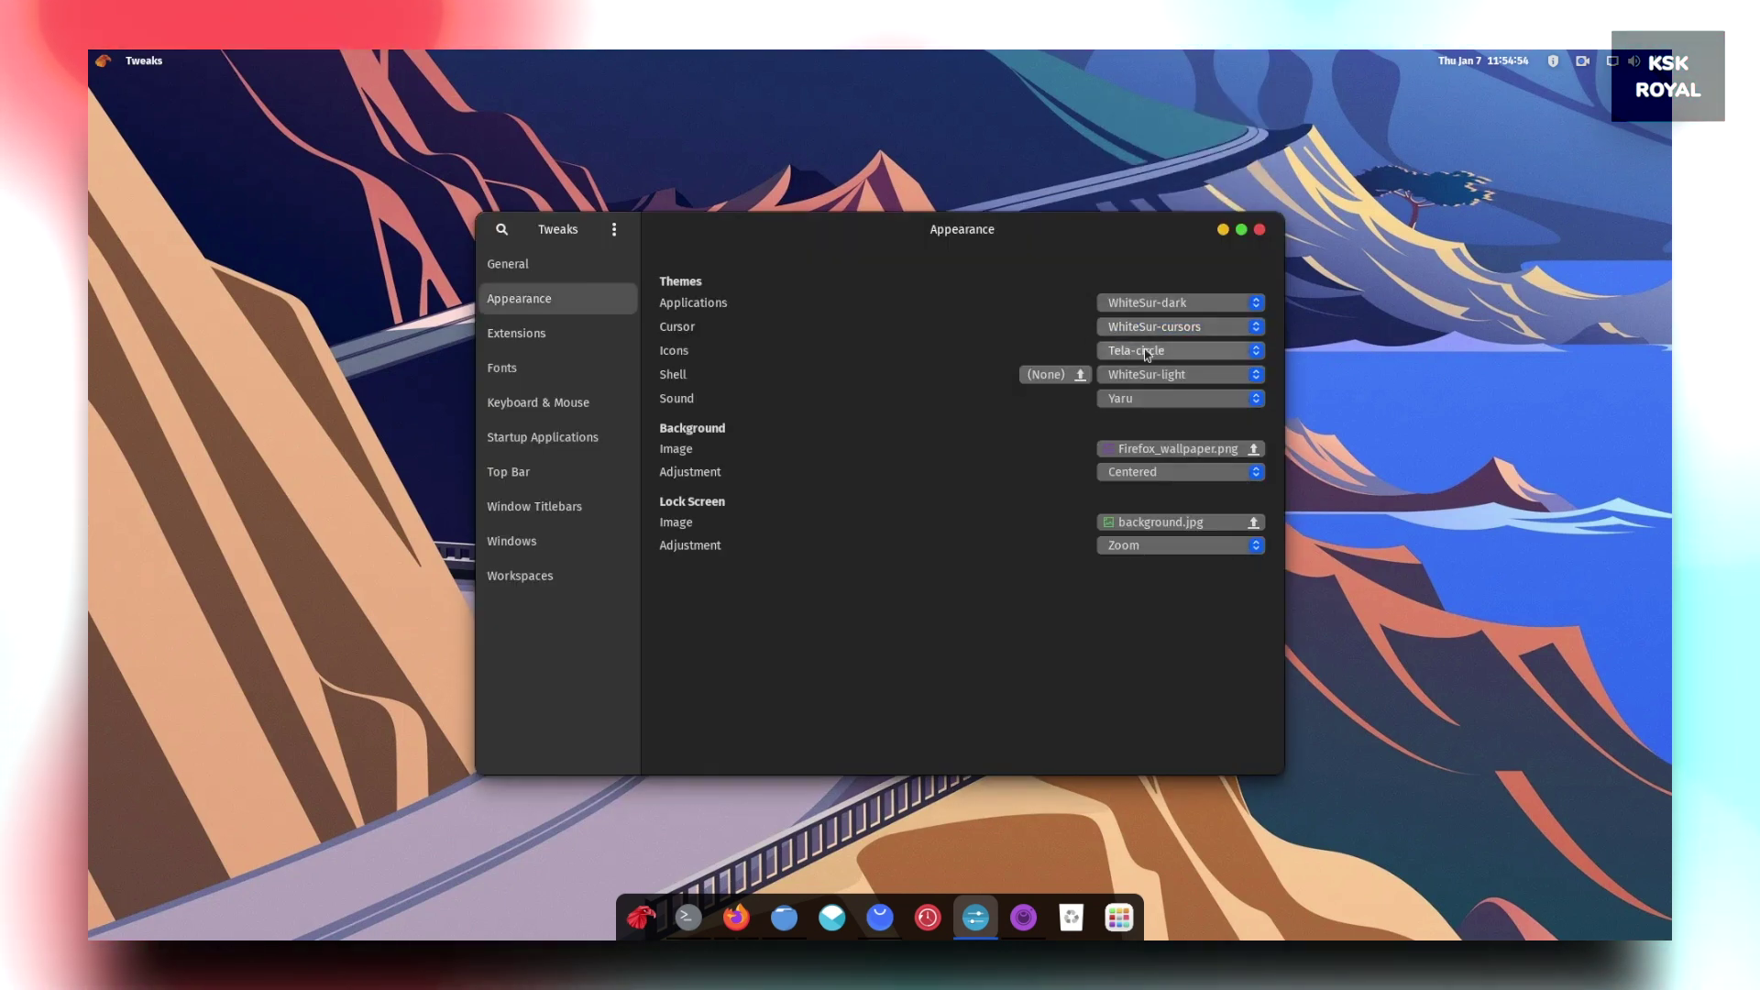
pyautogui.click(1142, 373)
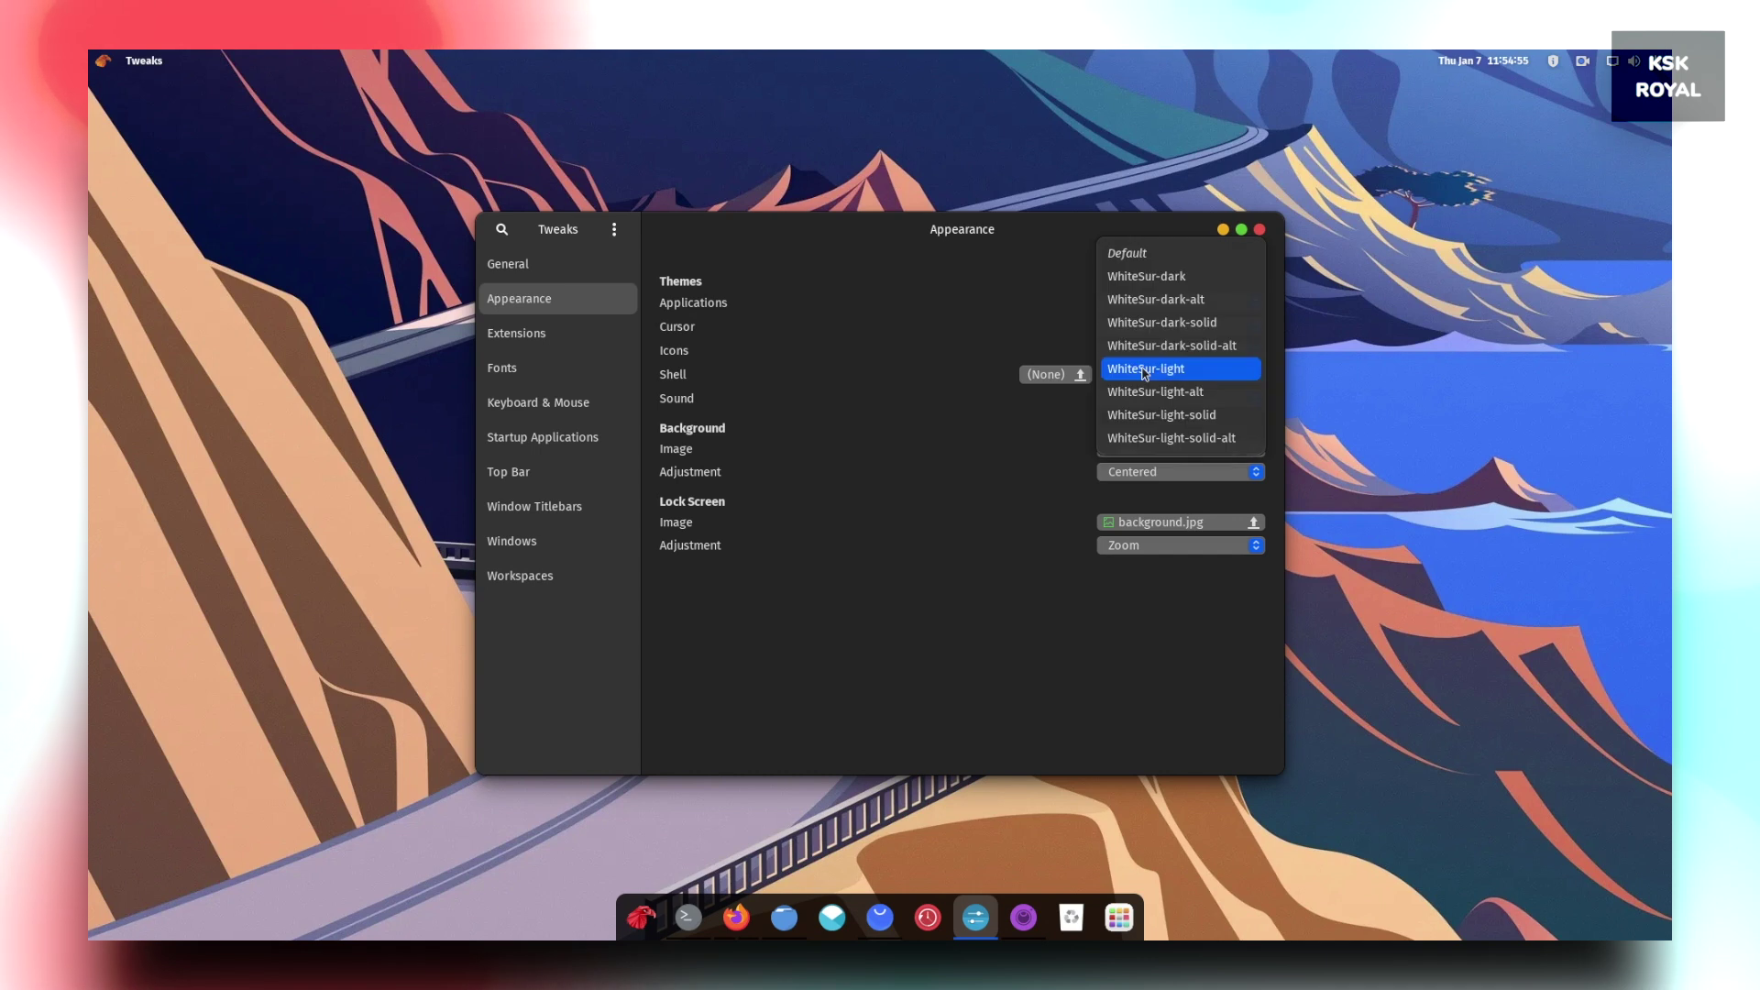
pyautogui.click(1163, 278)
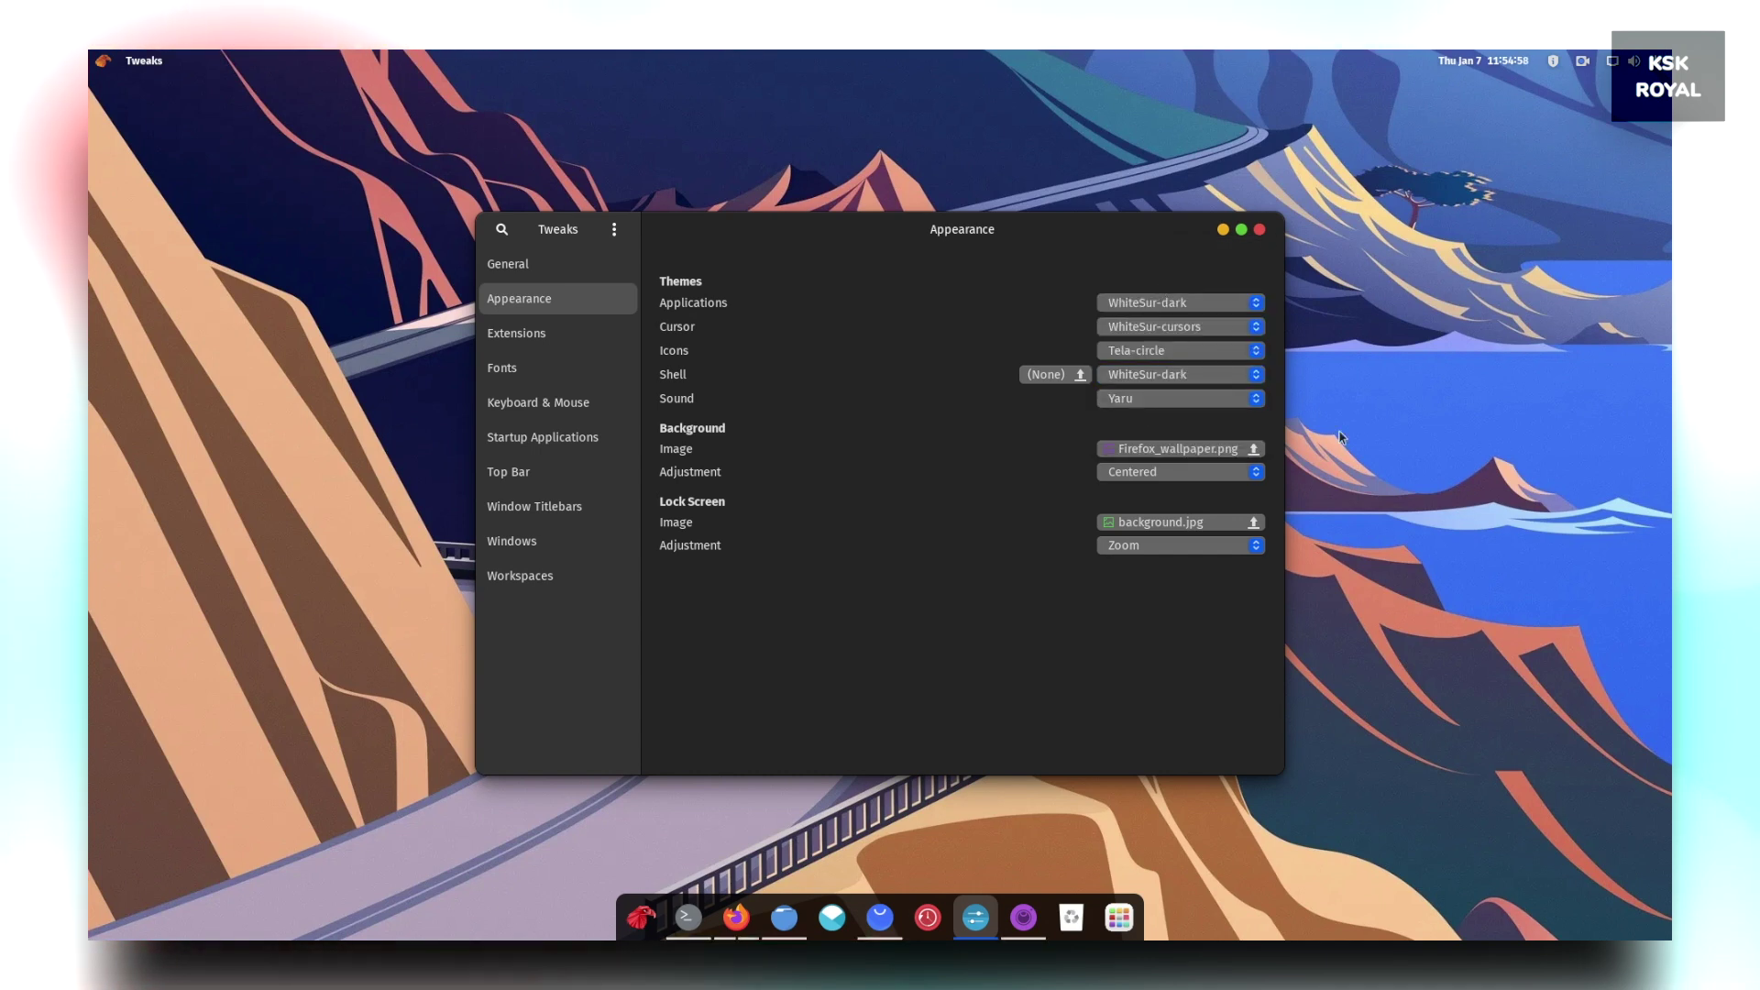
# Check the calendar panel, raise the volume in the status menu, then show the overview.
pyautogui.click(1471, 61)
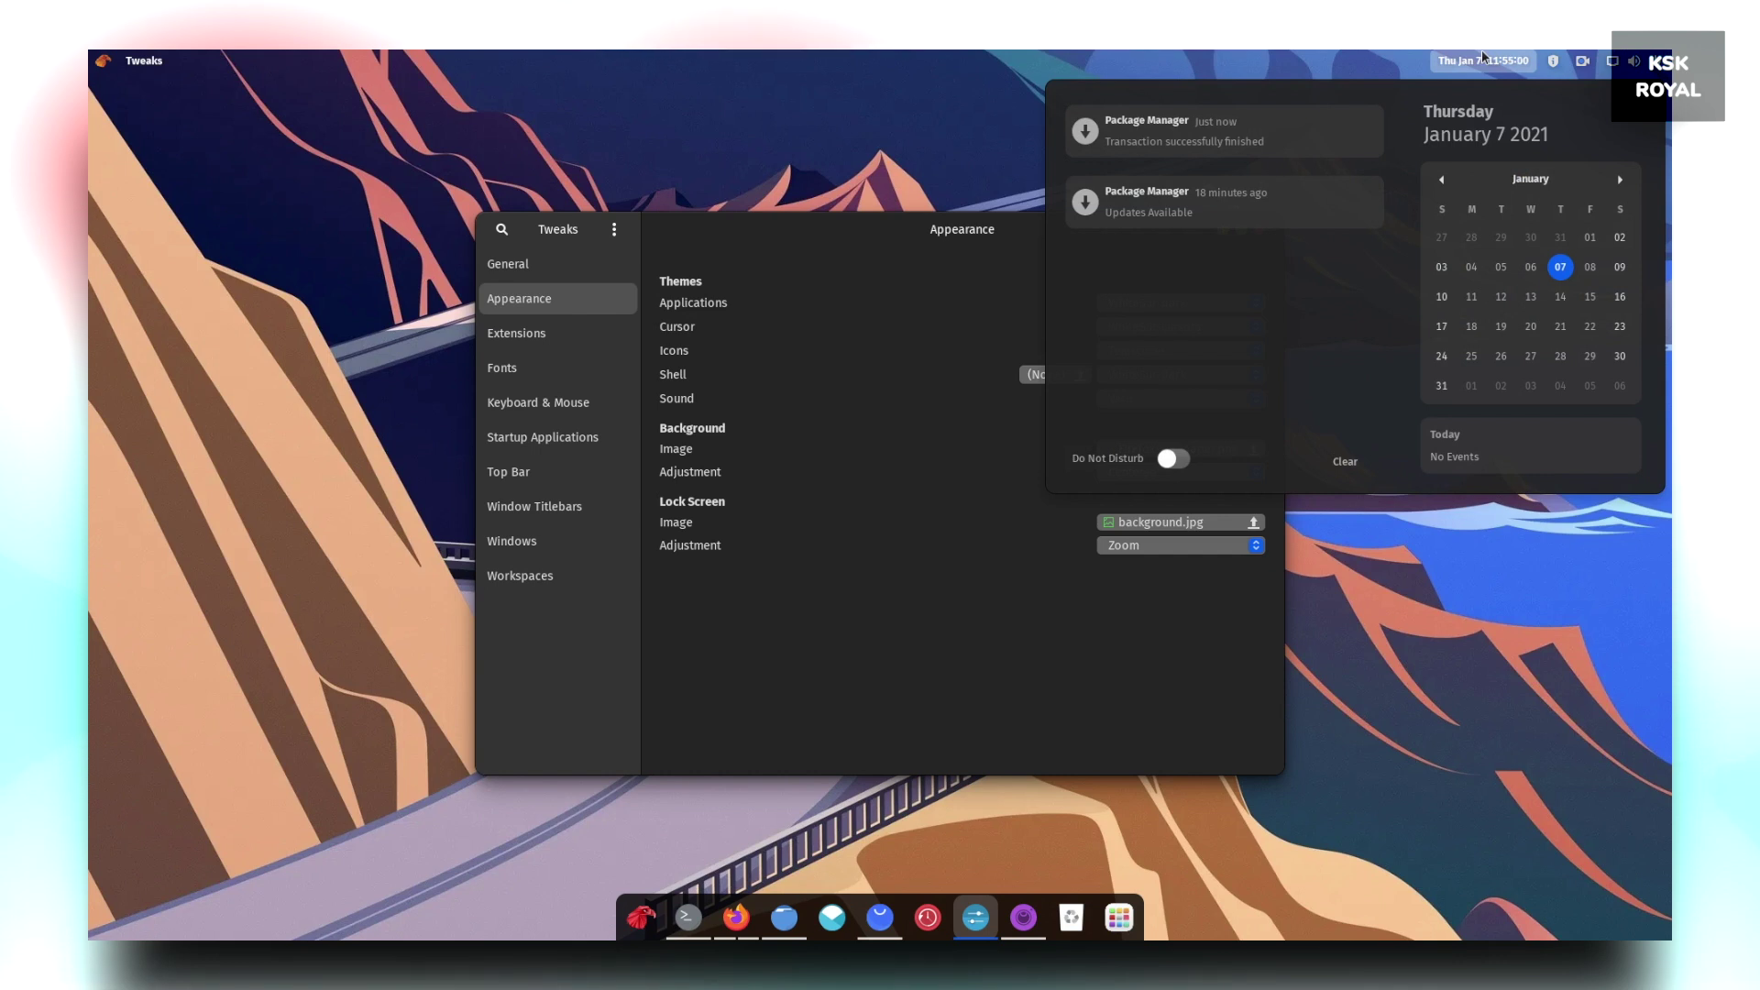
pyautogui.click(1634, 61)
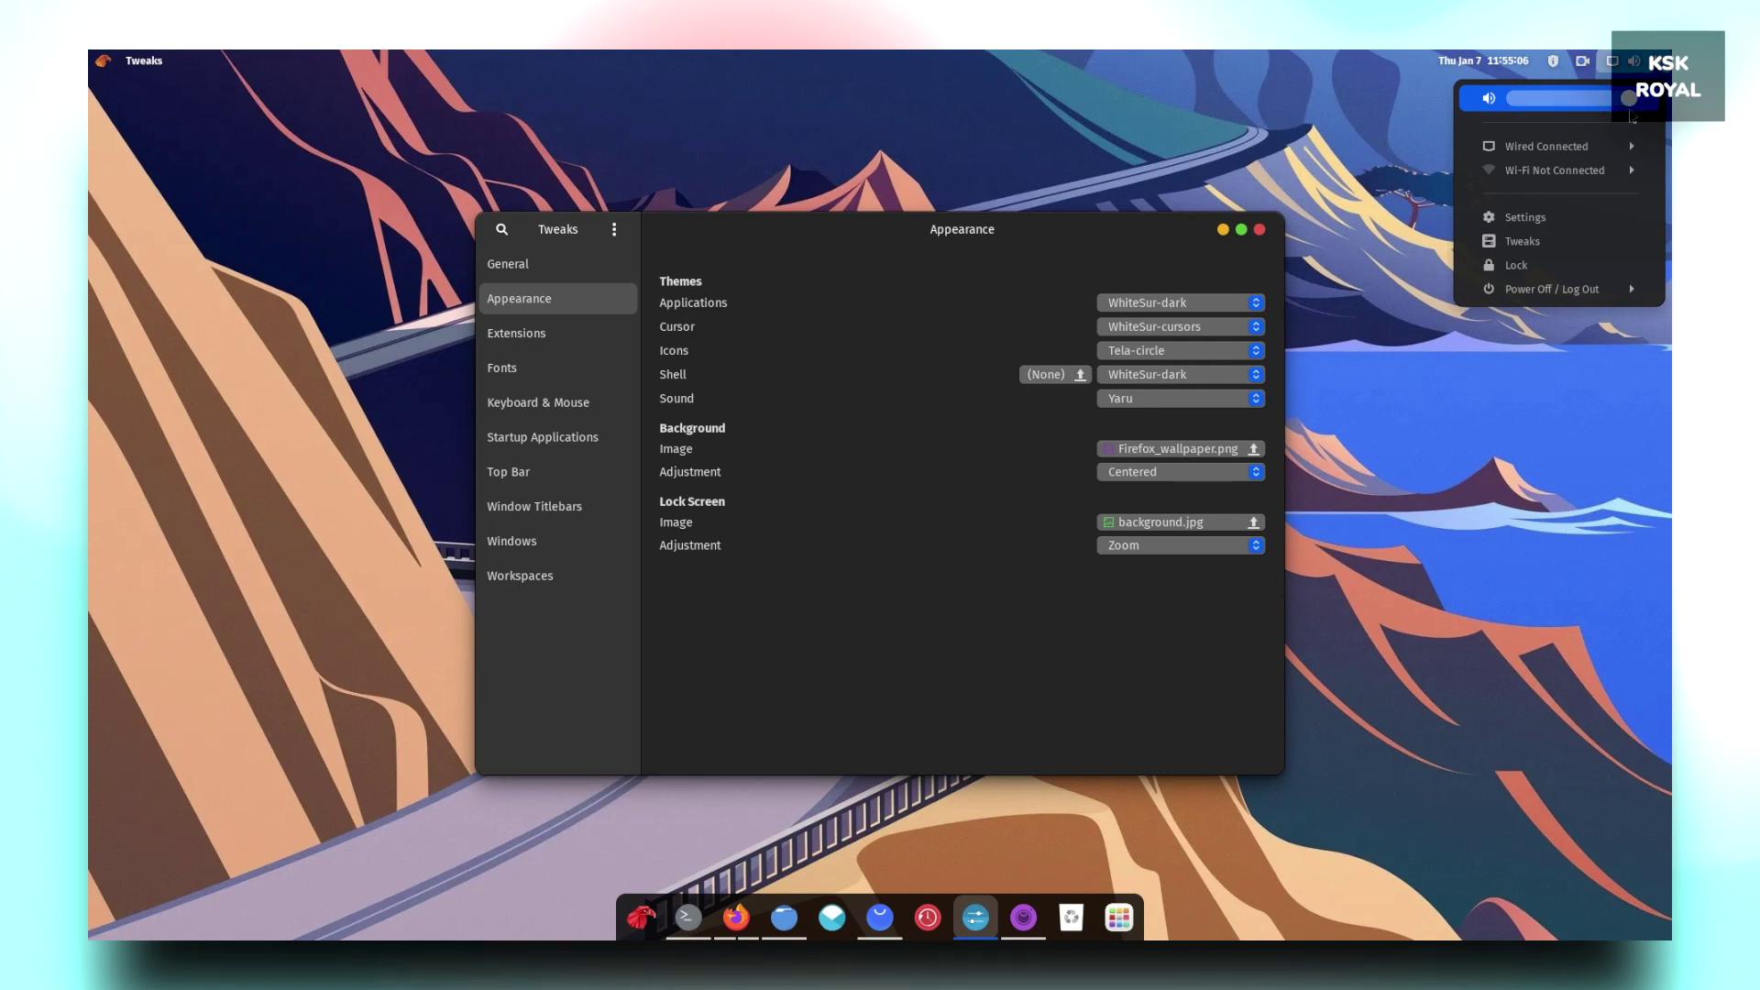
pyautogui.moveTo(1516, 97); pyautogui.dragTo(1600, 97)
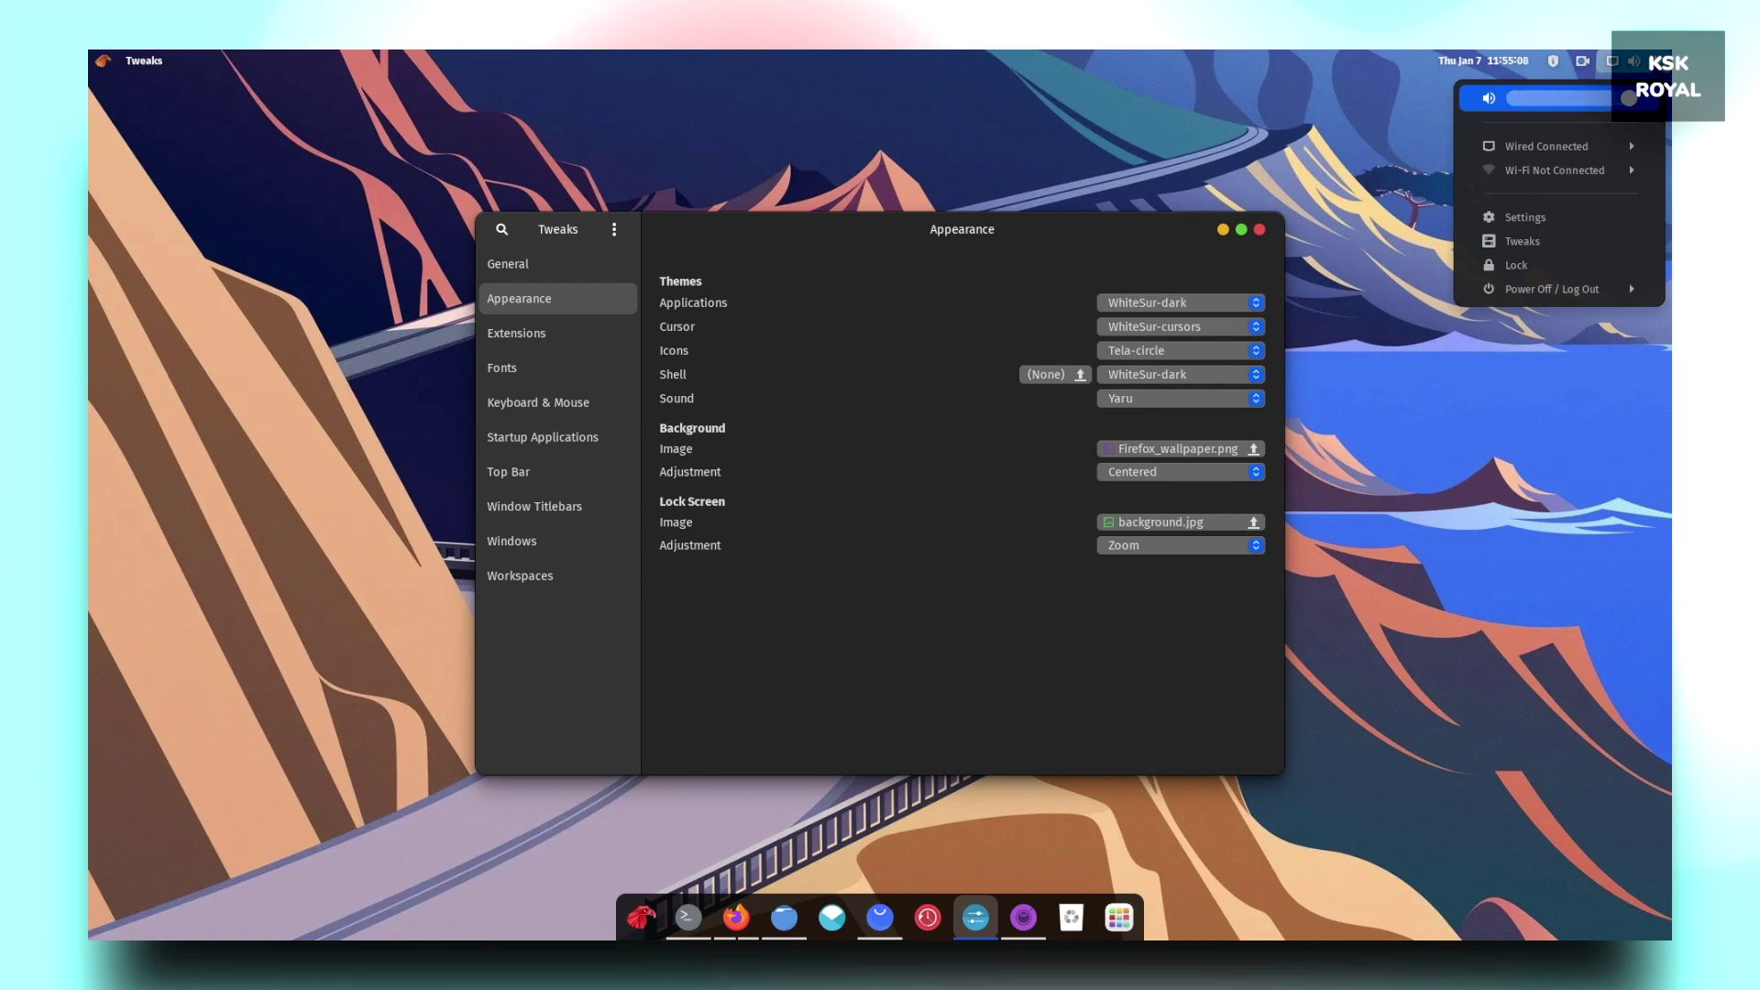
pyautogui.click(1056, 241)
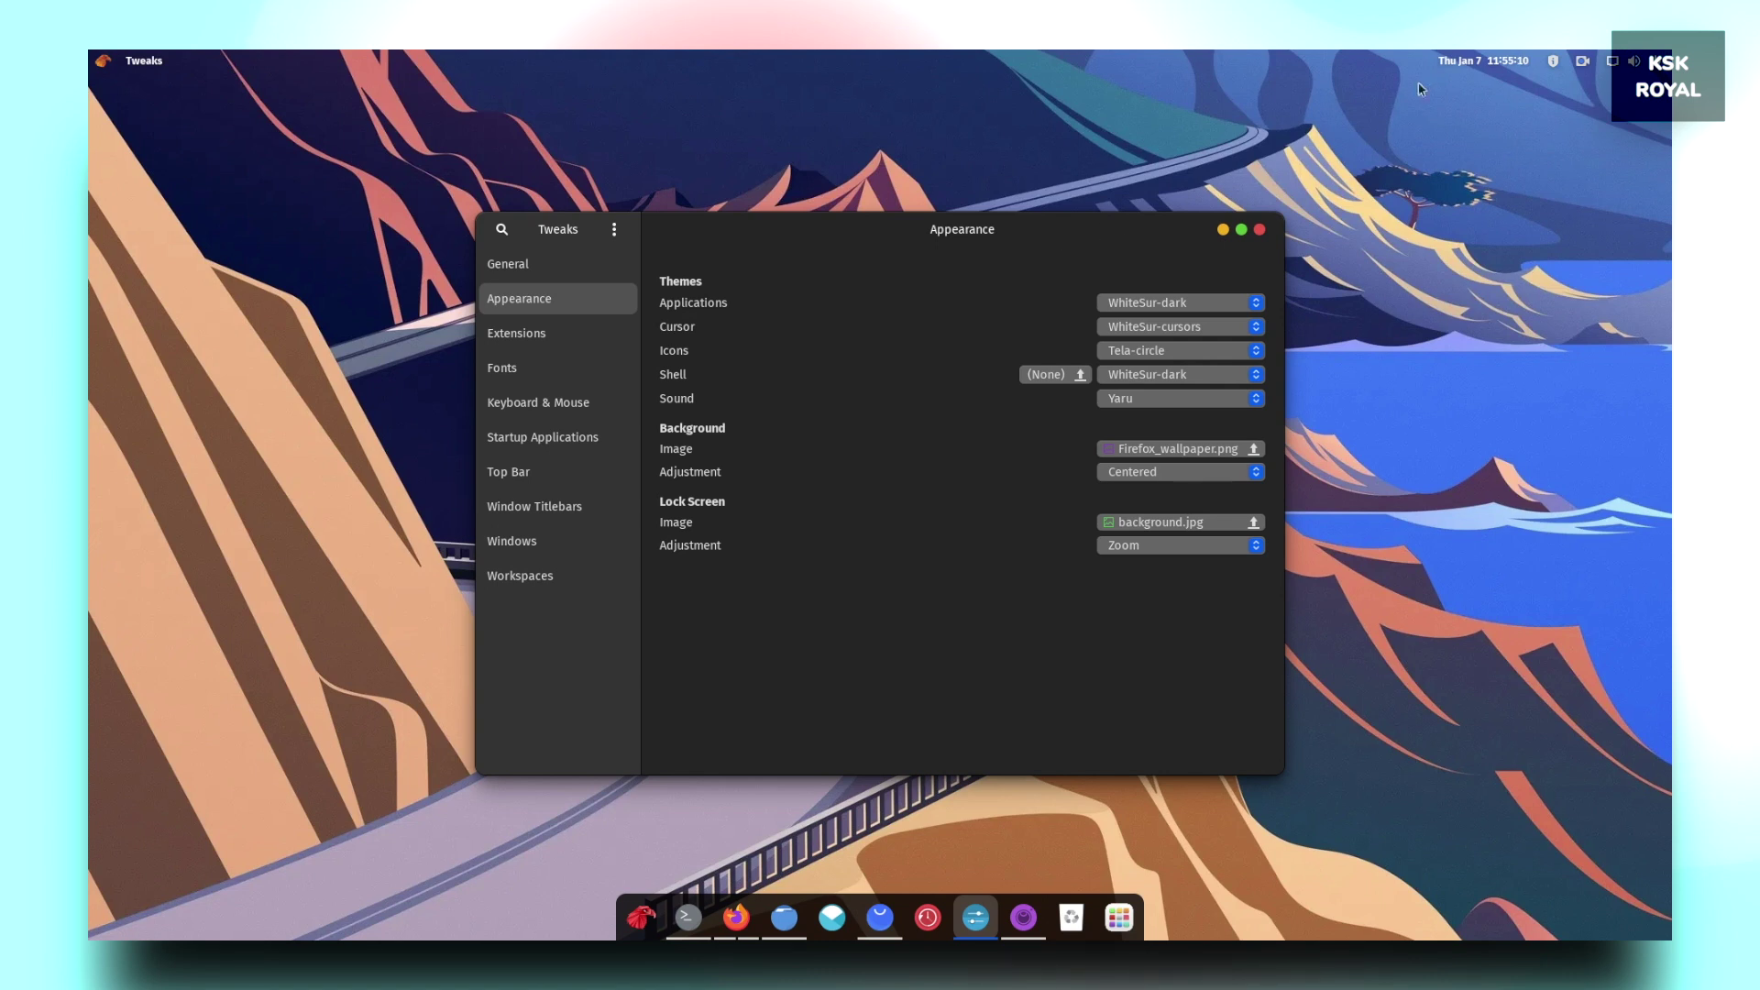
pyautogui.press('super')
pyautogui.click(102, 60)
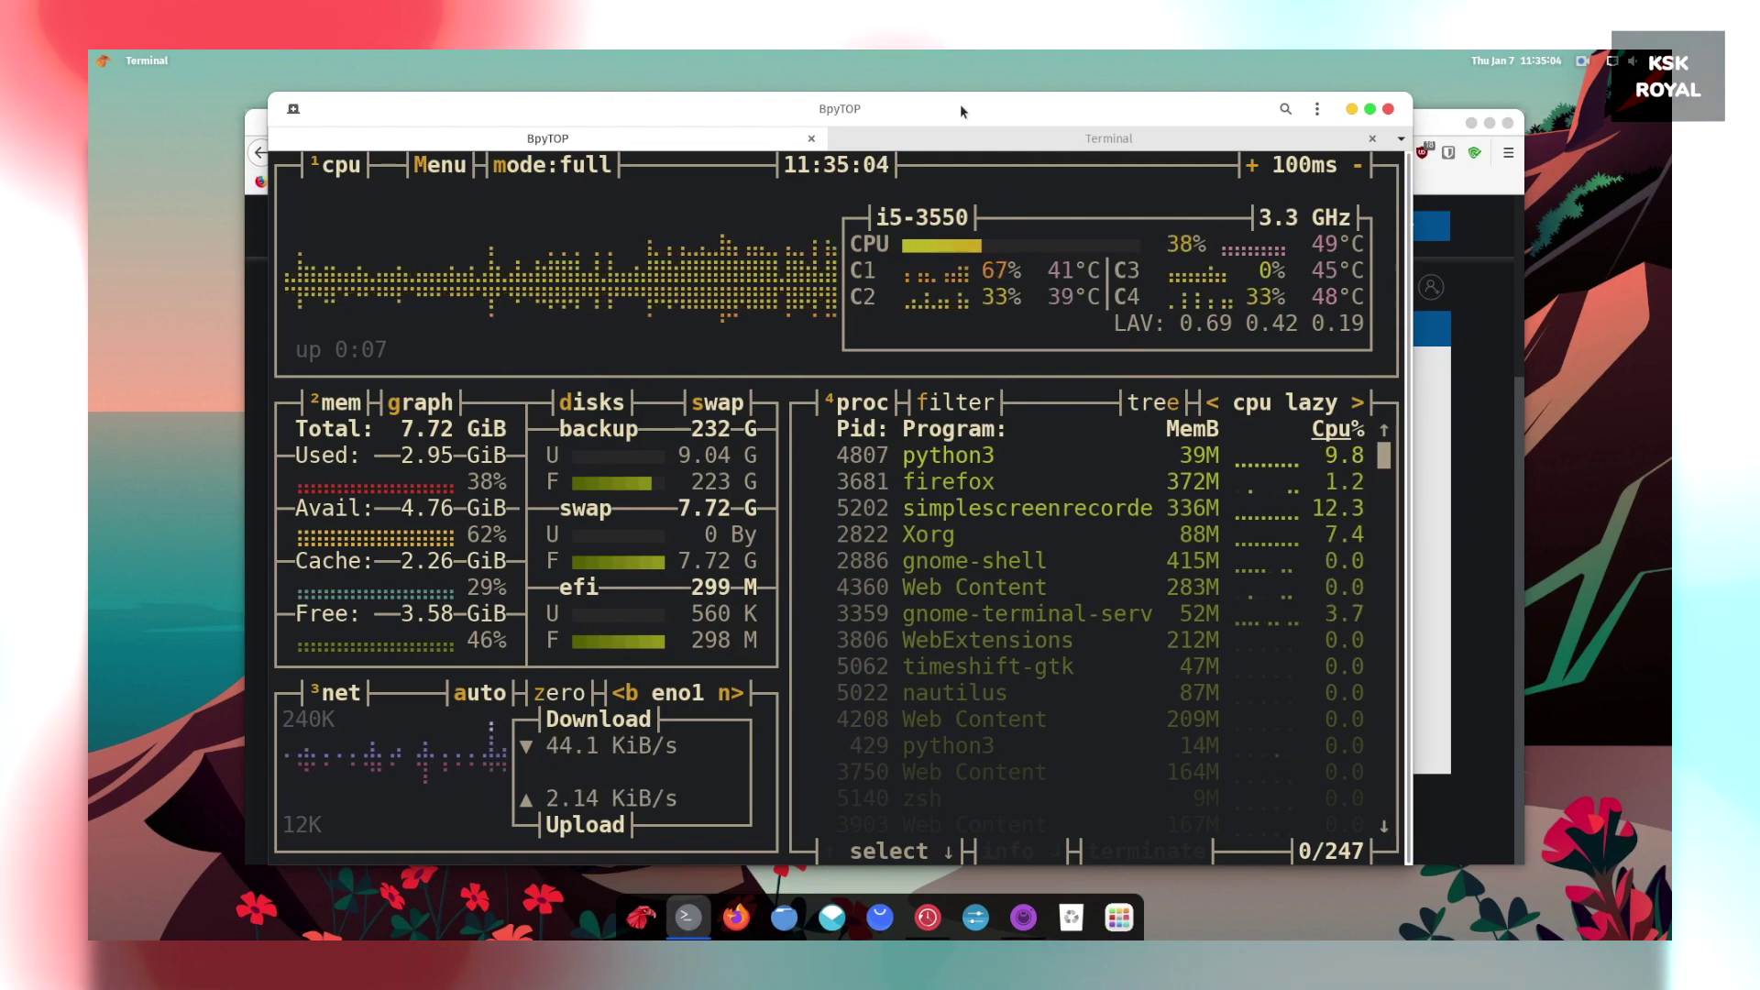
# Move BpyTOP left, launch the software store and Timeshift, and position their windows.
pyautogui.moveTo(961, 106); pyautogui.dragTo(769, 92)
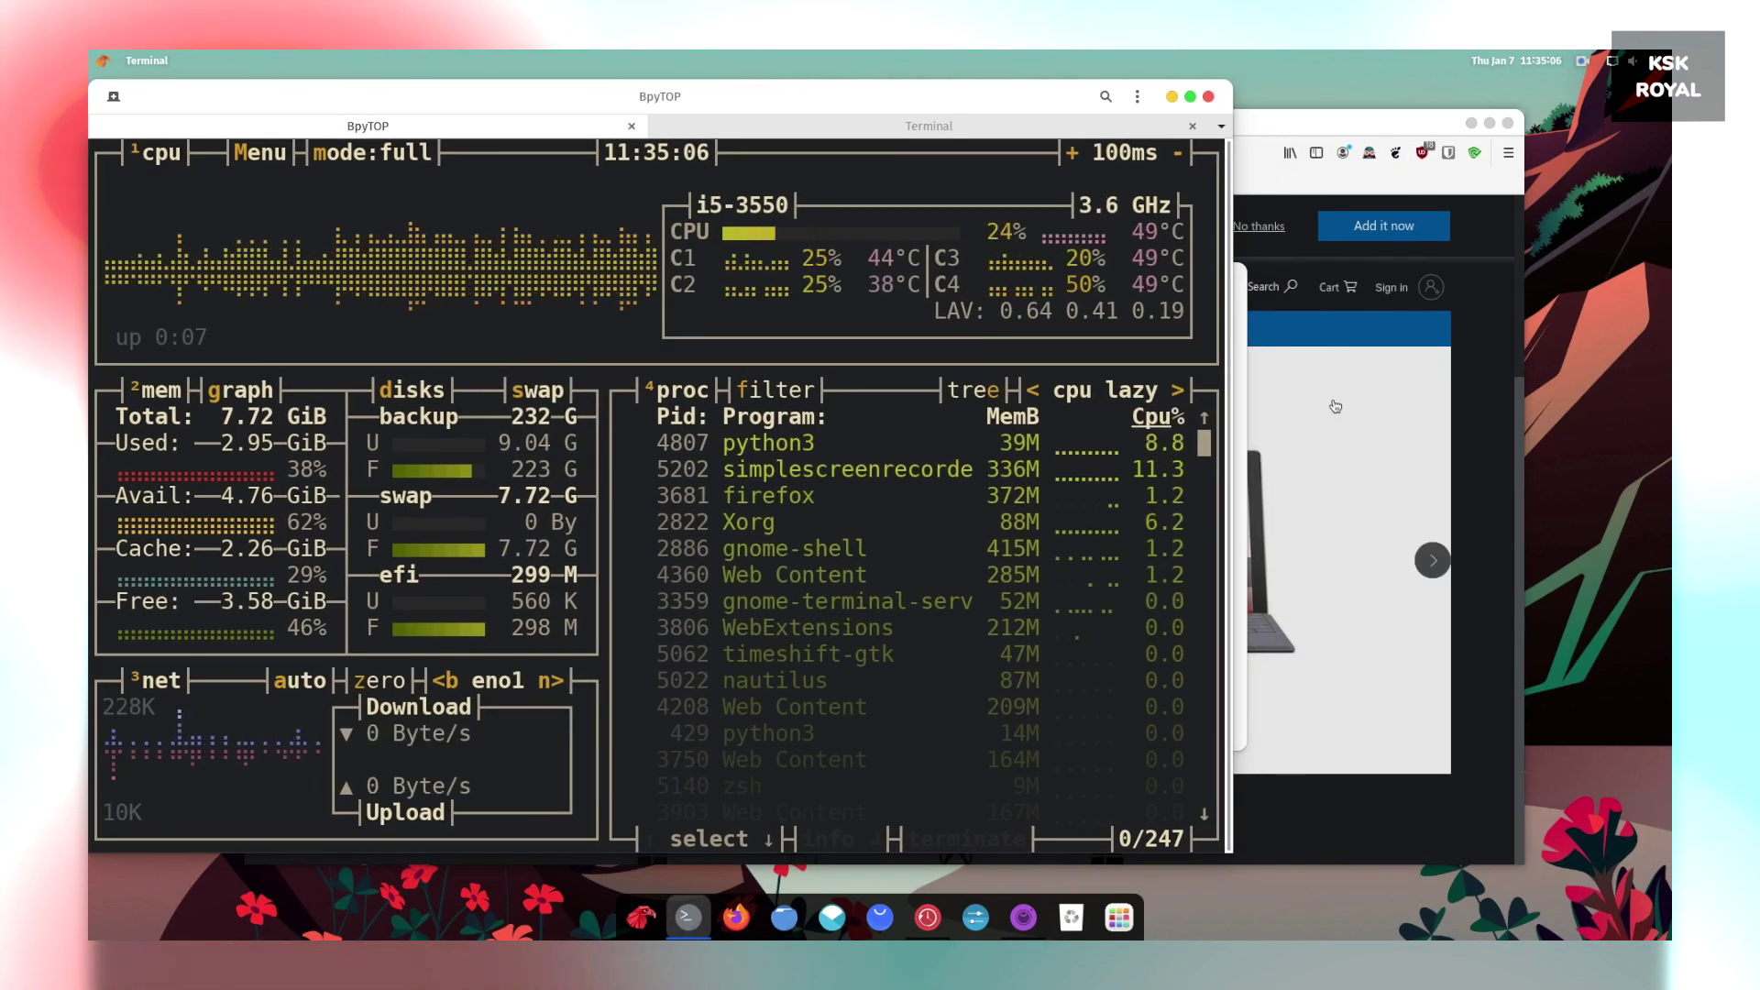
pyautogui.click(830, 915)
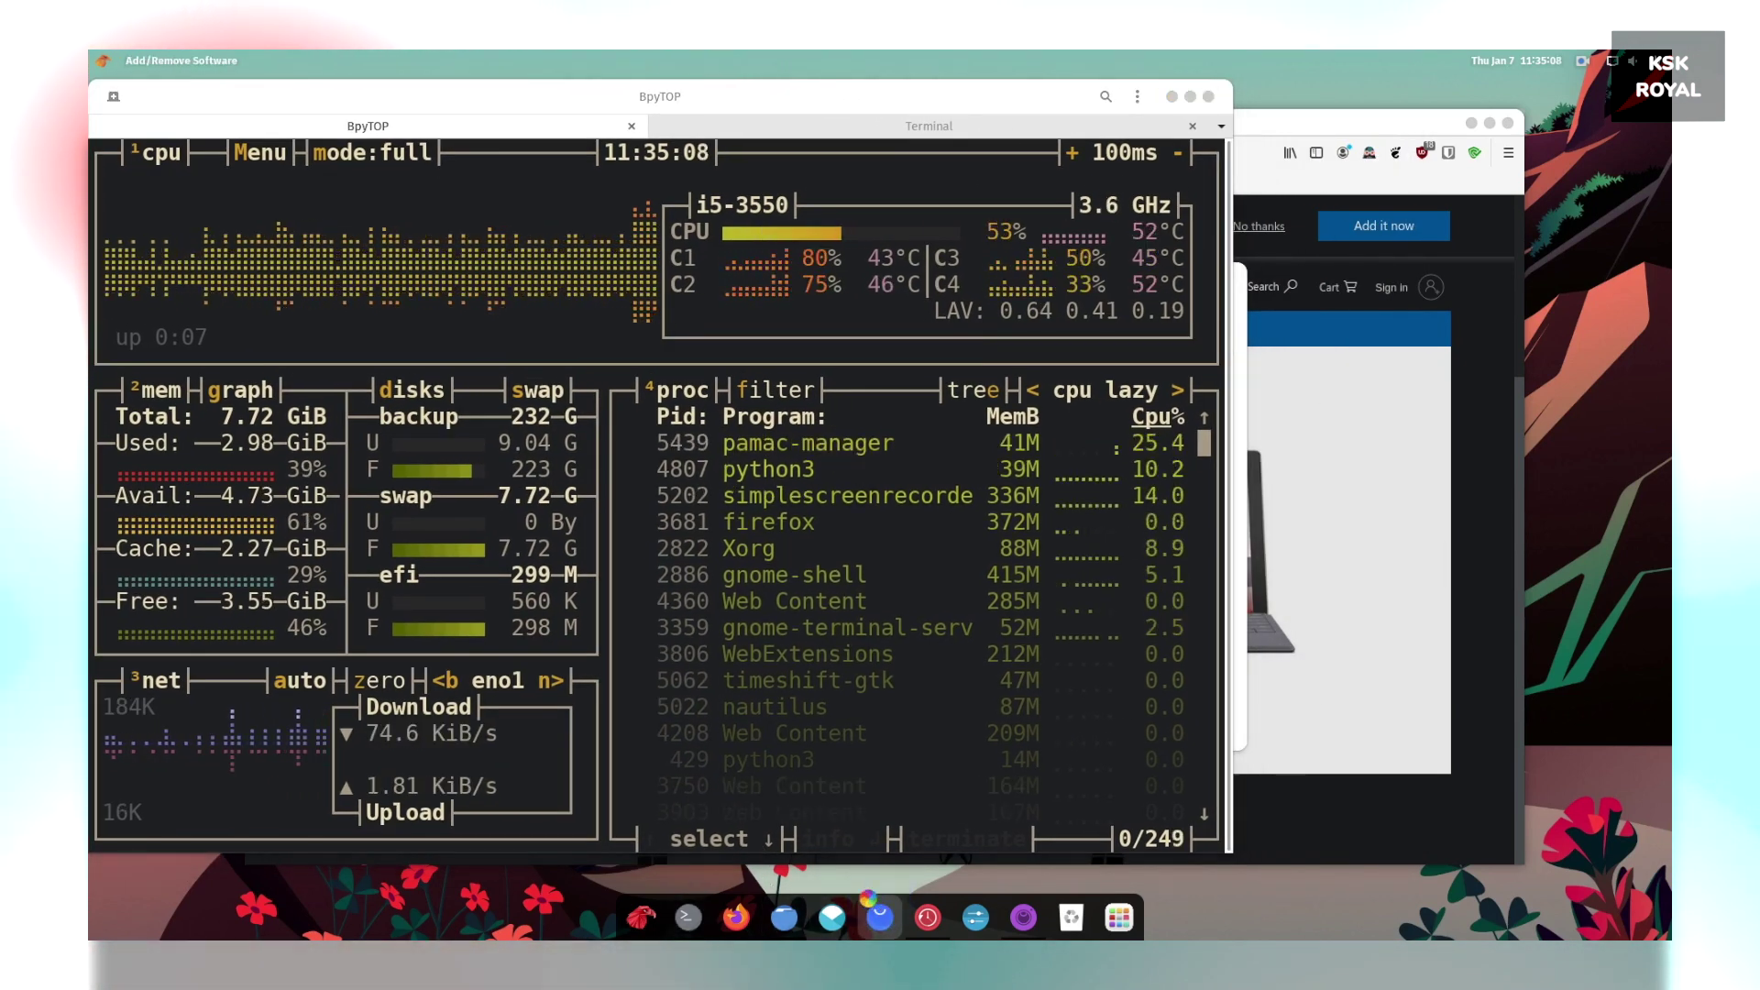
pyautogui.moveTo(1159, 292); pyautogui.dragTo(1297, 296)
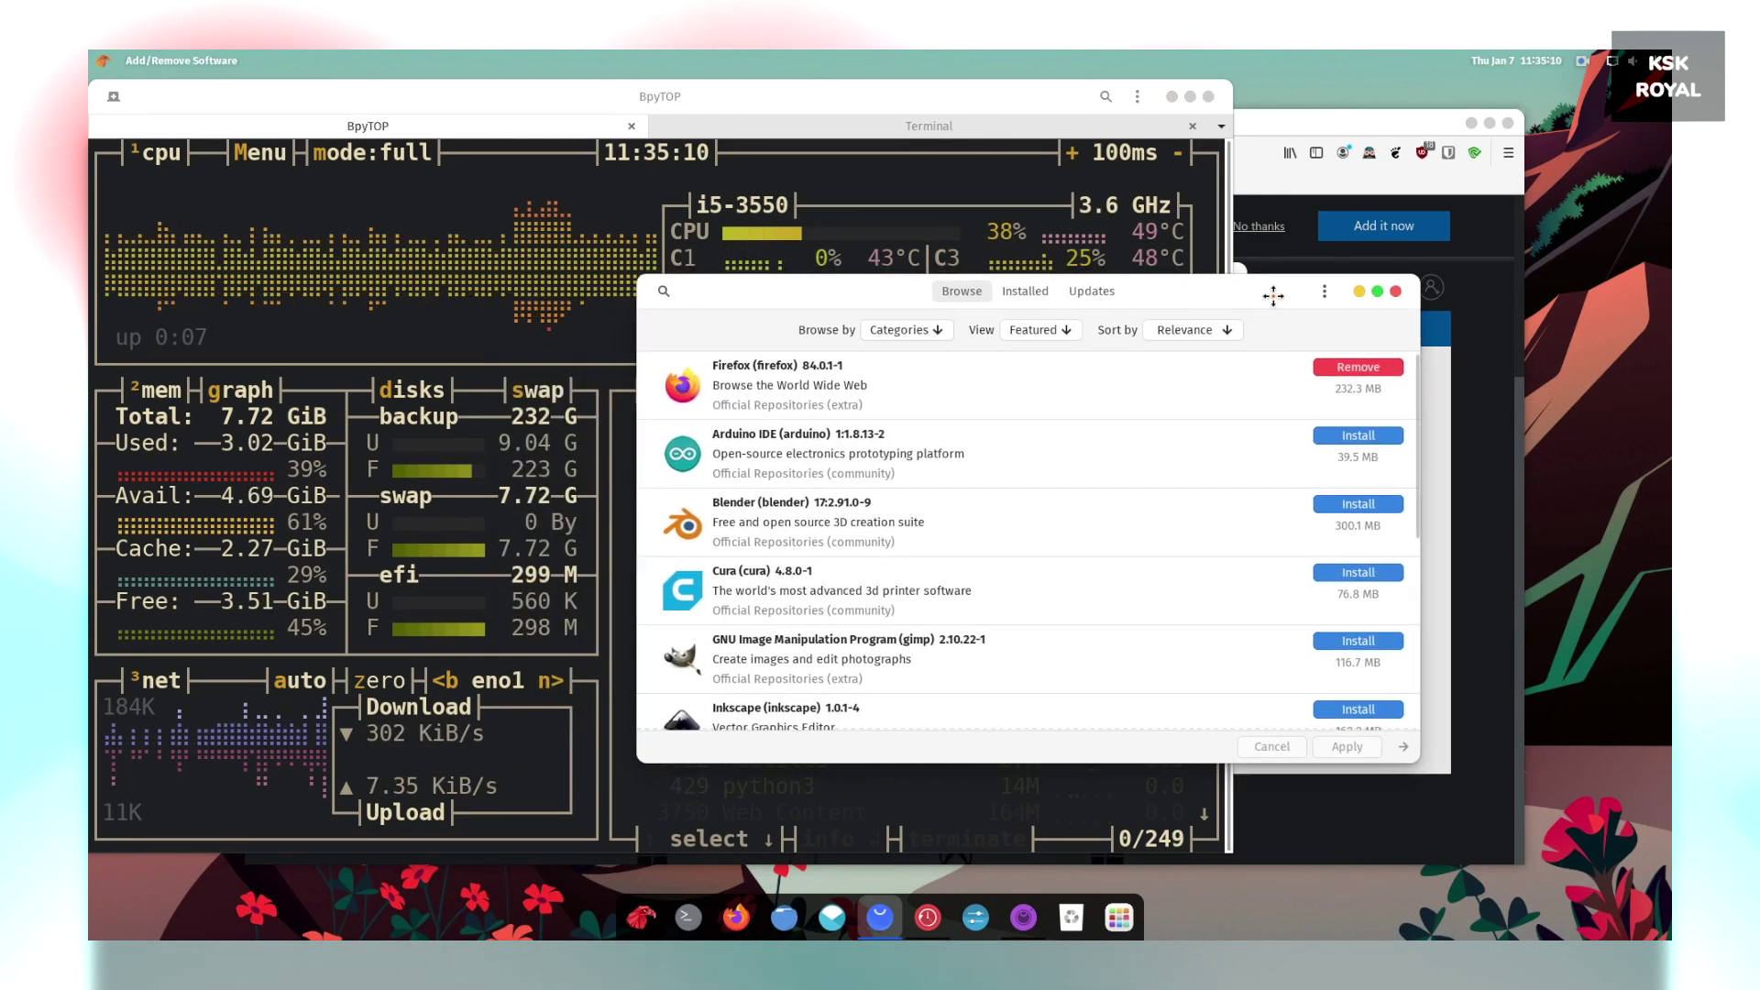
pyautogui.click(927, 915)
pyautogui.moveTo(715, 207); pyautogui.dragTo(605, 388)
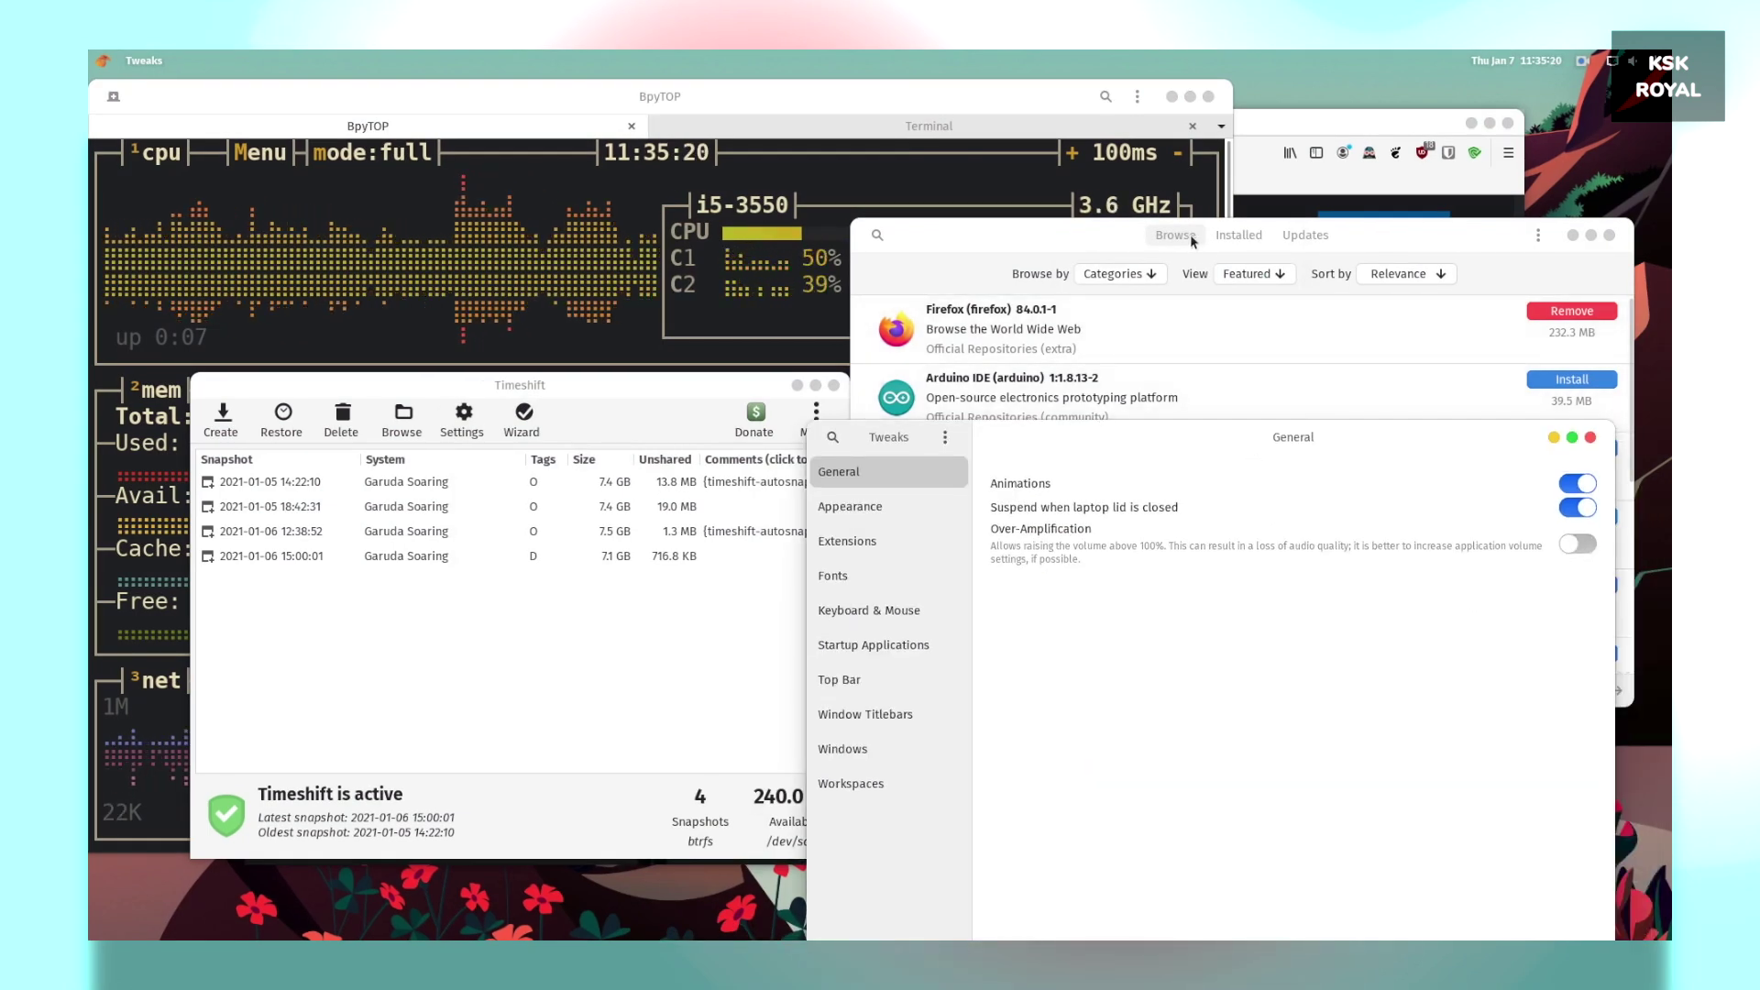
# Raise the software center and Tweaks windows higher, then open the 3D switcher with Alt+Tab.
pyautogui.moveTo(1191, 239); pyautogui.dragTo(1191, 139)
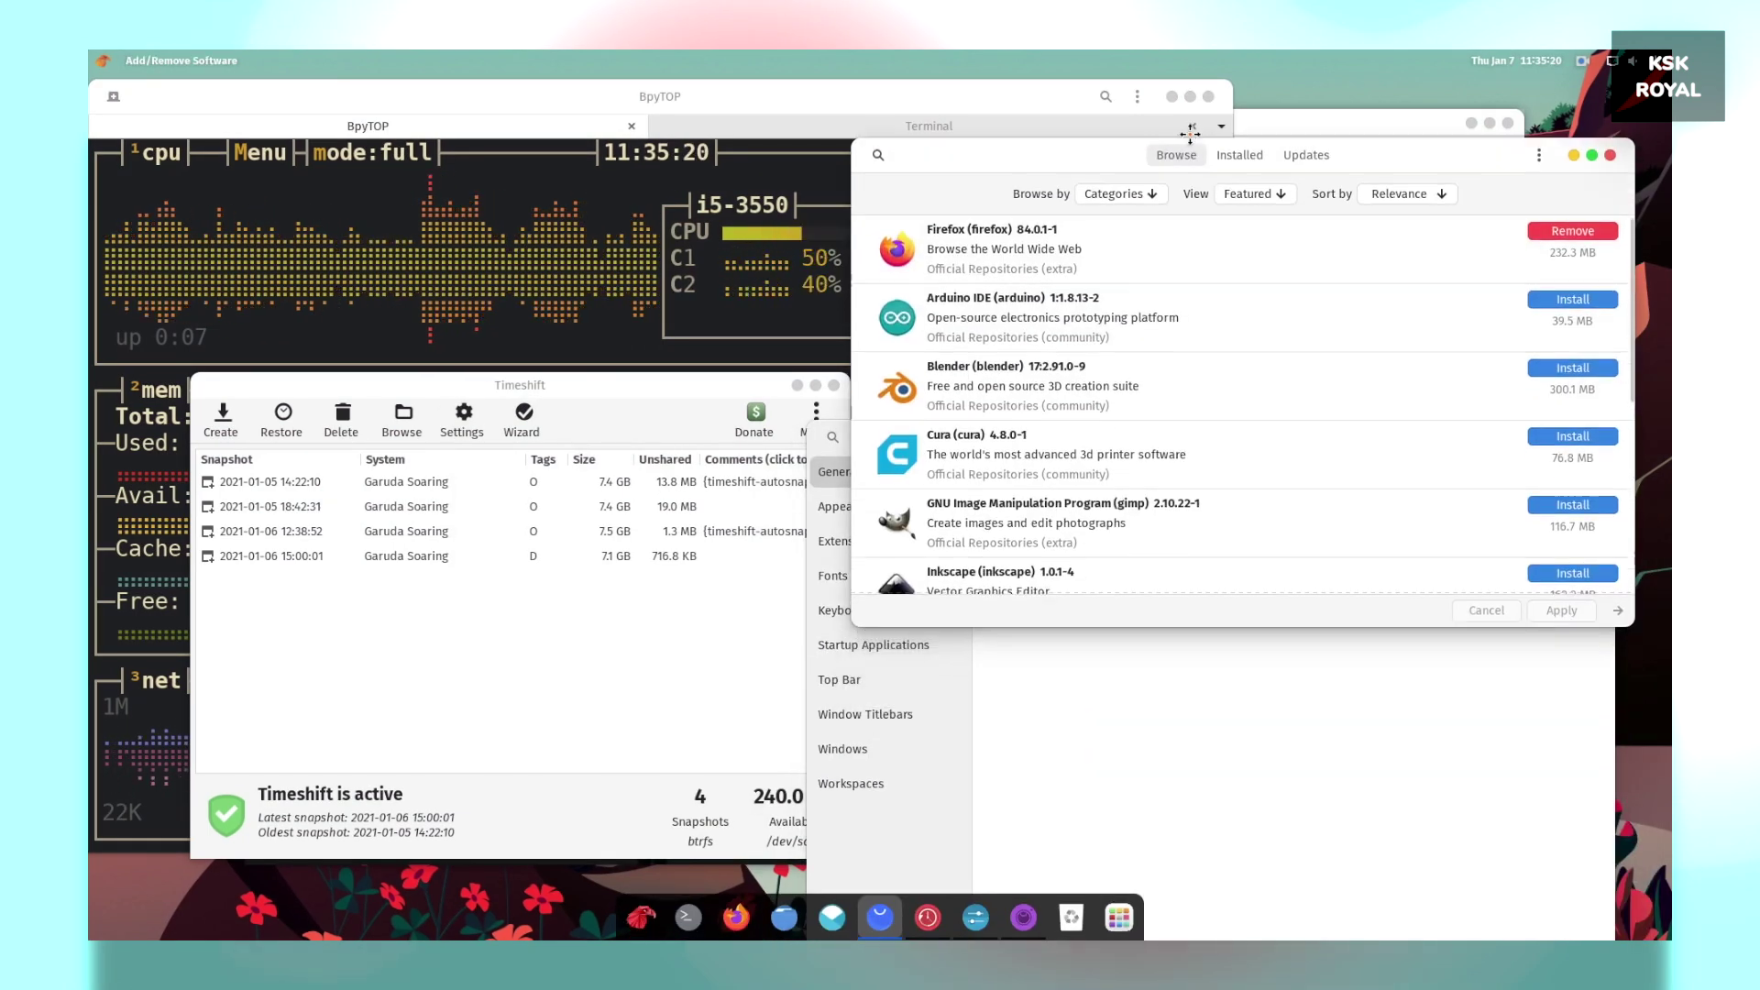
pyautogui.click(1529, 683)
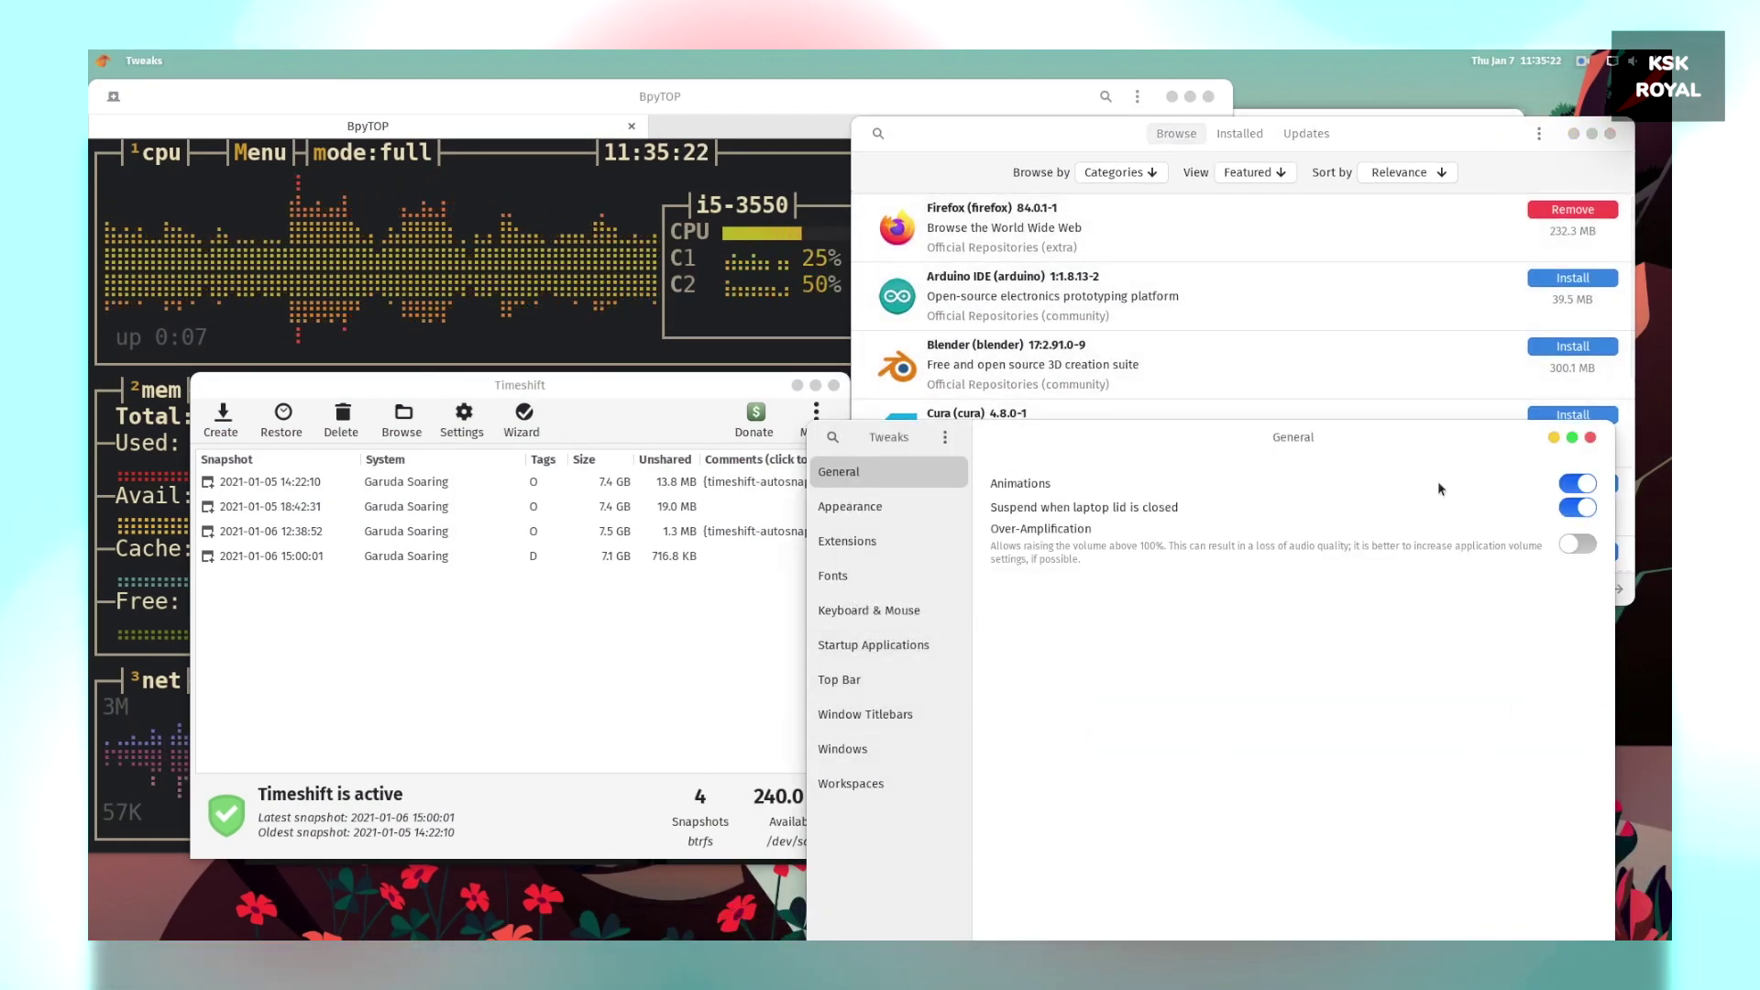
pyautogui.moveTo(1203, 437); pyautogui.dragTo(1203, 337)
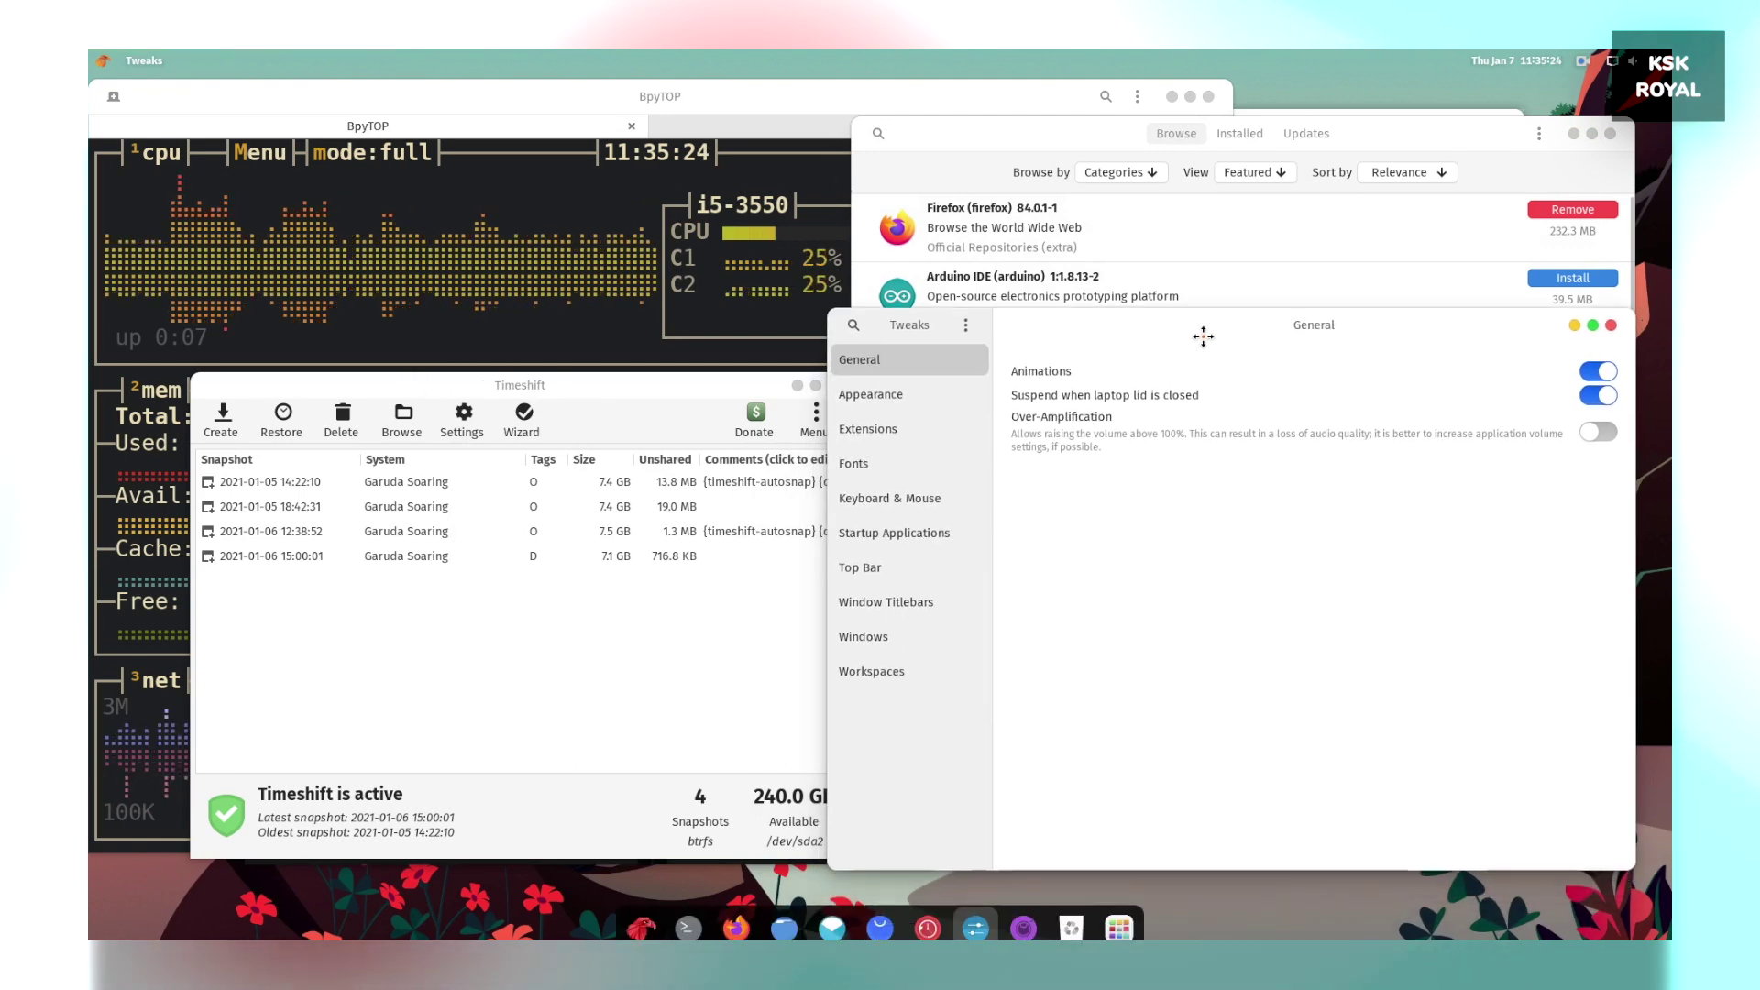
pyautogui.hotkey('alt', 'Tab')
# Cycle the 3D switcher past Timeshift, the terminal and the screen recorder, then switch to Firefox.
pyautogui.press('Tab')
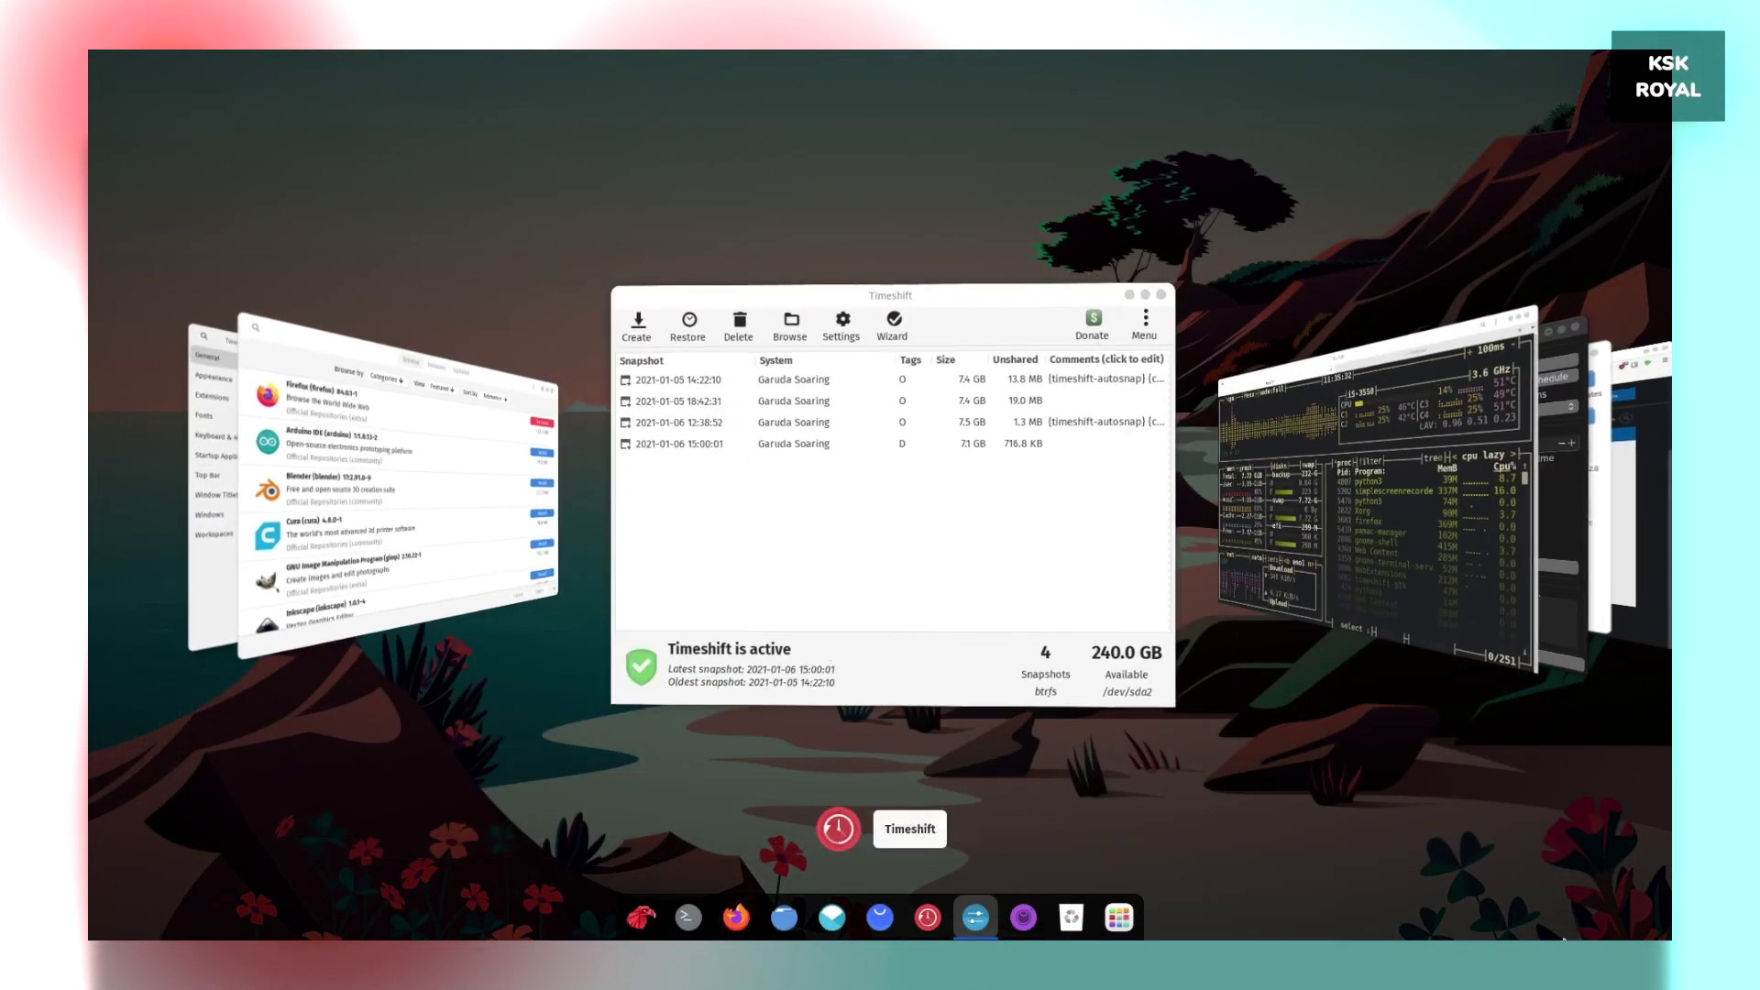
pyautogui.press('Tab')
pyautogui.press('Tab')
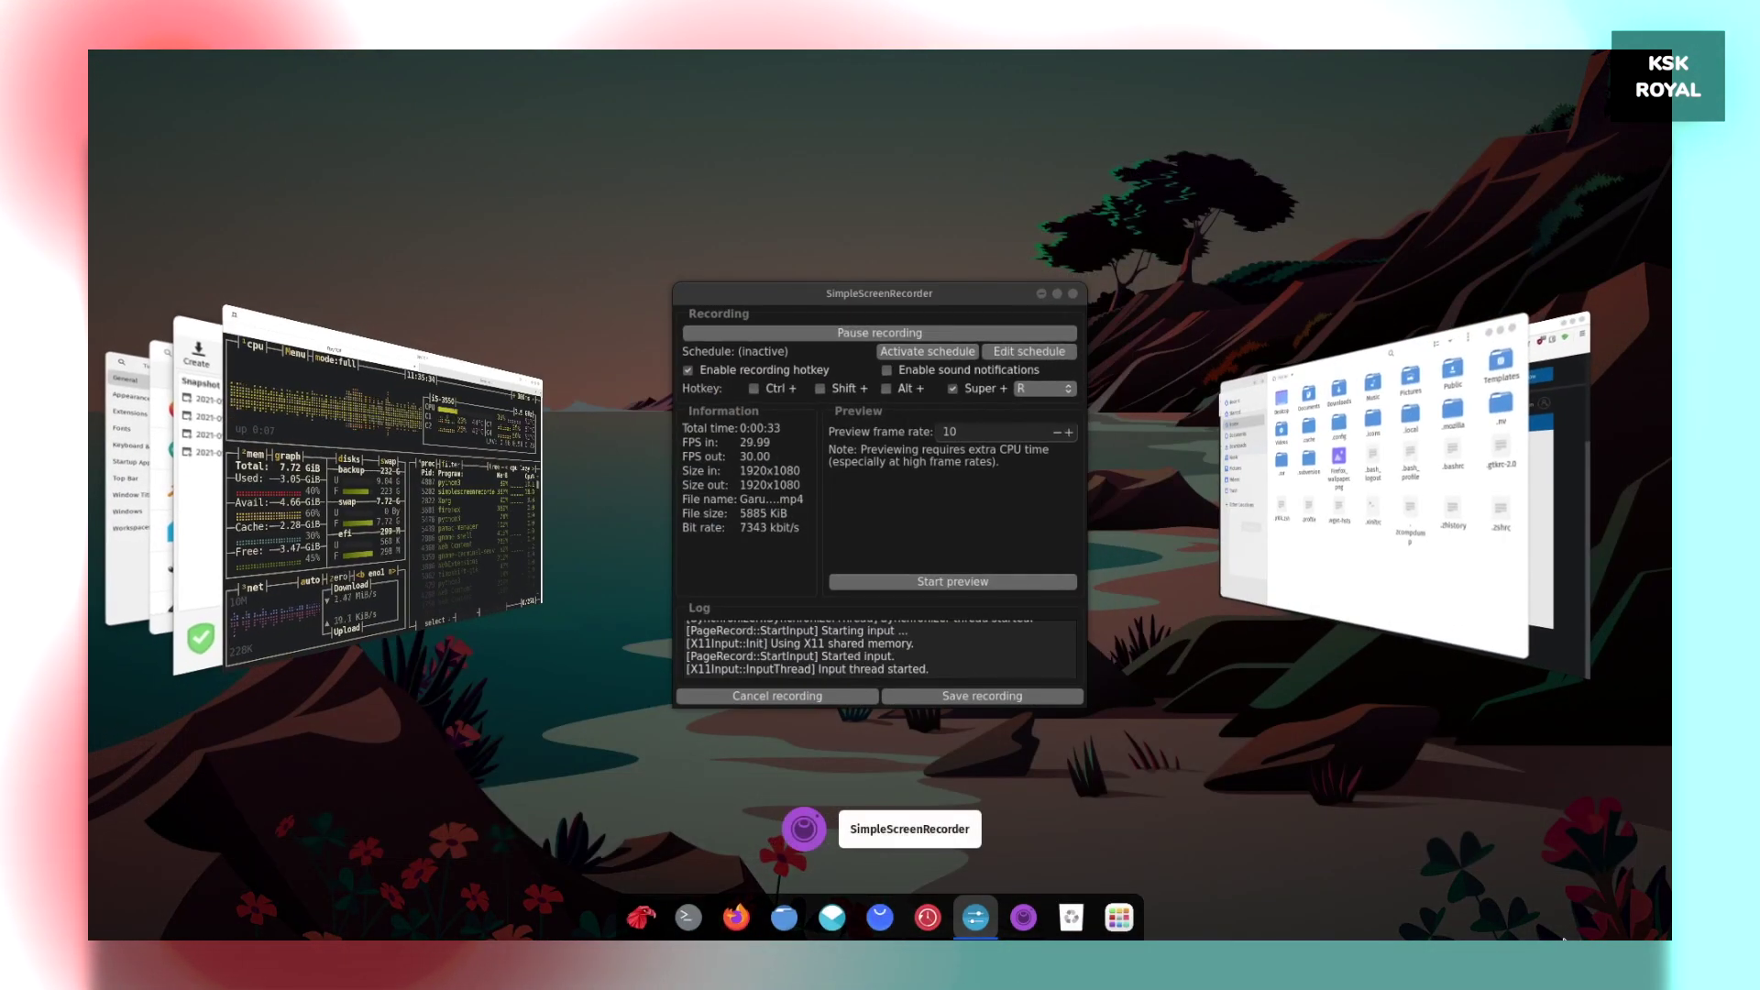
pyautogui.press('Tab')
pyautogui.press('Tab')
pyautogui.press('Return')
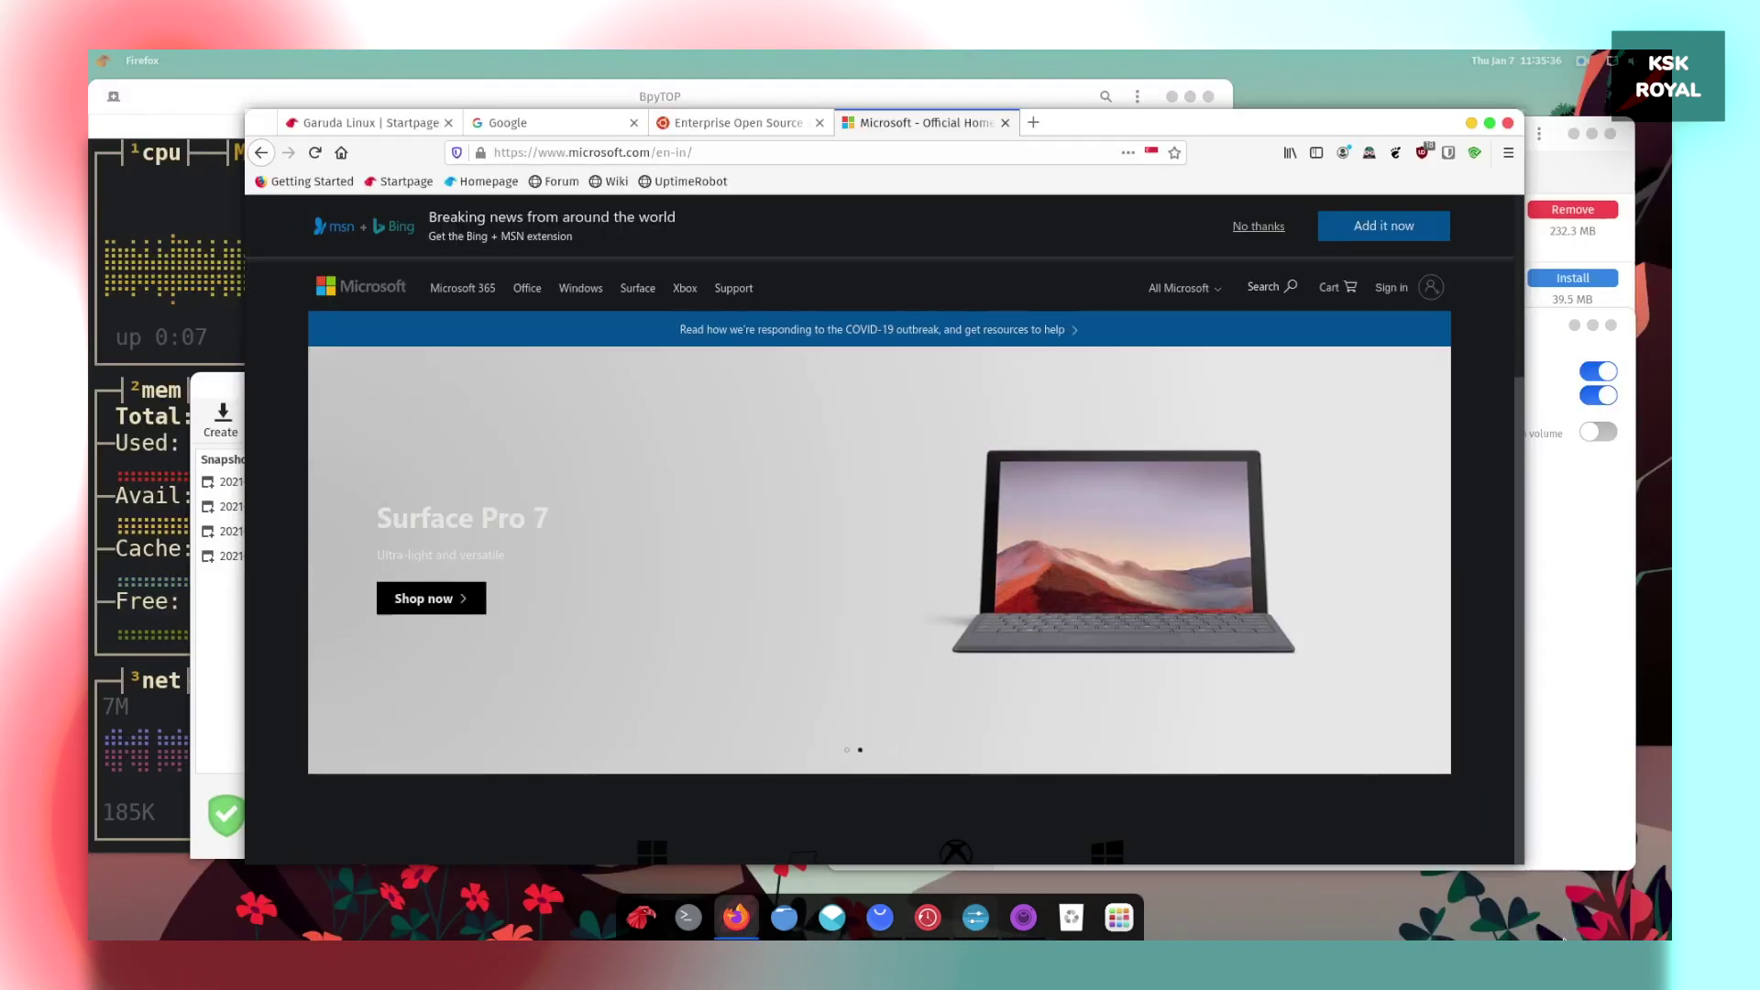
# Cycle the switcher past Tweaks, Timeshift, the recorder, Files and BpyTOP back to Firefox.
pyautogui.hotkey('alt', 'Tab')
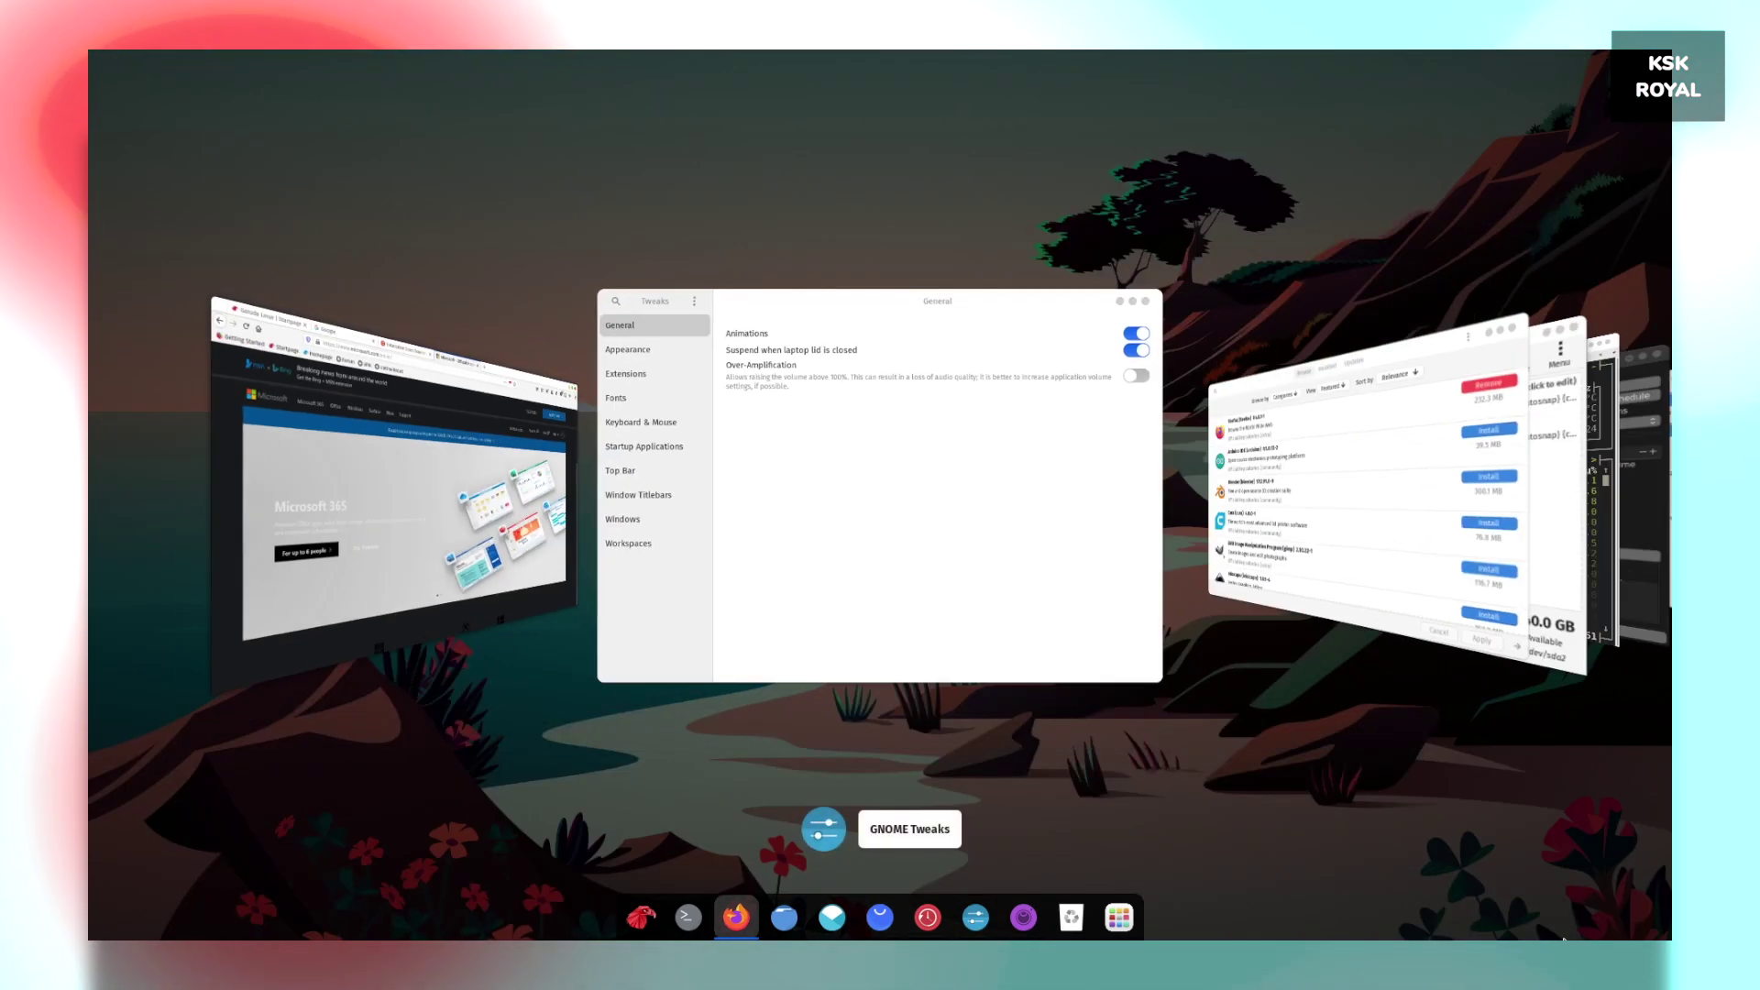
pyautogui.press('Tab')
pyautogui.press('Tab')
pyautogui.press('Tab')
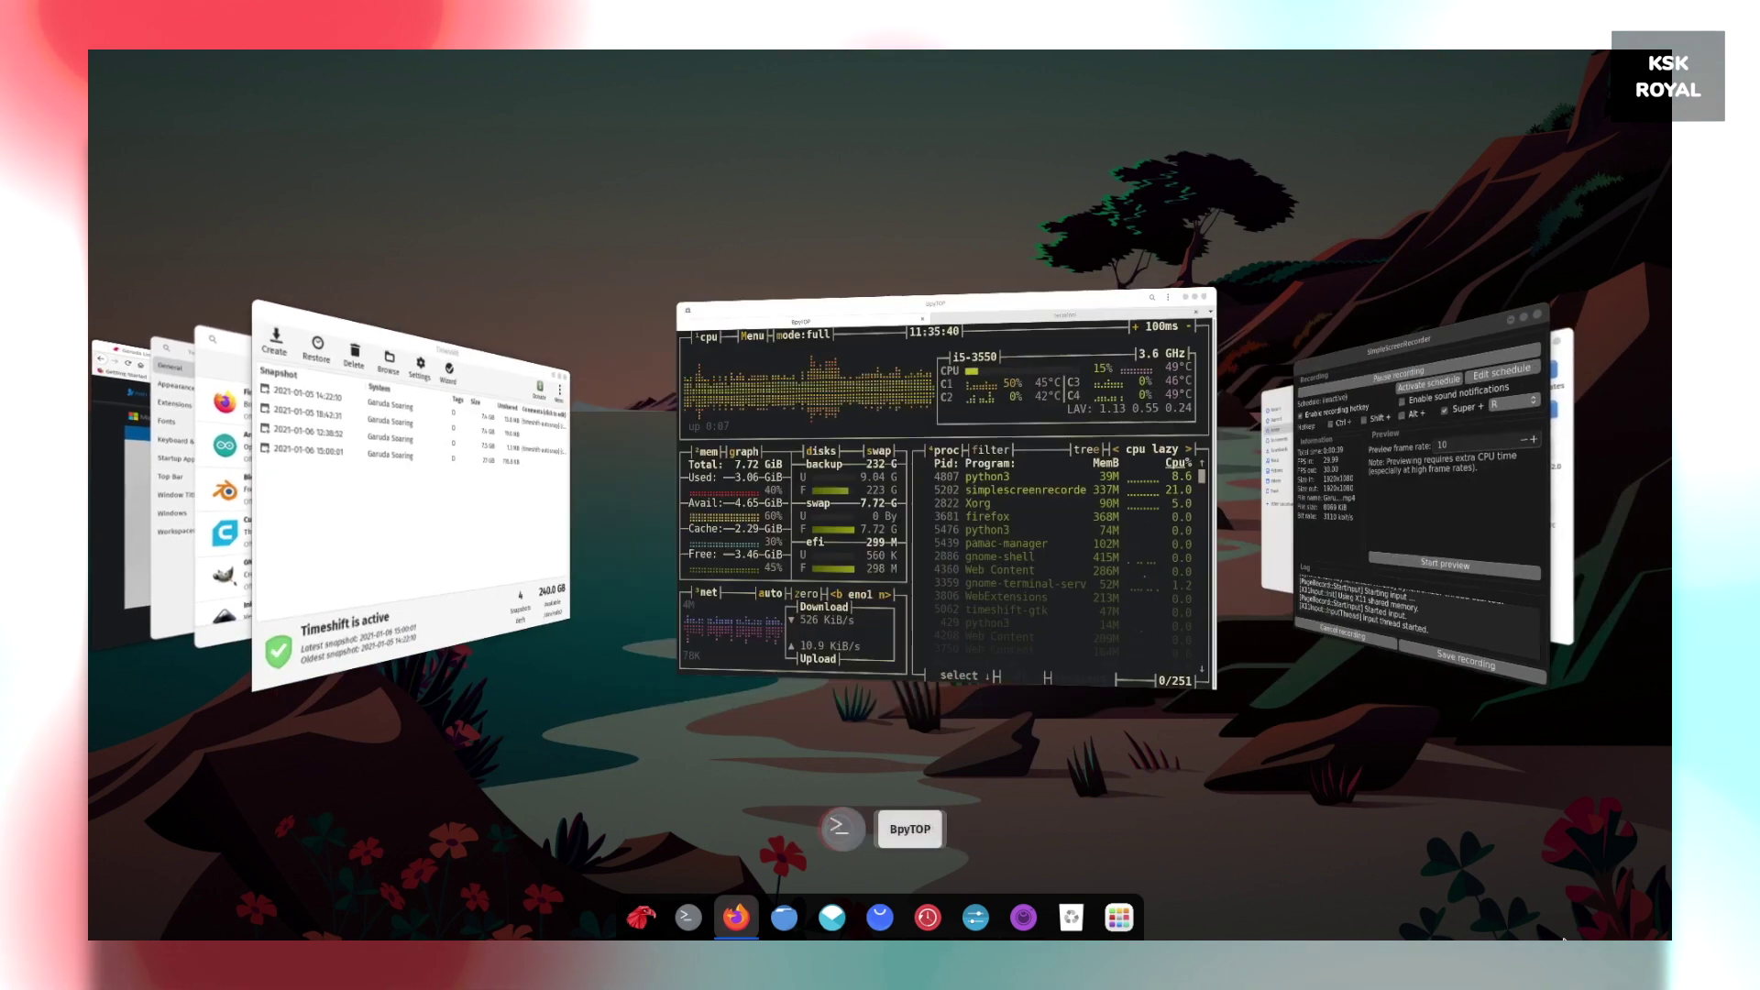
pyautogui.press('Tab')
pyautogui.press('Tab')
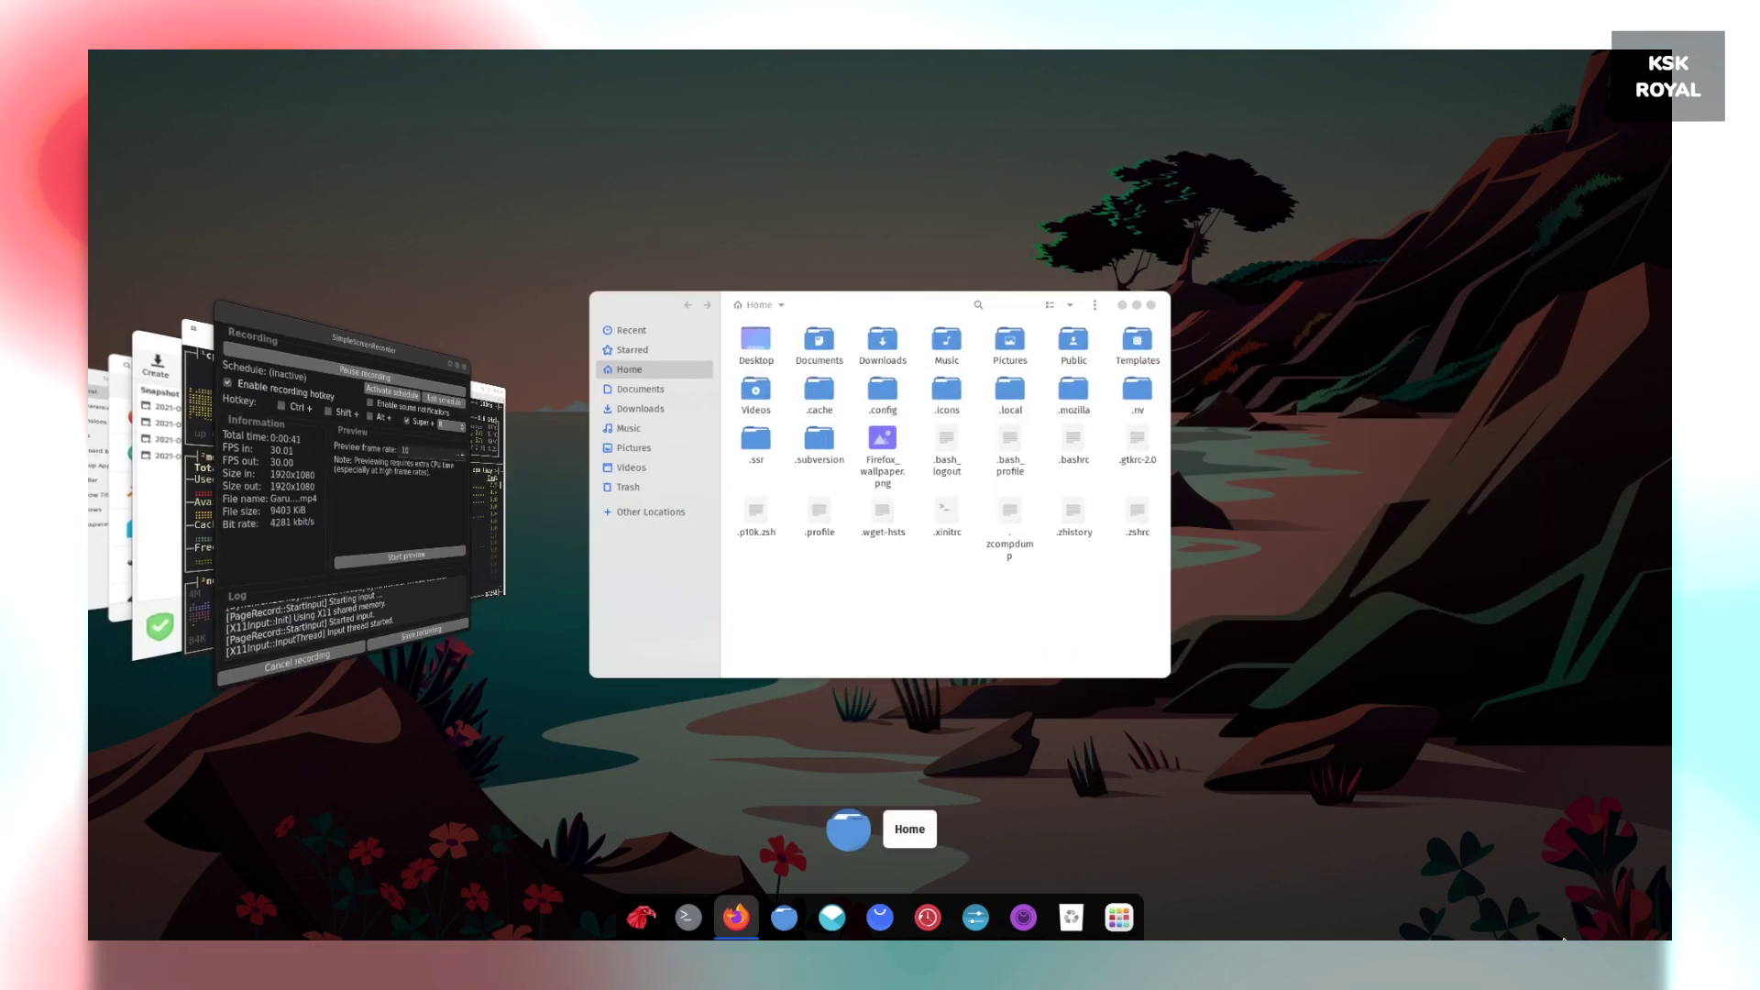
pyautogui.press('Tab')
pyautogui.press('Tab')
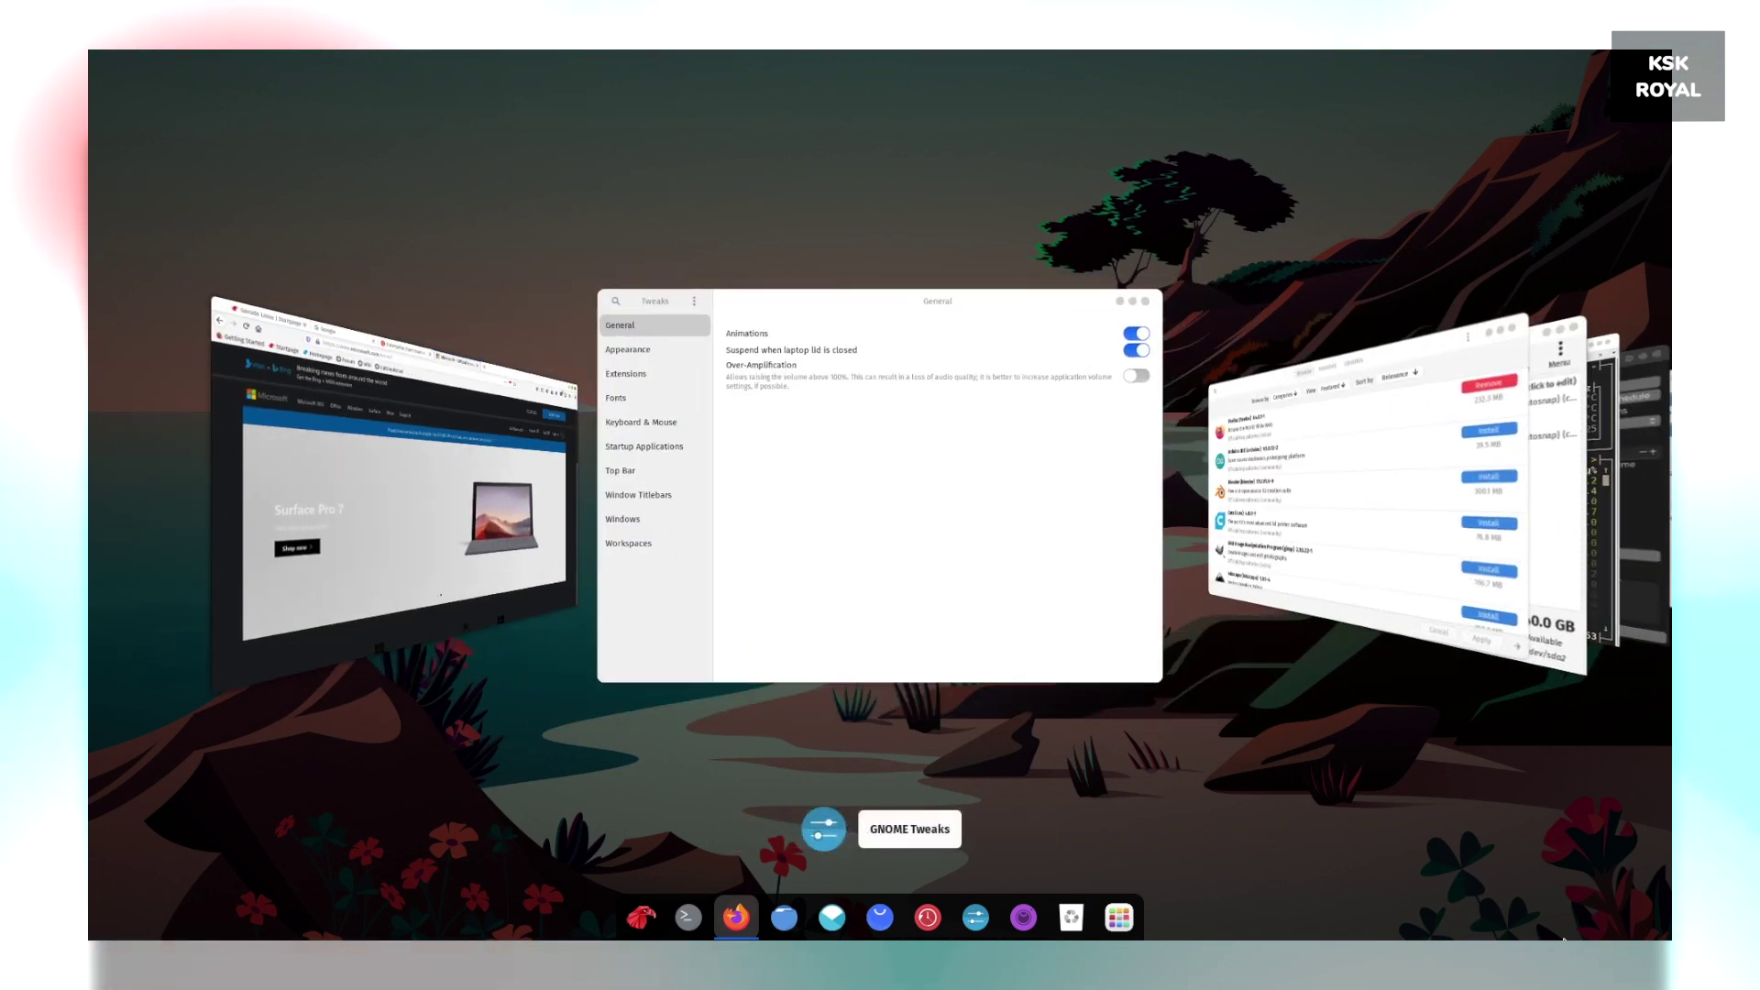
pyautogui.press('Tab')
pyautogui.press('Tab')
pyautogui.press('Tab')
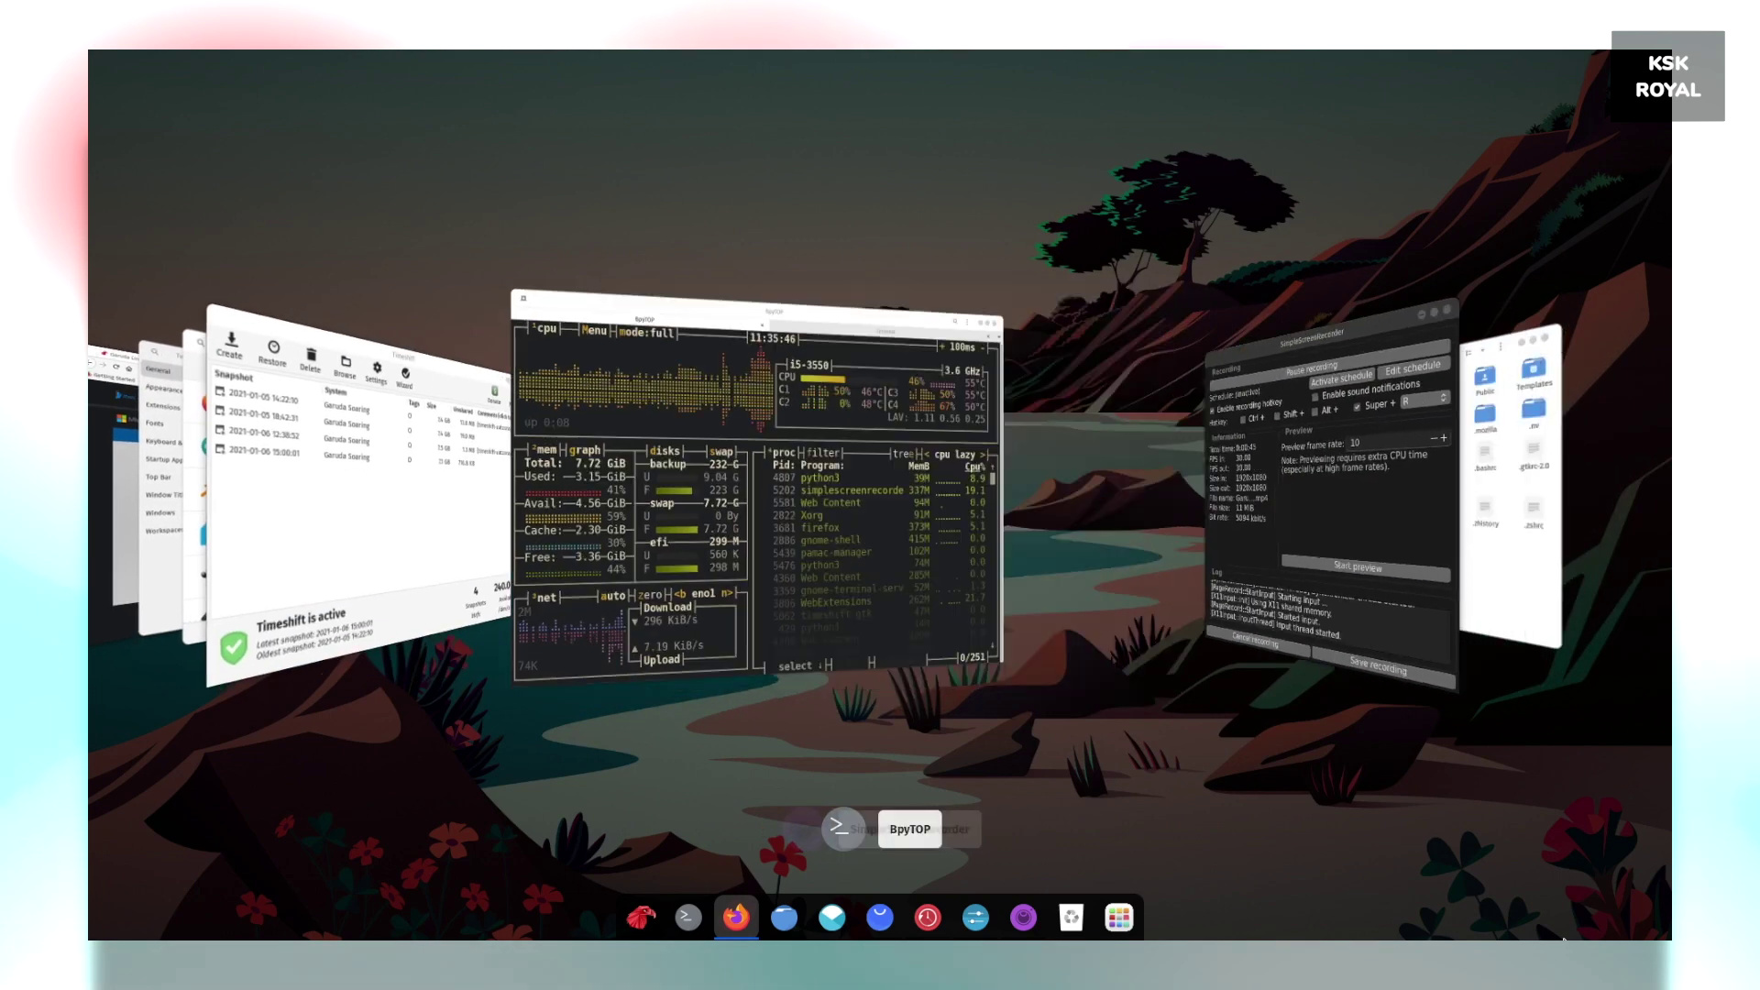
pyautogui.press('Tab')
pyautogui.press('Tab')
pyautogui.press('Tab')
pyautogui.press('Tab')
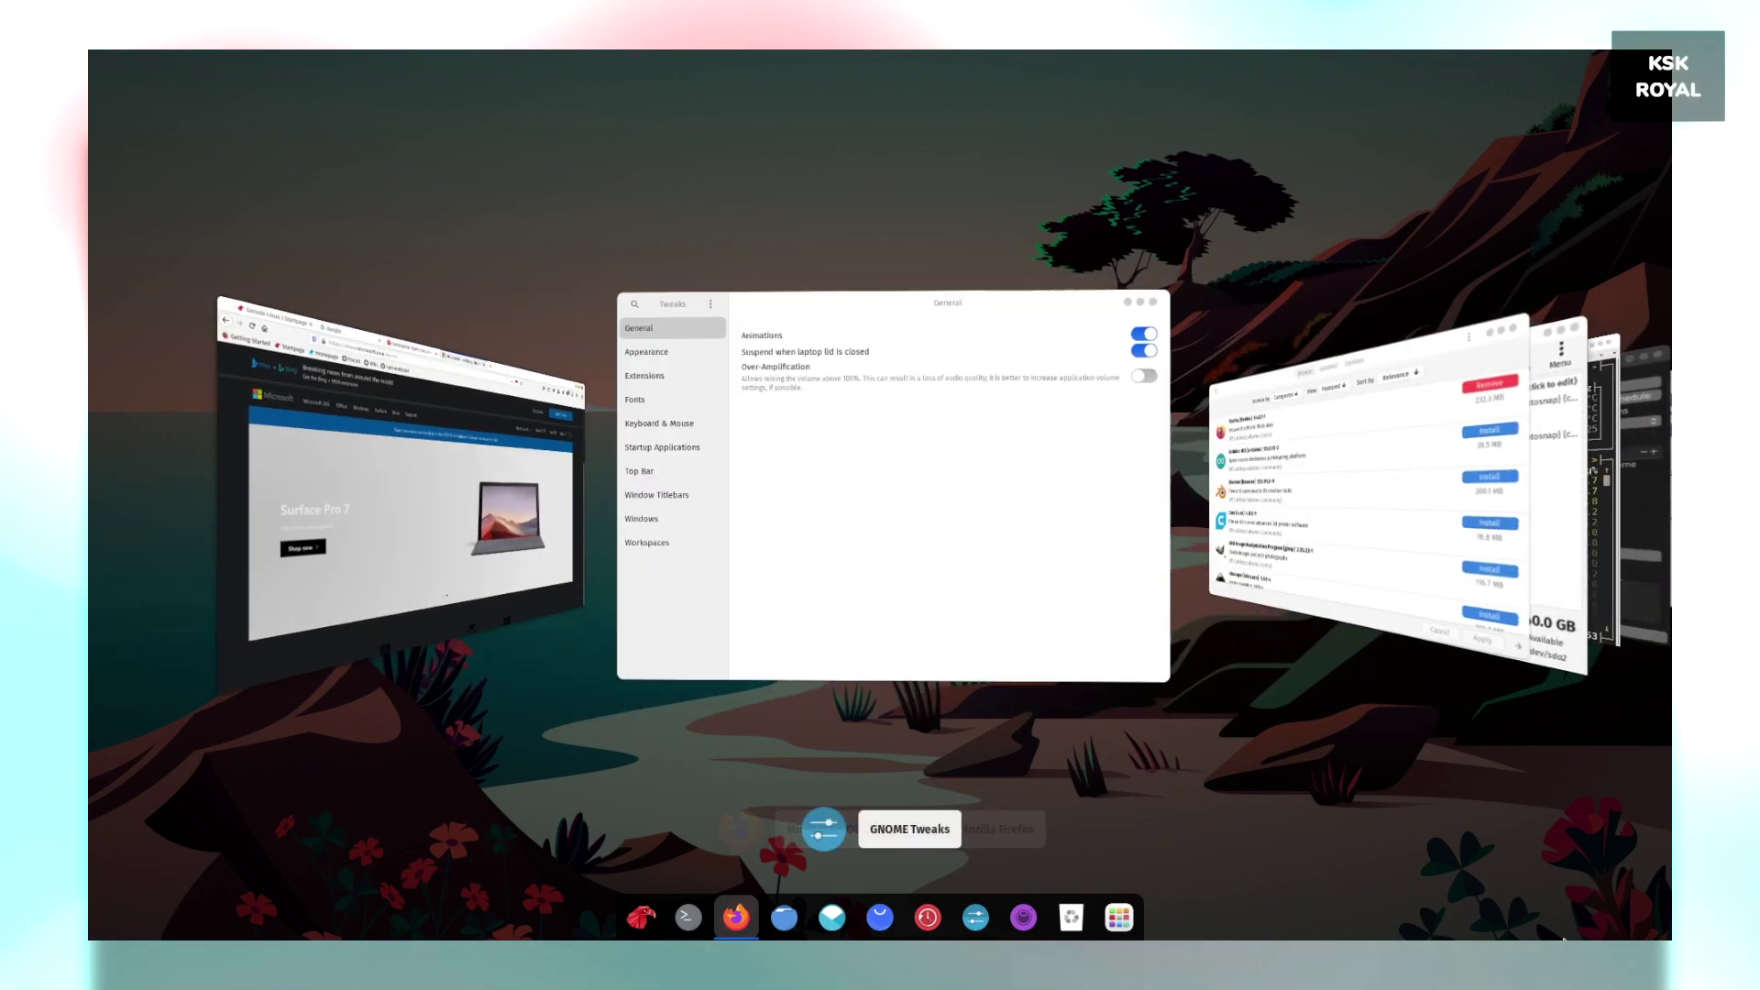
pyautogui.press('Tab')
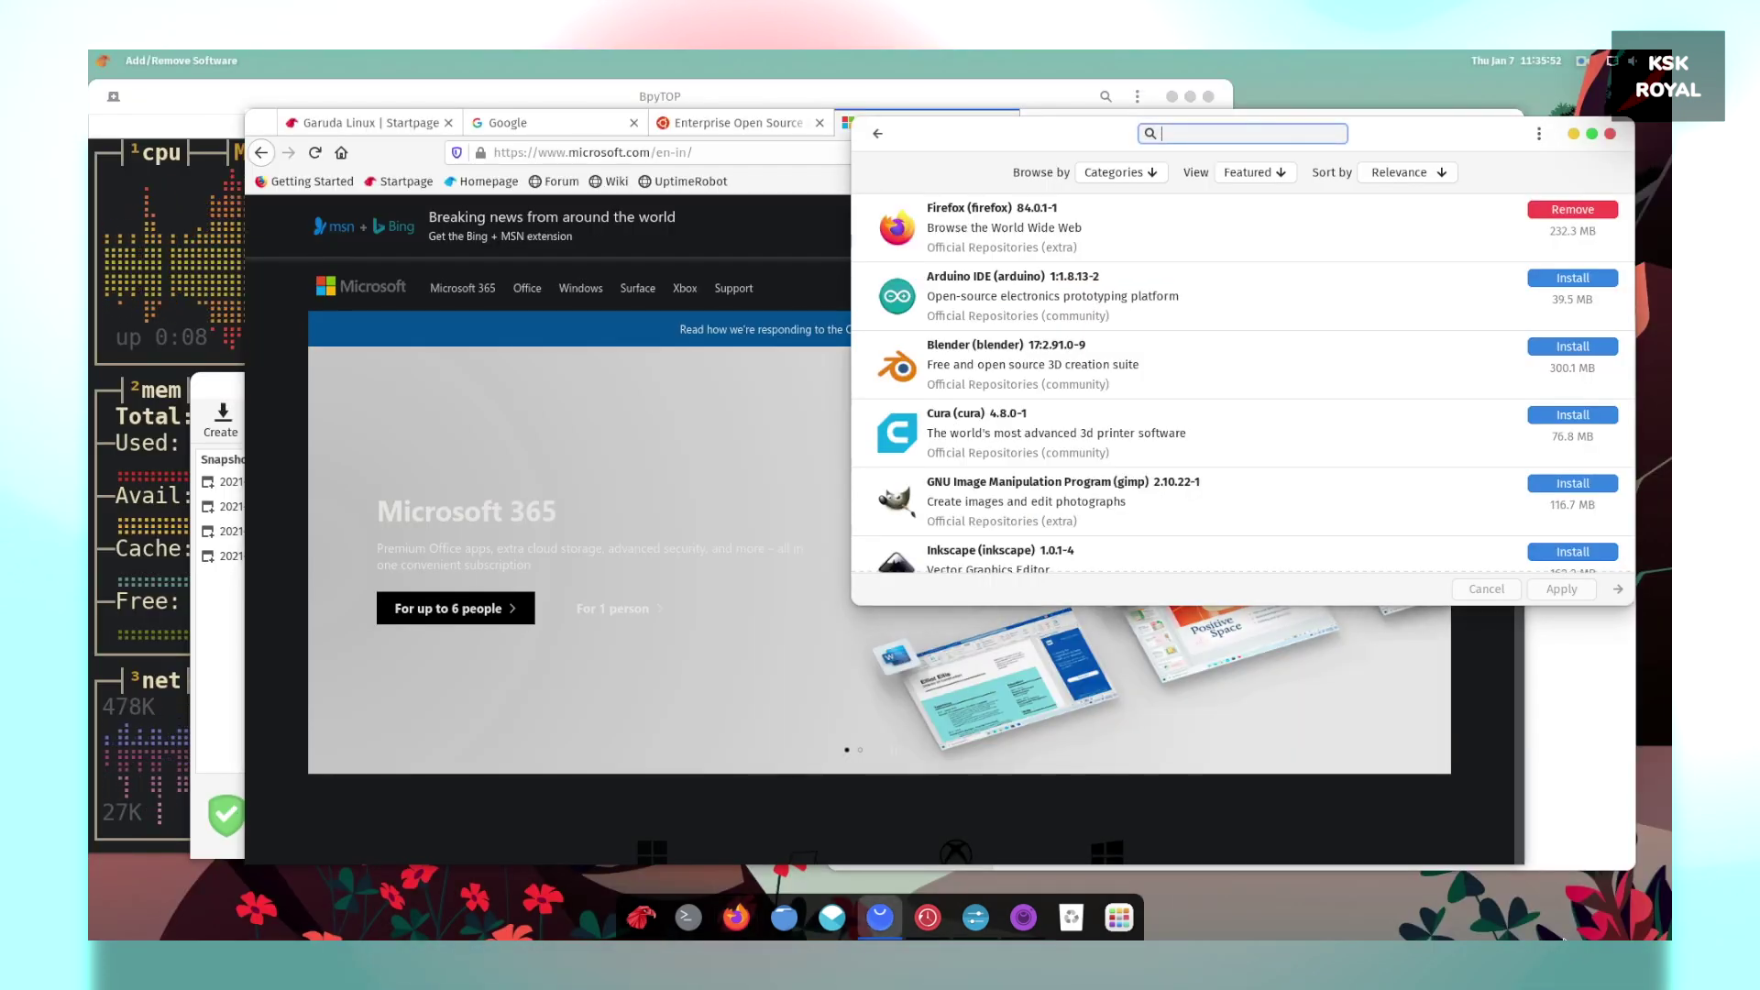
# Reopen the switcher and step past Tweaks and Timeshift to the BpyTOP terminal.
pyautogui.hotkey('alt', 'Tab')
pyautogui.press('Tab')
pyautogui.press('Tab')
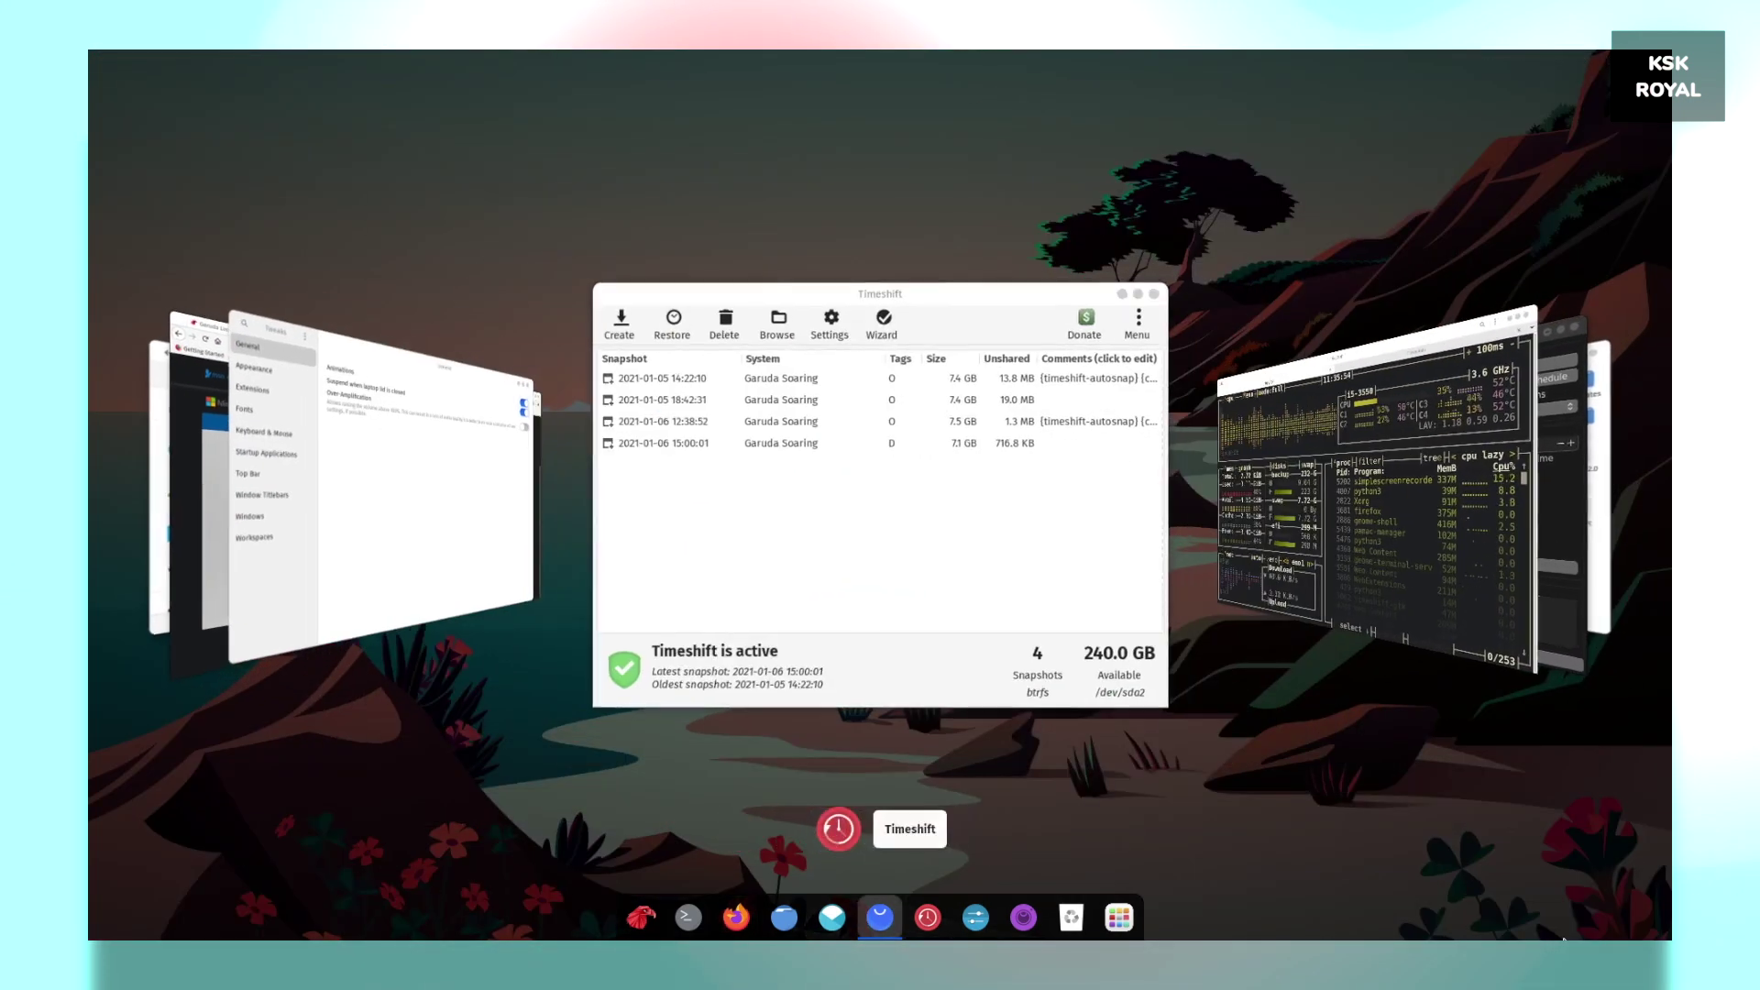
pyautogui.press('Tab')
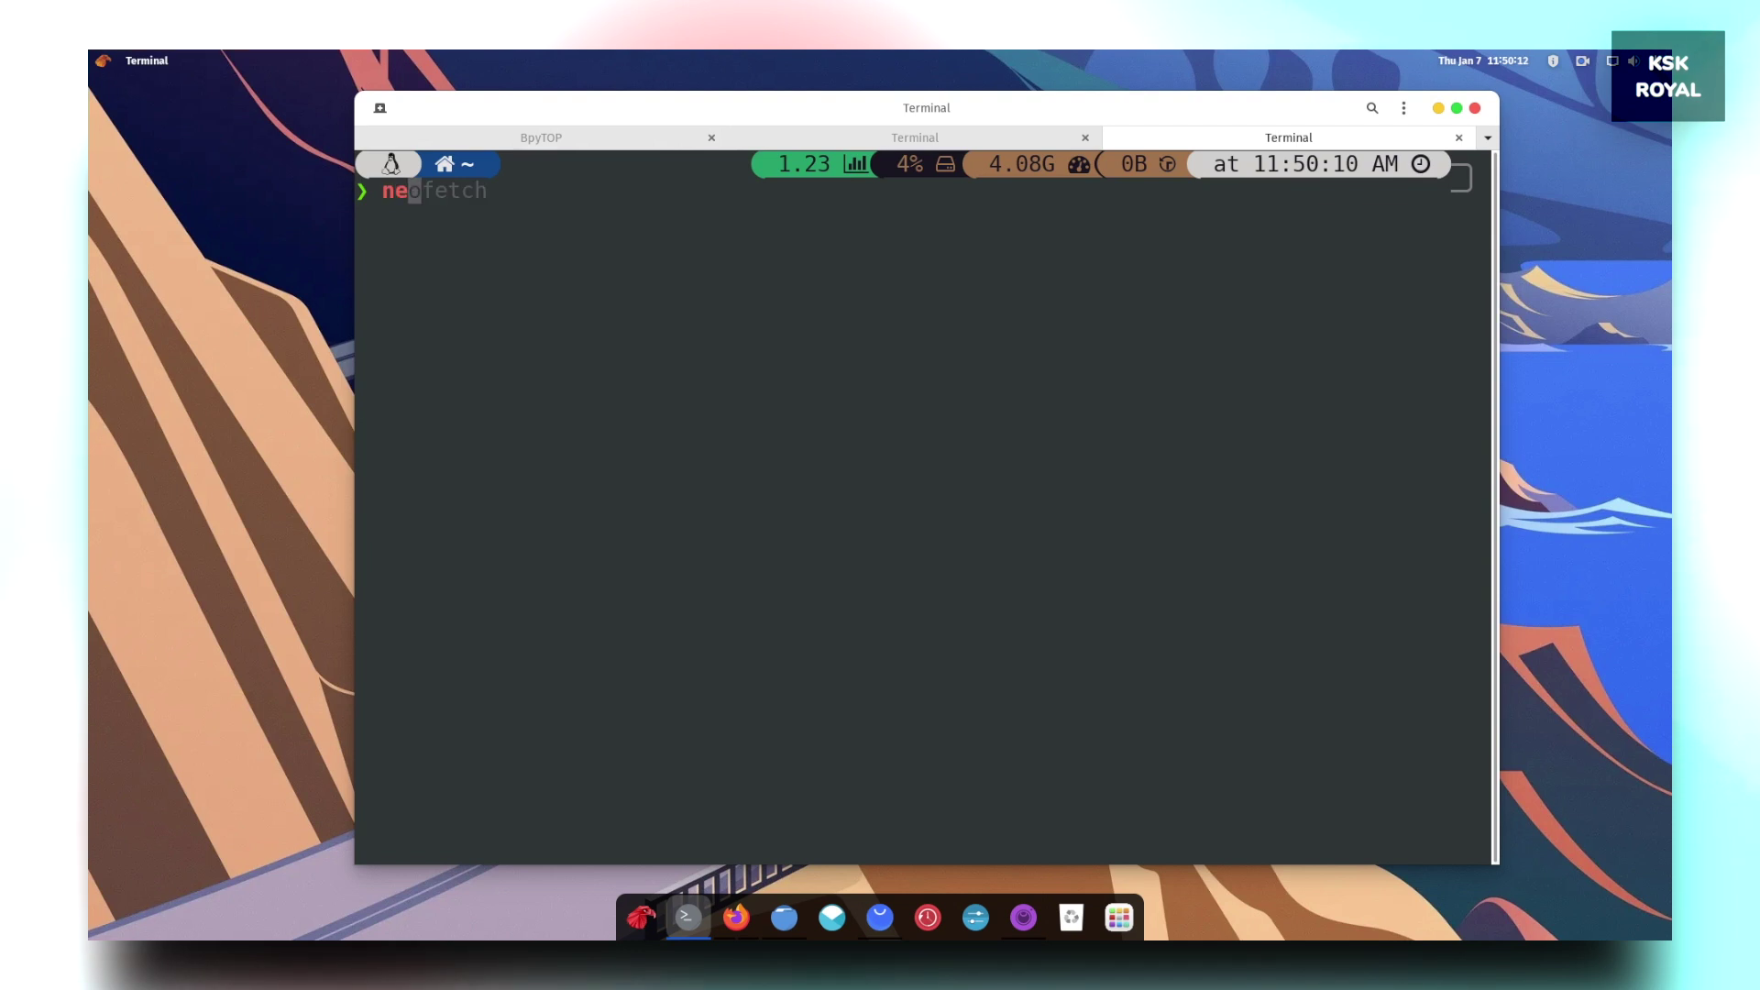
pyautogui.write('etch')
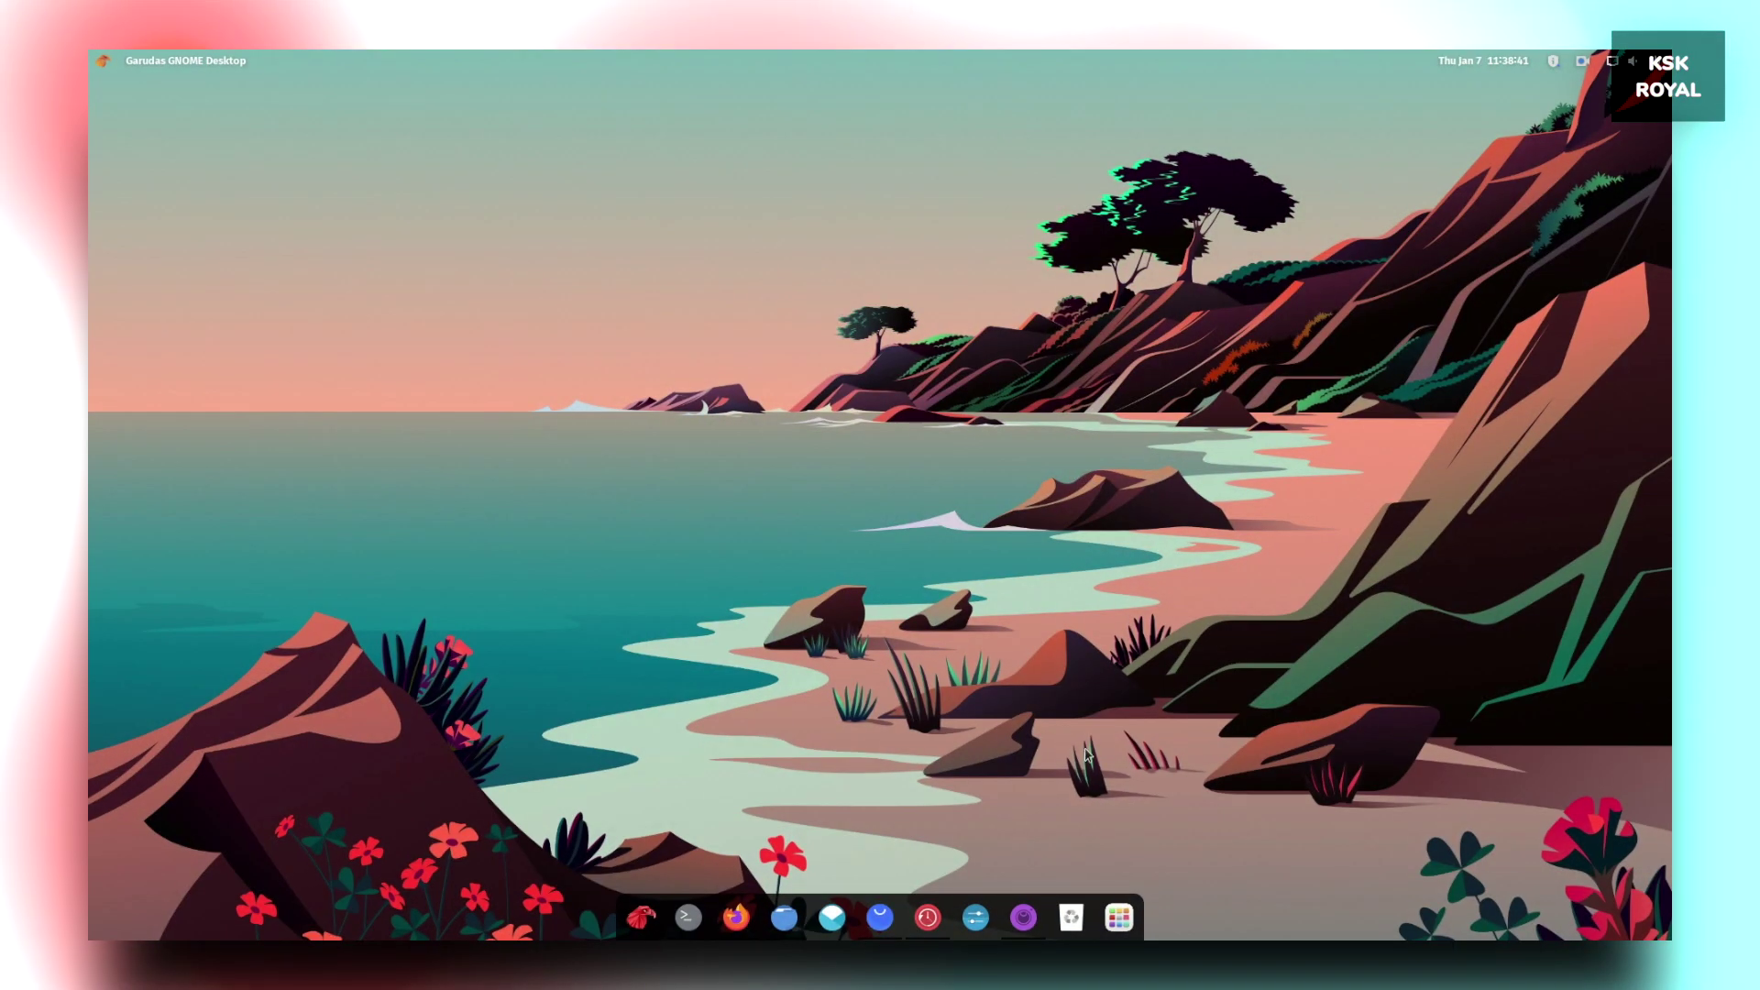
# Browse the installed-applications grid and launch Firefox from it.
pyautogui.click(1118, 916)
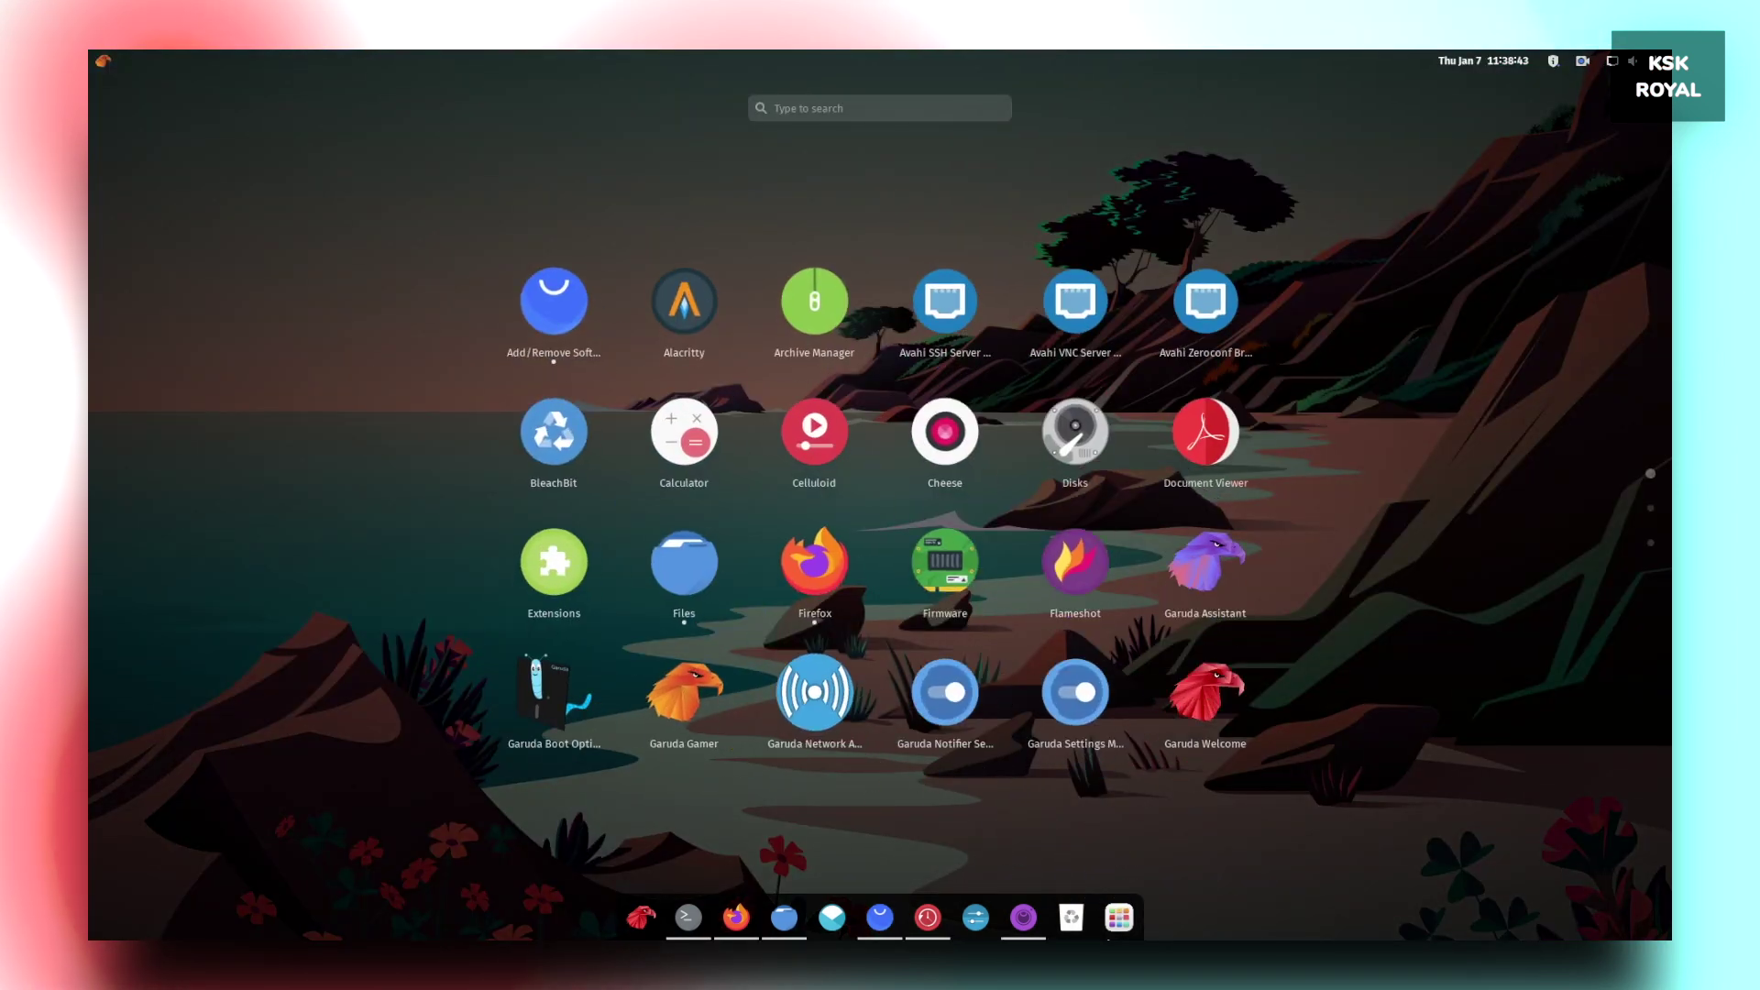
pyautogui.scroll(-1, 974, 674)
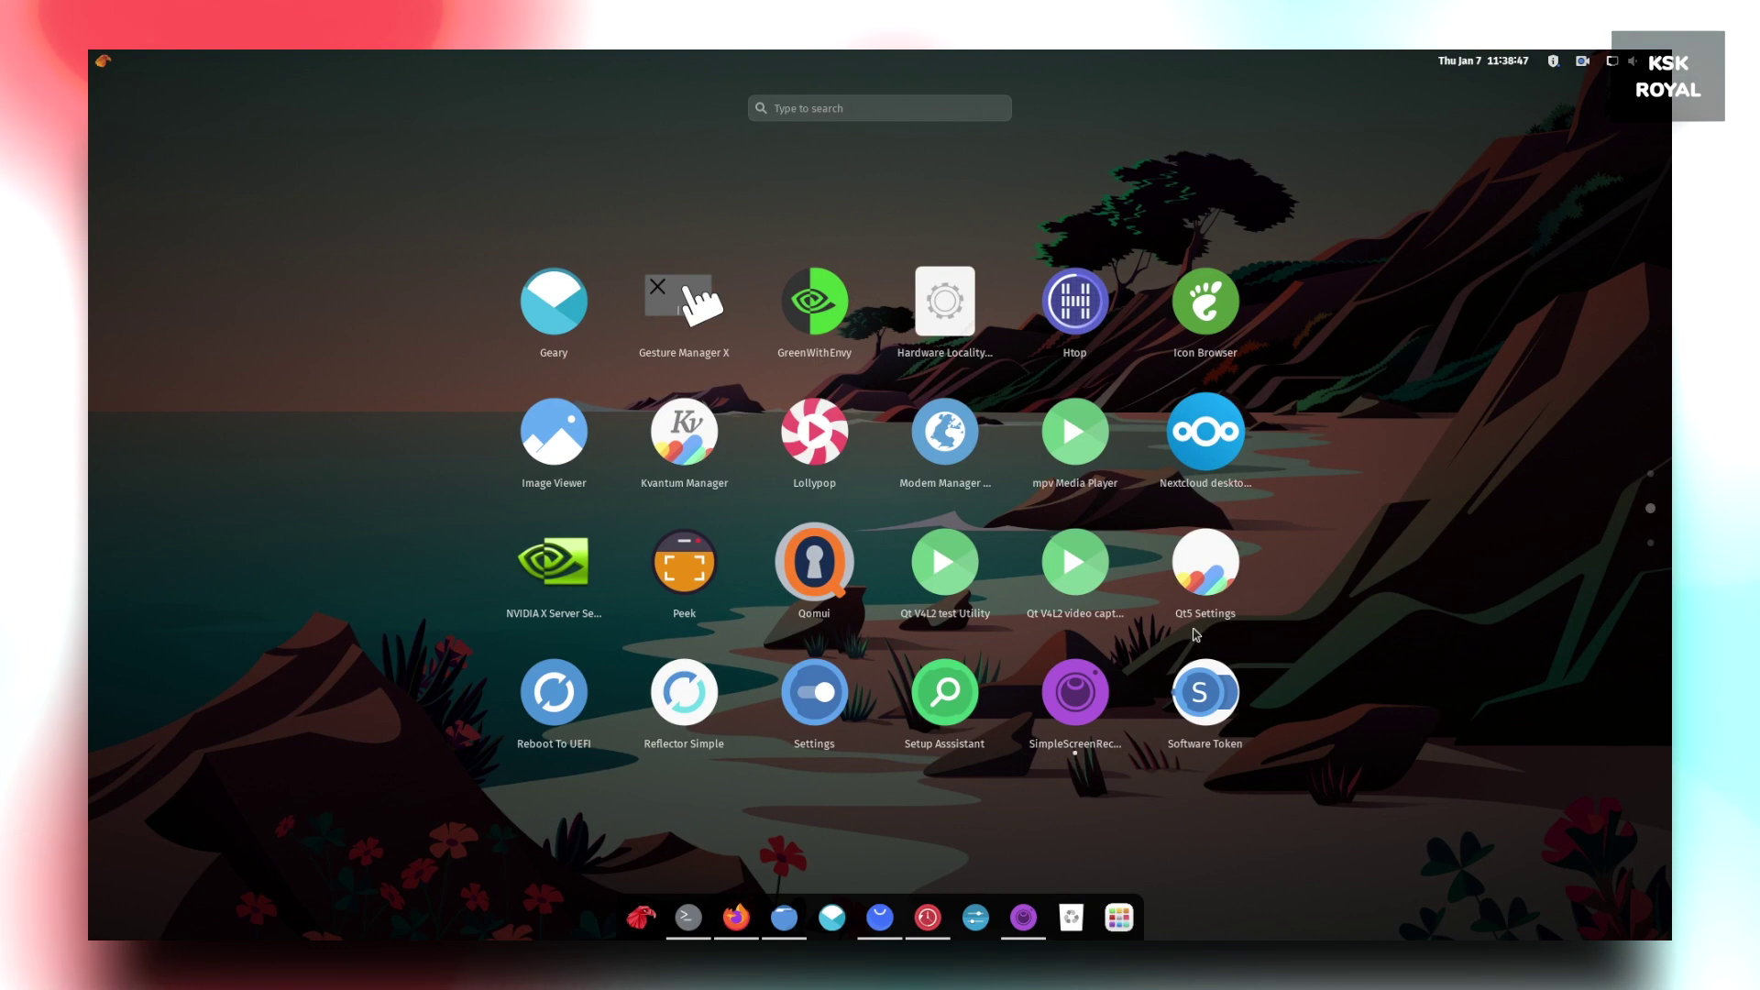
pyautogui.scroll(-1, 1193, 634)
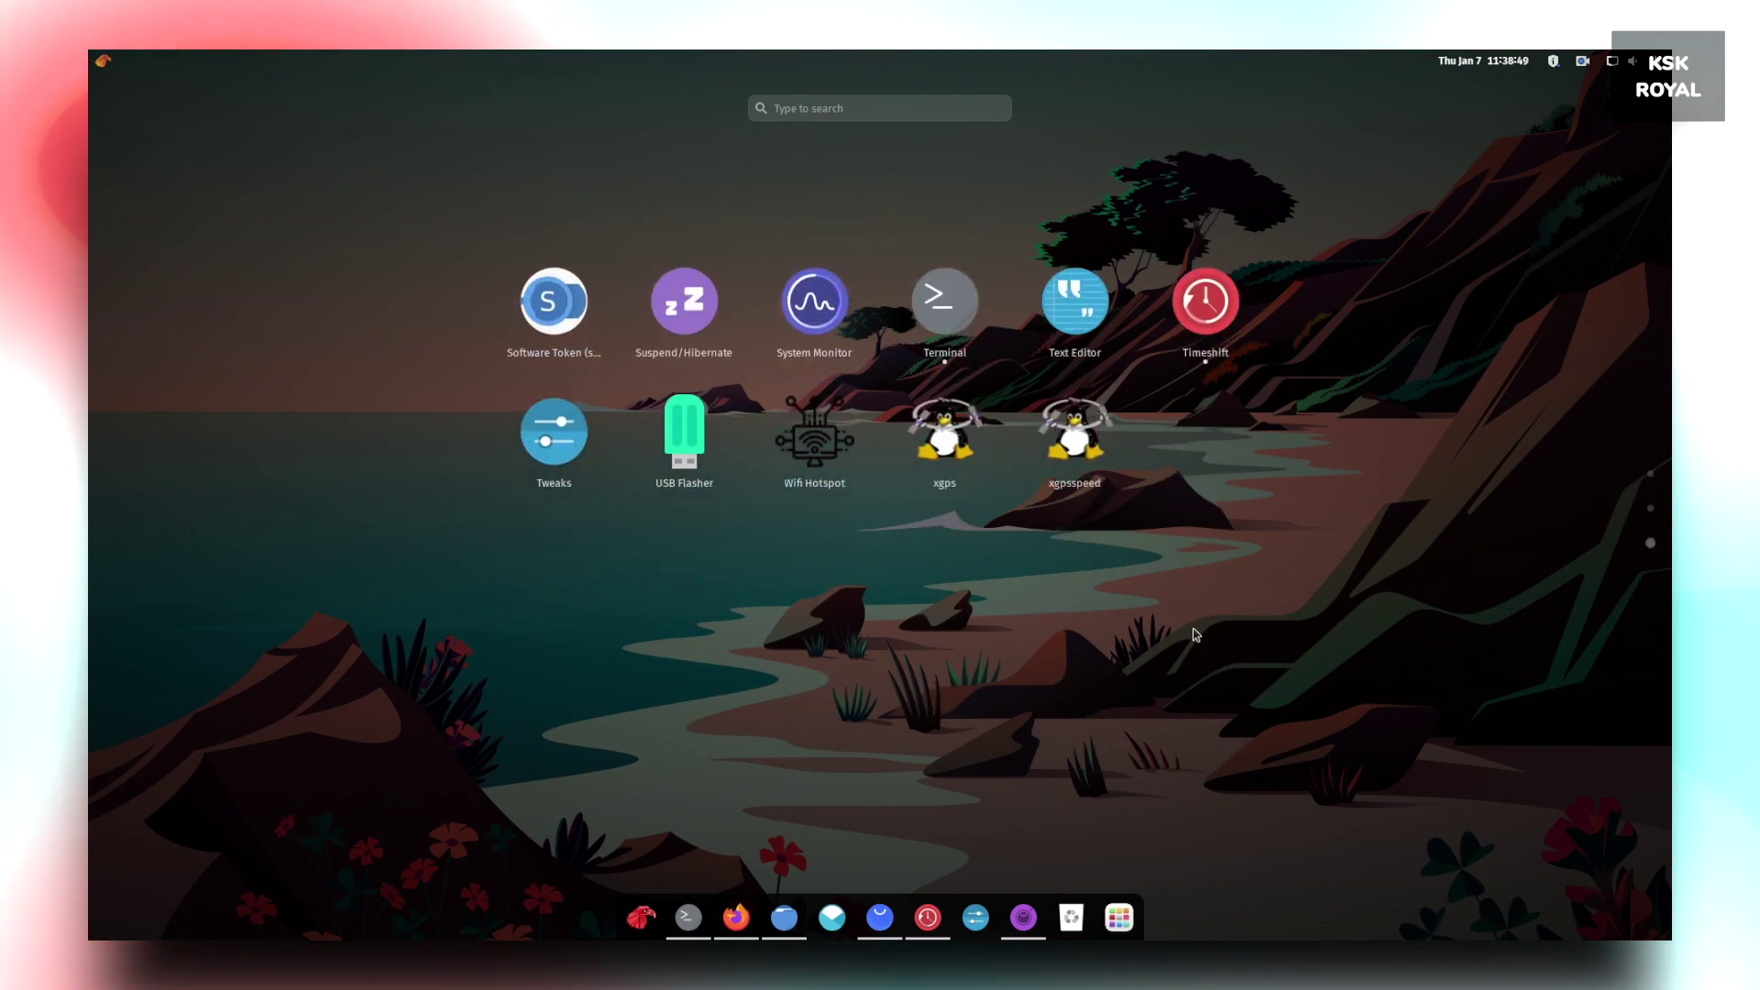
pyautogui.scroll(1, 1194, 634)
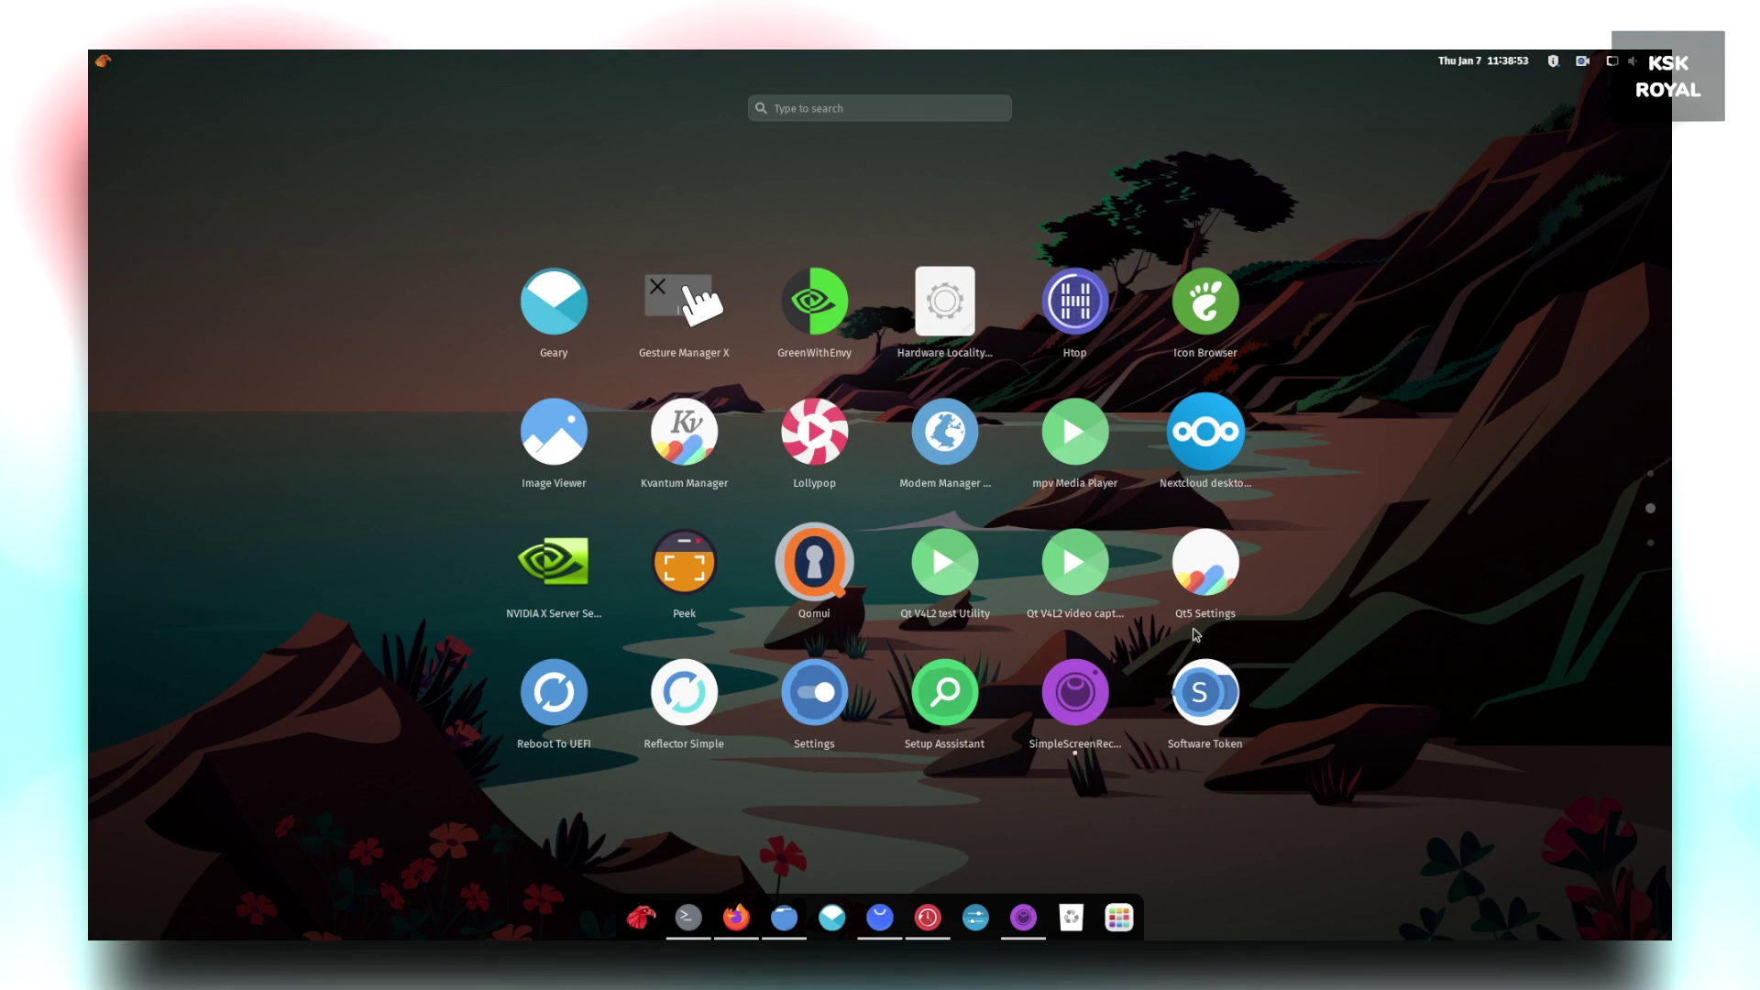
pyautogui.scroll(1, 1193, 634)
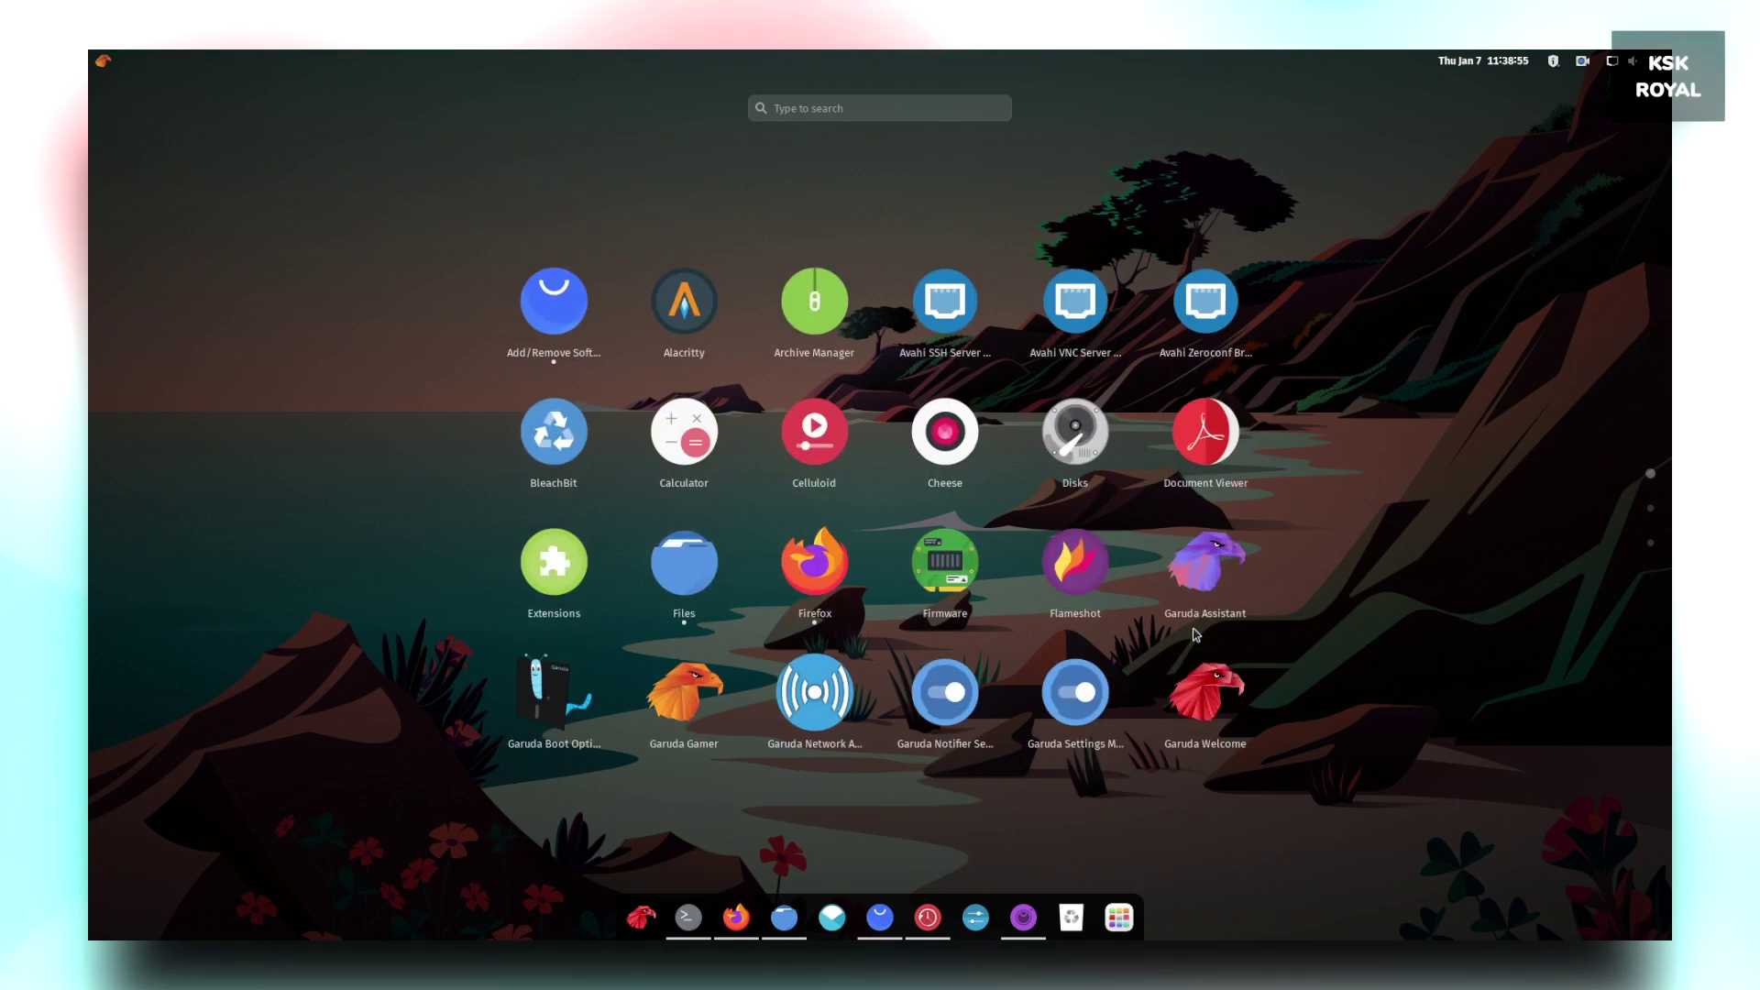
pyautogui.click(842, 582)
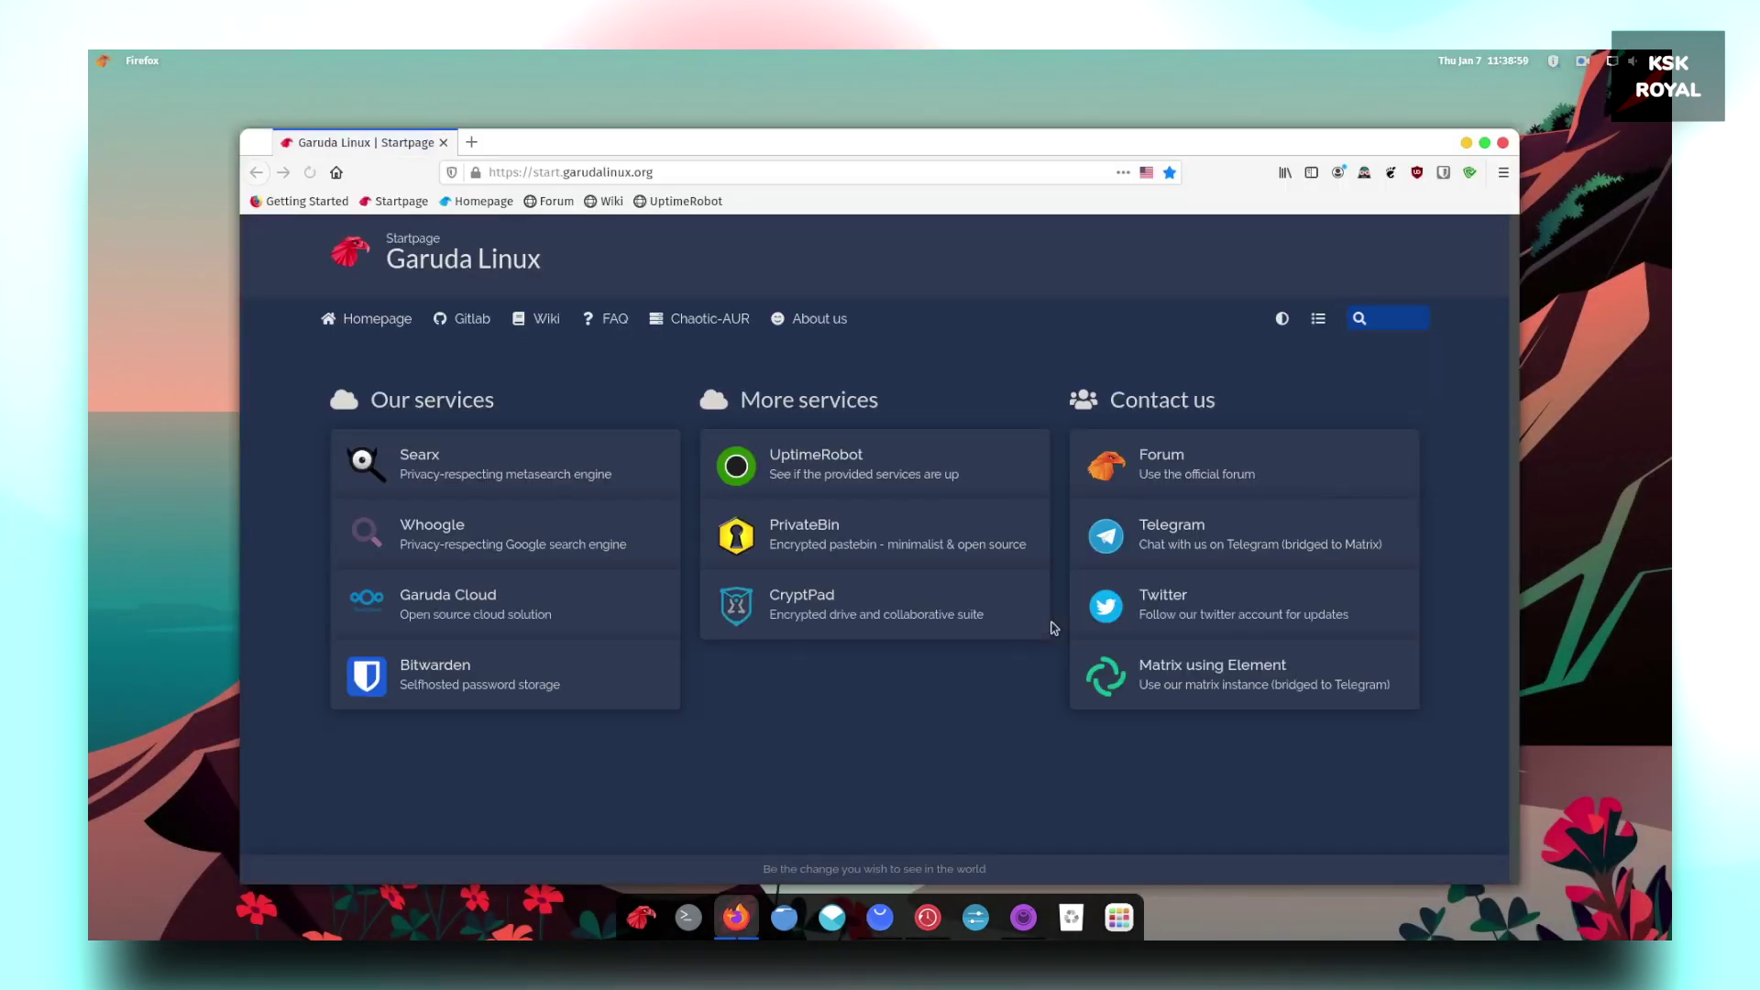
# Open a Google tab, then toggle Dark Reader off and on in Add-ons Manager.
pyautogui.click(472, 144)
pyautogui.write('oogle.com')
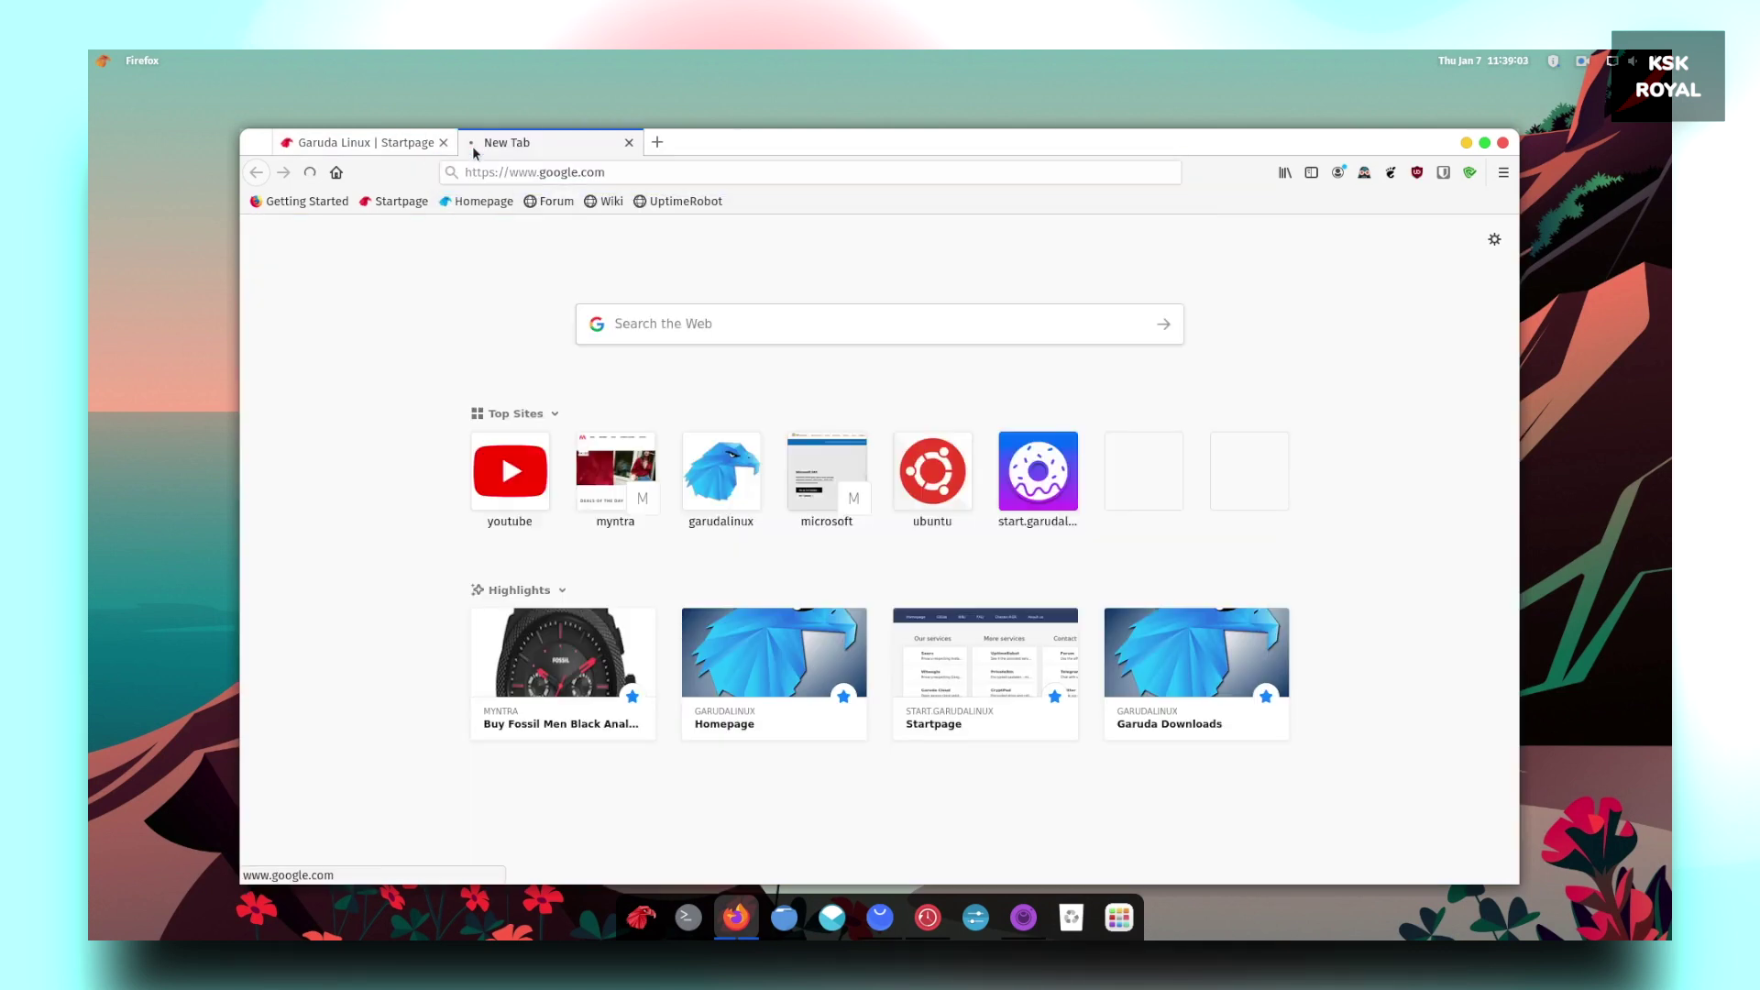
pyautogui.press('Return')
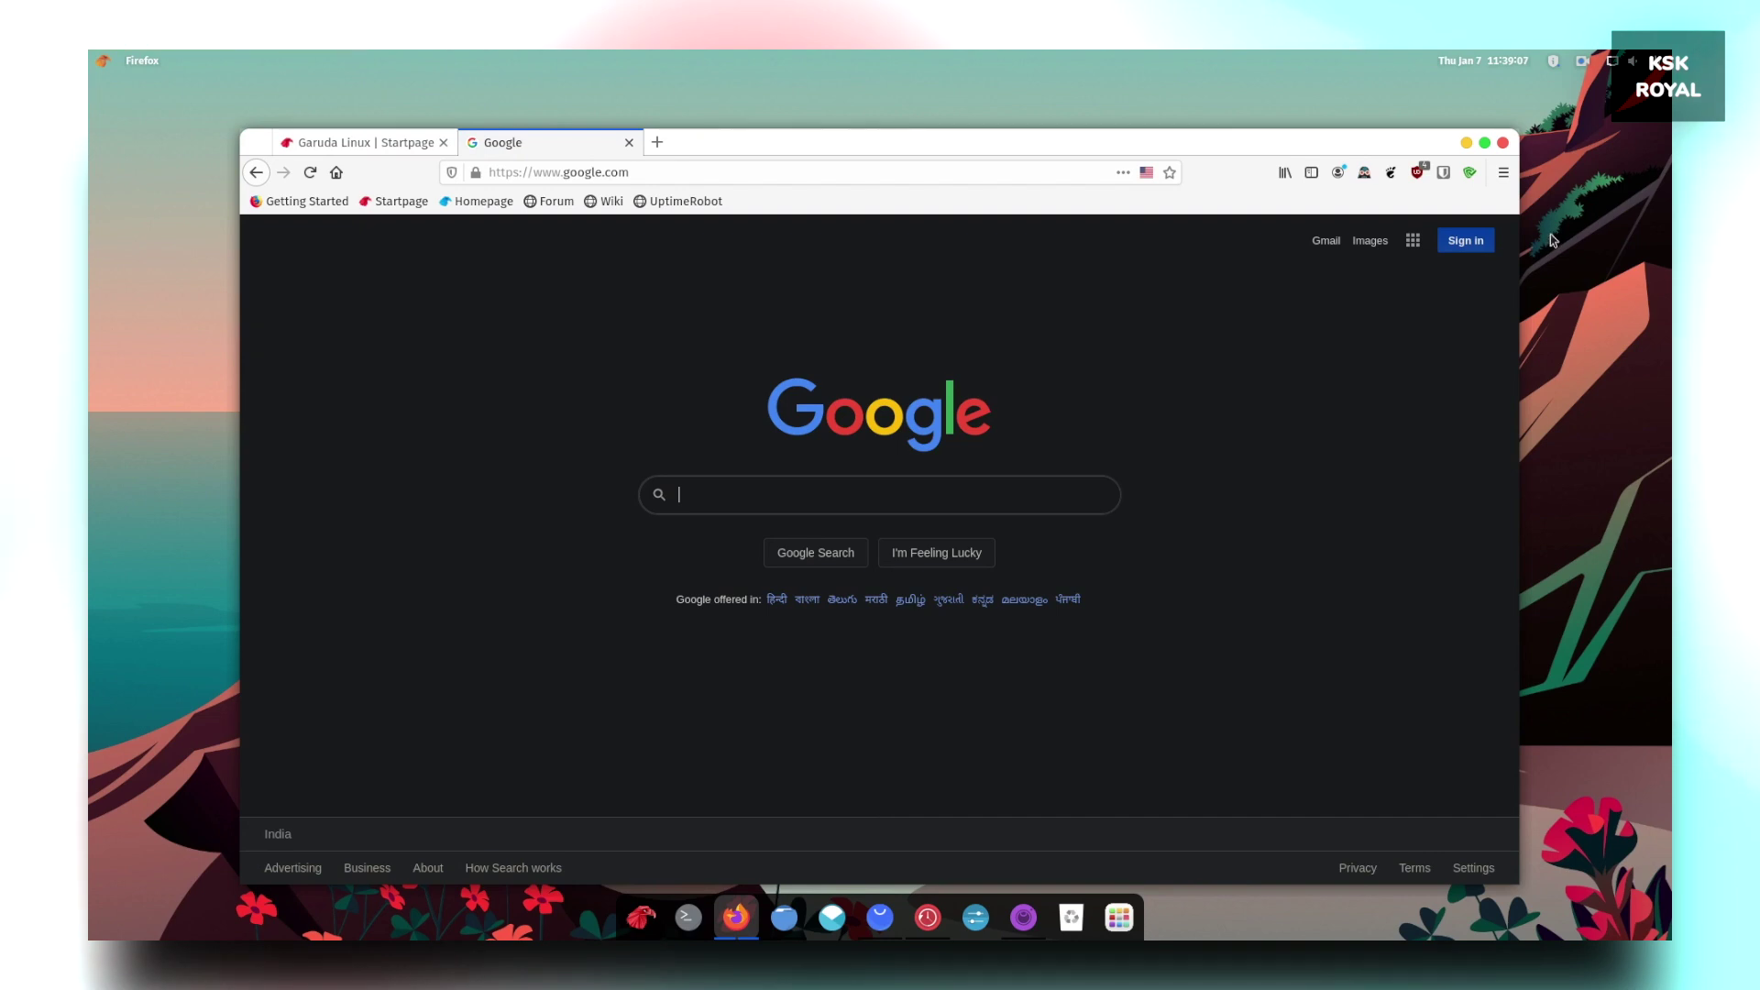
pyautogui.click(1503, 171)
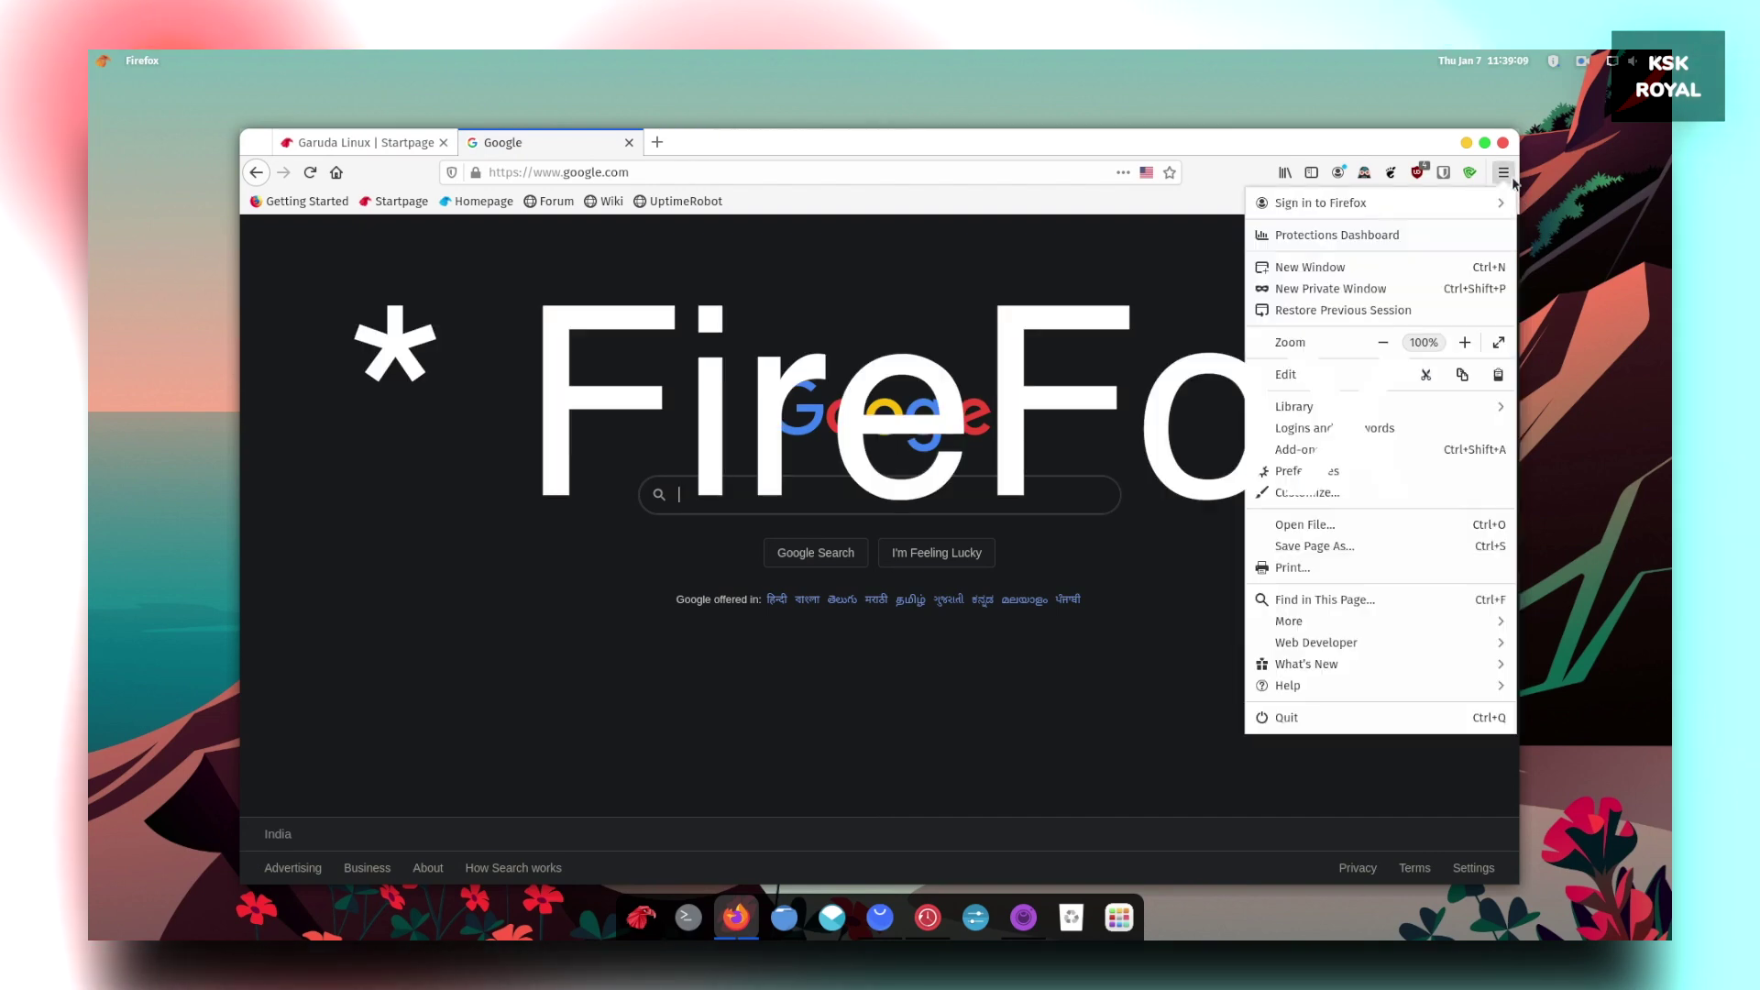
pyautogui.click(1439, 470)
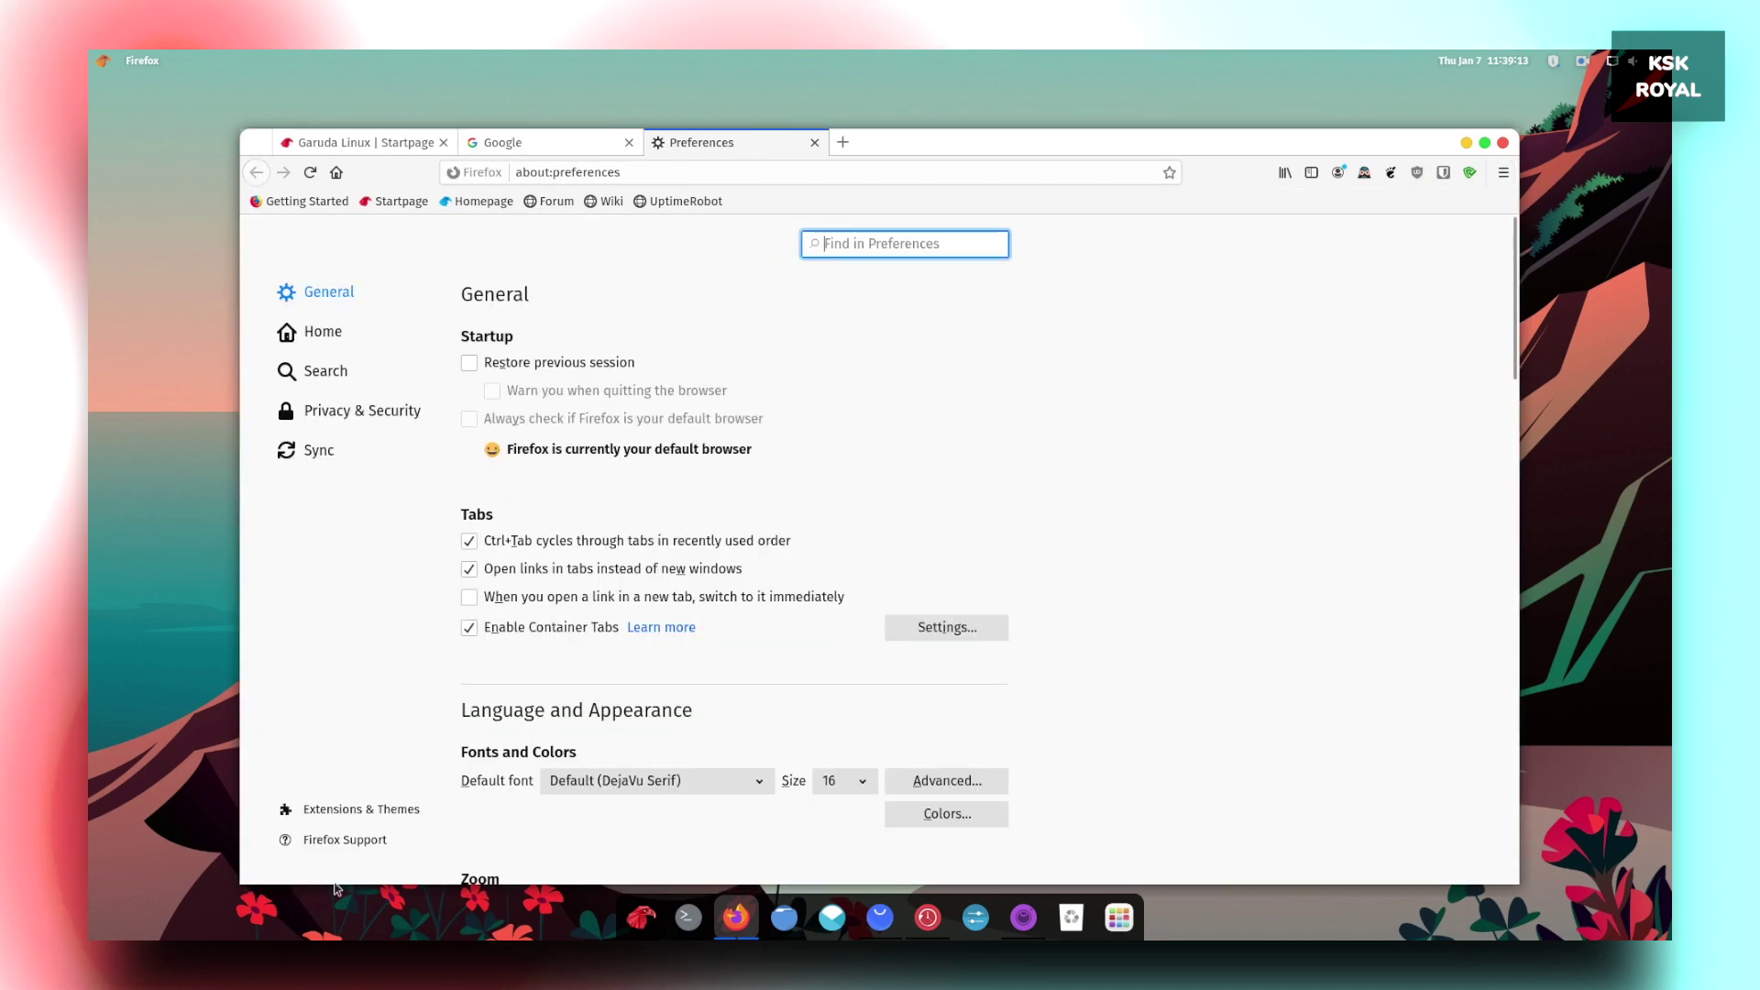
pyautogui.click(360, 810)
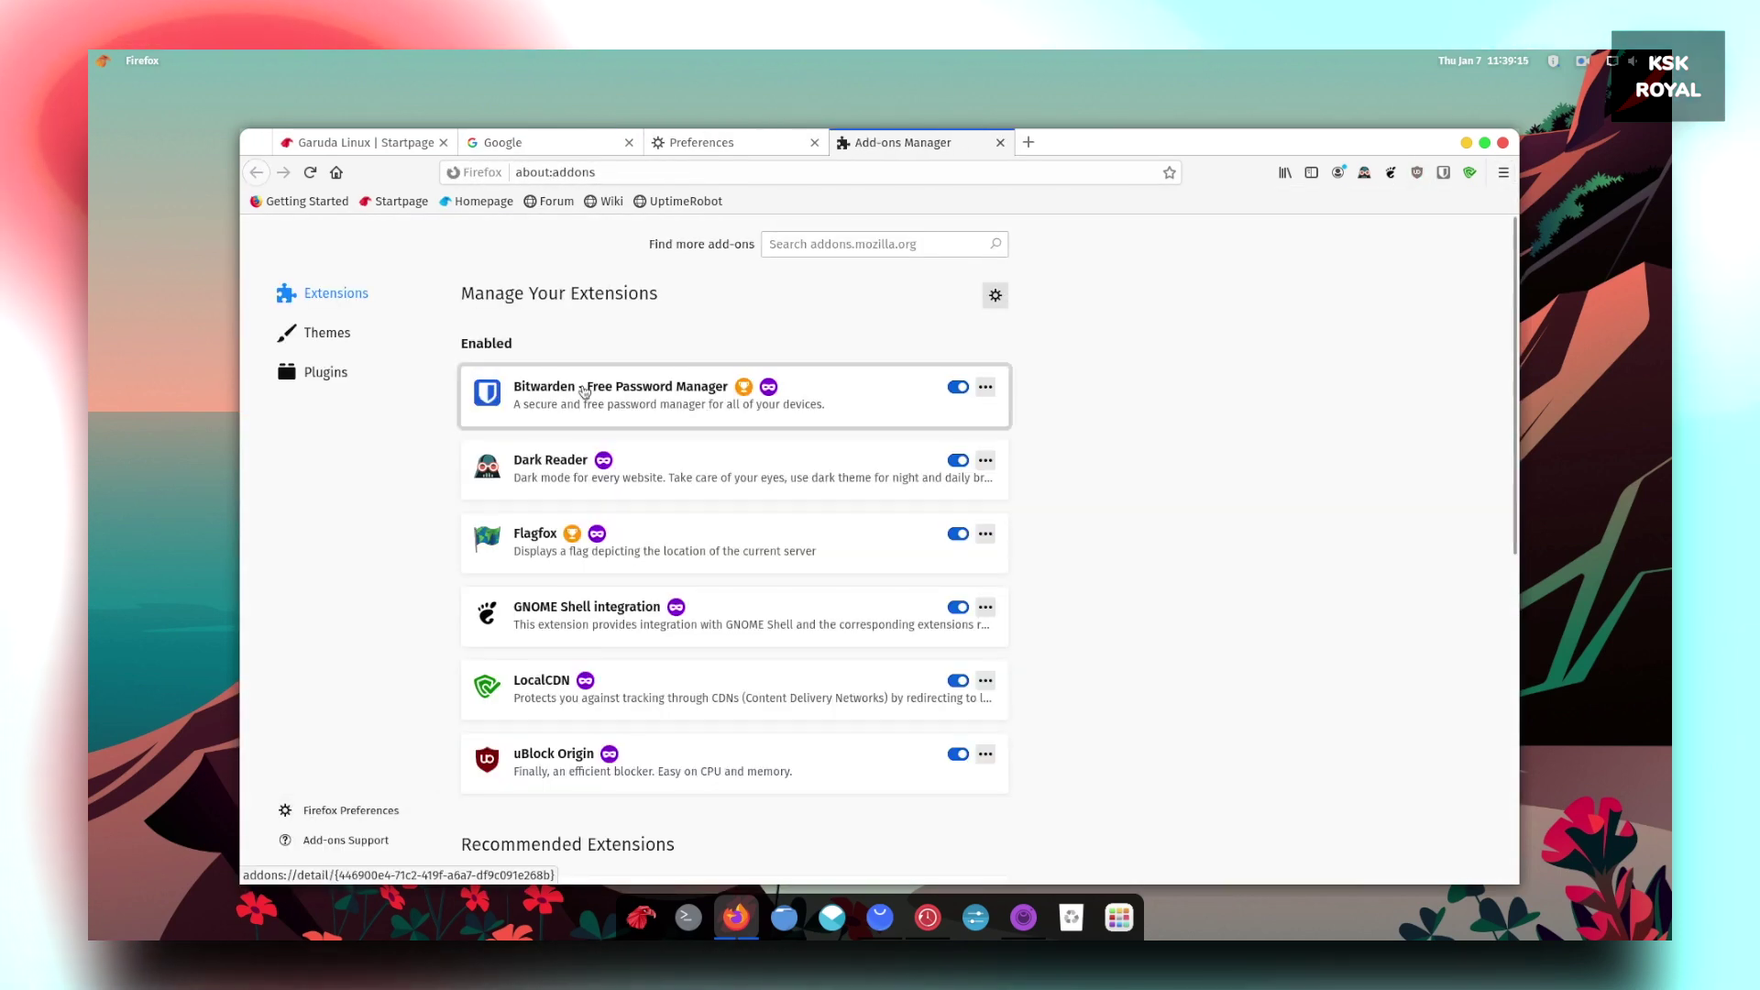
pyautogui.scroll(-1, 689, 467)
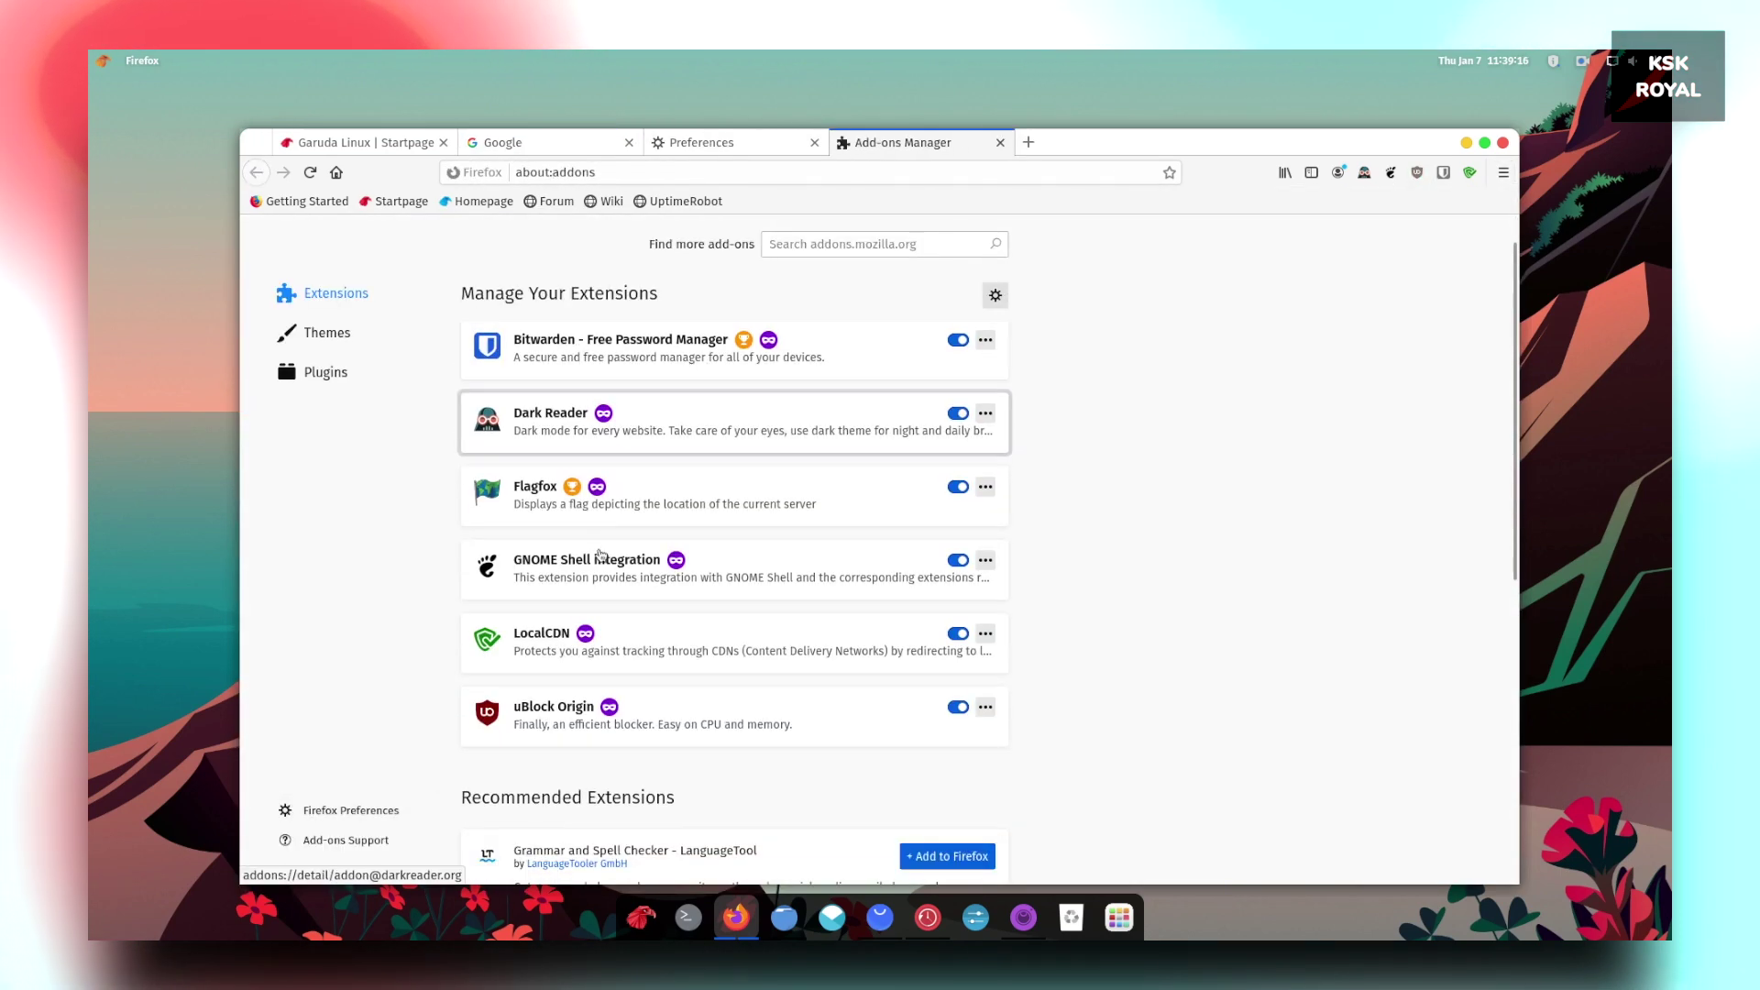
pyautogui.click(957, 413)
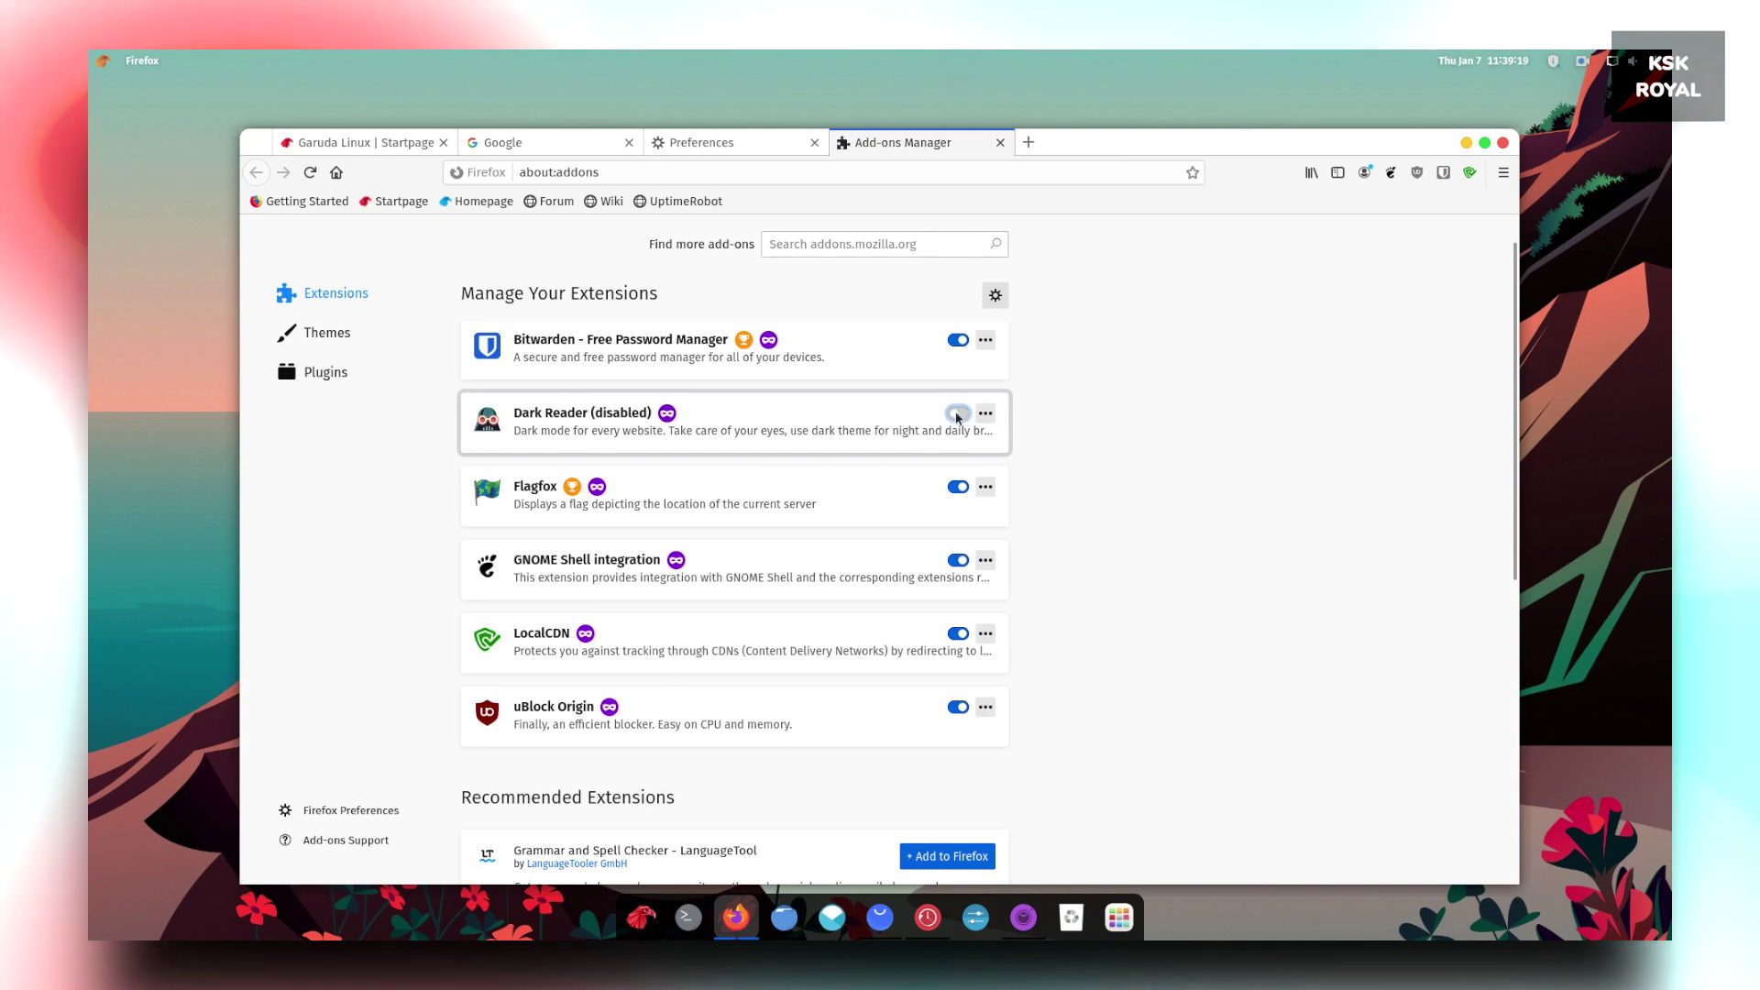
pyautogui.click(958, 414)
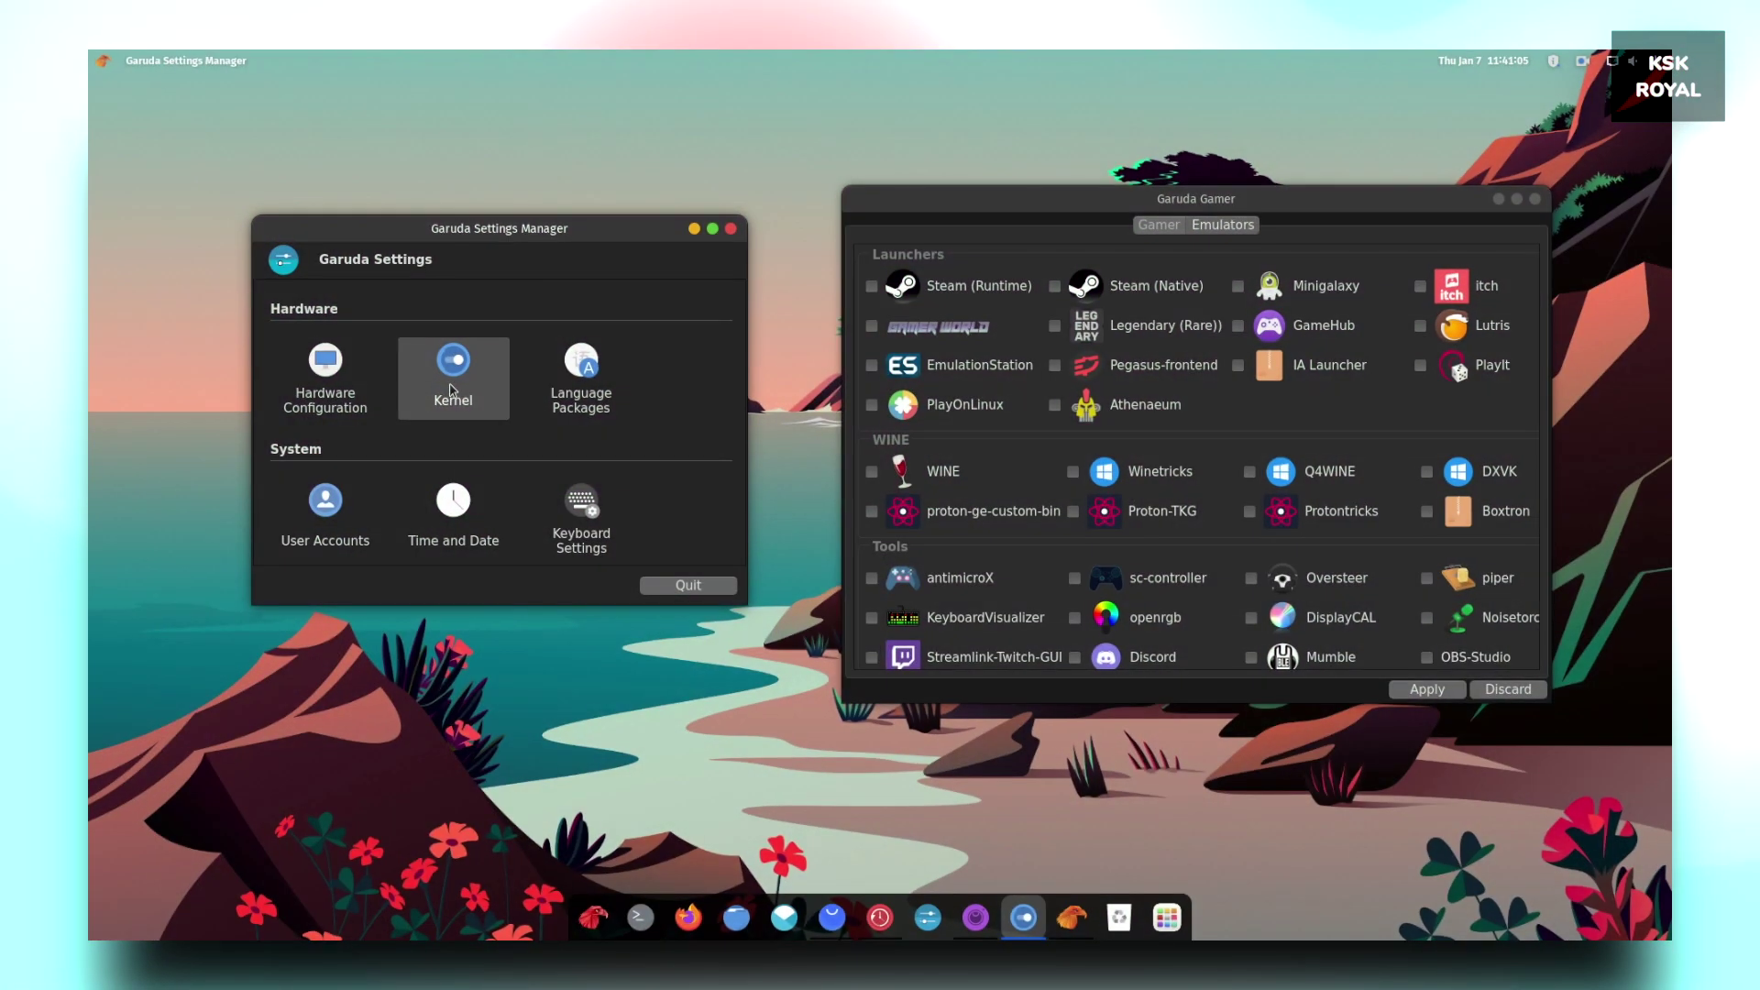
# From the Kernel tile, tick WINE and Proton-TKG, then view the Emulators list.
pyautogui.click(452, 390)
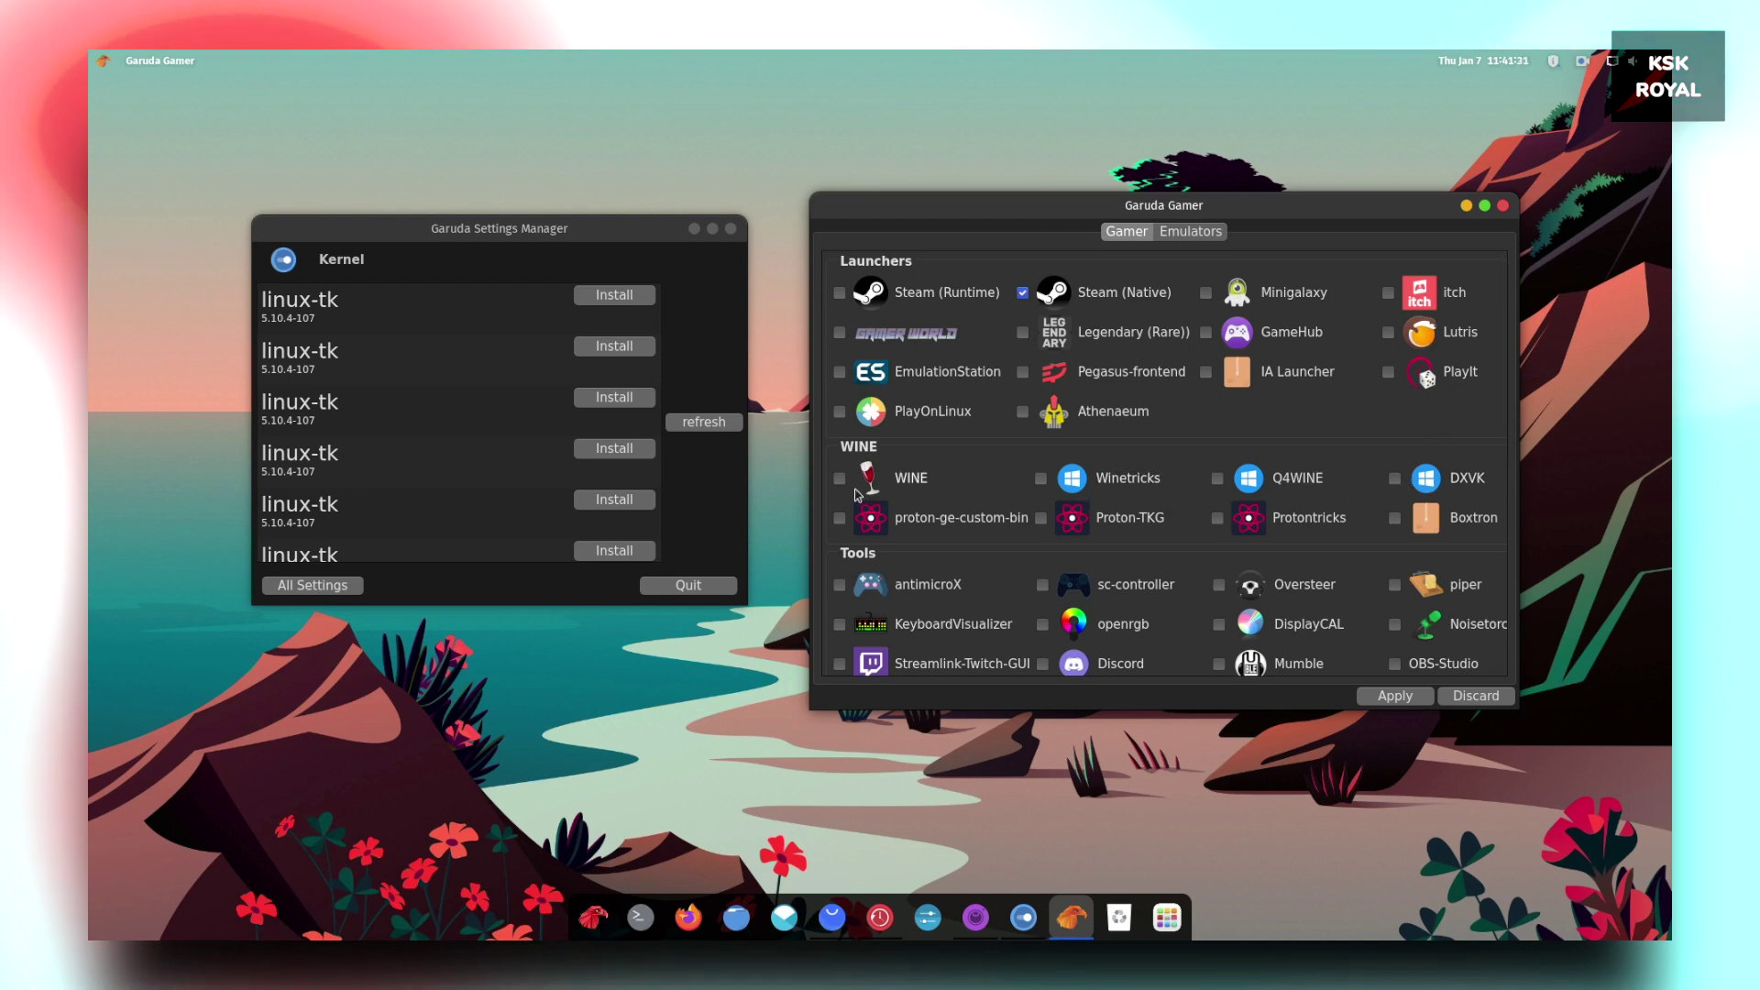
pyautogui.click(840, 477)
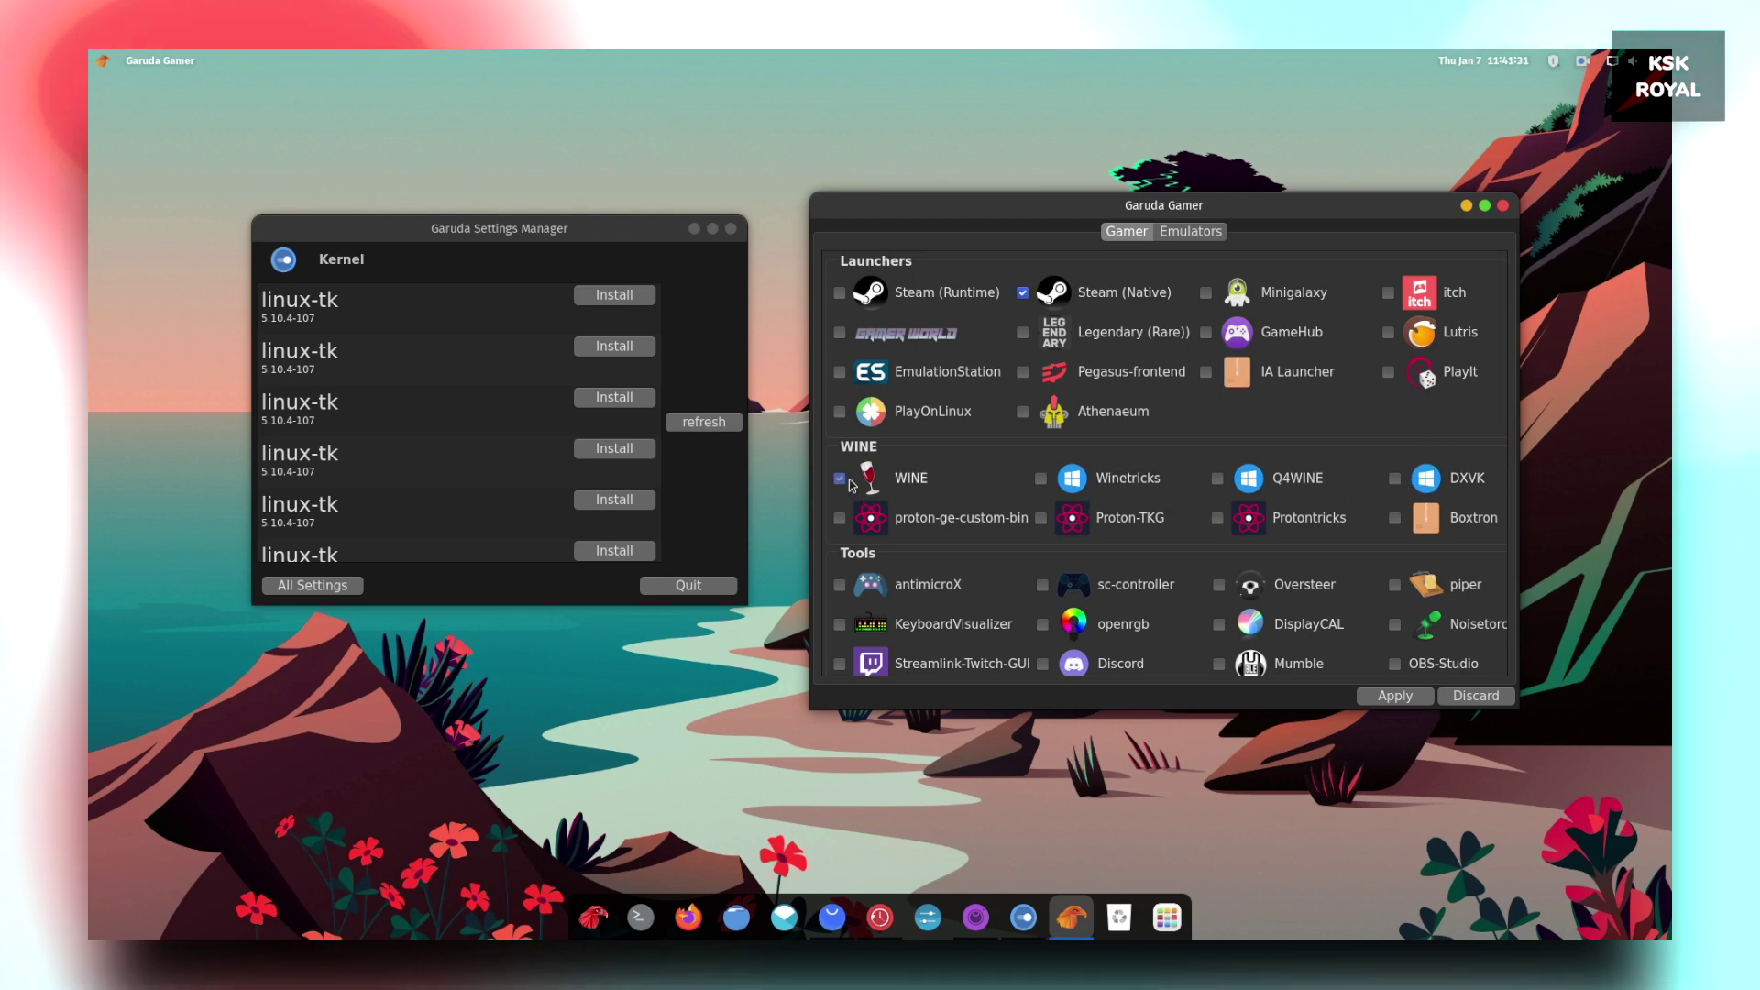
pyautogui.click(1041, 518)
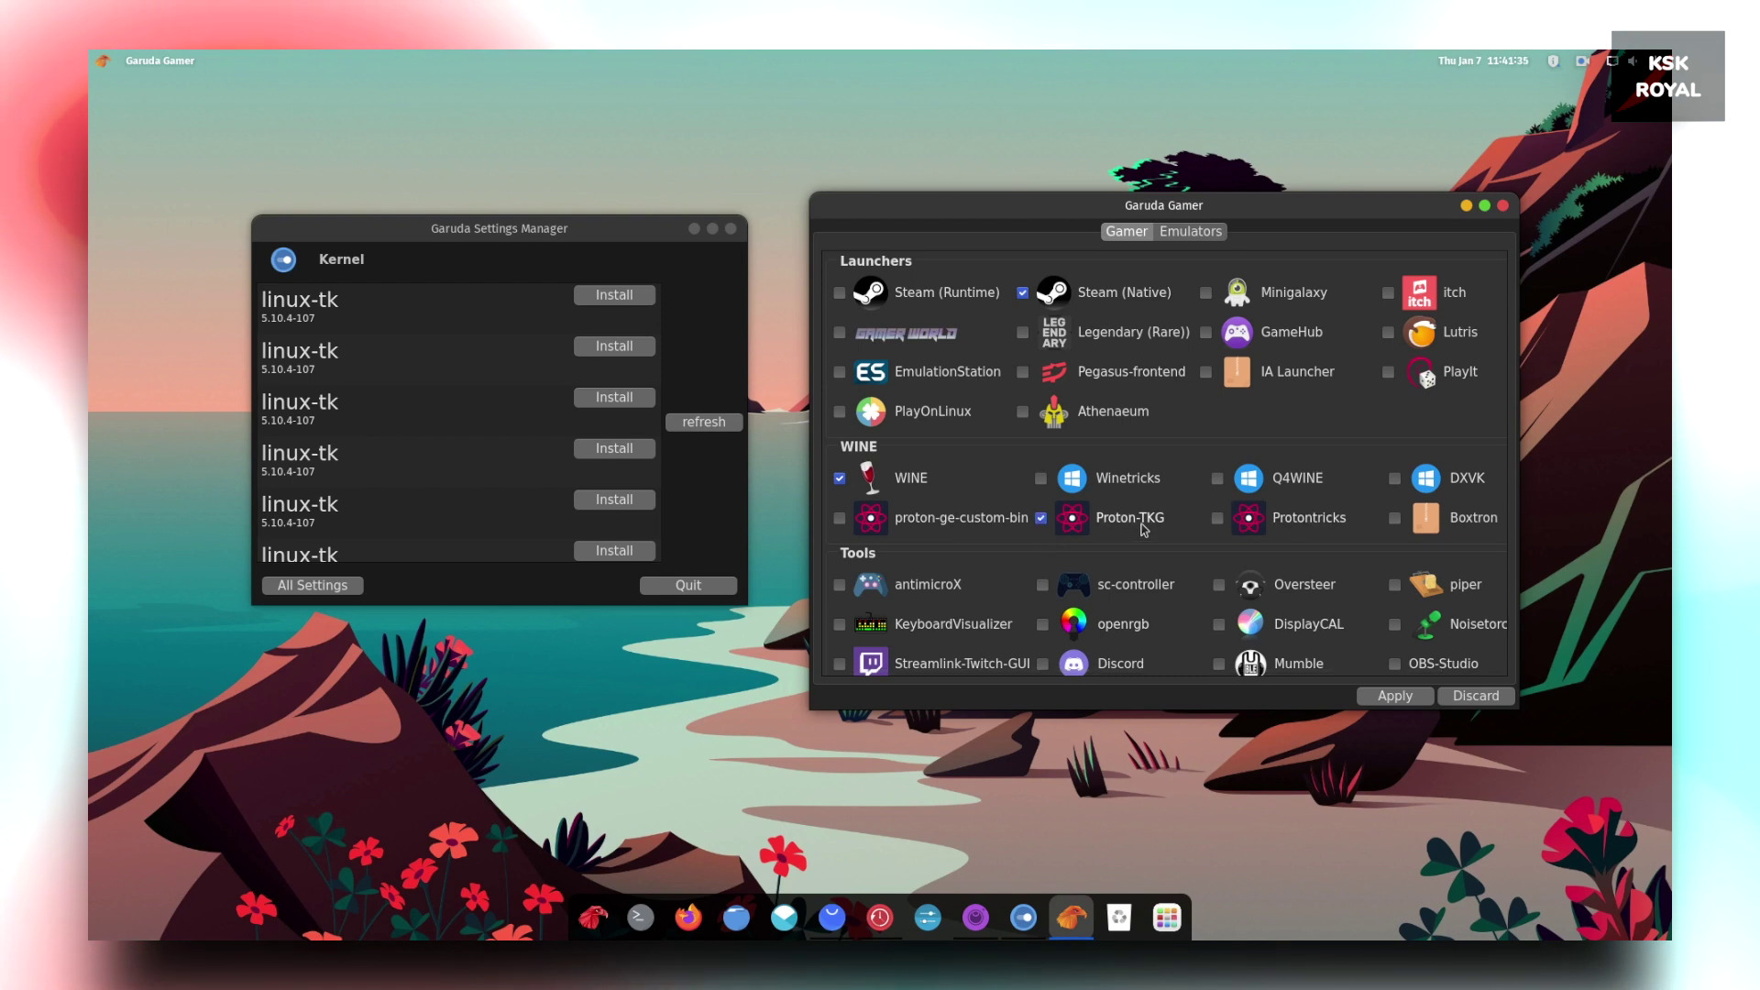
pyautogui.scroll(-1, 1142, 529)
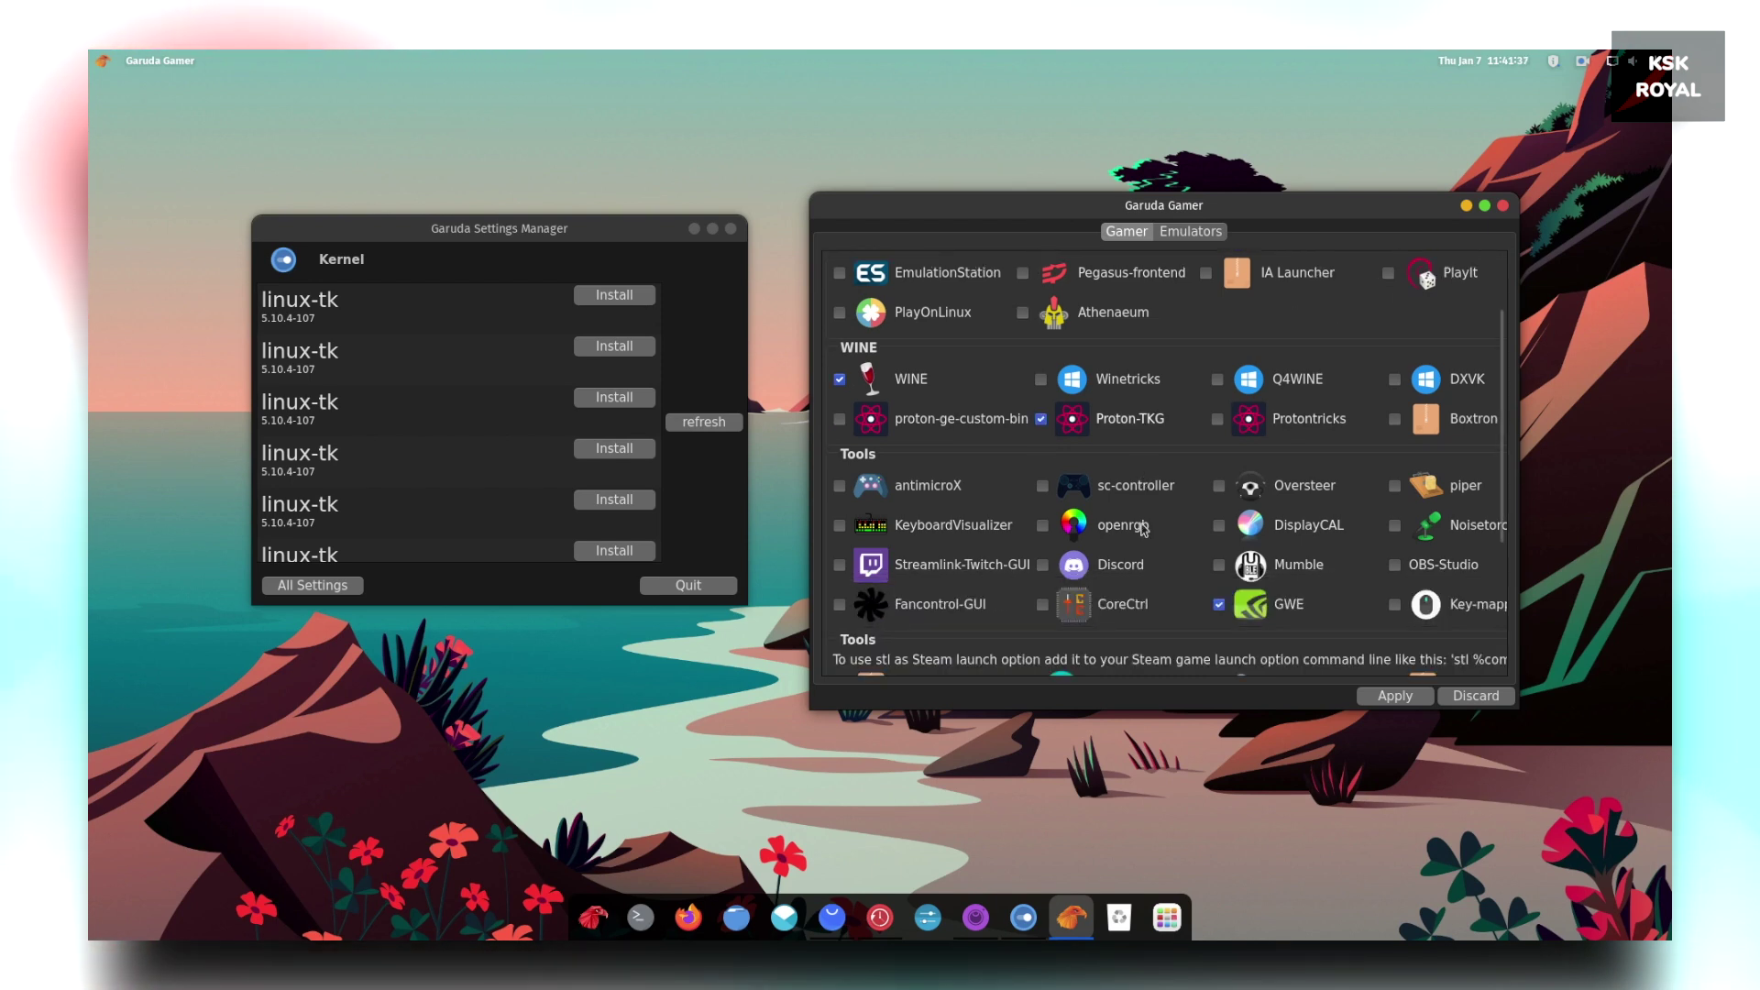
pyautogui.scroll(-1, 1141, 530)
pyautogui.scroll(-1, 1142, 530)
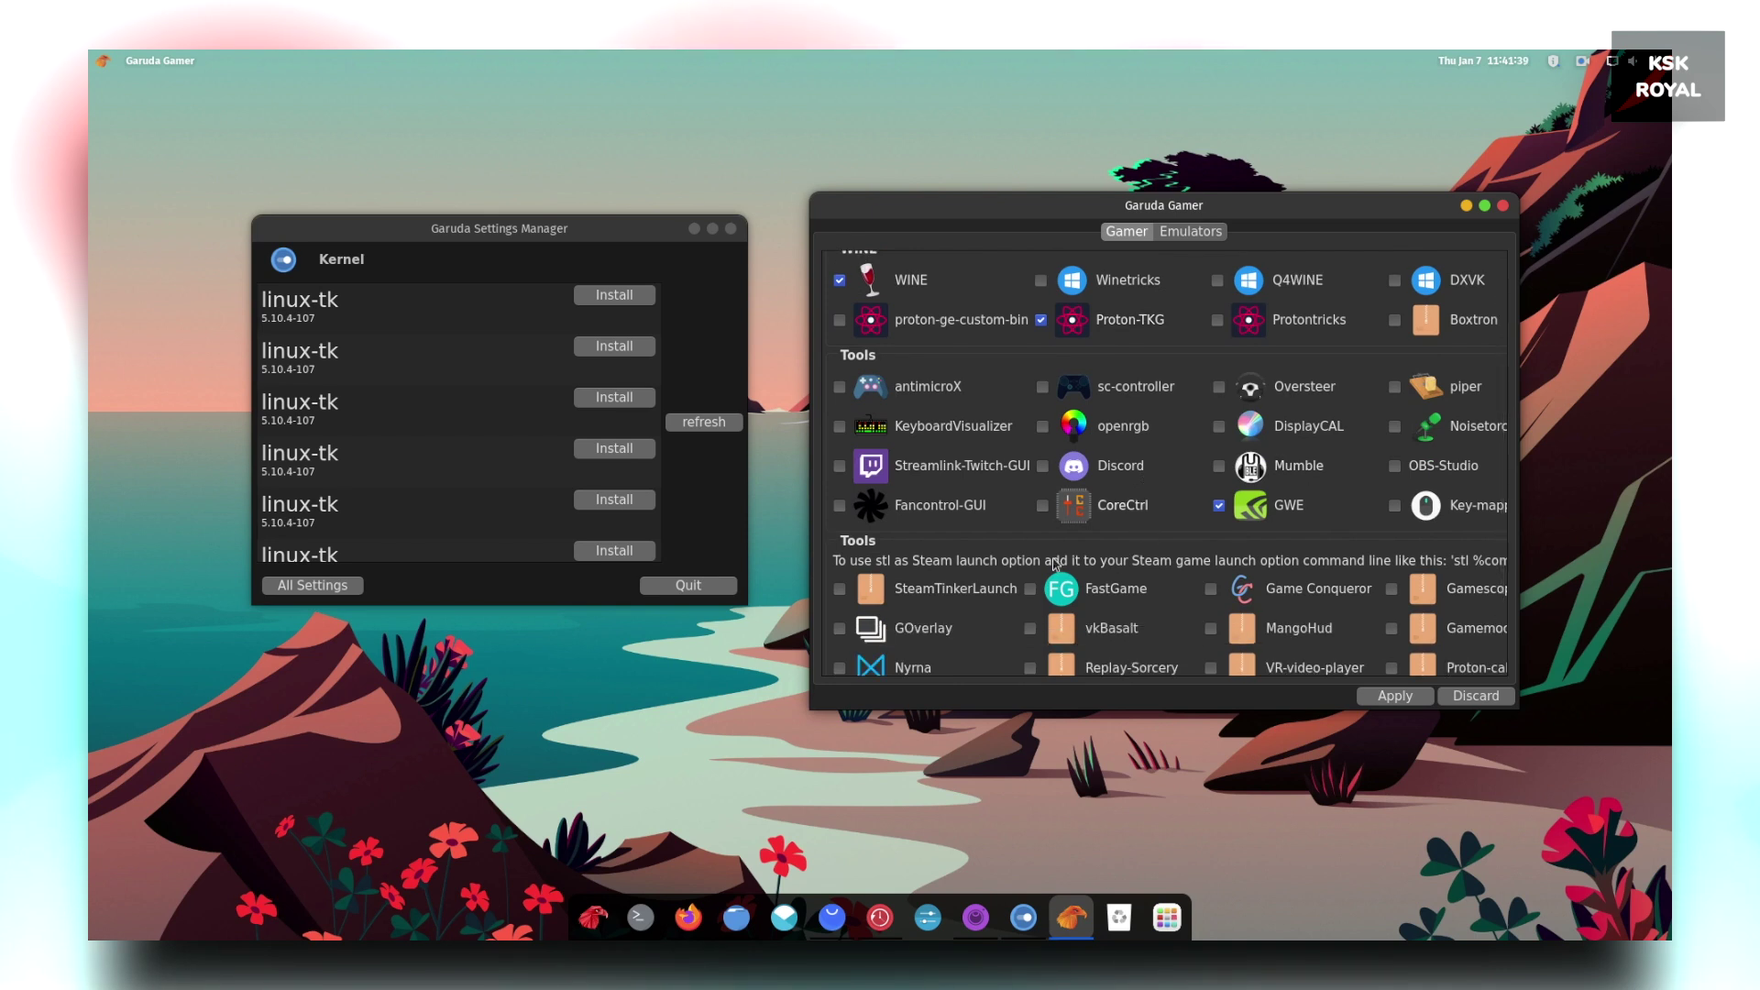
pyautogui.scroll(-1, 1020, 602)
pyautogui.scroll(-1, 1020, 603)
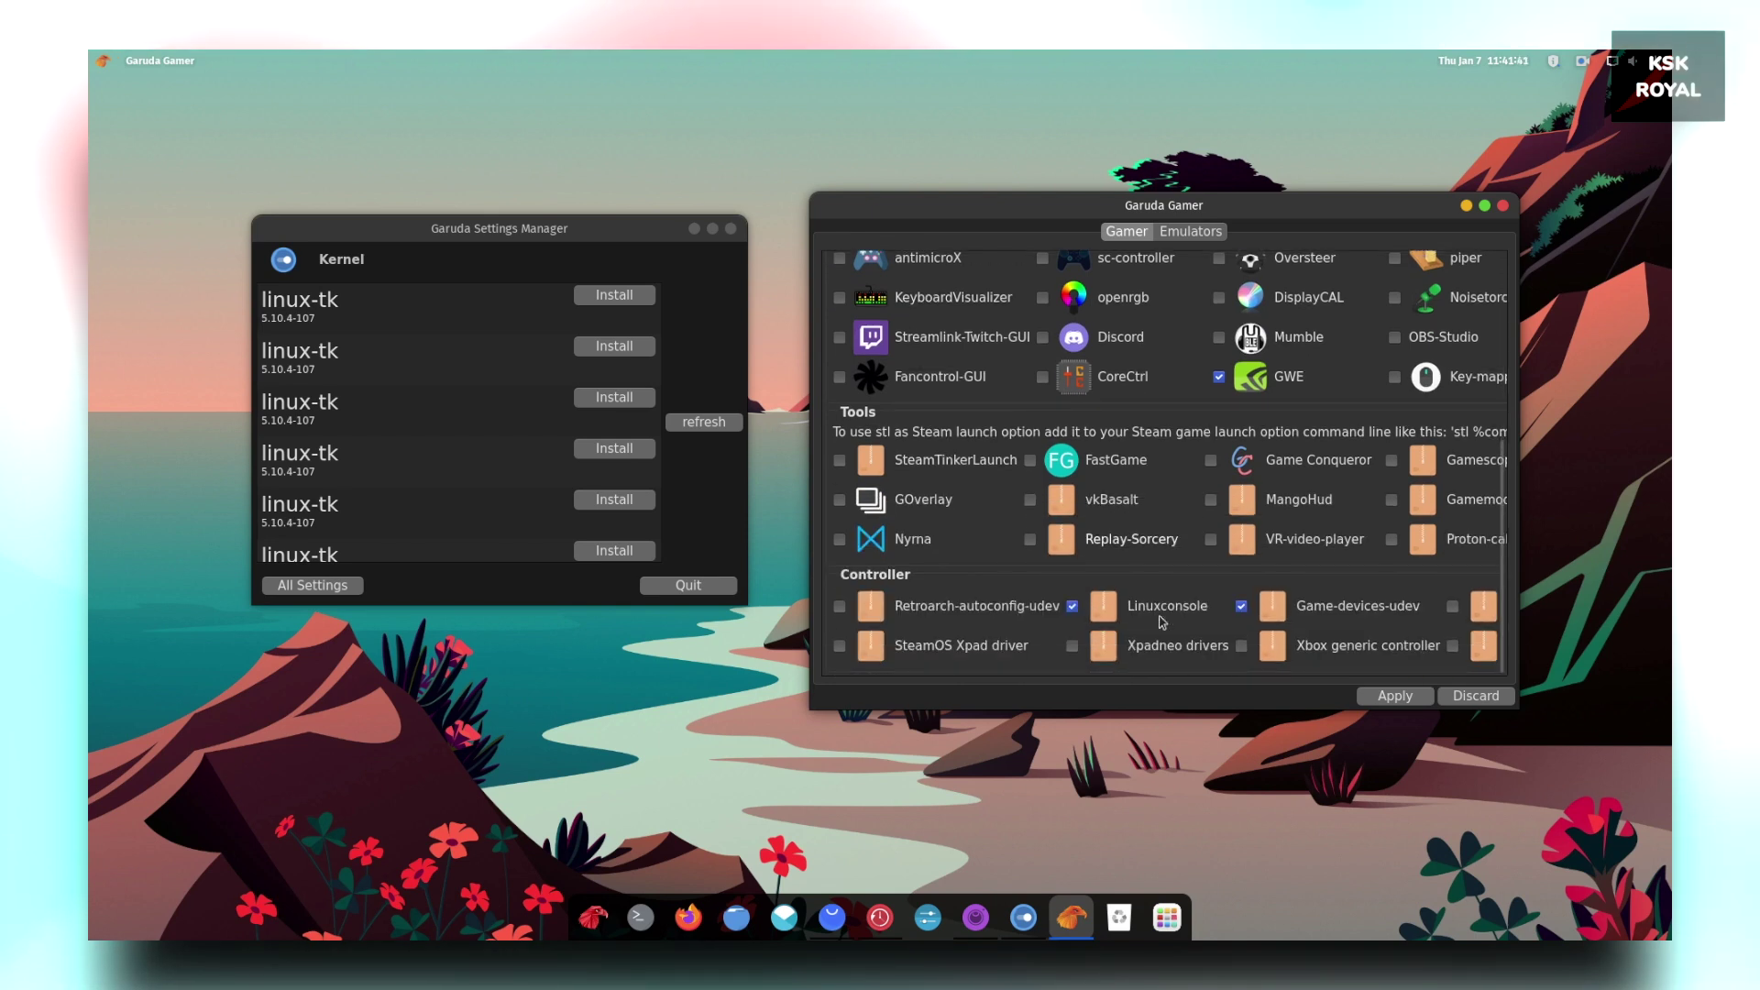
pyautogui.scroll(5, 1161, 622)
pyautogui.click(1196, 233)
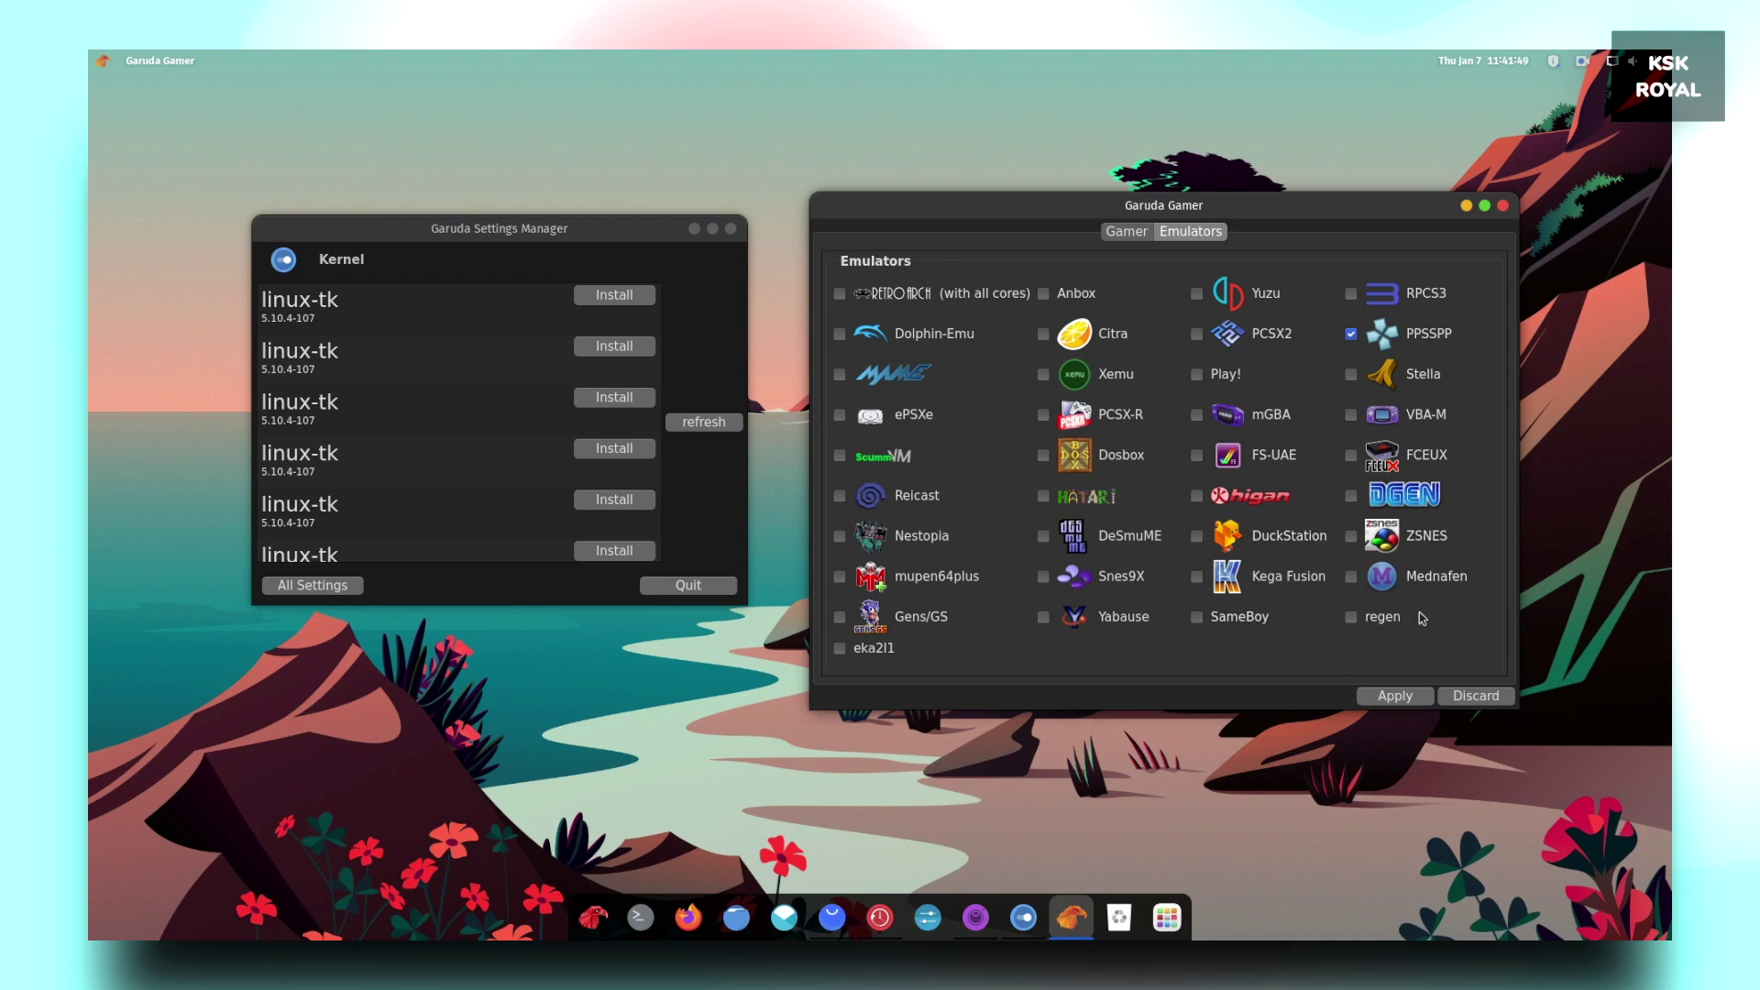
# Apply the Garuda Gamer package selection, then launch Timeshift and move its window up.
pyautogui.click(1395, 697)
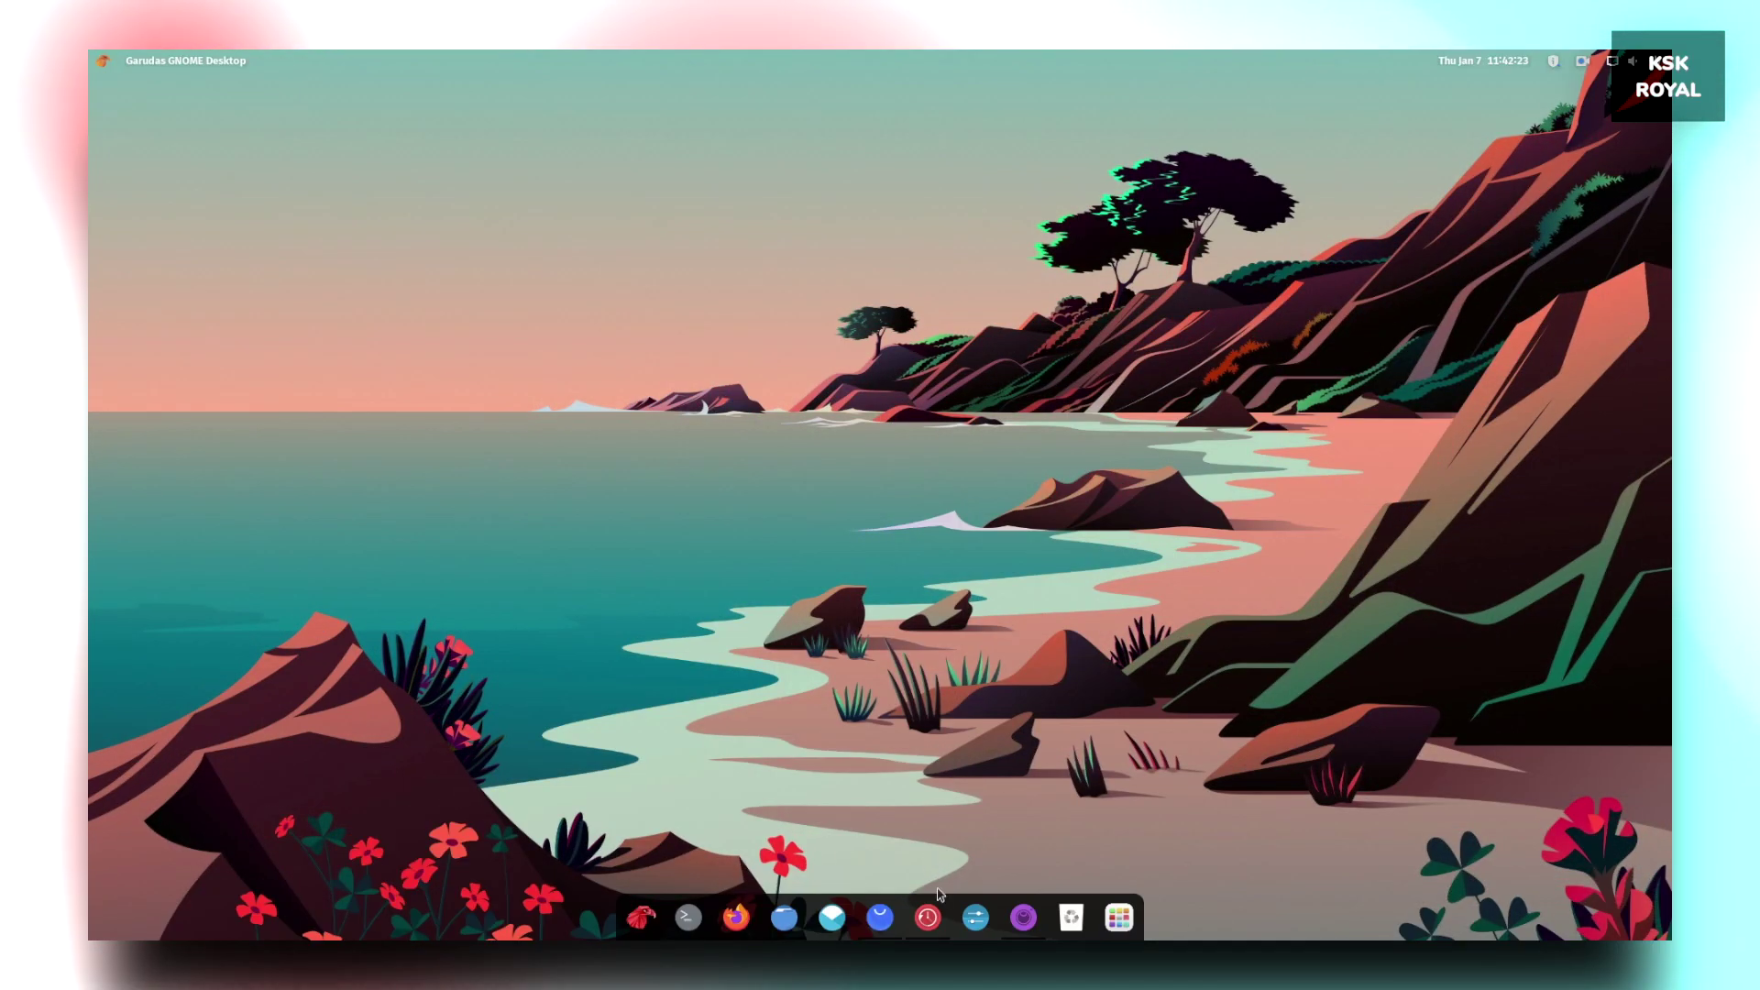
pyautogui.click(928, 916)
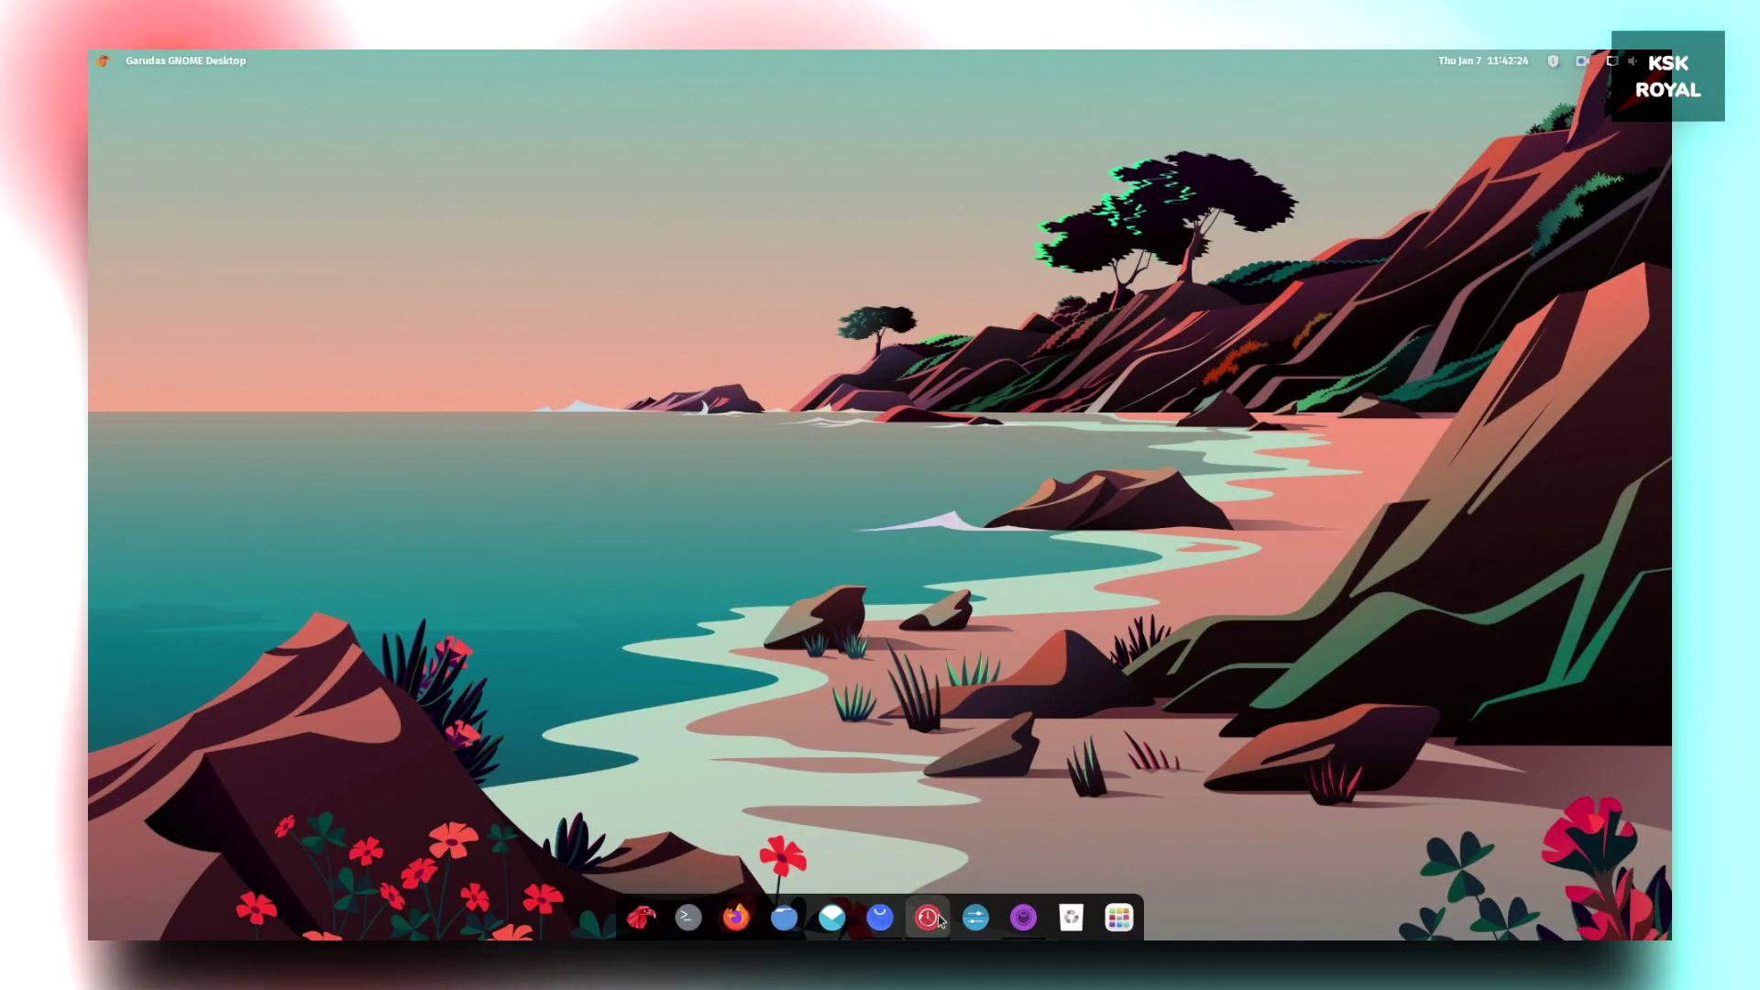
pyautogui.moveTo(747, 389); pyautogui.dragTo(1071, 244)
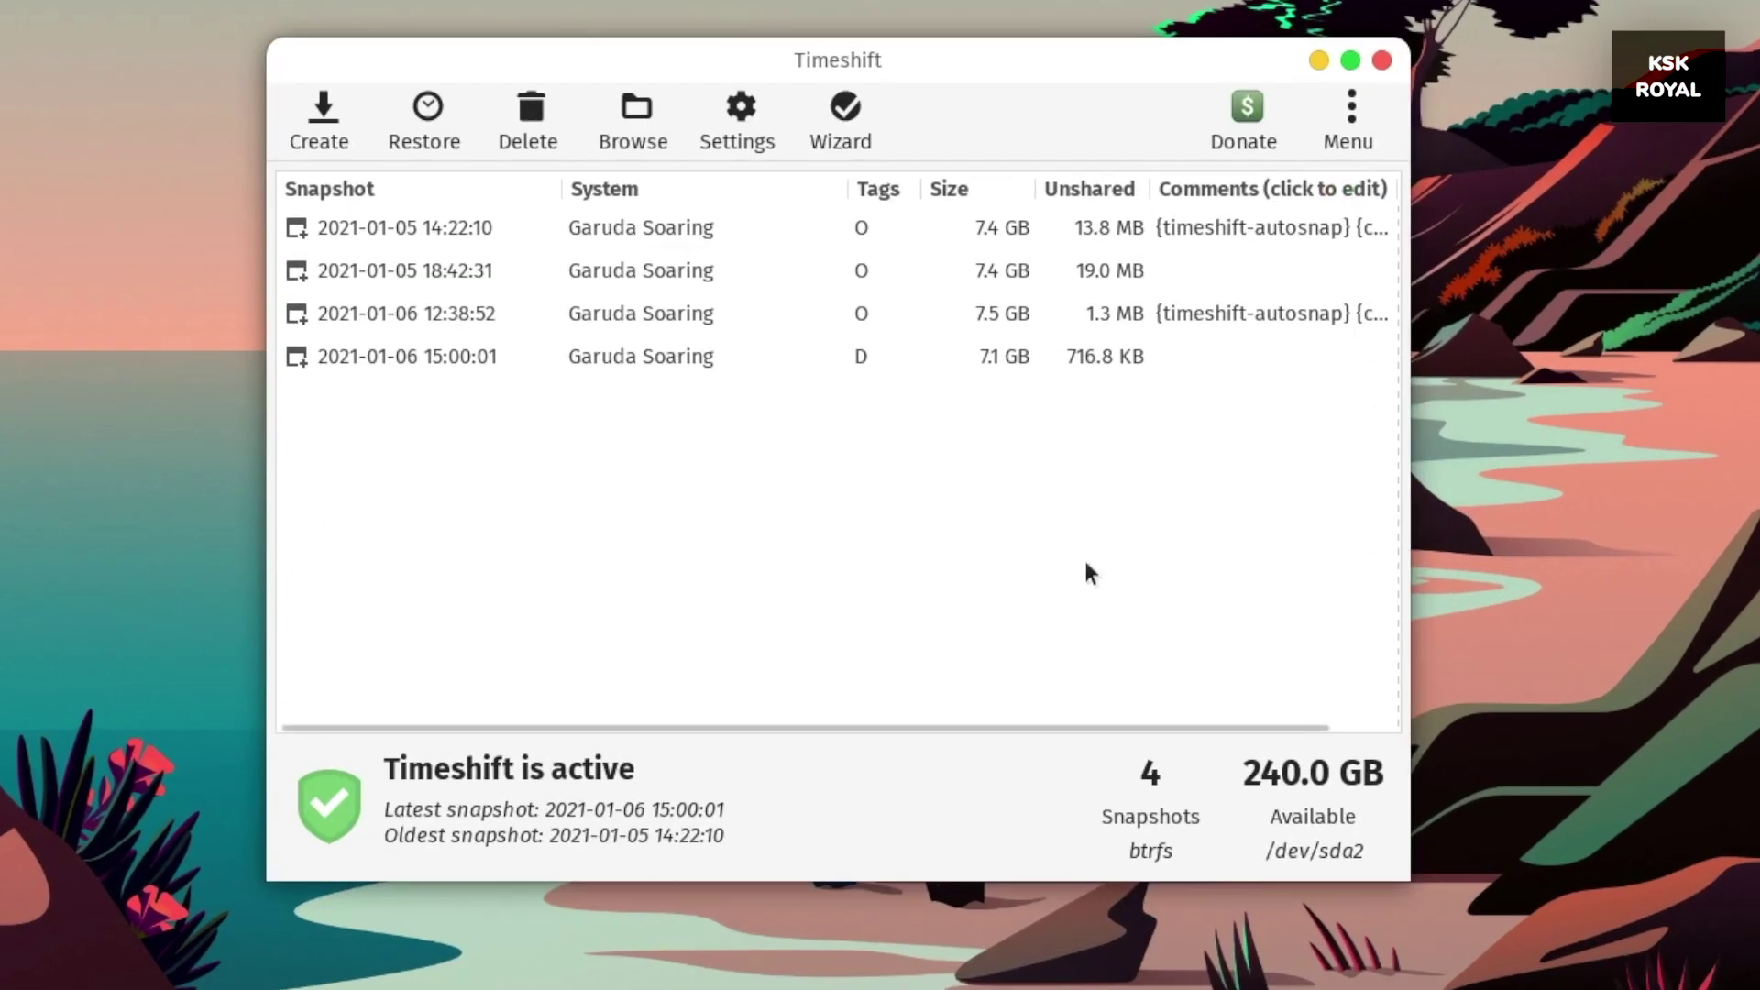
# Inspect the three January snapshots and create a new system snapshot.
pyautogui.click(410, 228)
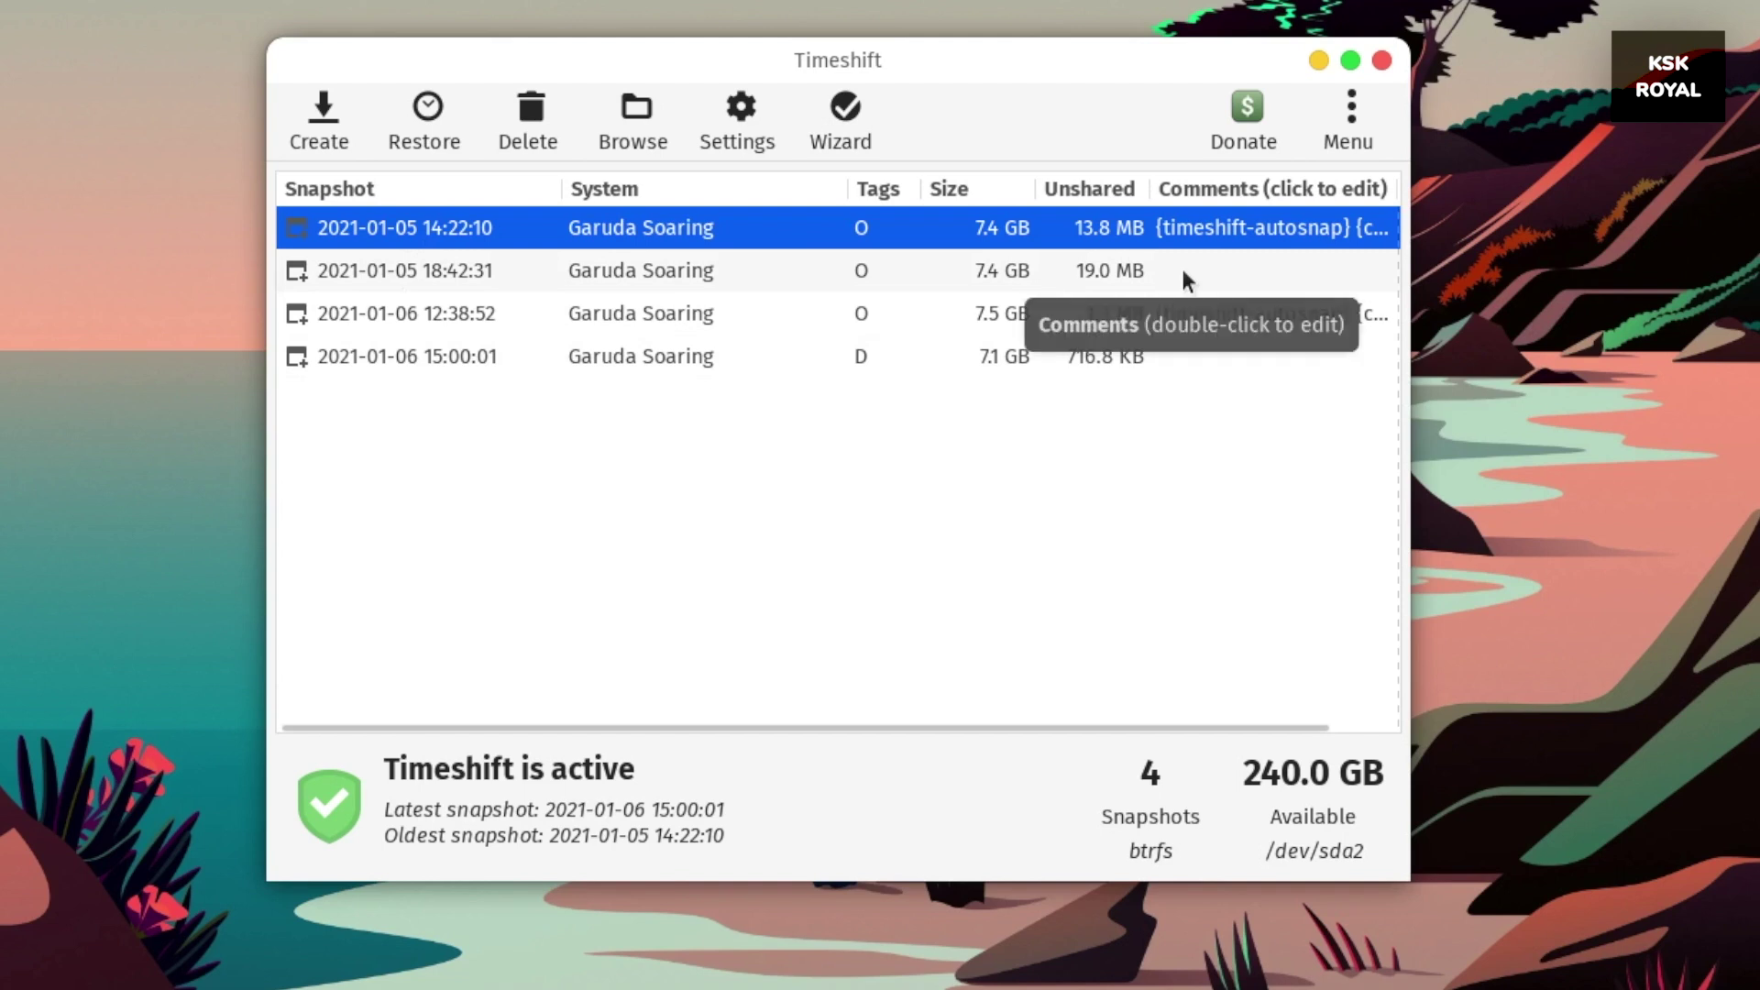
pyautogui.click(1130, 268)
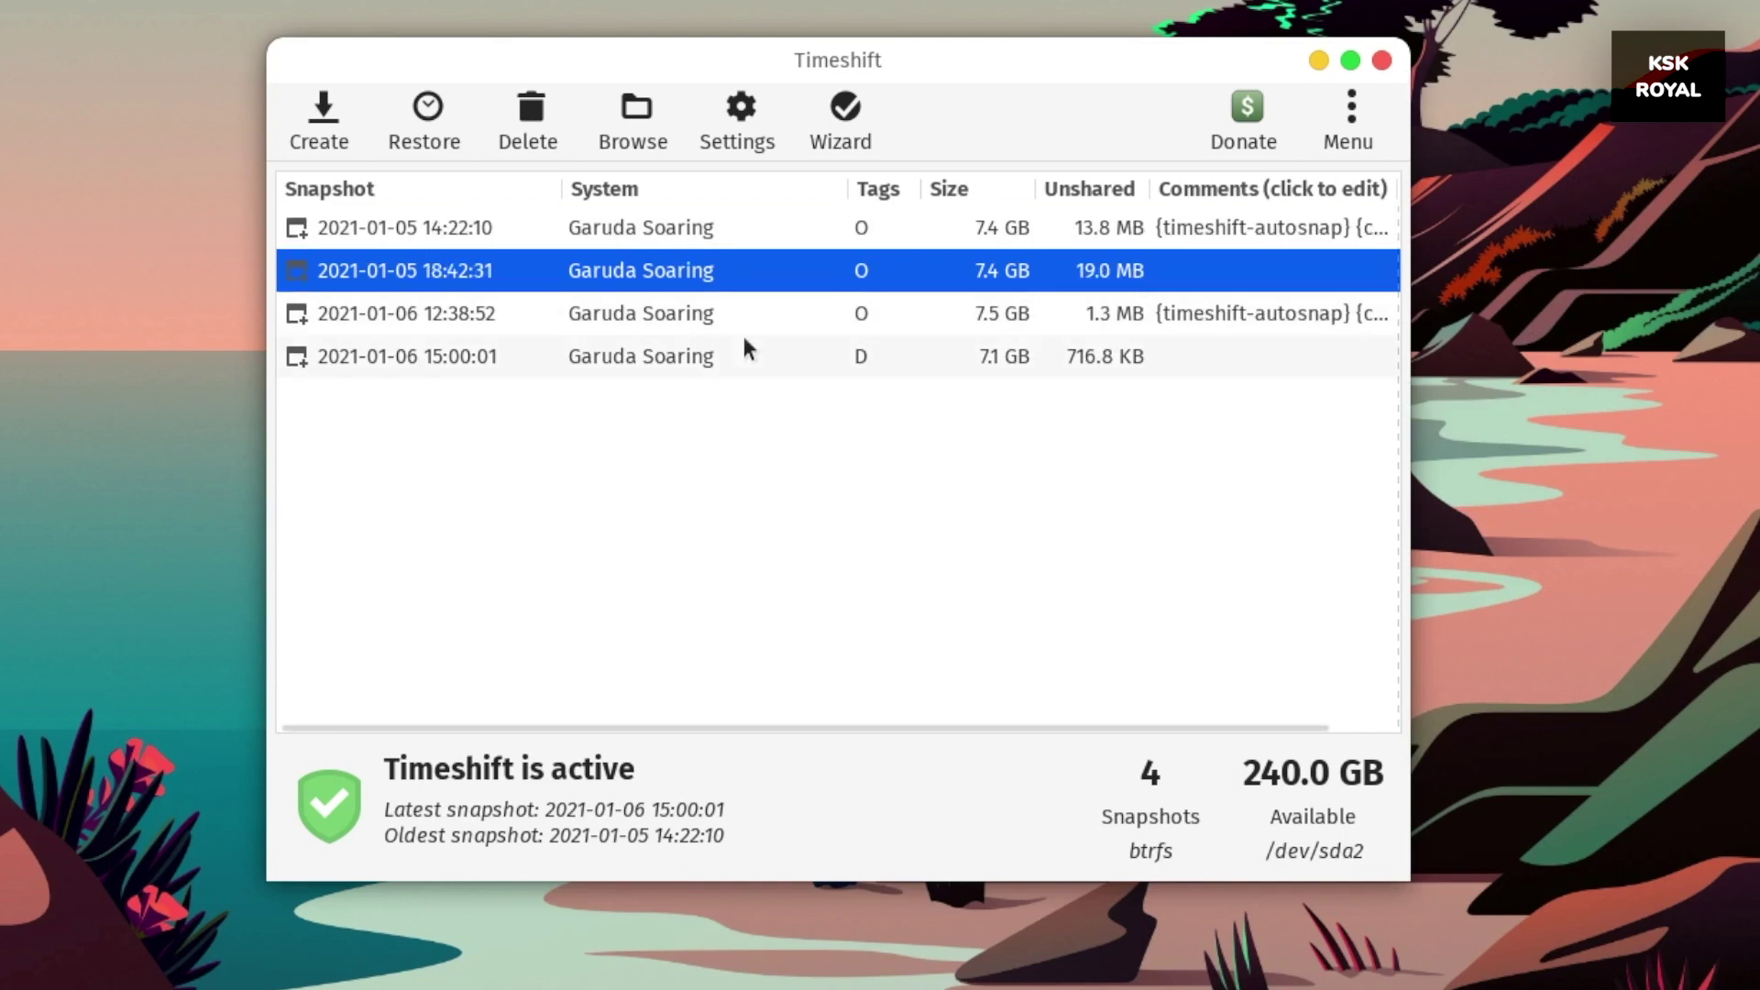
pyautogui.click(1228, 312)
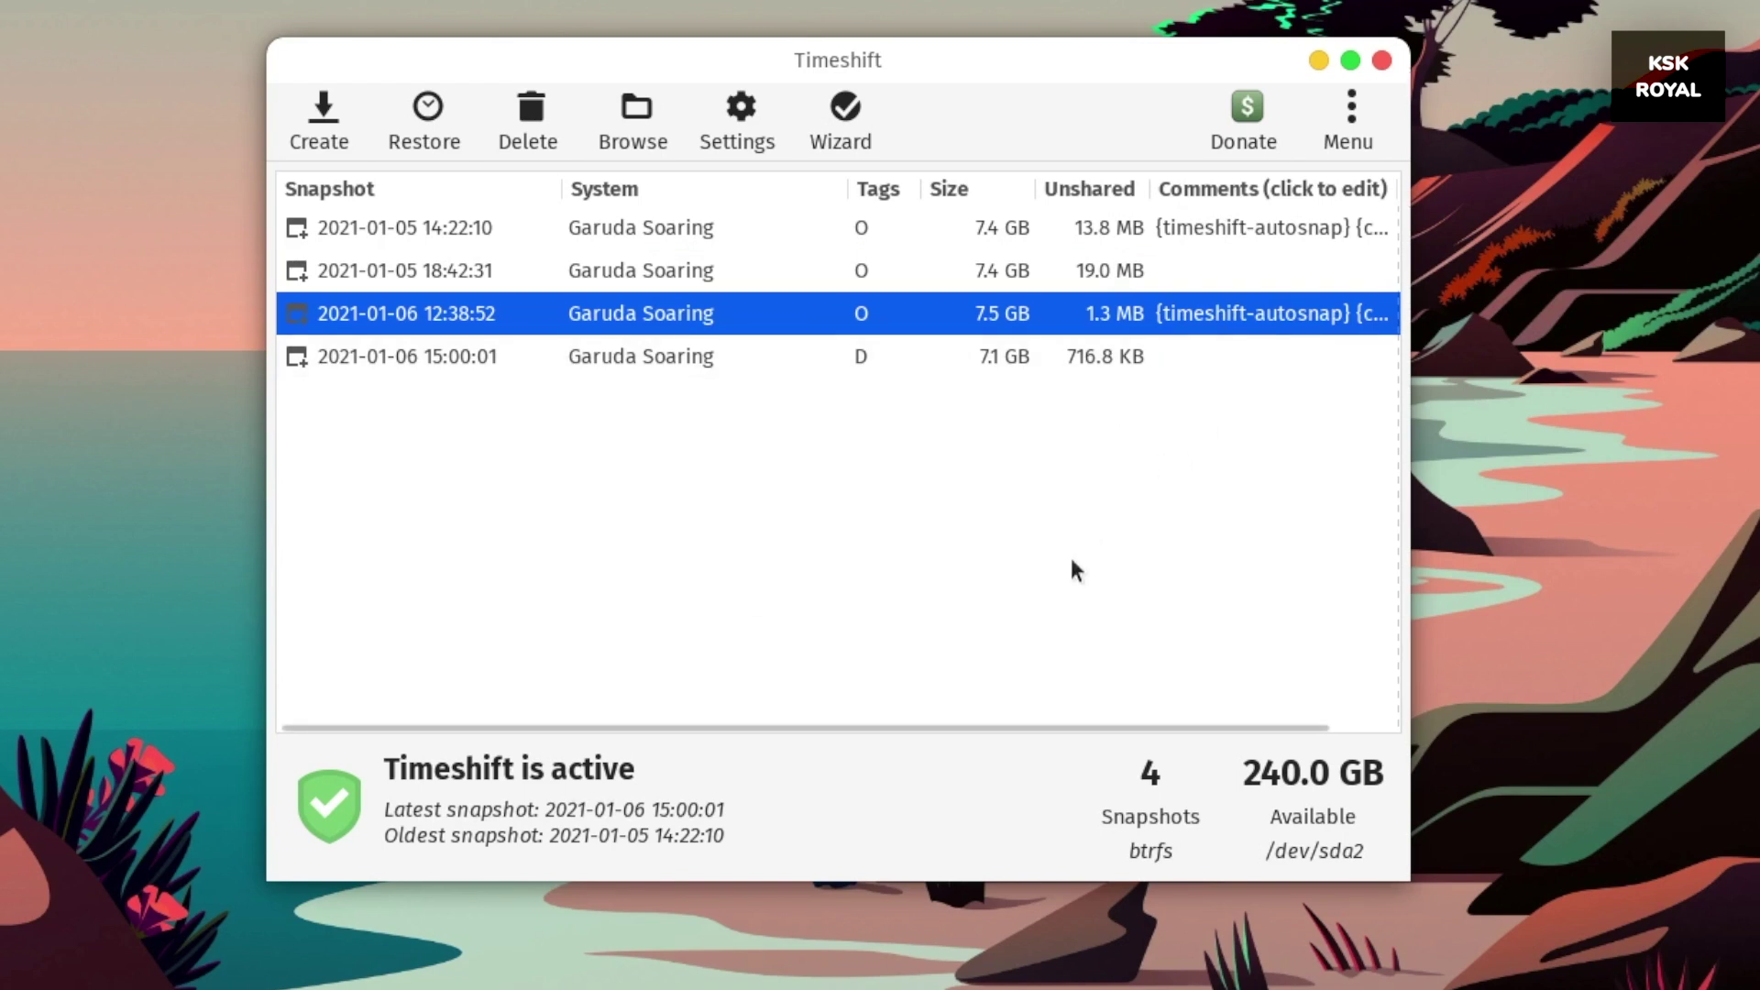
pyautogui.click(319, 120)
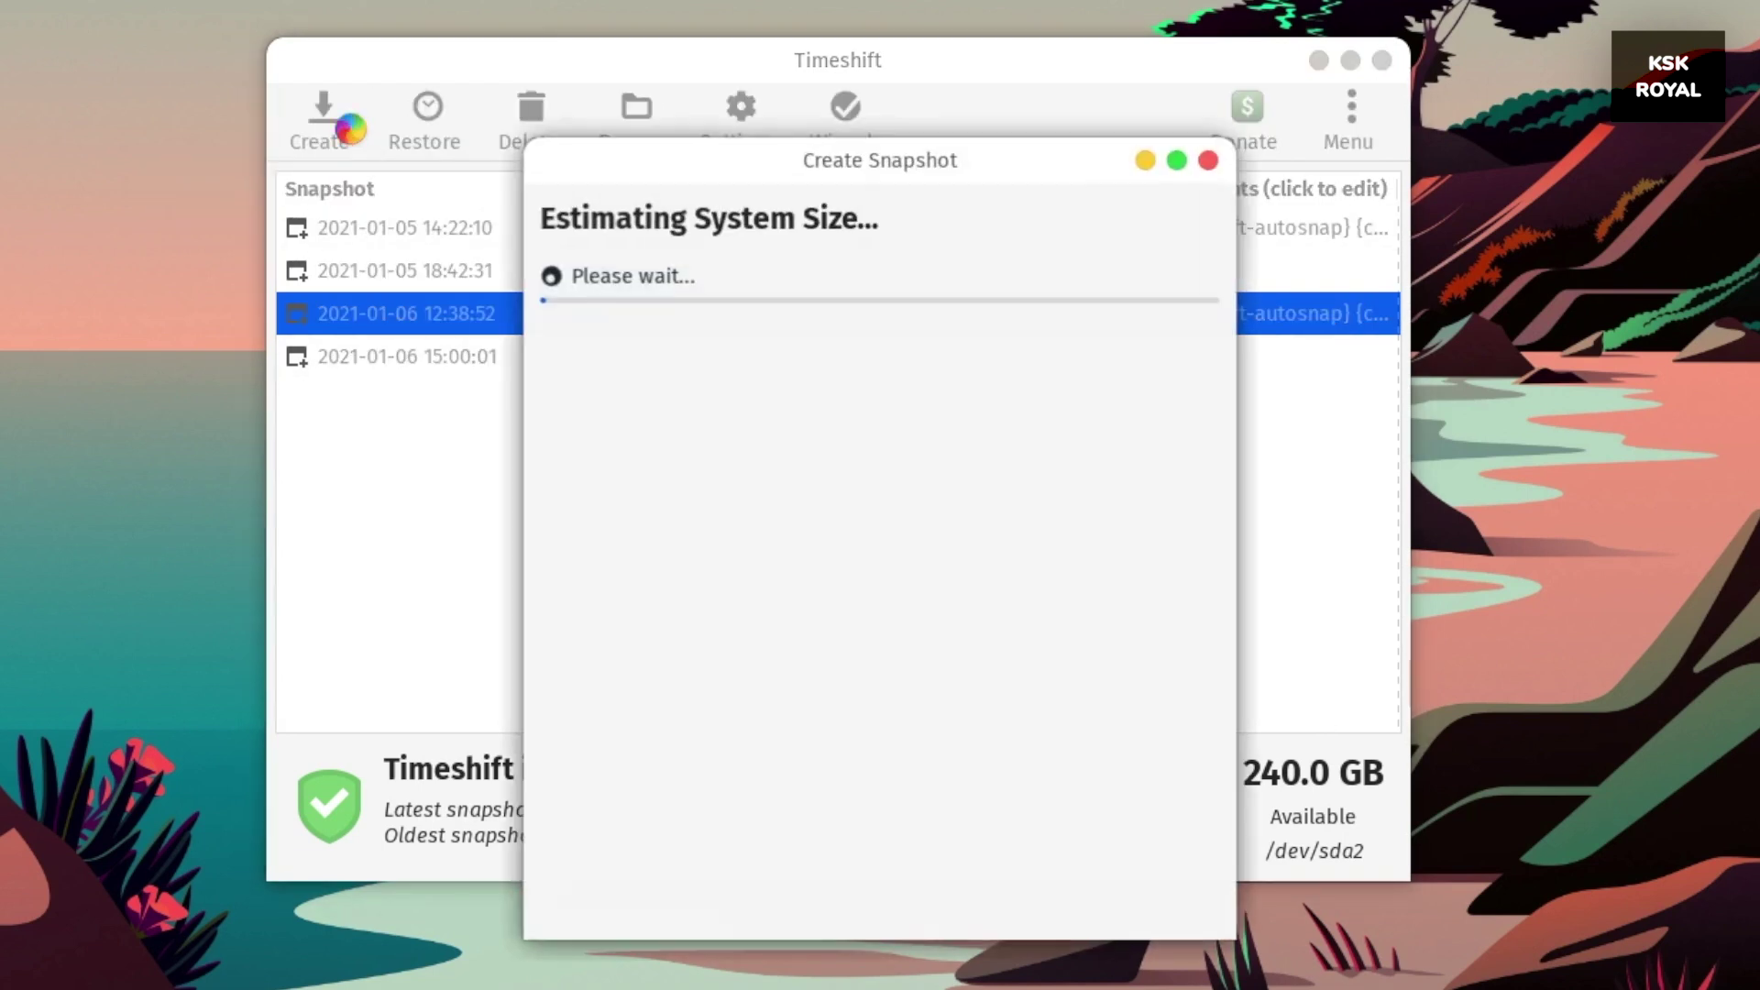
pyautogui.press('Escape')
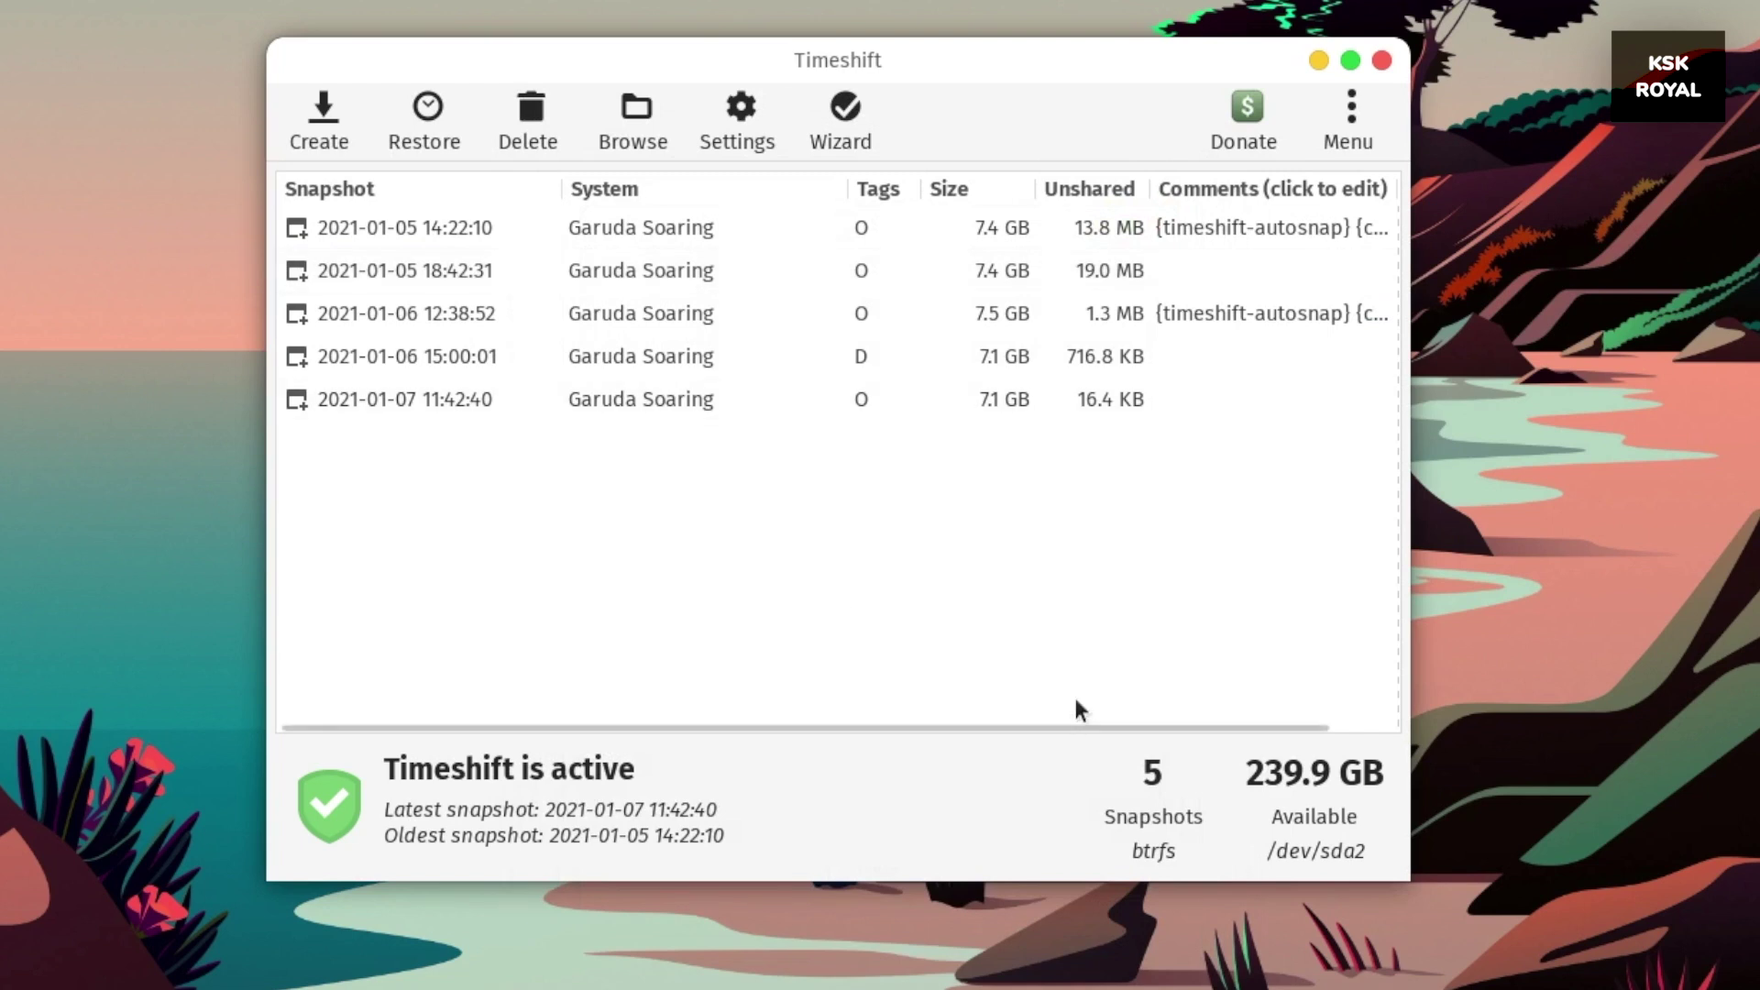
# Review the Location and Schedule pages of Timeshift settings.
pyautogui.click(738, 119)
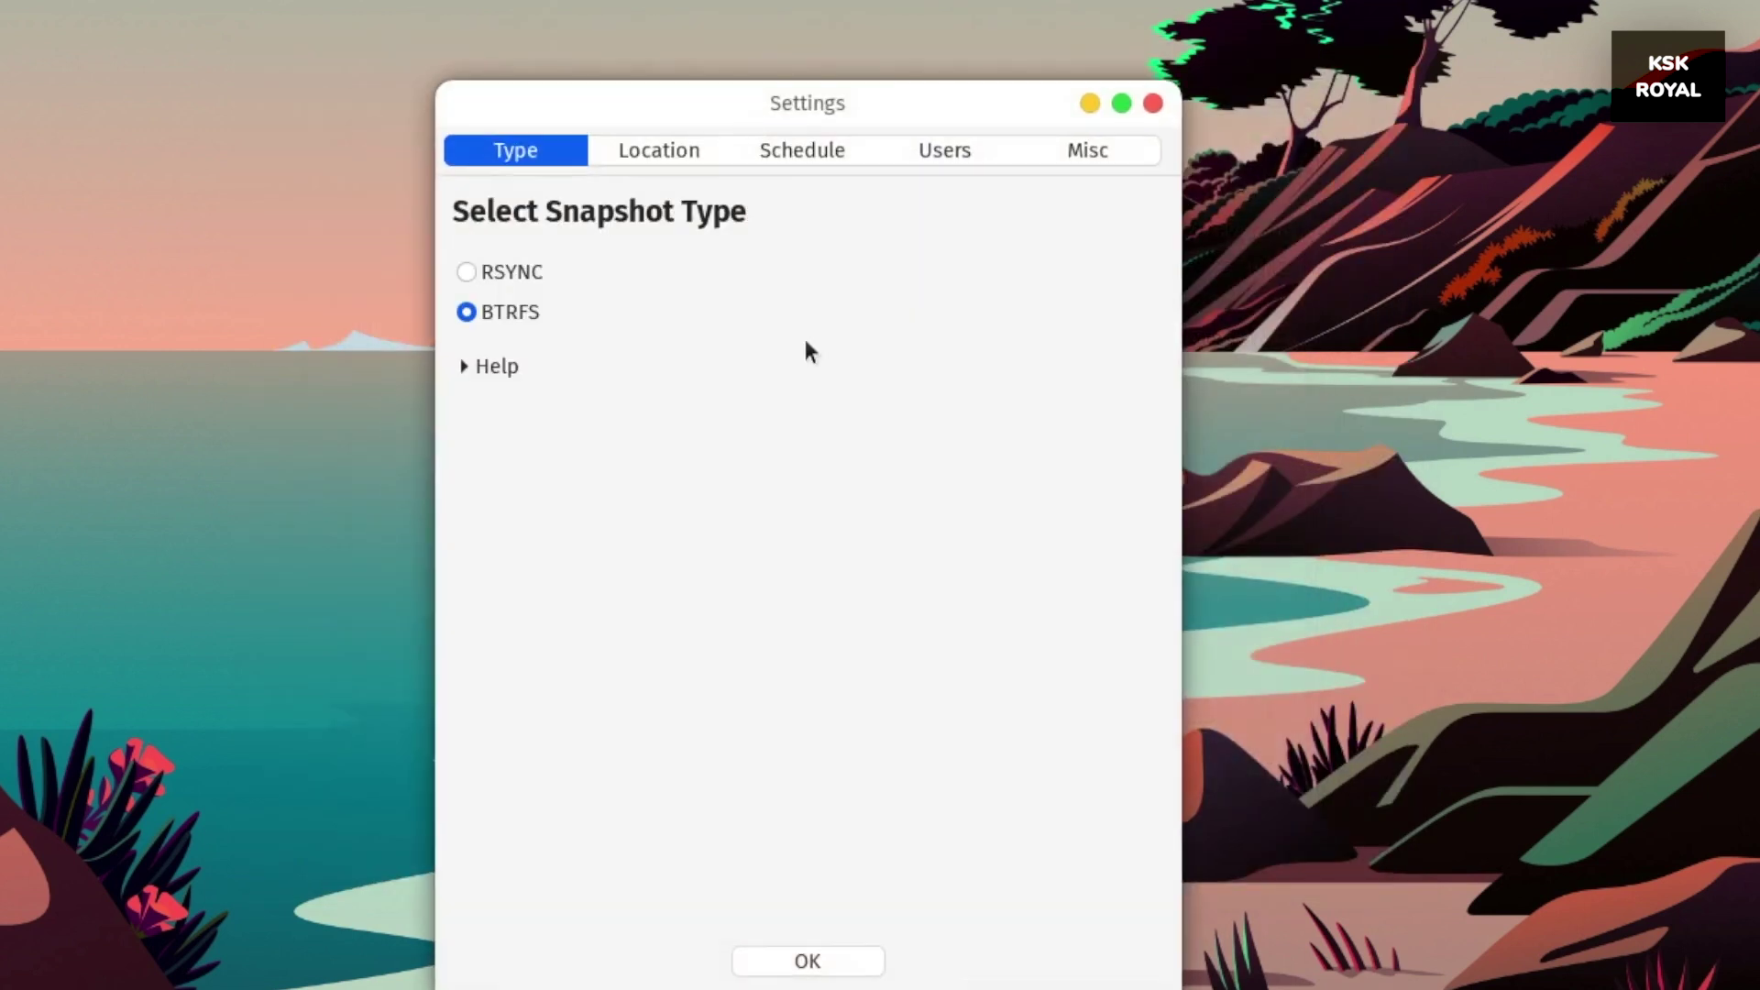
pyautogui.click(689, 150)
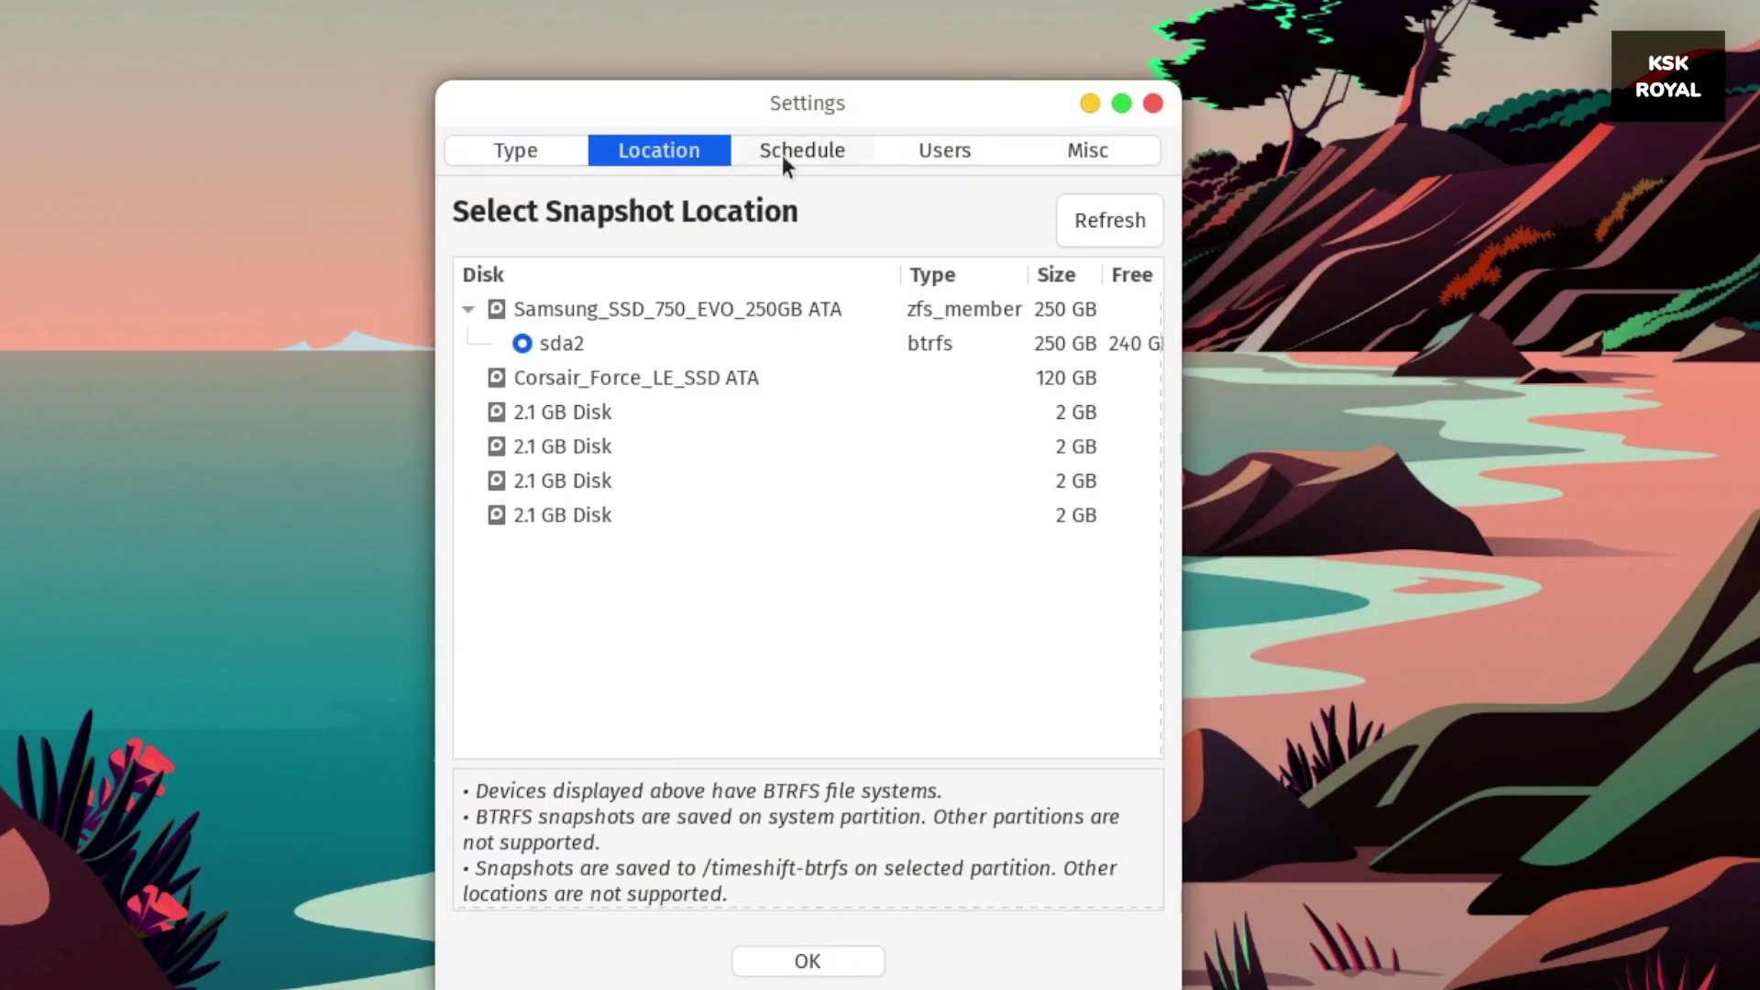
pyautogui.click(802, 154)
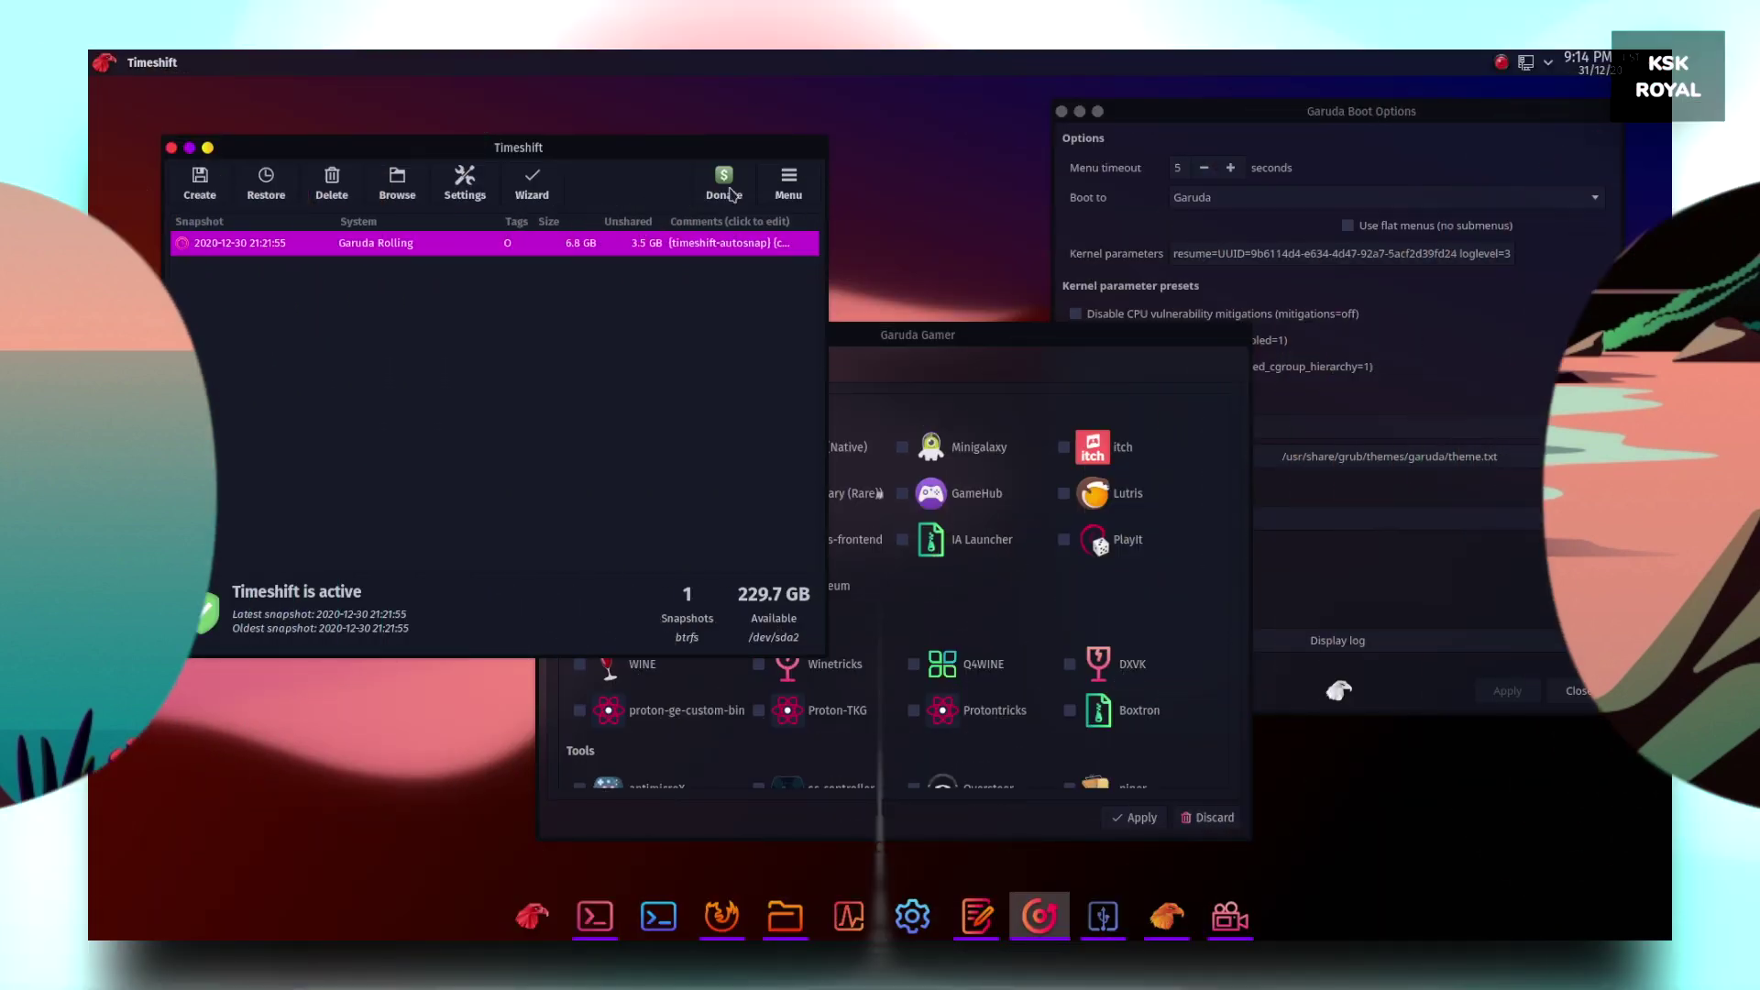
# Bring Boot Options forward and increase Menu timeout to 14 seconds.
pyautogui.click(1208, 167)
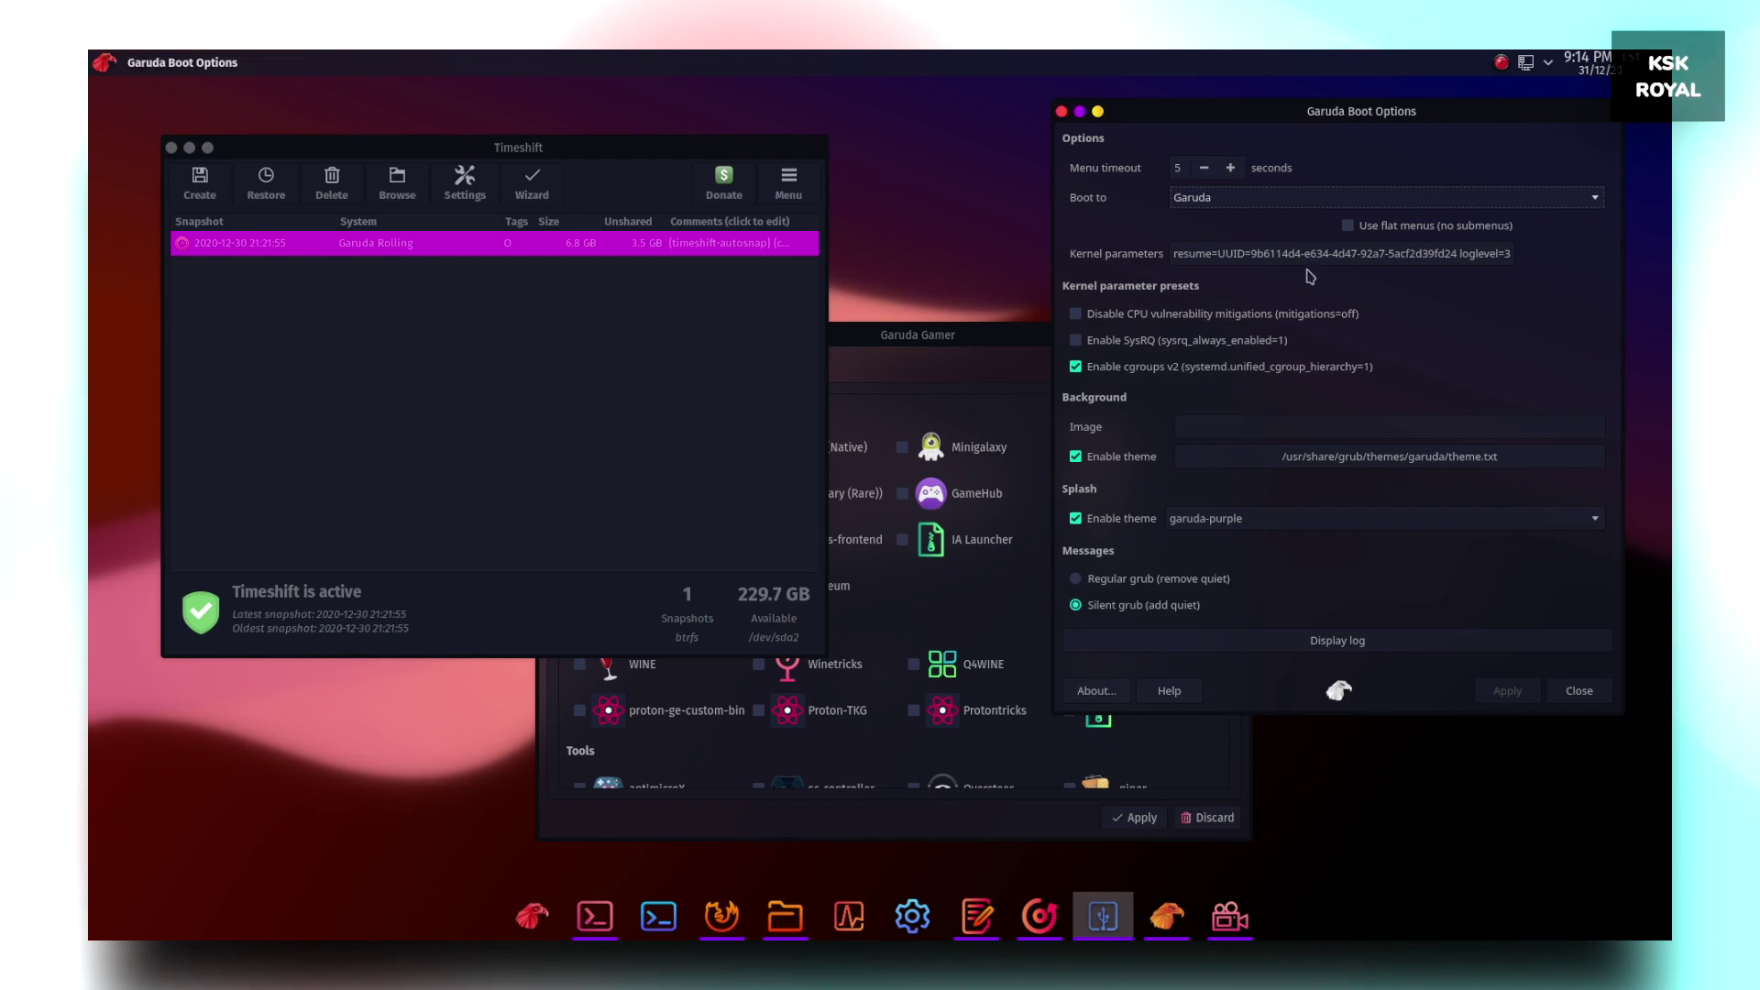
pyautogui.click(1229, 168)
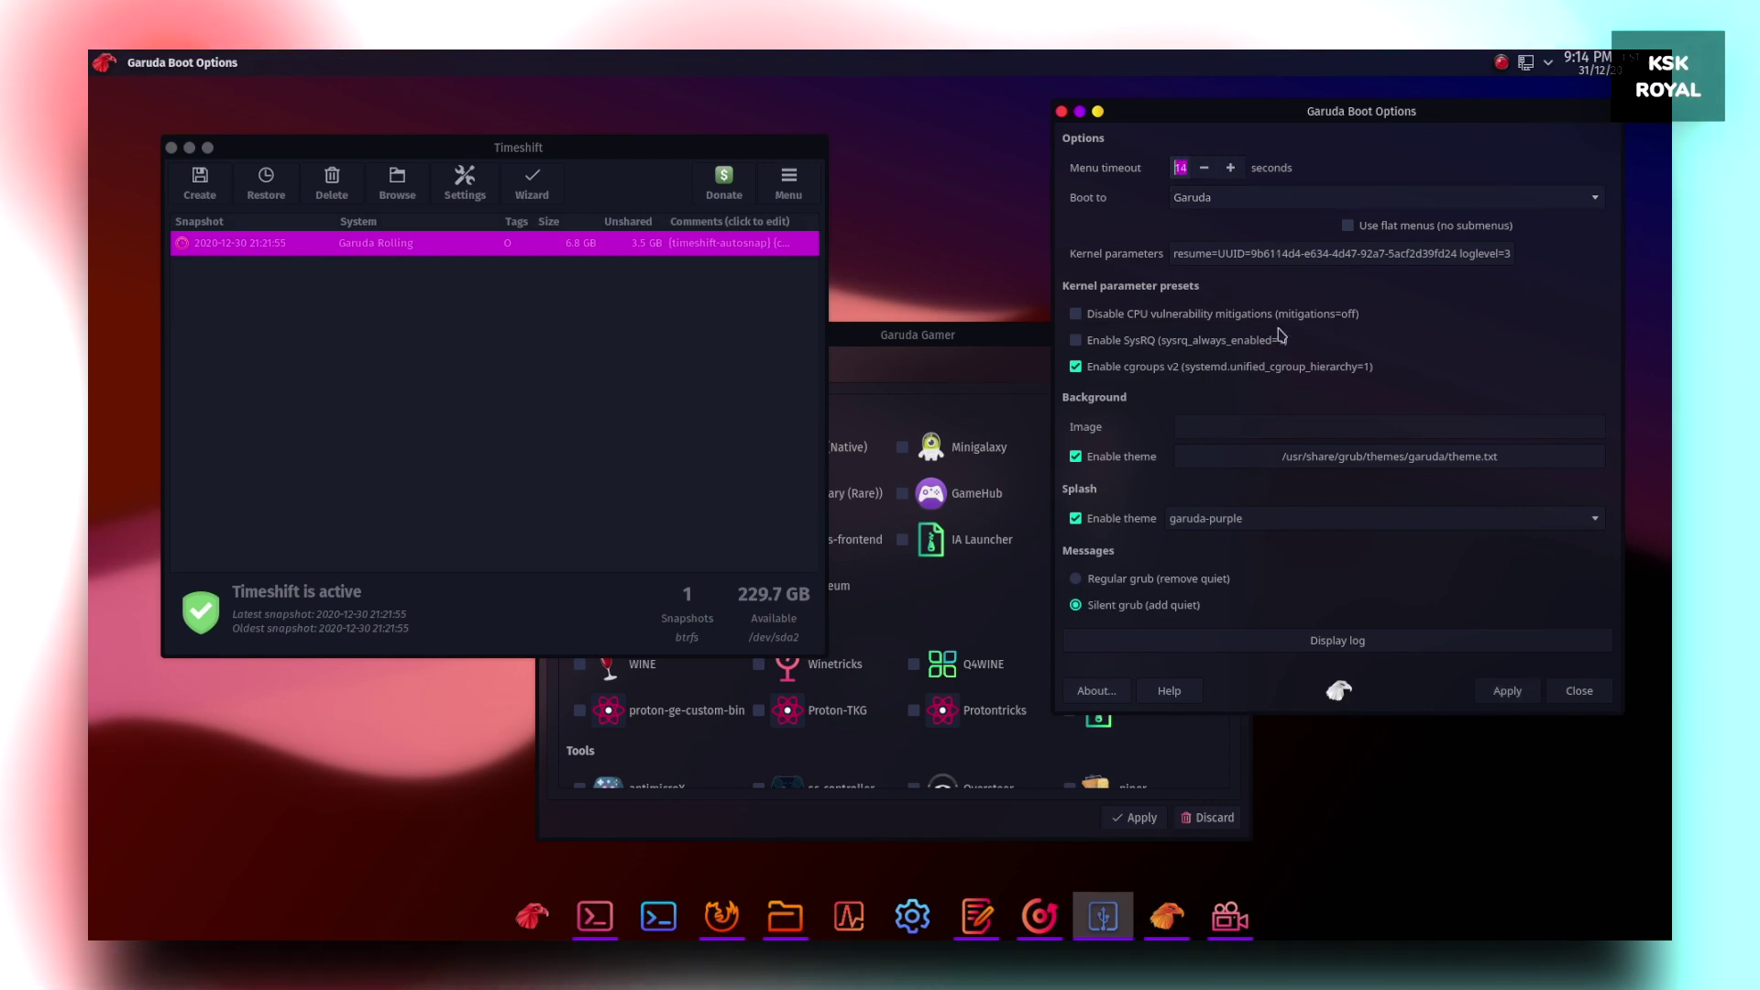
# Tick PlayOnLinux in Garuda Gamer, apply, and submit the password prompt.
pyautogui.click(981, 348)
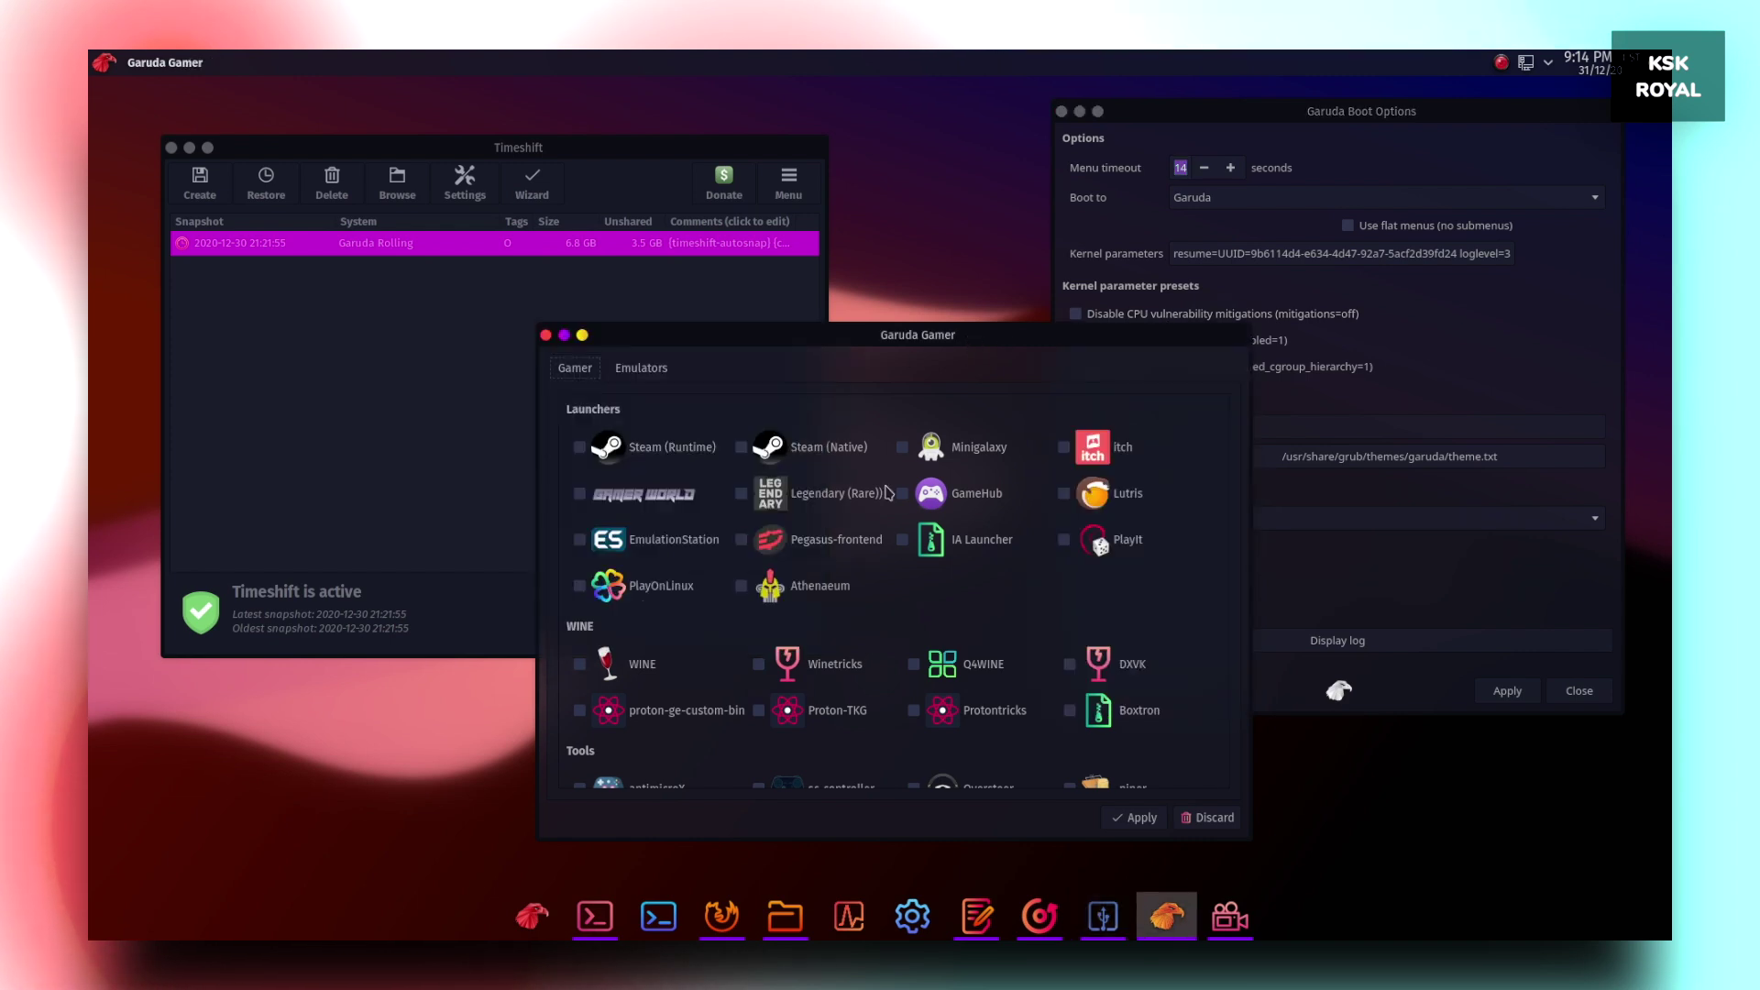
pyautogui.scroll(-3, 1027, 721)
pyautogui.scroll(-2, 1027, 723)
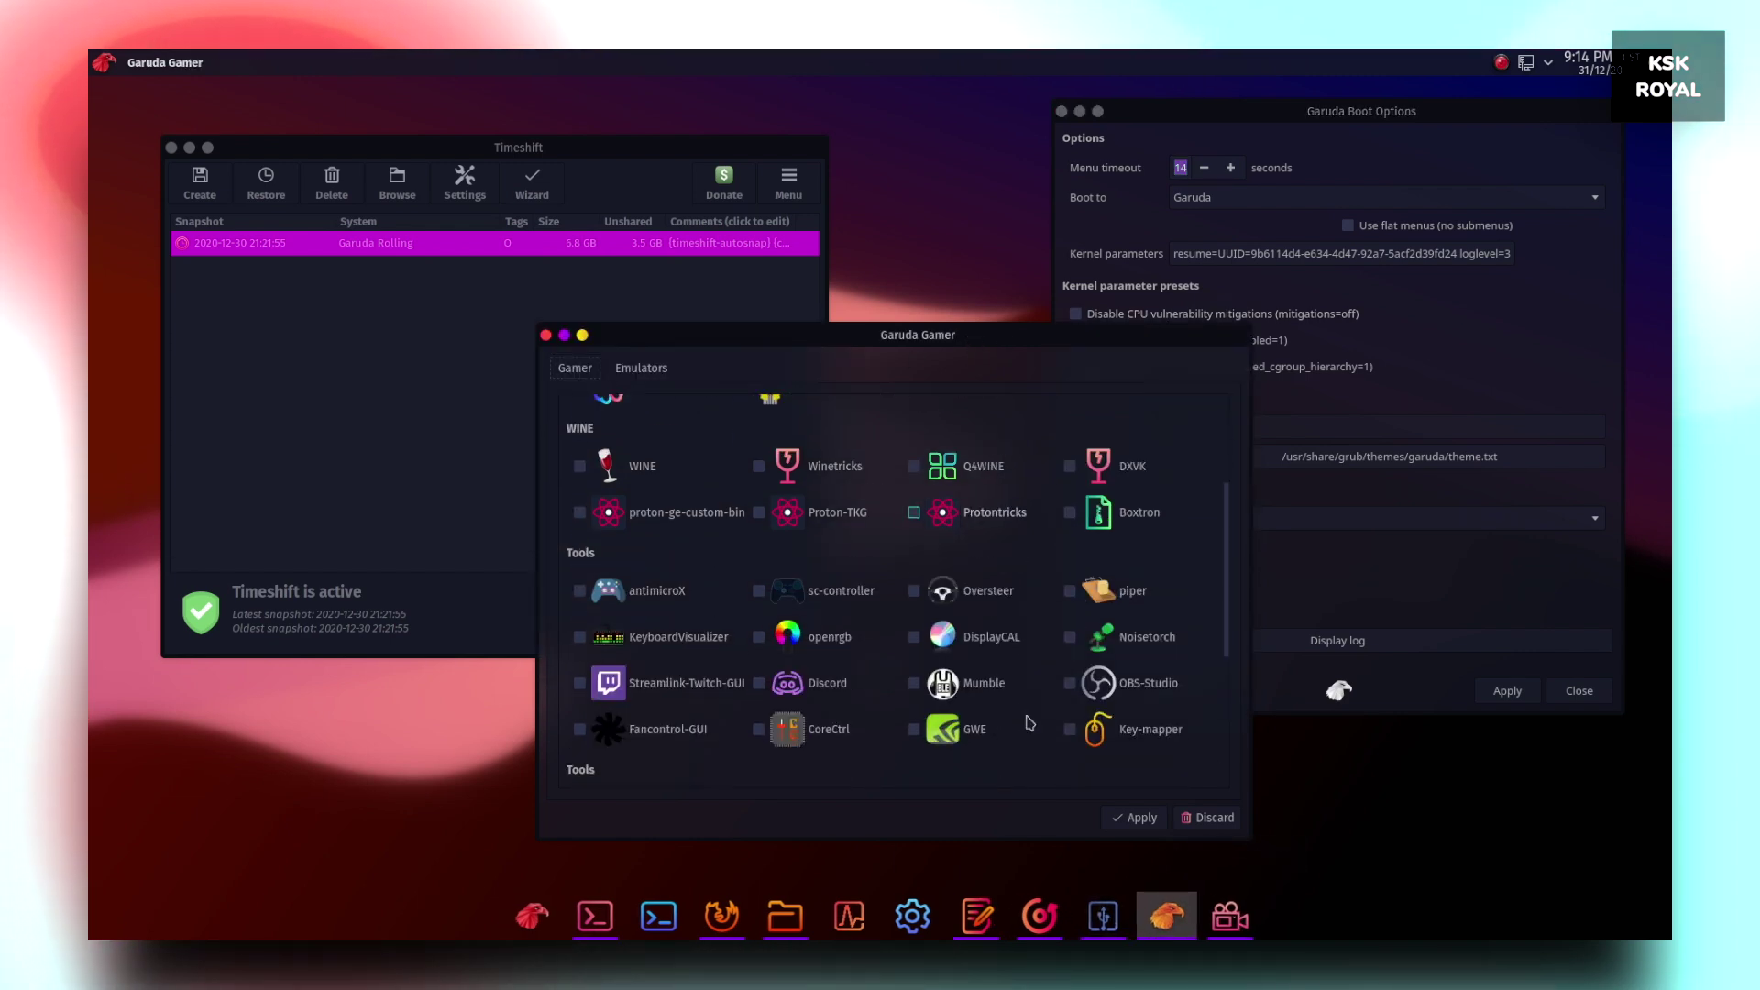
pyautogui.scroll(-2, 1028, 722)
pyautogui.scroll(-2, 1026, 722)
pyautogui.scroll(4, 1027, 722)
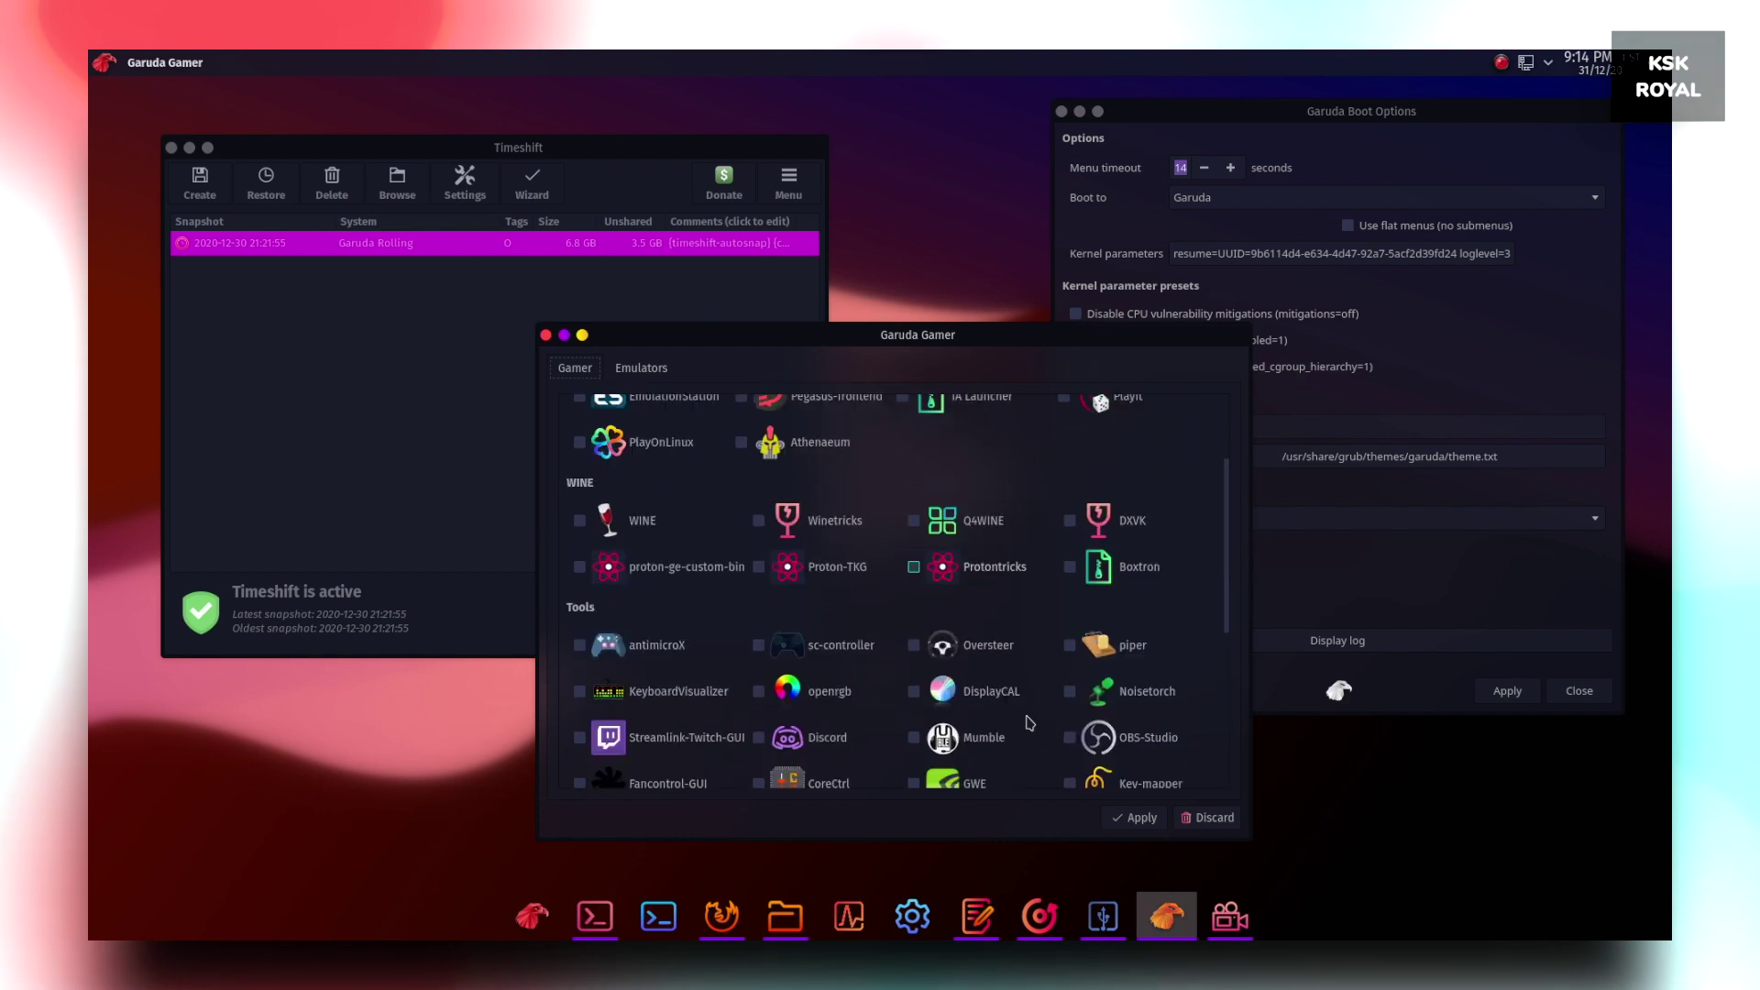
pyautogui.scroll(1, 1028, 722)
pyautogui.click(579, 491)
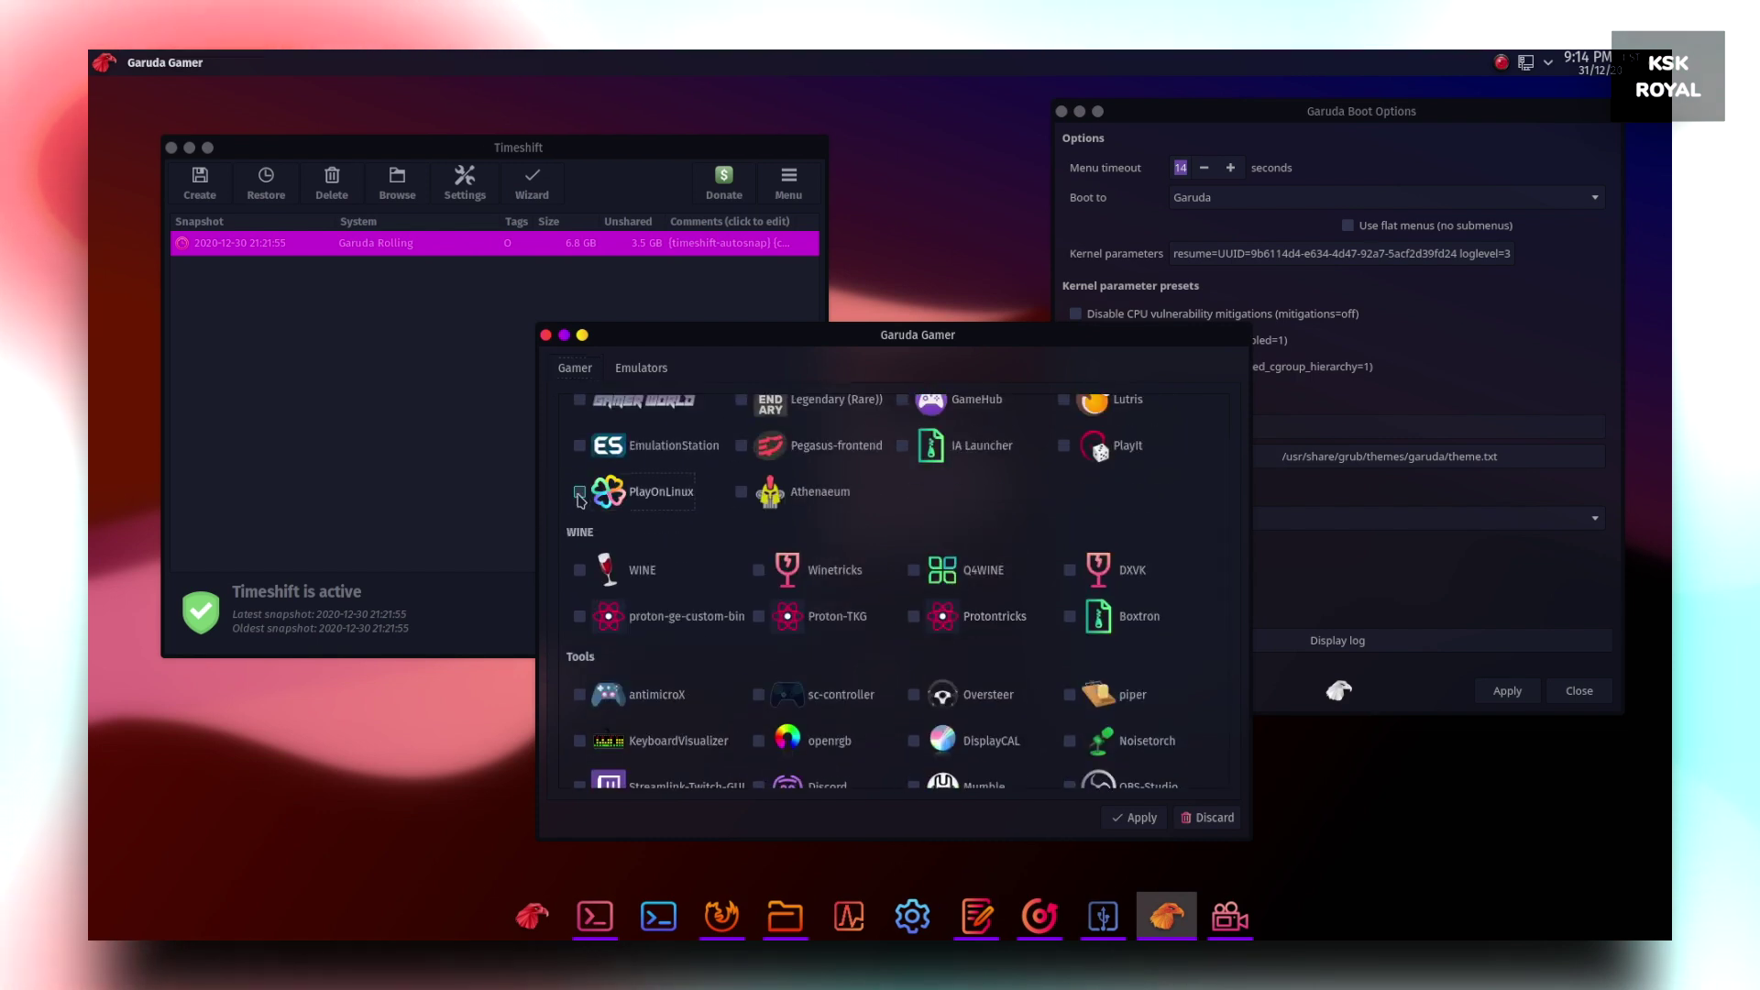
pyautogui.scroll(-3, 813, 557)
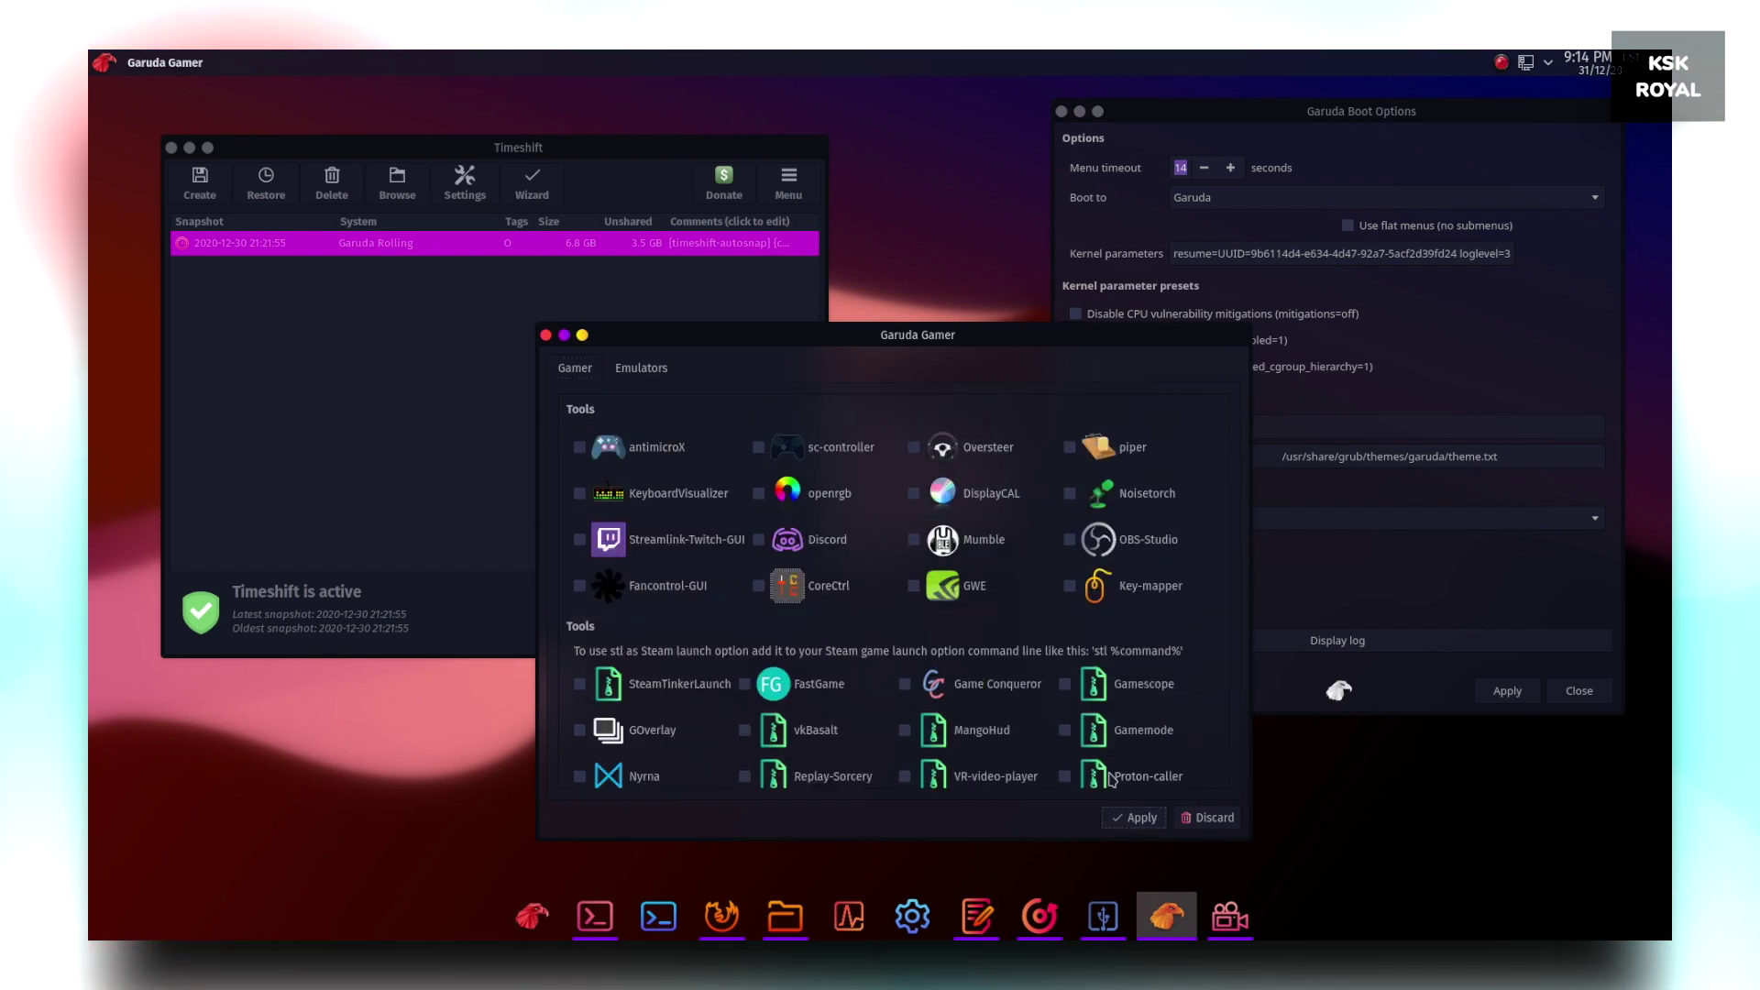
pyautogui.click(1135, 817)
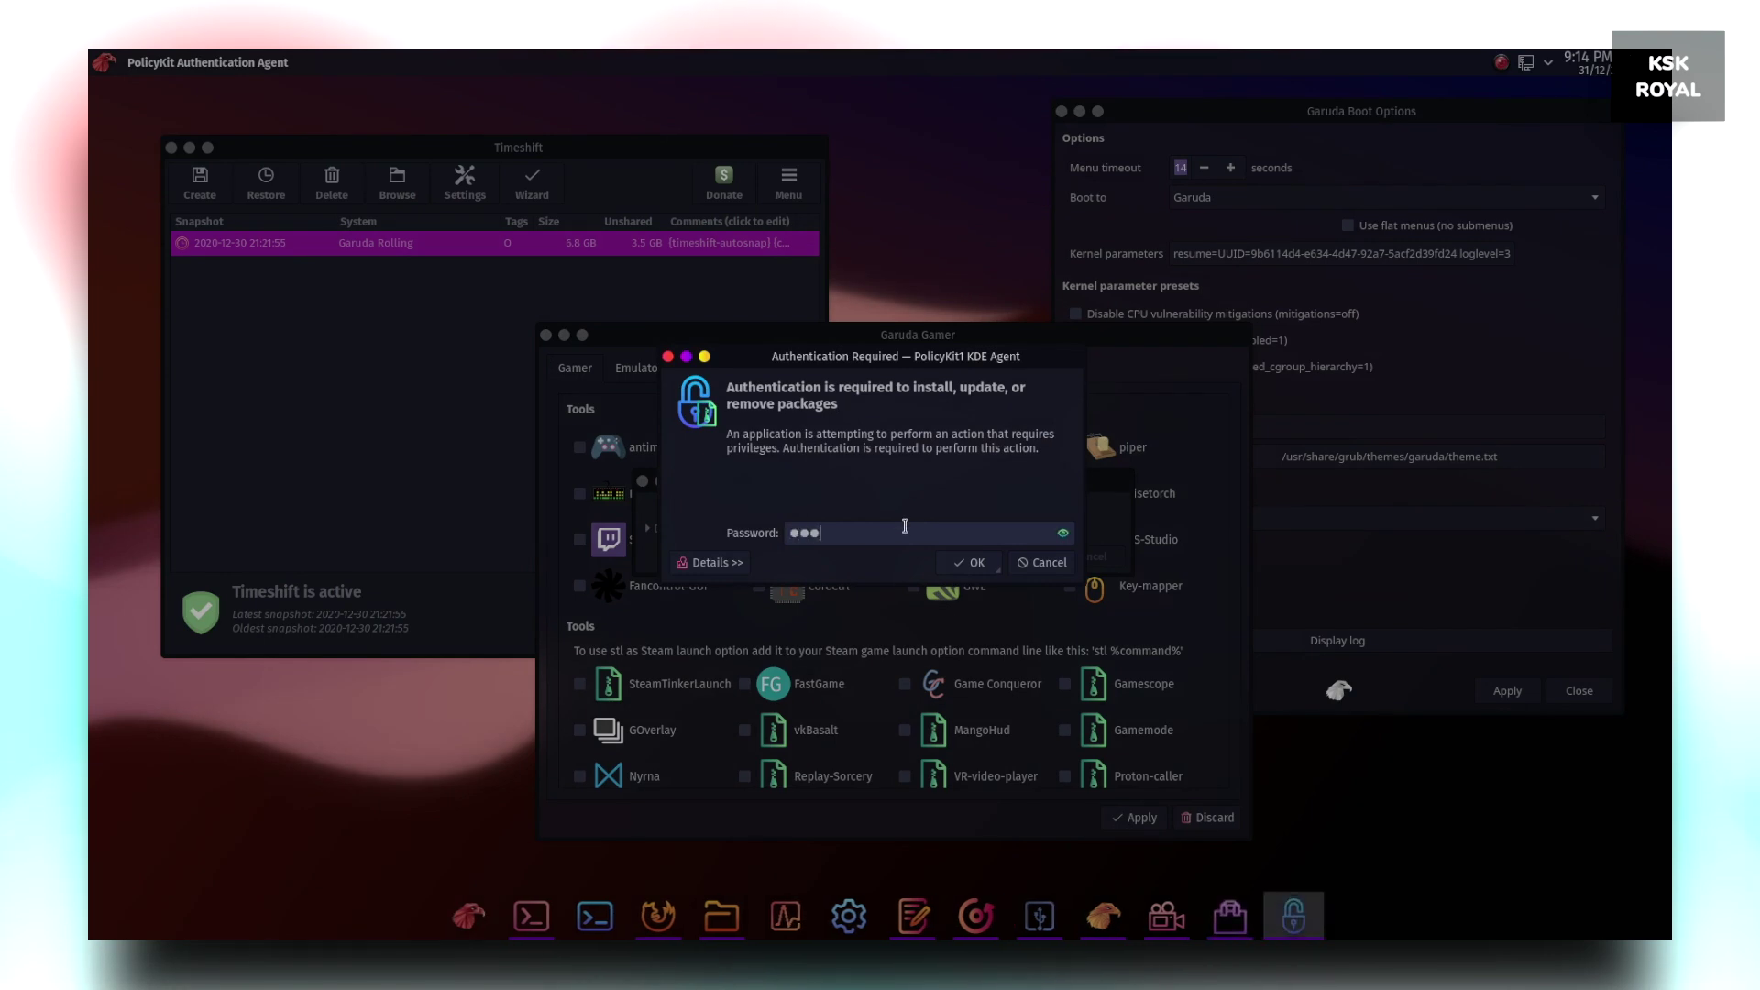
pyautogui.press('Return')
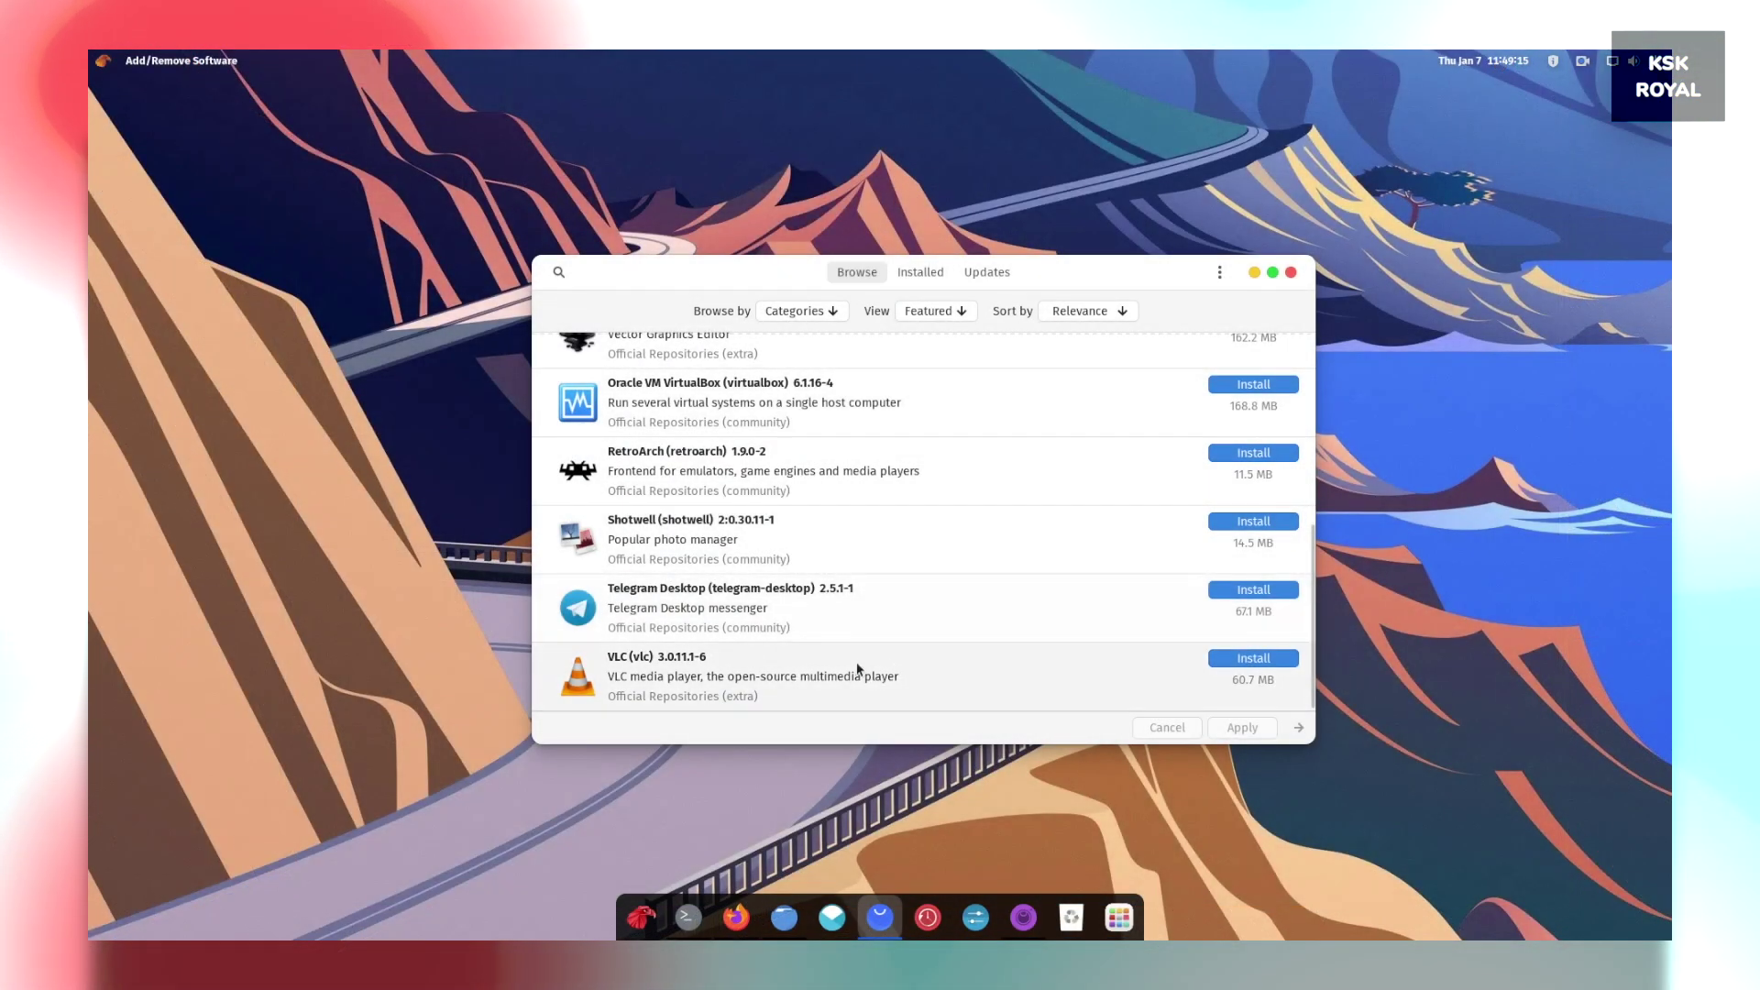
# Review VLC's details and dependencies, then mark it for install and apply.
pyautogui.click(865, 673)
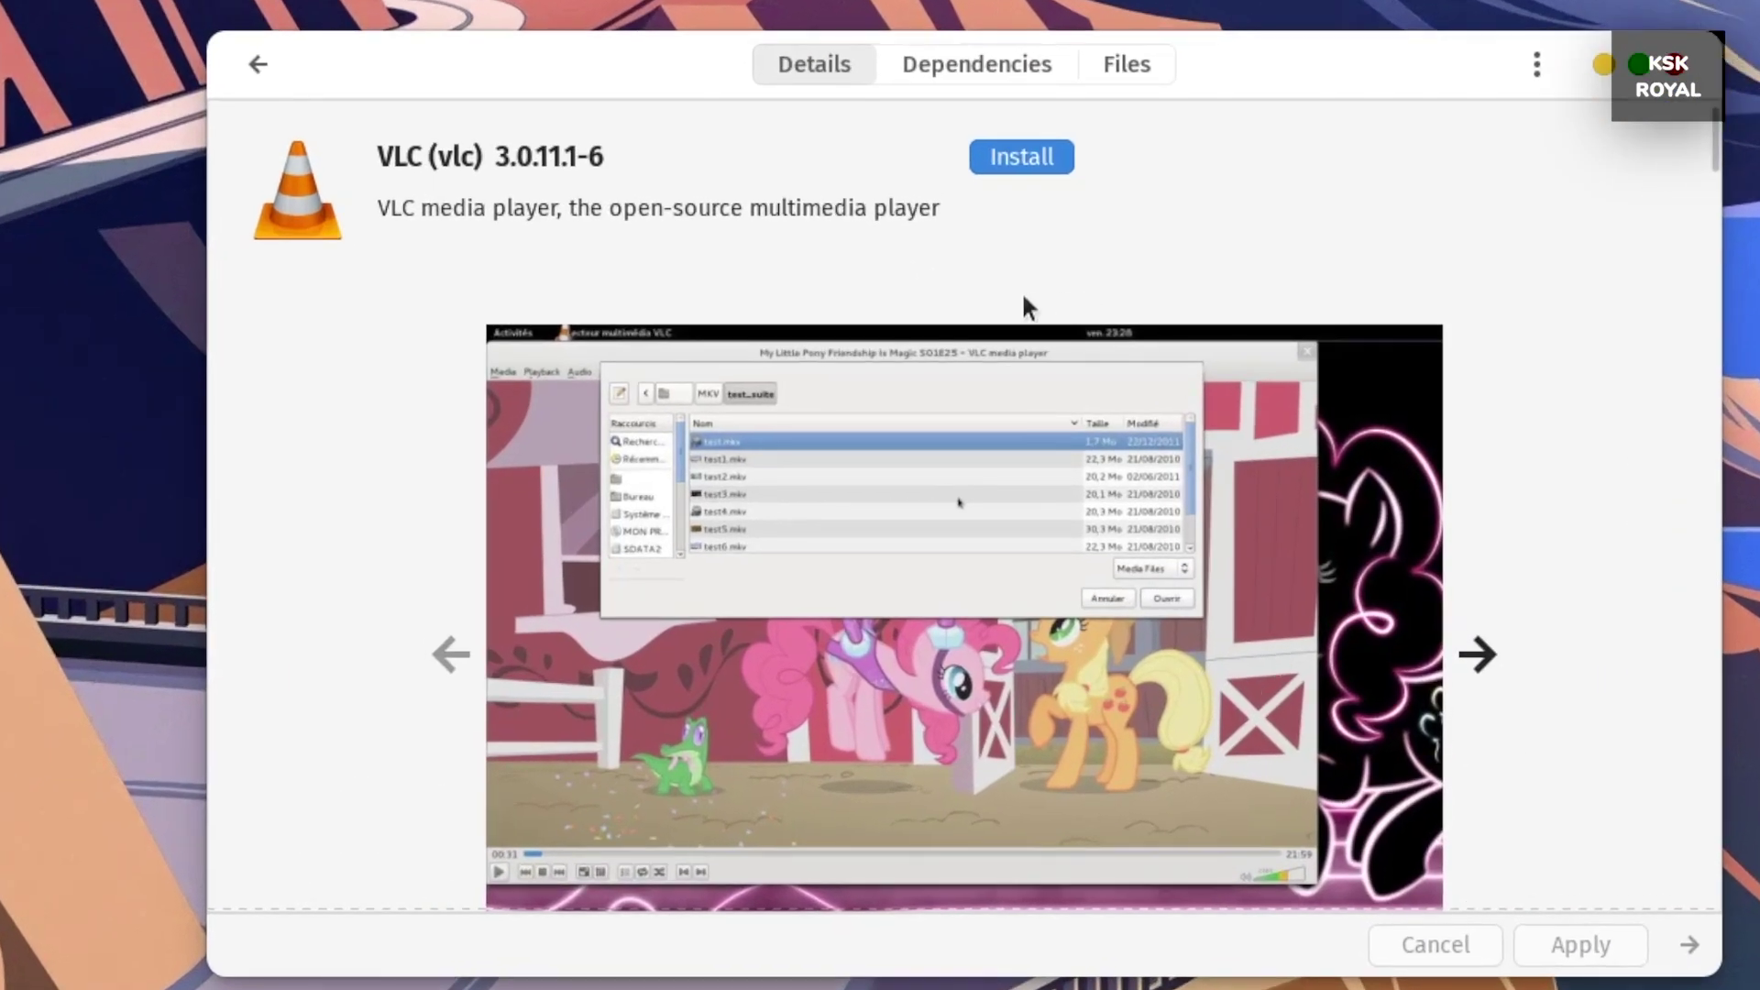
pyautogui.scroll(-5, 1022, 413)
pyautogui.scroll(-3, 1004, 616)
pyautogui.scroll(4, 1005, 616)
pyautogui.scroll(3, 1025, 412)
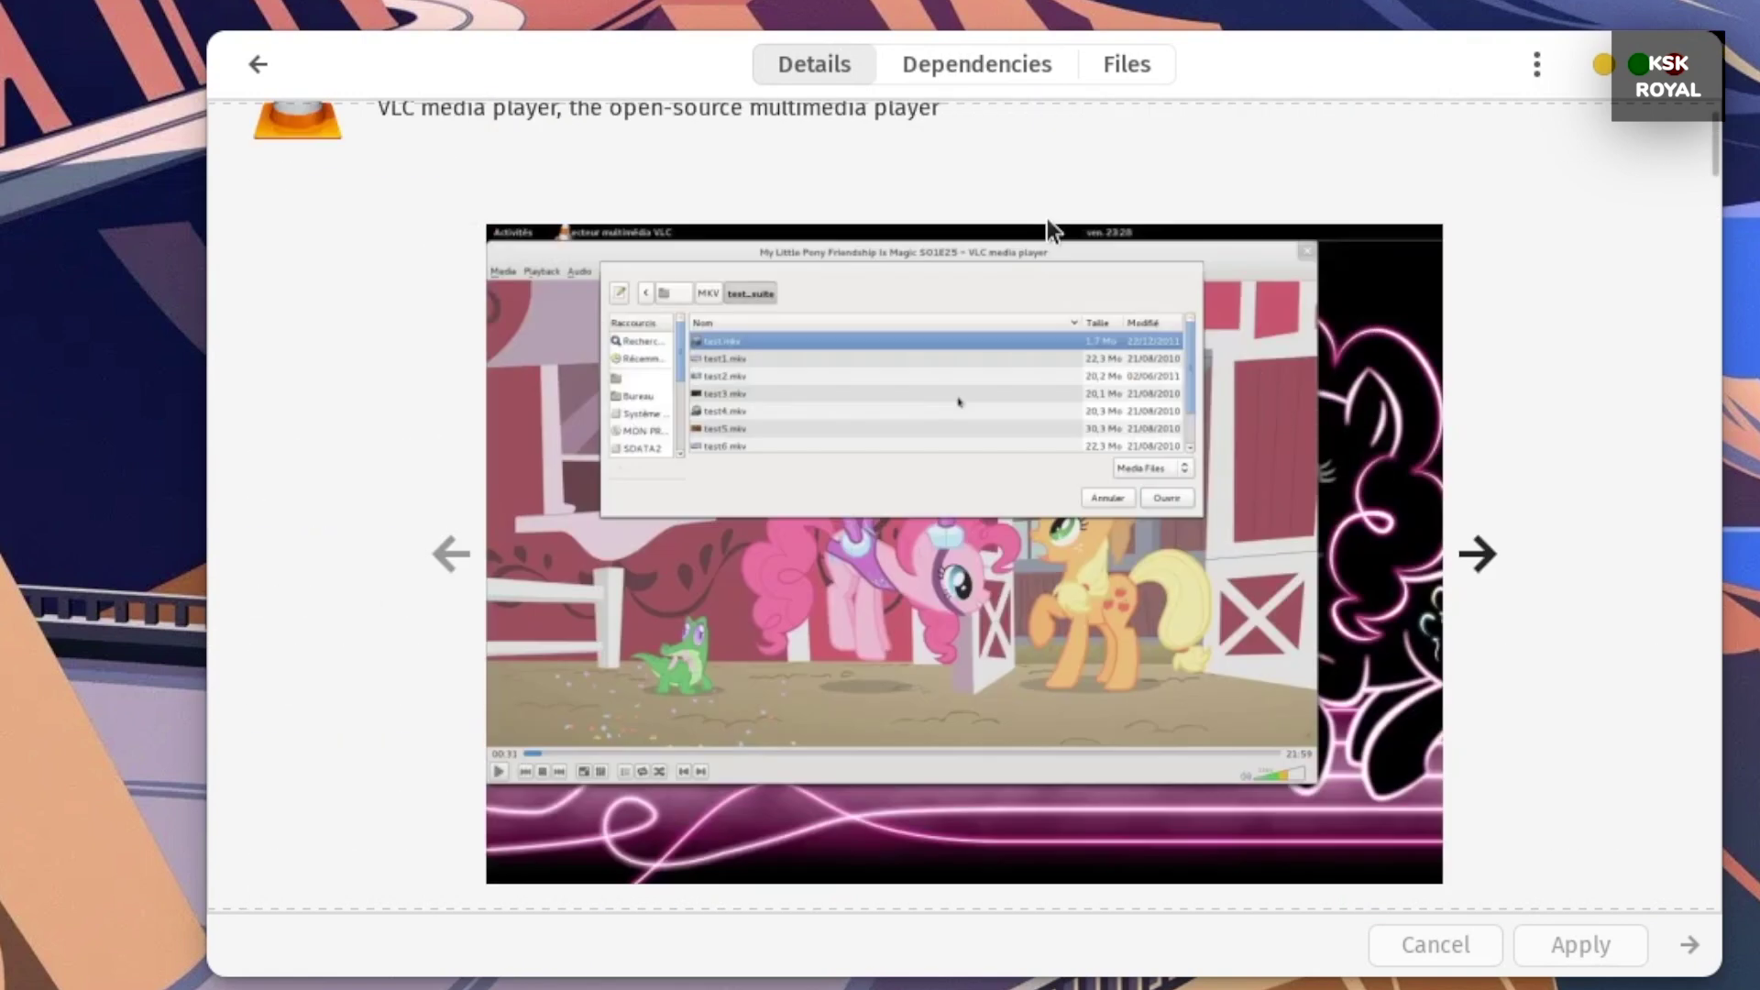
pyautogui.scroll(2, 1047, 219)
pyautogui.click(977, 63)
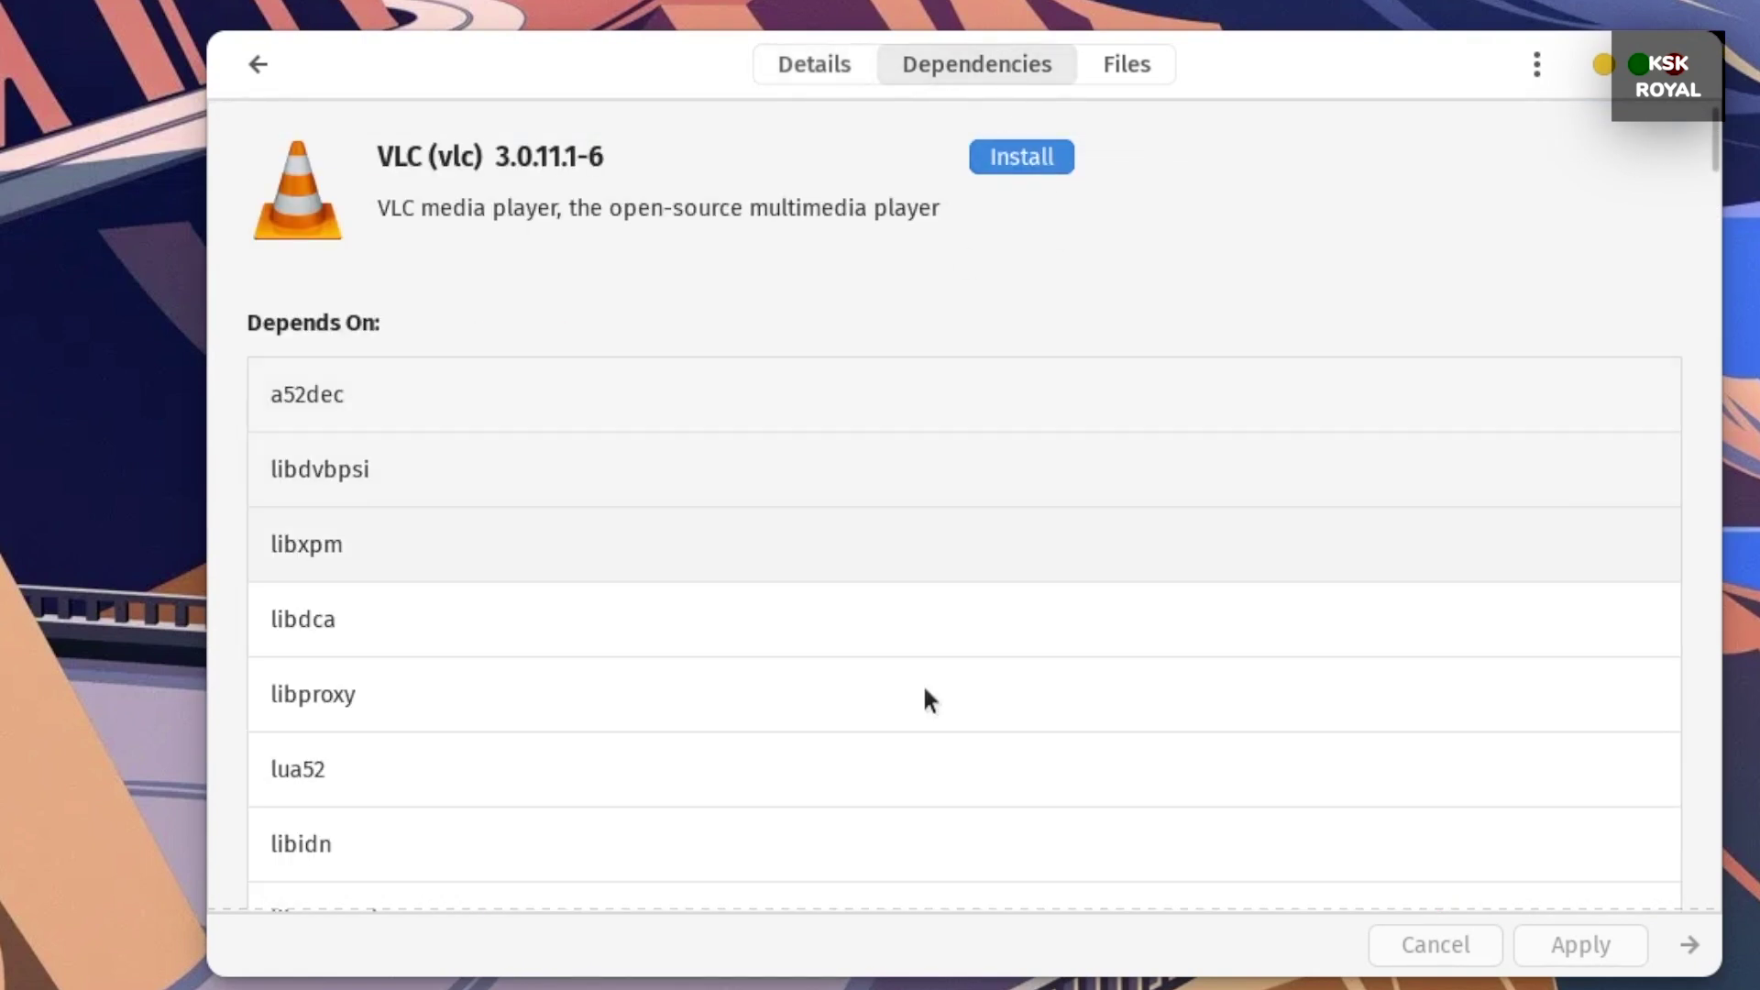
pyautogui.scroll(-3, 945, 675)
pyautogui.scroll(-5, 944, 676)
pyautogui.scroll(-5, 944, 676)
pyautogui.scroll(-3, 945, 674)
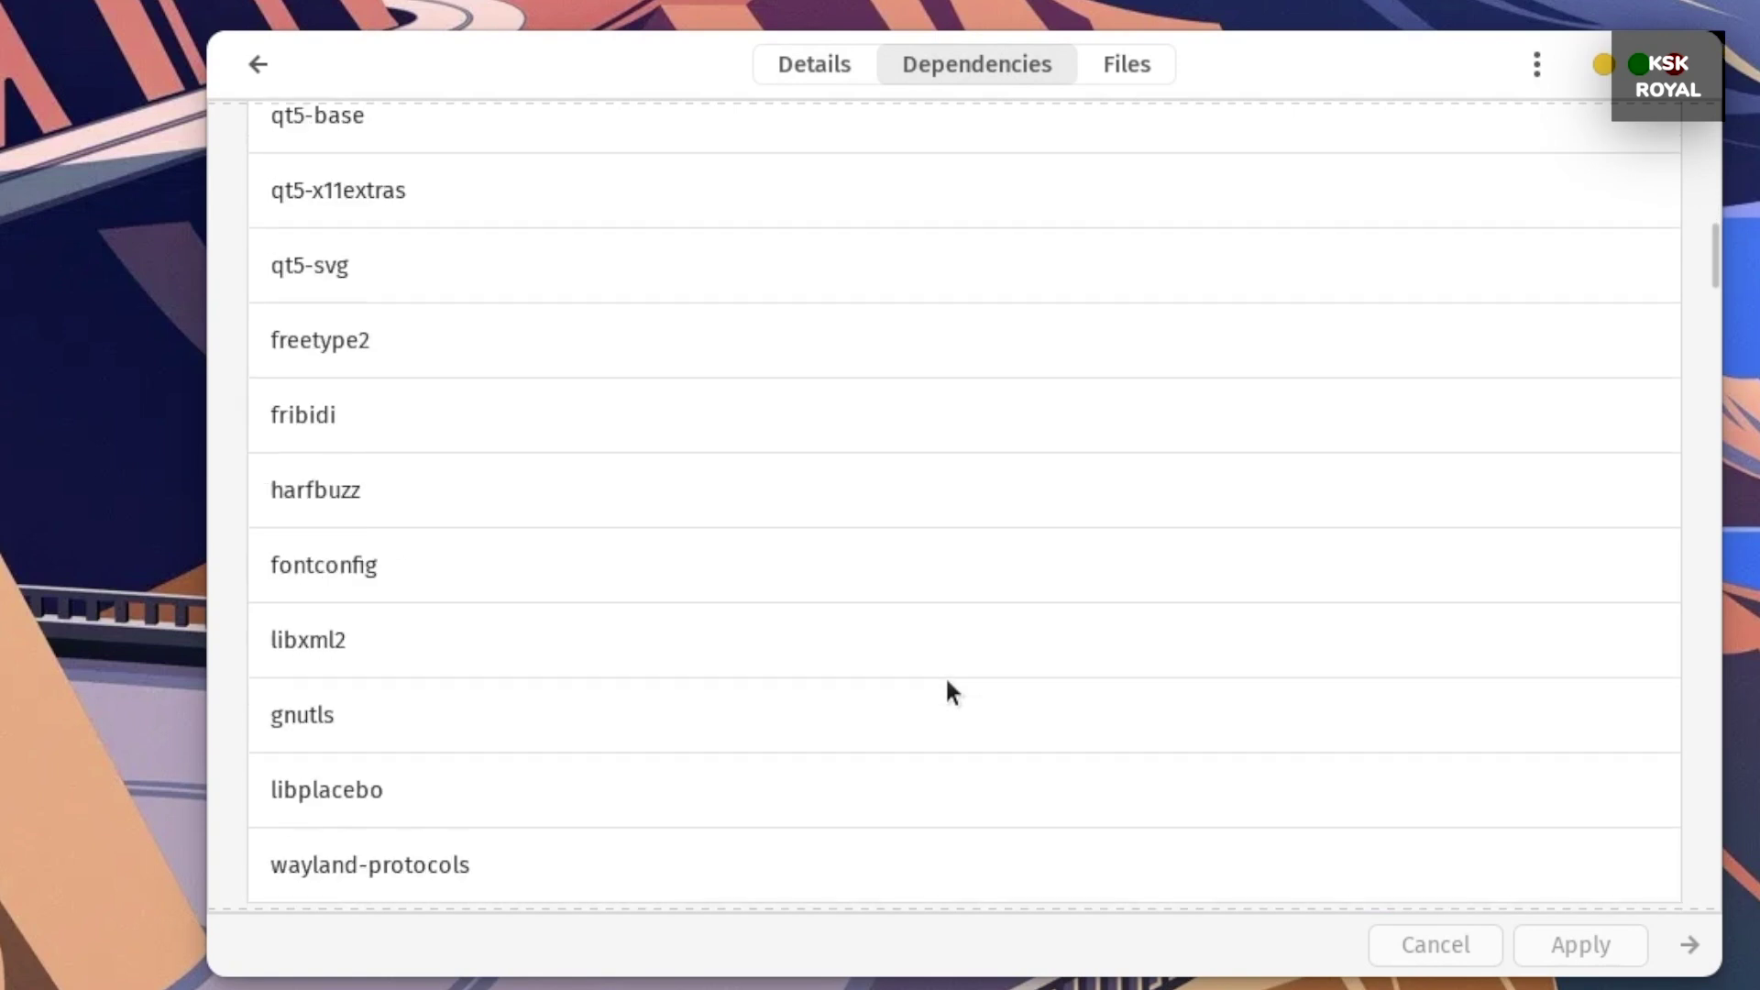
pyautogui.scroll(-3, 944, 674)
pyautogui.scroll(-5, 945, 675)
pyautogui.scroll(-5, 944, 674)
pyautogui.scroll(-2, 945, 675)
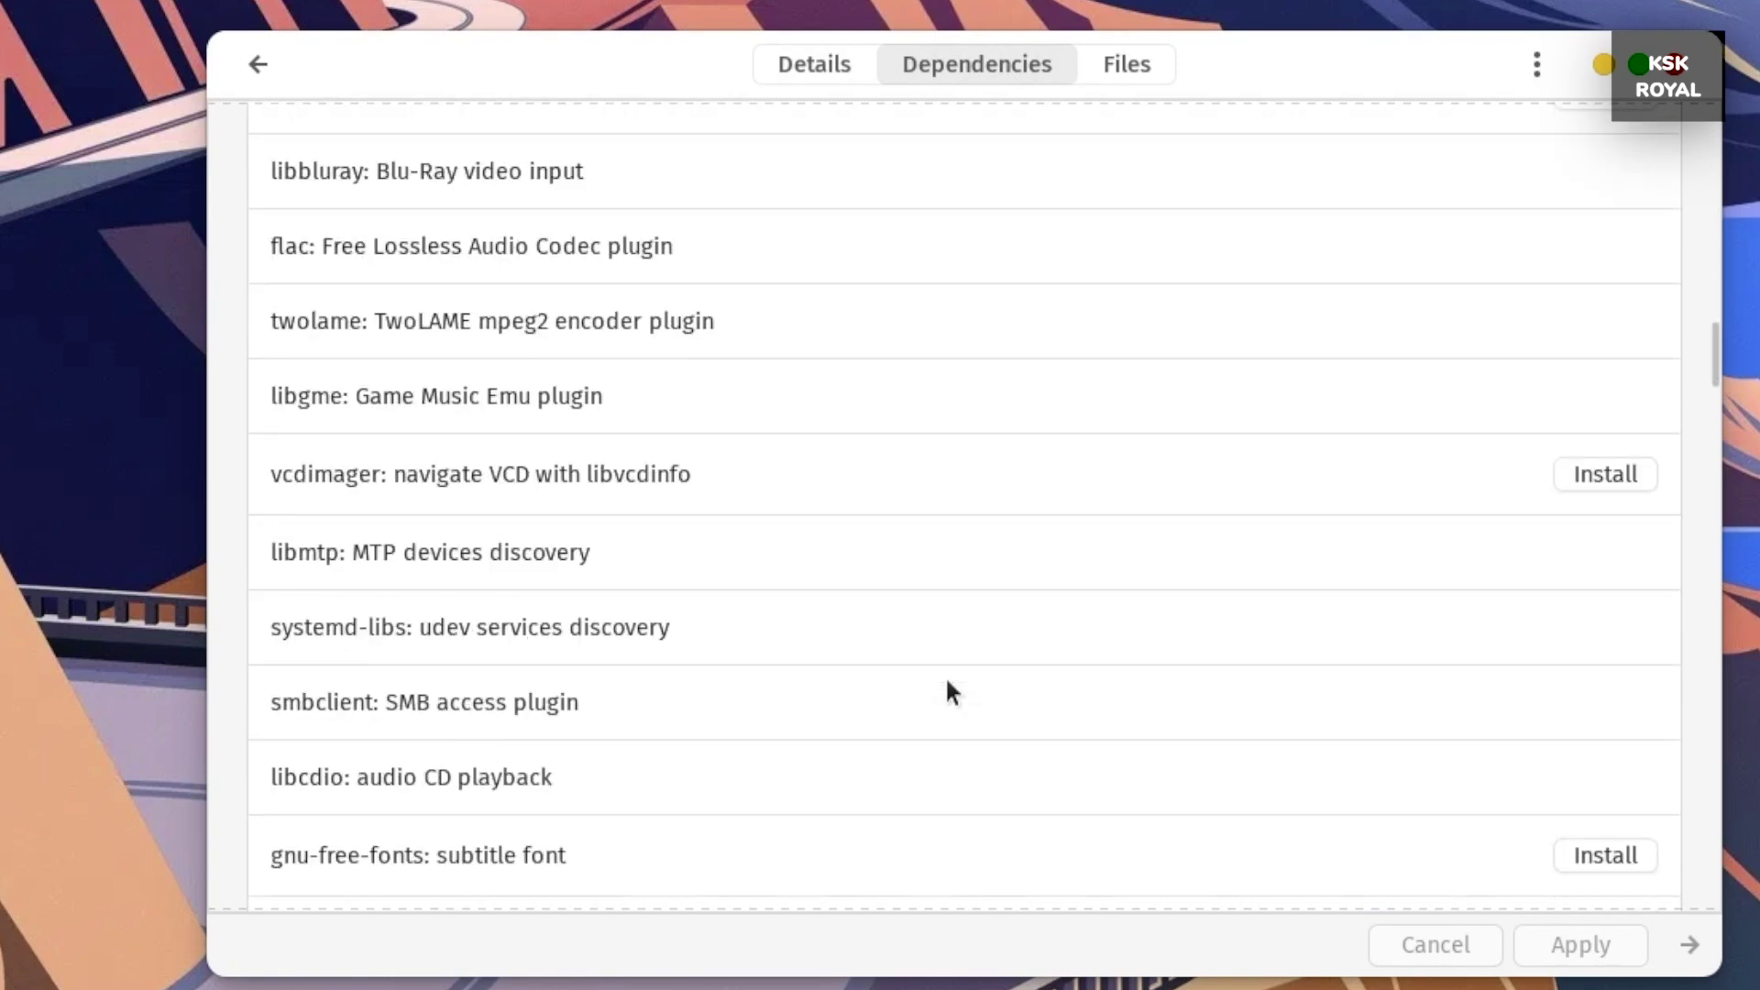
pyautogui.scroll(-3, 945, 675)
pyautogui.scroll(5, 944, 675)
pyautogui.scroll(5, 945, 674)
pyautogui.scroll(4, 944, 676)
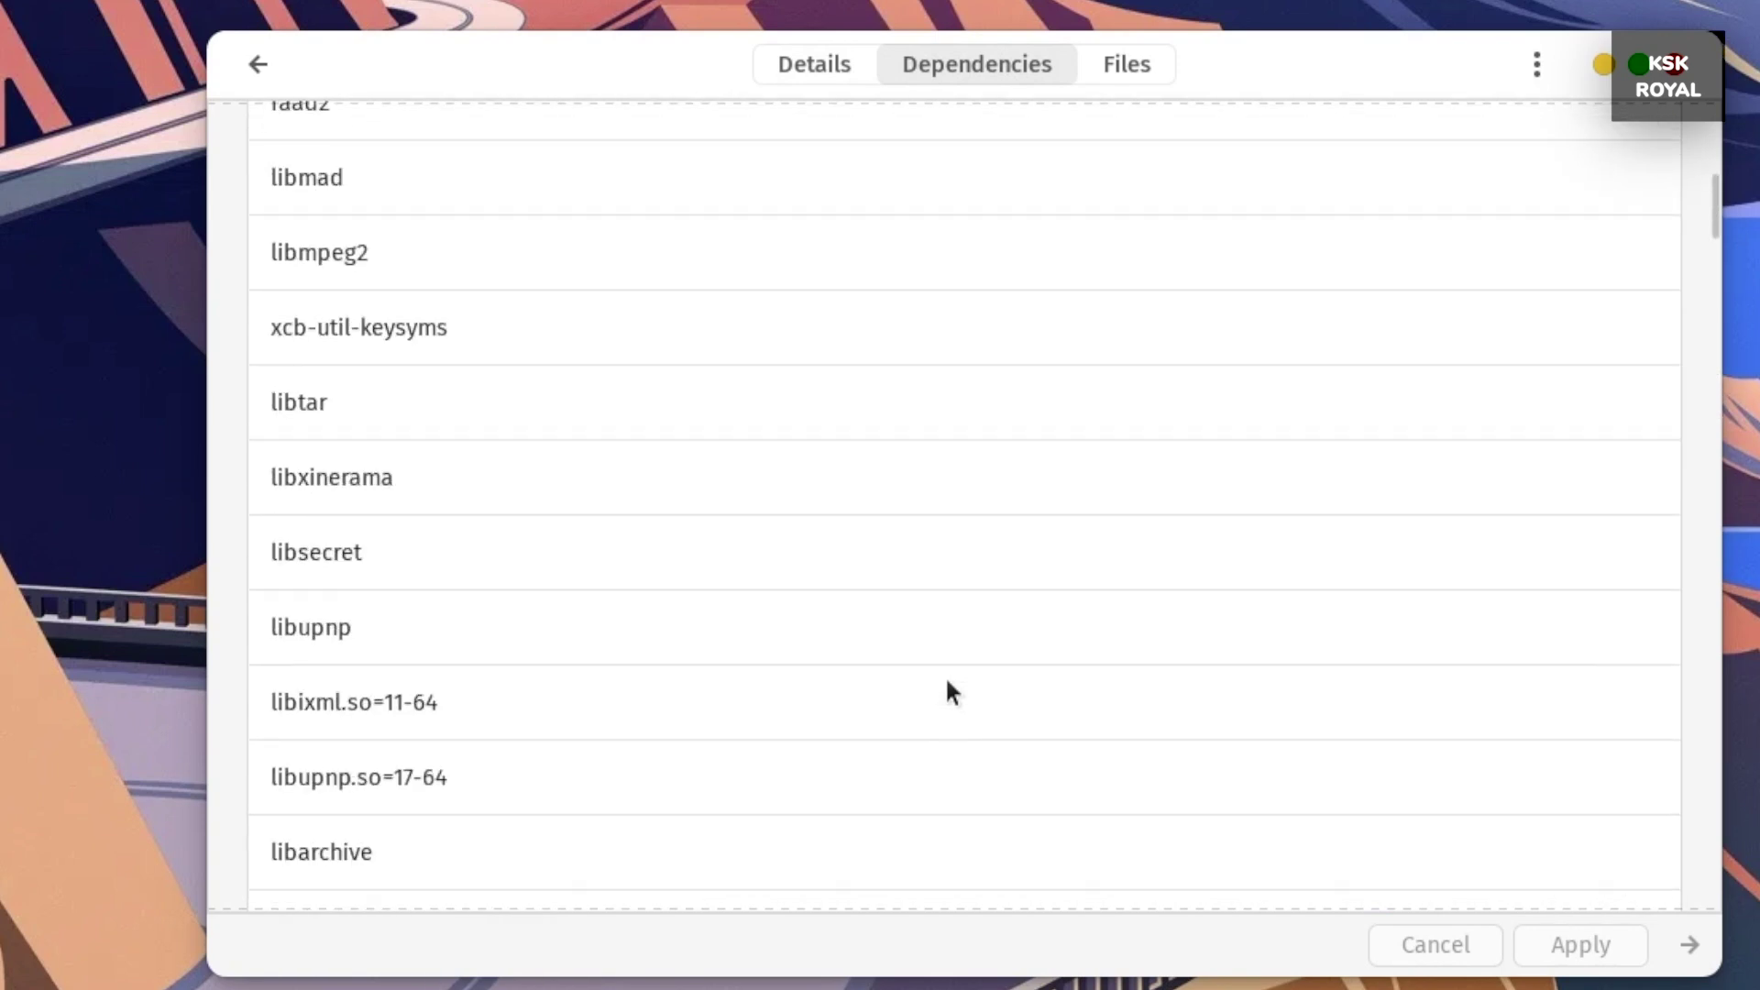
pyautogui.scroll(5, 945, 675)
pyautogui.scroll(5, 944, 675)
pyautogui.scroll(2, 945, 675)
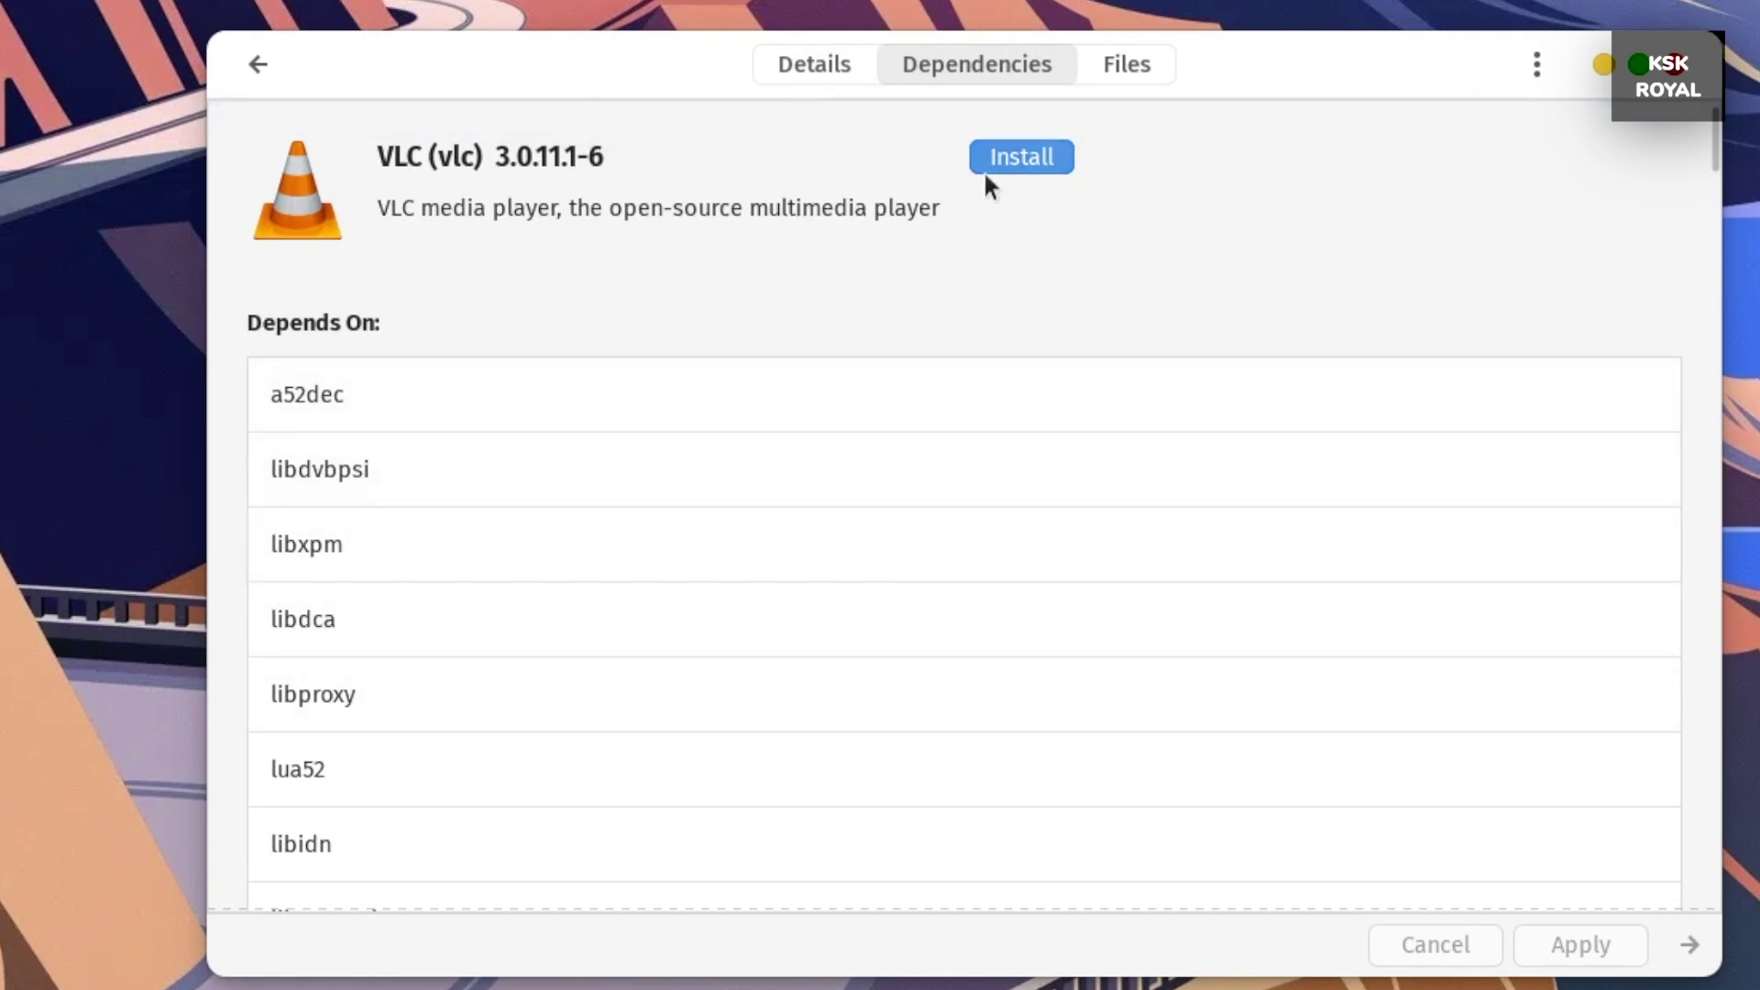
pyautogui.click(1021, 156)
pyautogui.click(1580, 945)
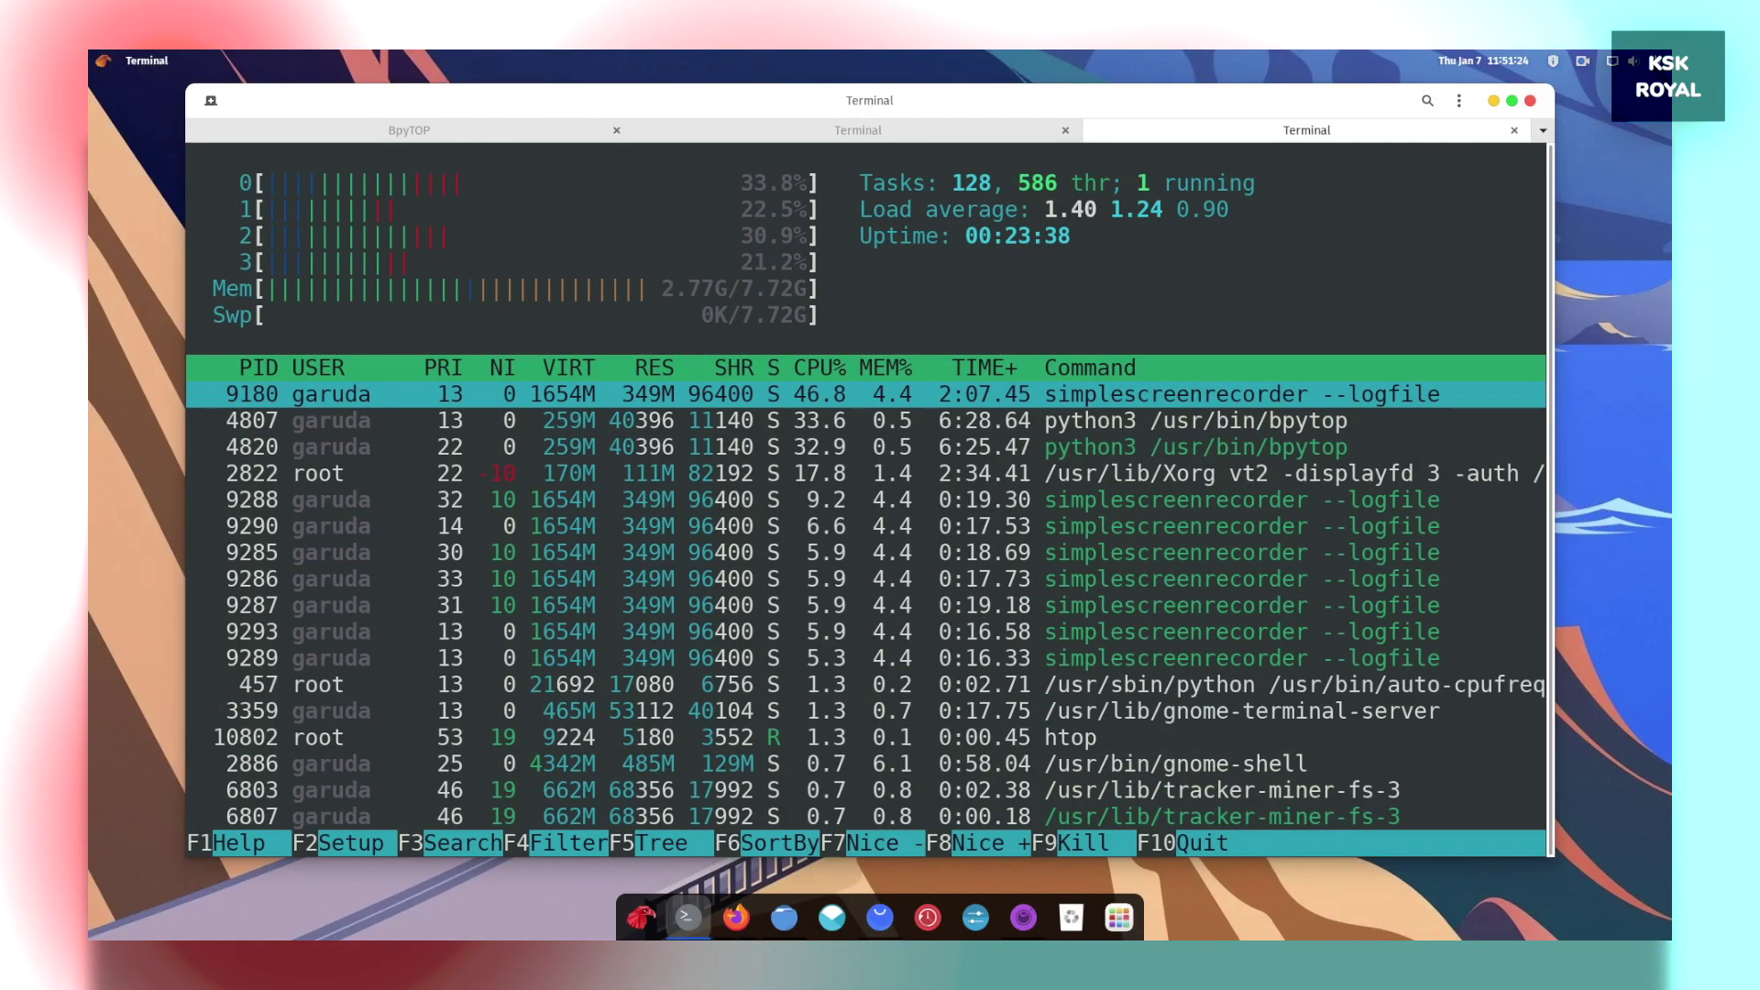
# Switch the terminal from the htop tab to the BpyTOP tab.
pyautogui.click(326, 131)
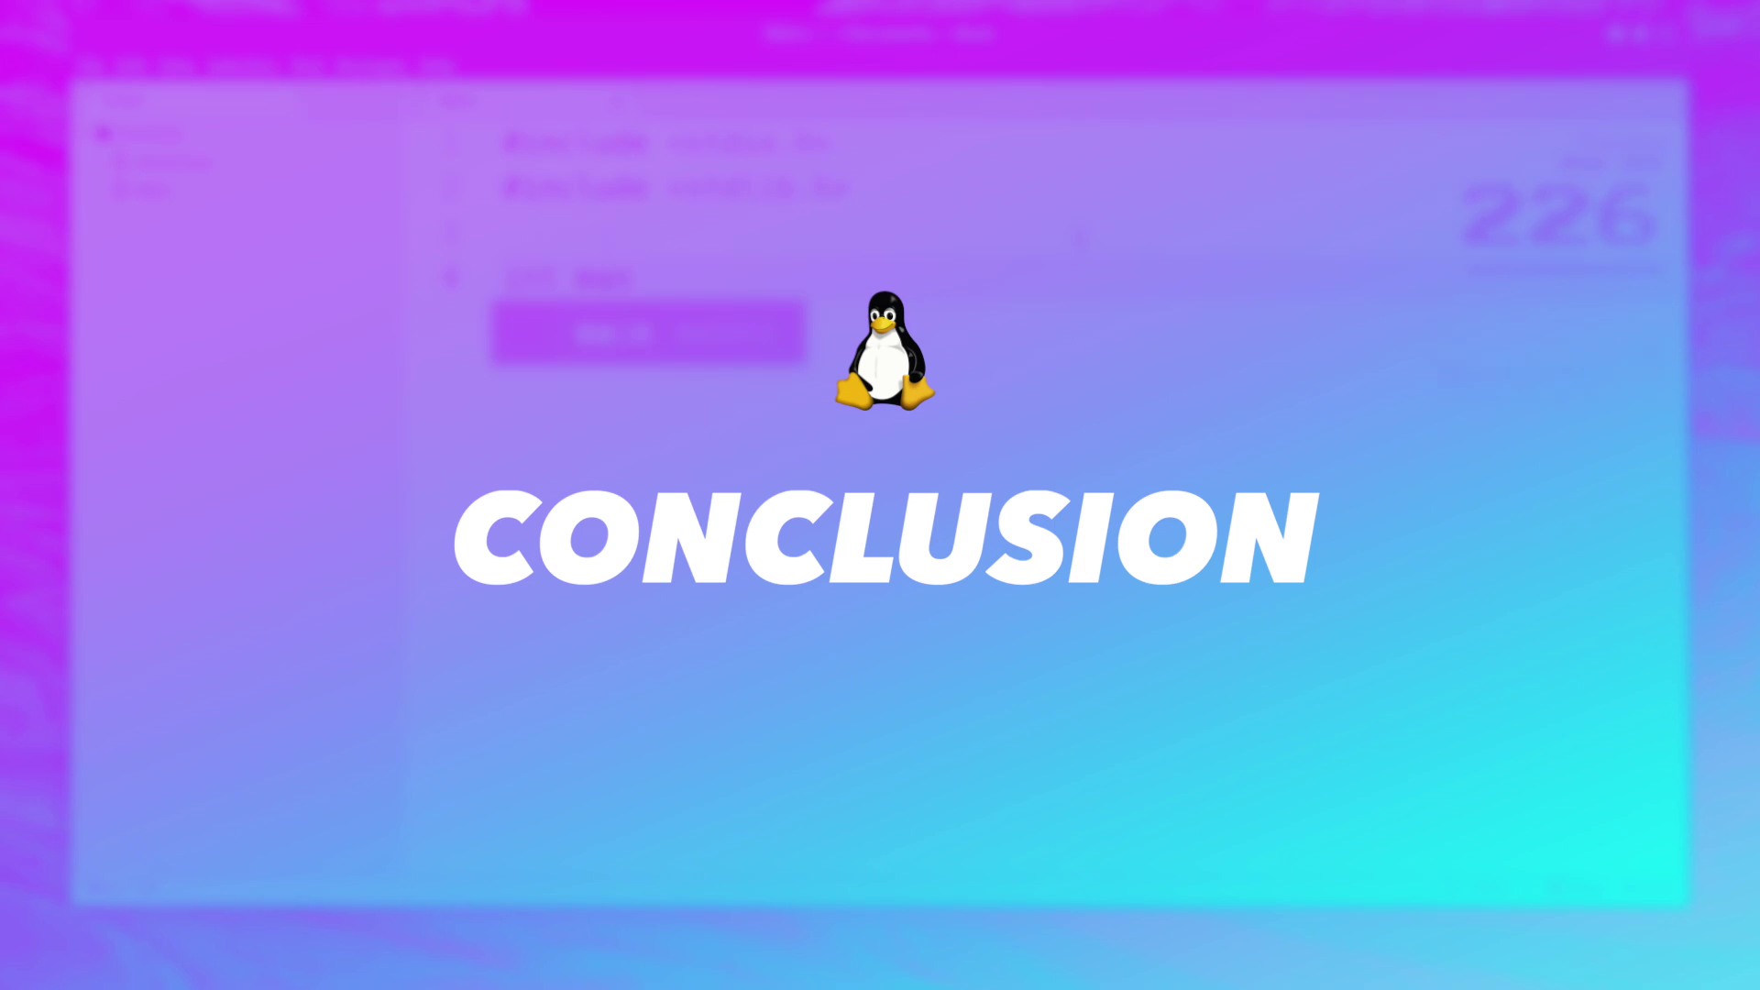
pyautogui.write('(in')
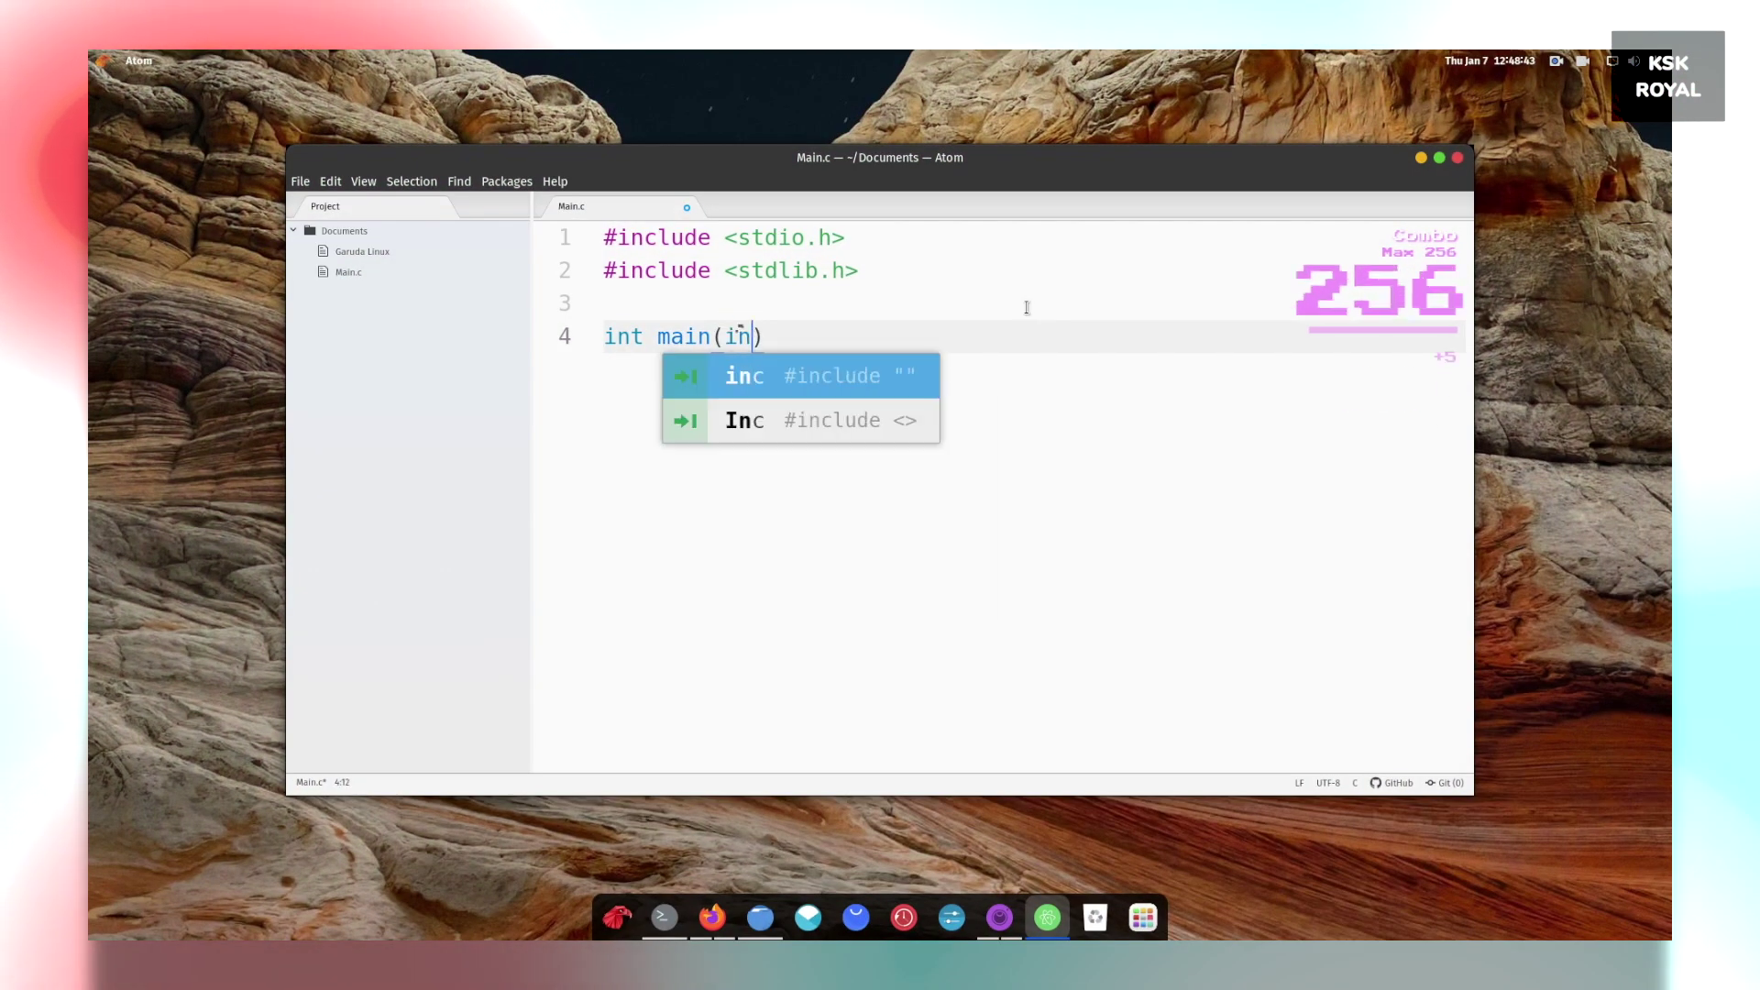
pyautogui.write('t argc, const char **a')
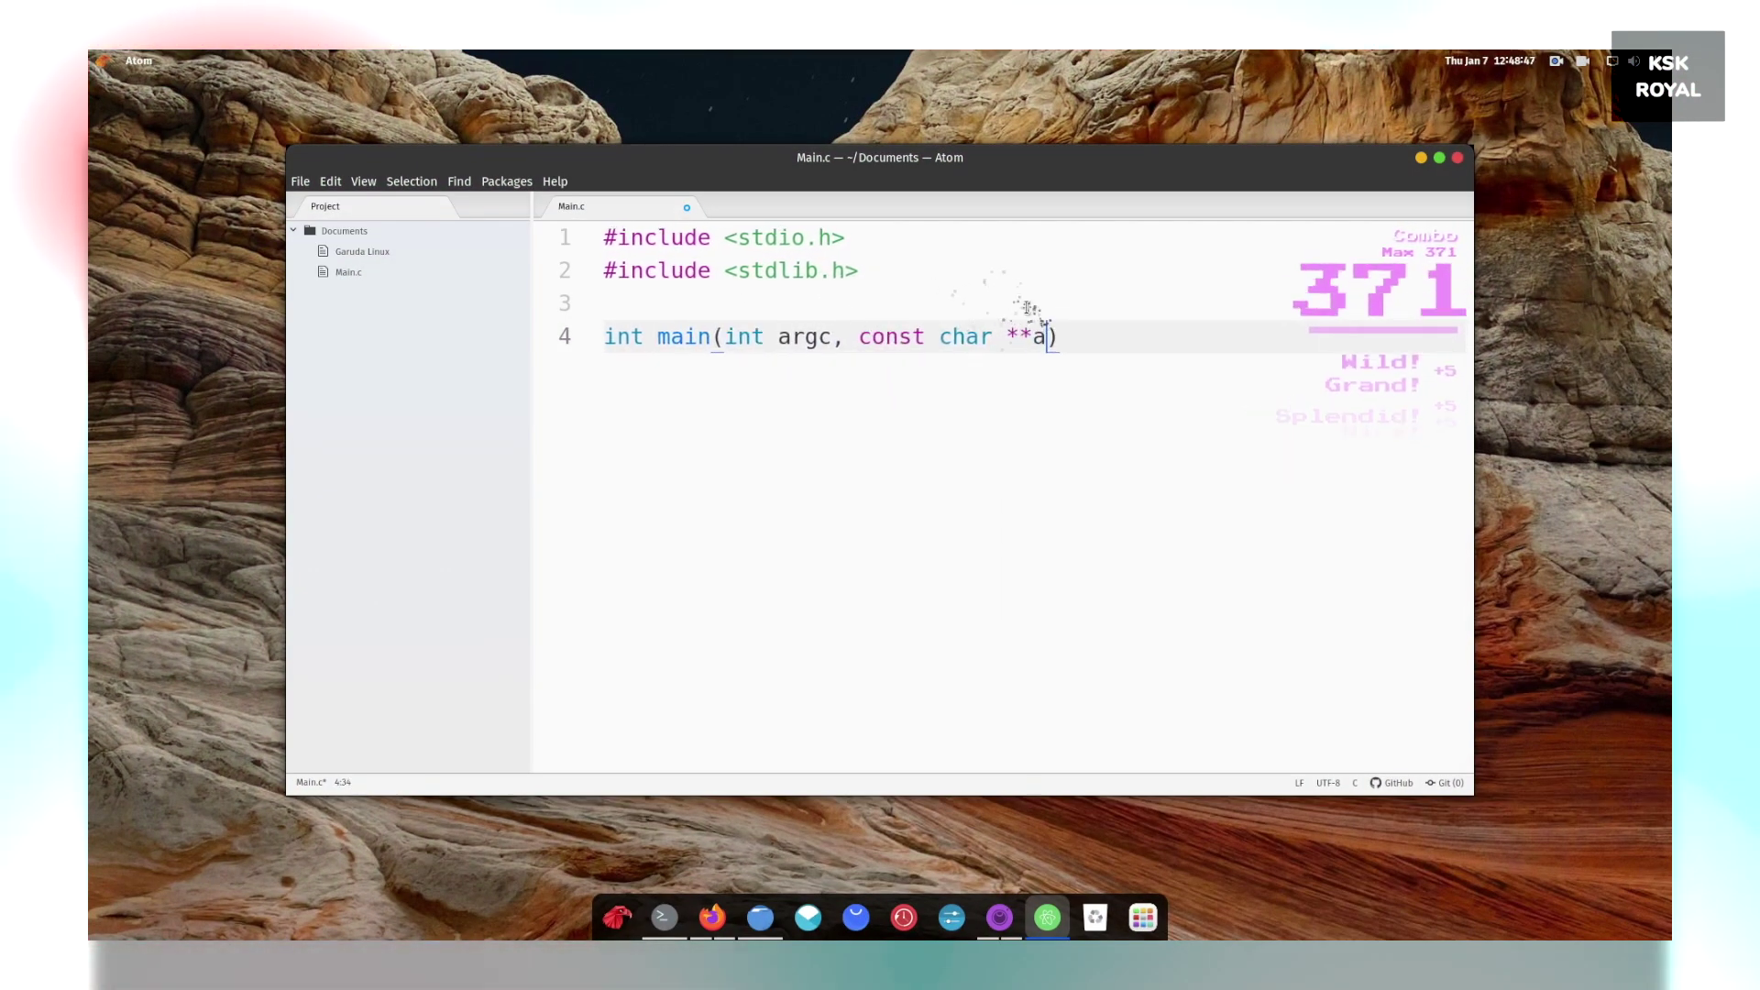
pyautogui.write('rgv')
# Write main returning 0 and start int find_length(char *input) above it.
pyautogui.press('Return')
pyautogui.press('Return')
pyautogui.press('Return')
pyautogui.write('return')
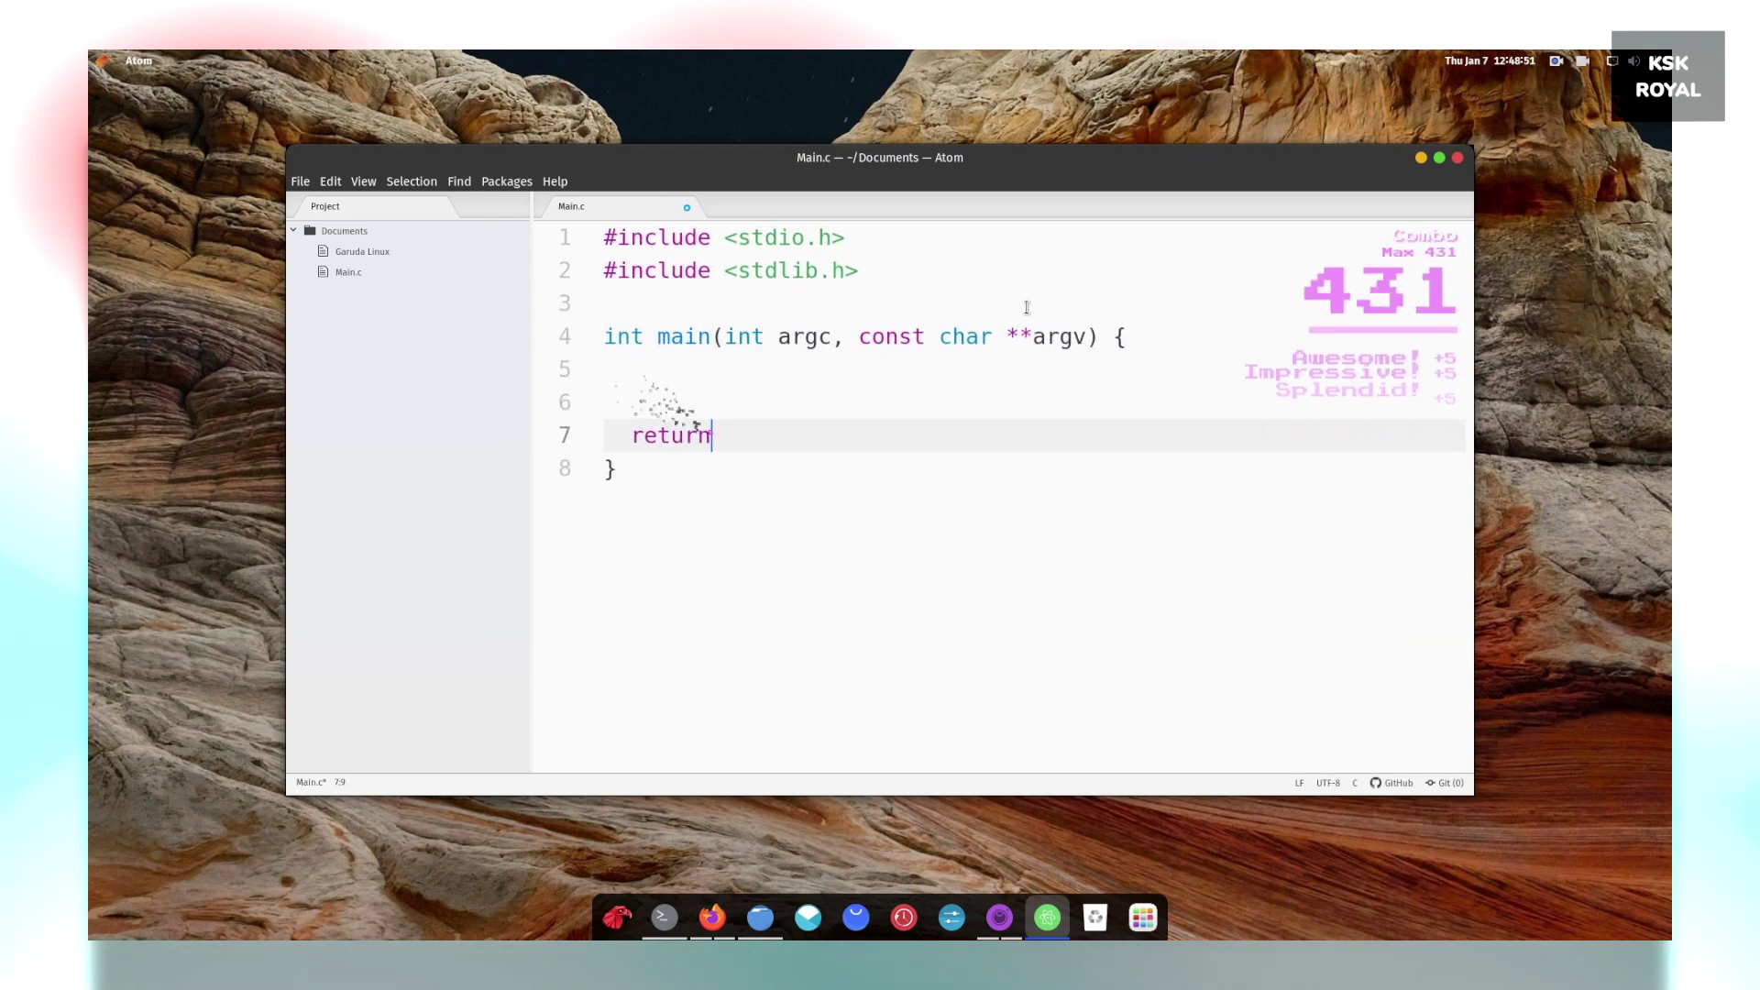
pyautogui.write(' 0;')
pyautogui.click(1026, 308)
pyautogui.press('Return')
pyautogui.write('int find_length(')
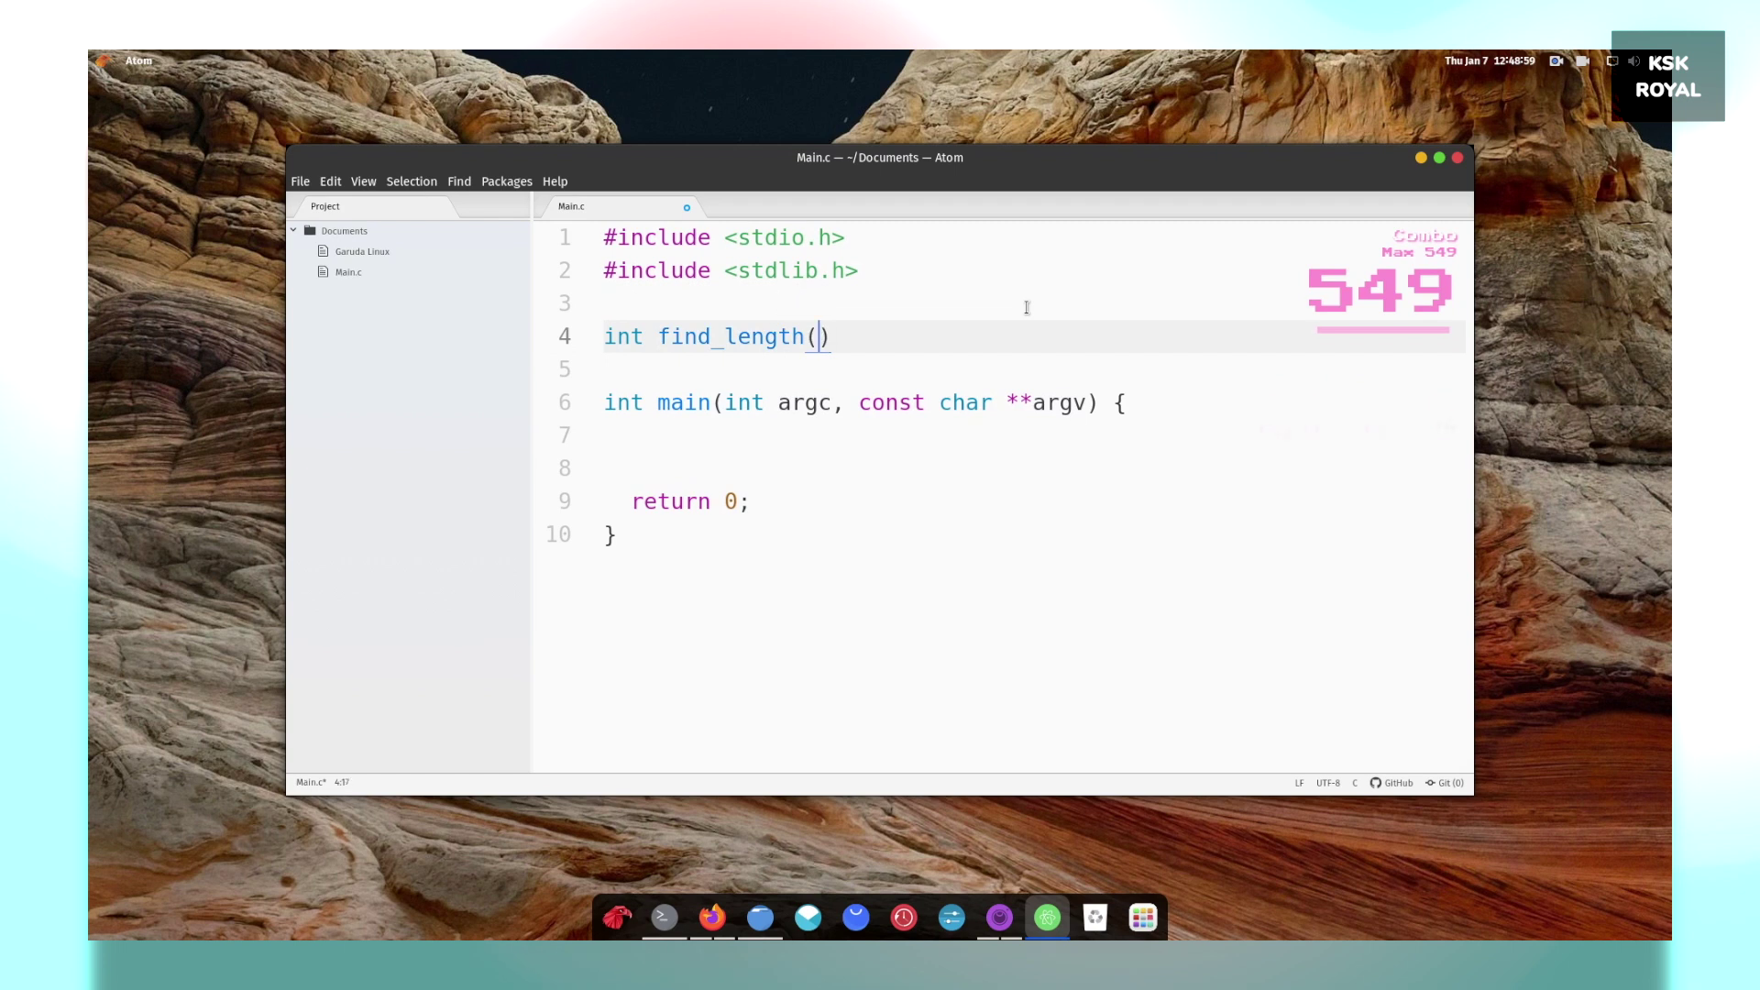
pyautogui.write('char *input) {')
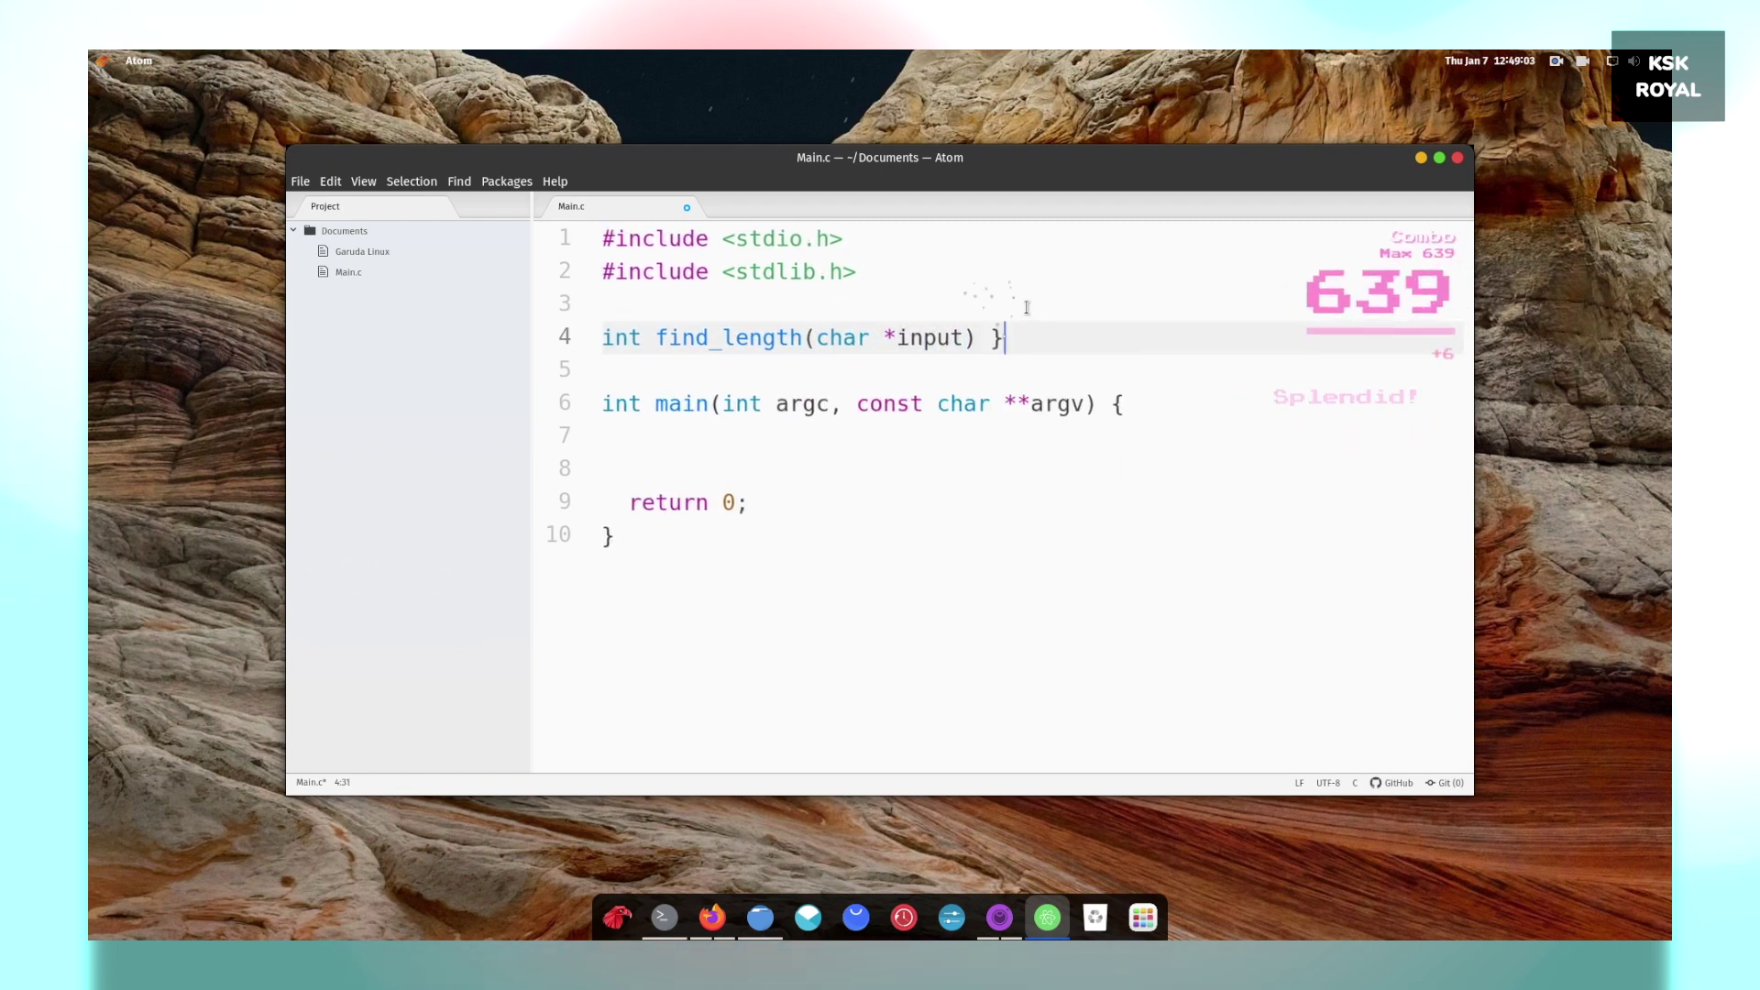
pyautogui.write('}')
pyautogui.press('Return')
pyautogui.press('Return')
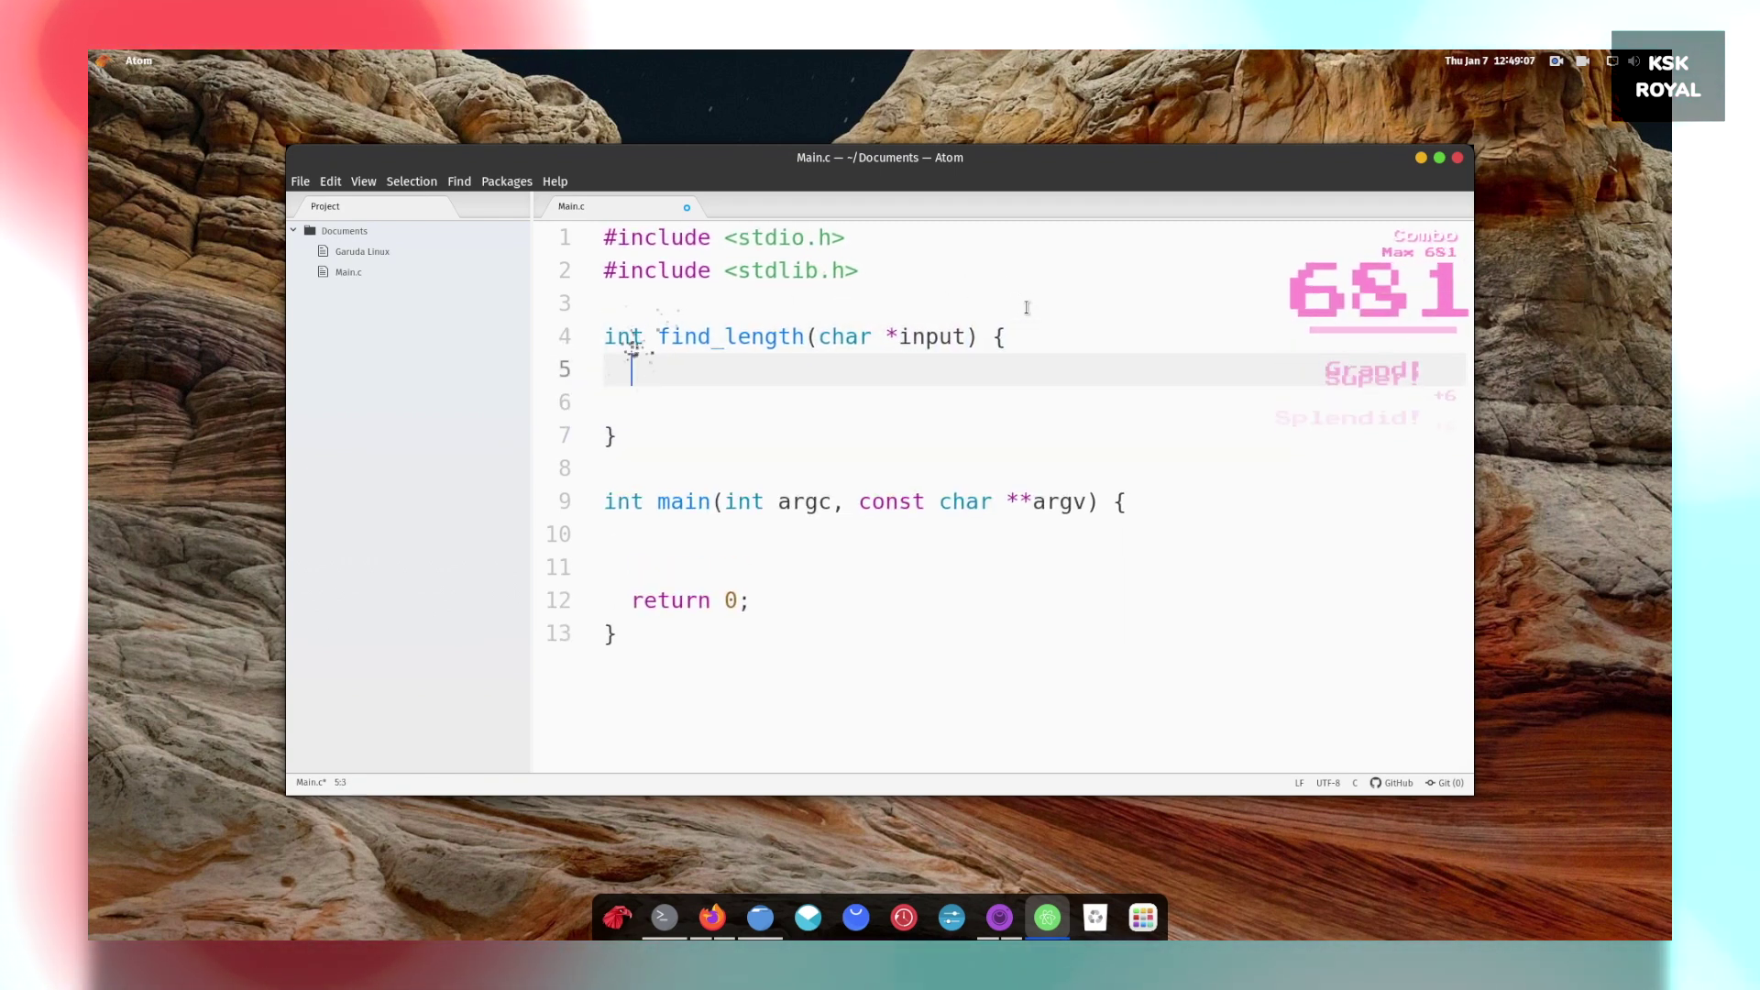
pyautogui.write('int l = 0;')
pyautogui.press('Return')
pyautogui.write('whl')
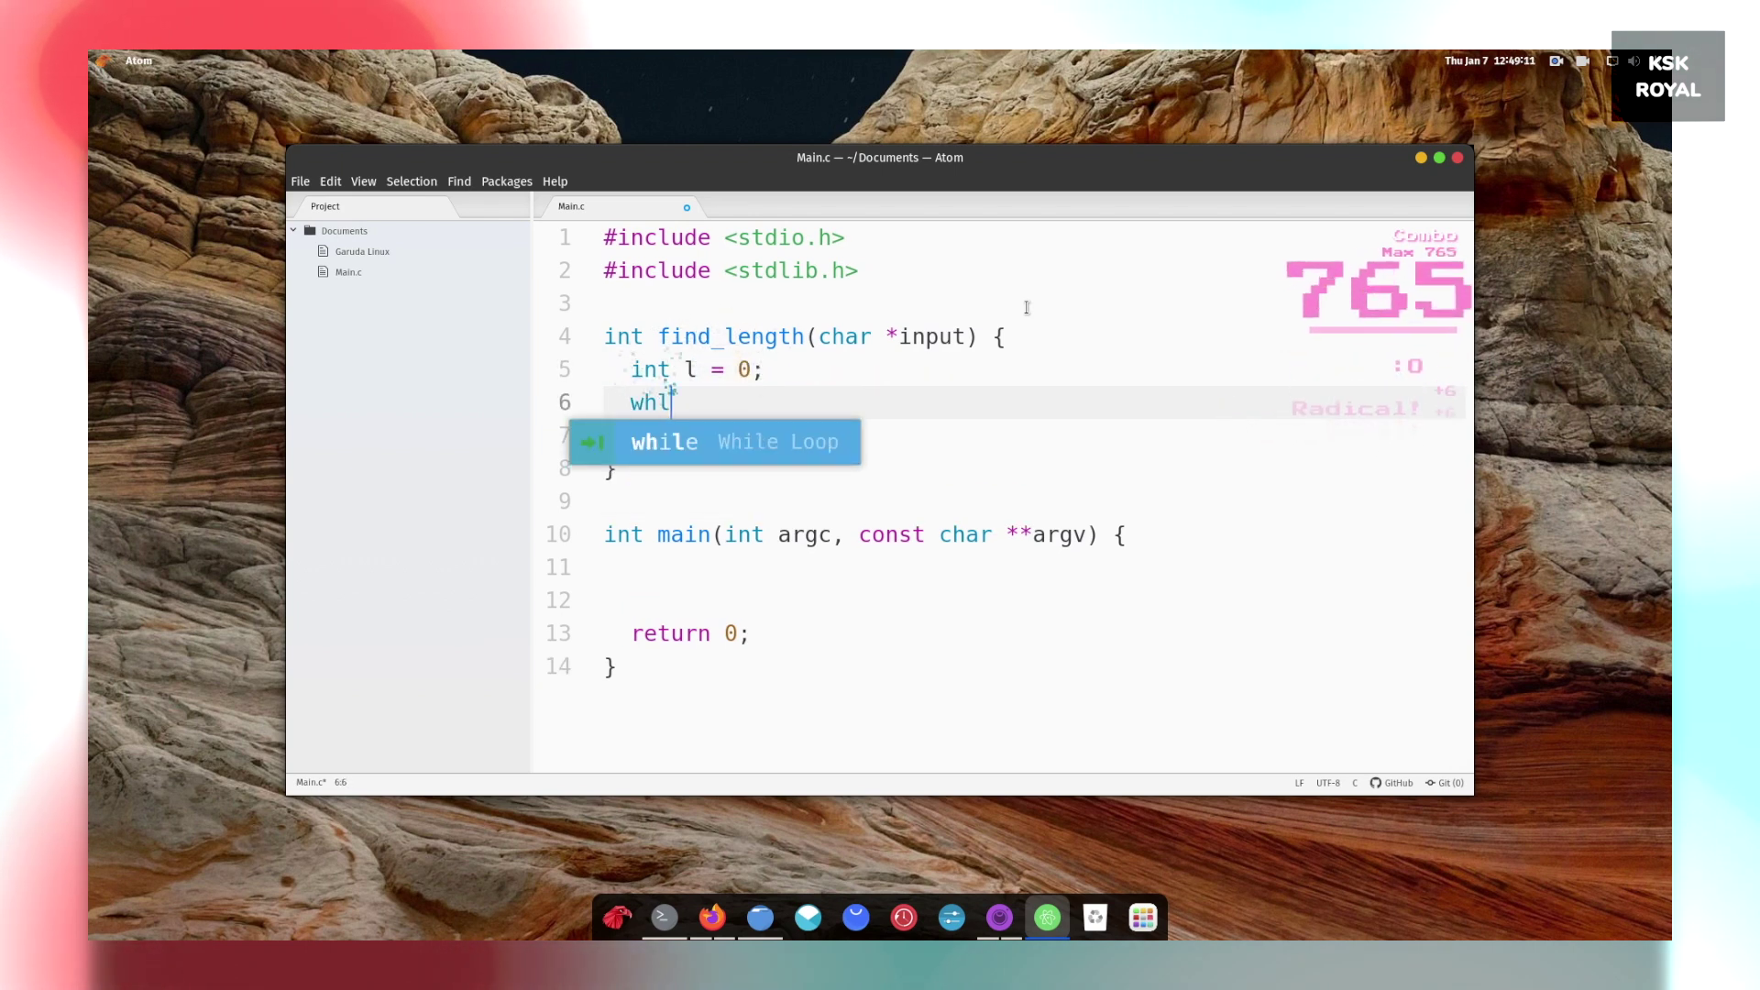
pyautogui.write('ile(!()')
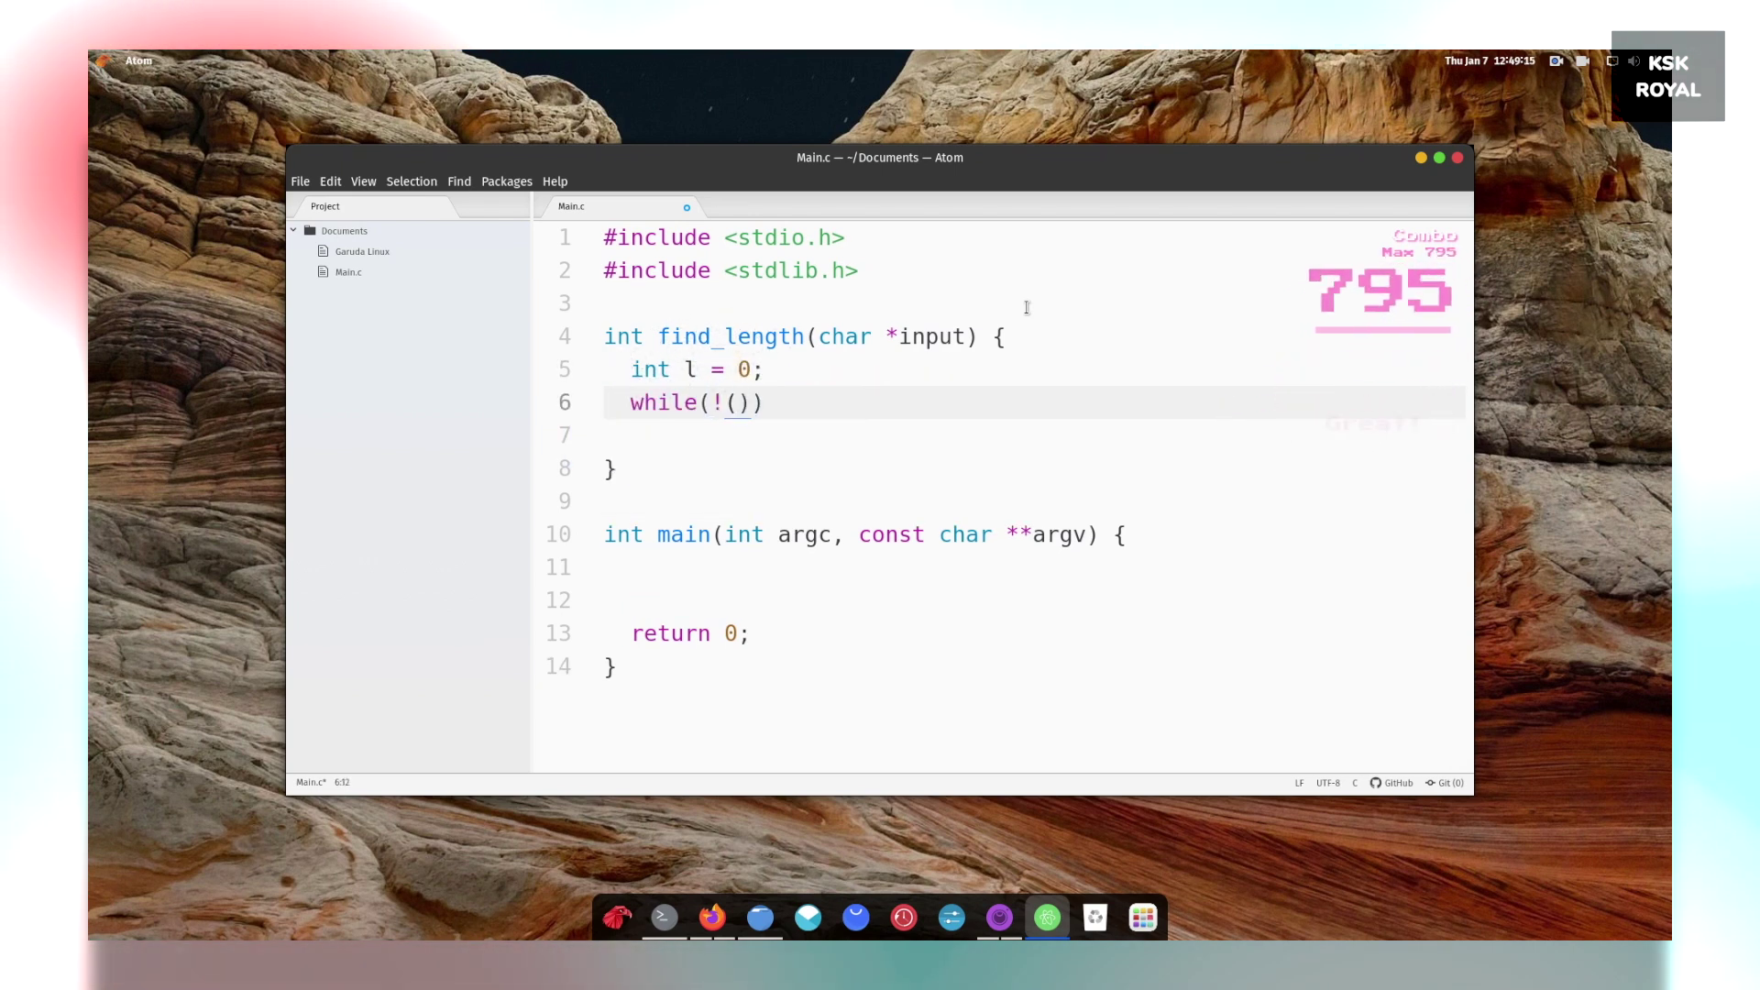
pyautogui.write('input[]')
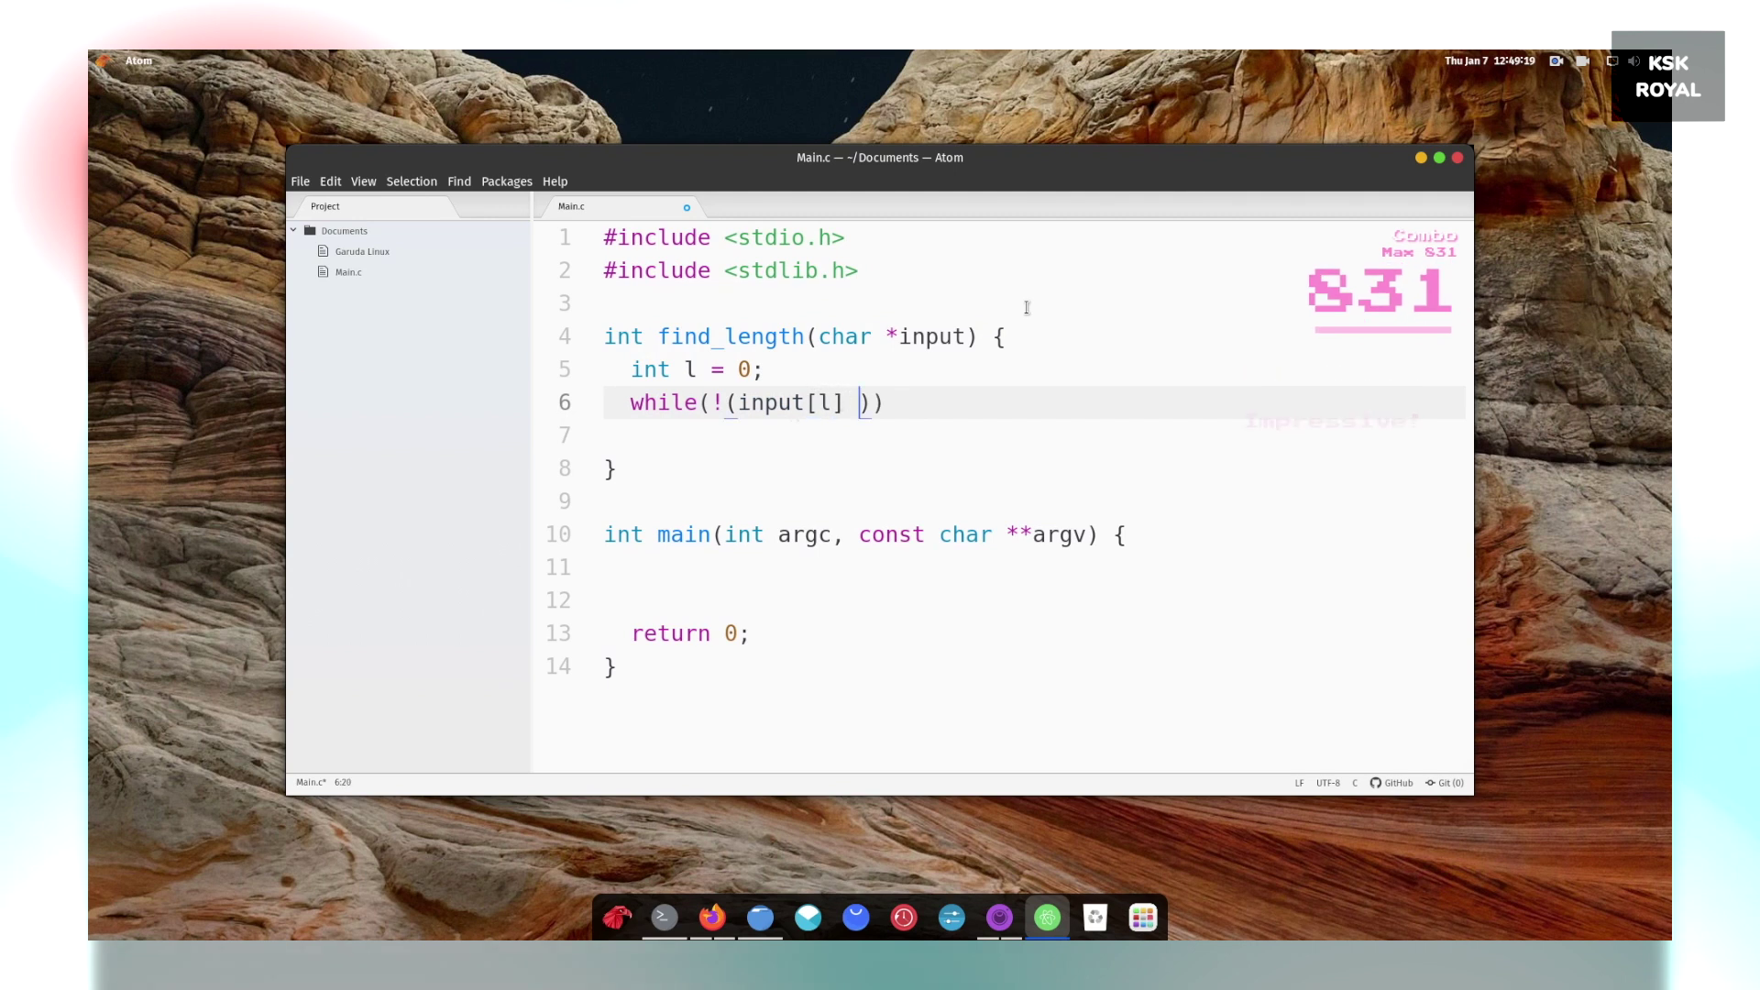
pyautogui.write("!= '\\0'")
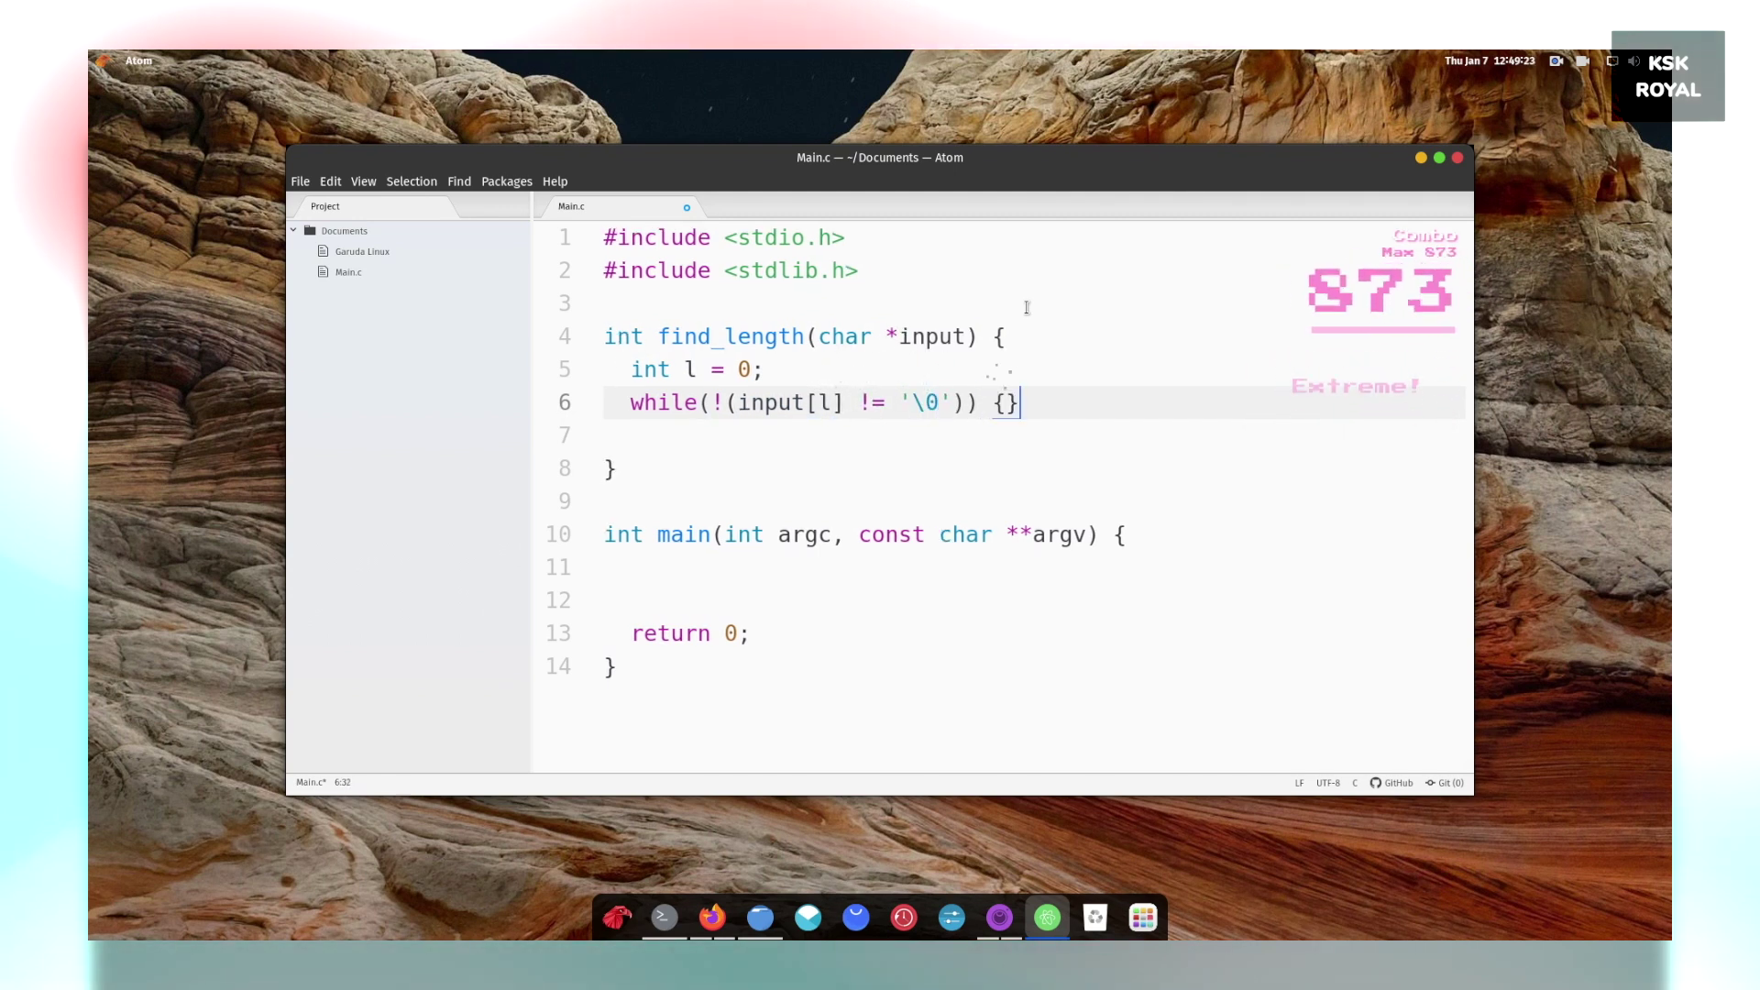
# Complete find_length's while loop returning l, and add blank lines inside main.
pyautogui.press('Left')
pyautogui.press('Return')
pyautogui.write(';')
pyautogui.press('Down')
pyautogui.press('Down')
pyautogui.write('return ')
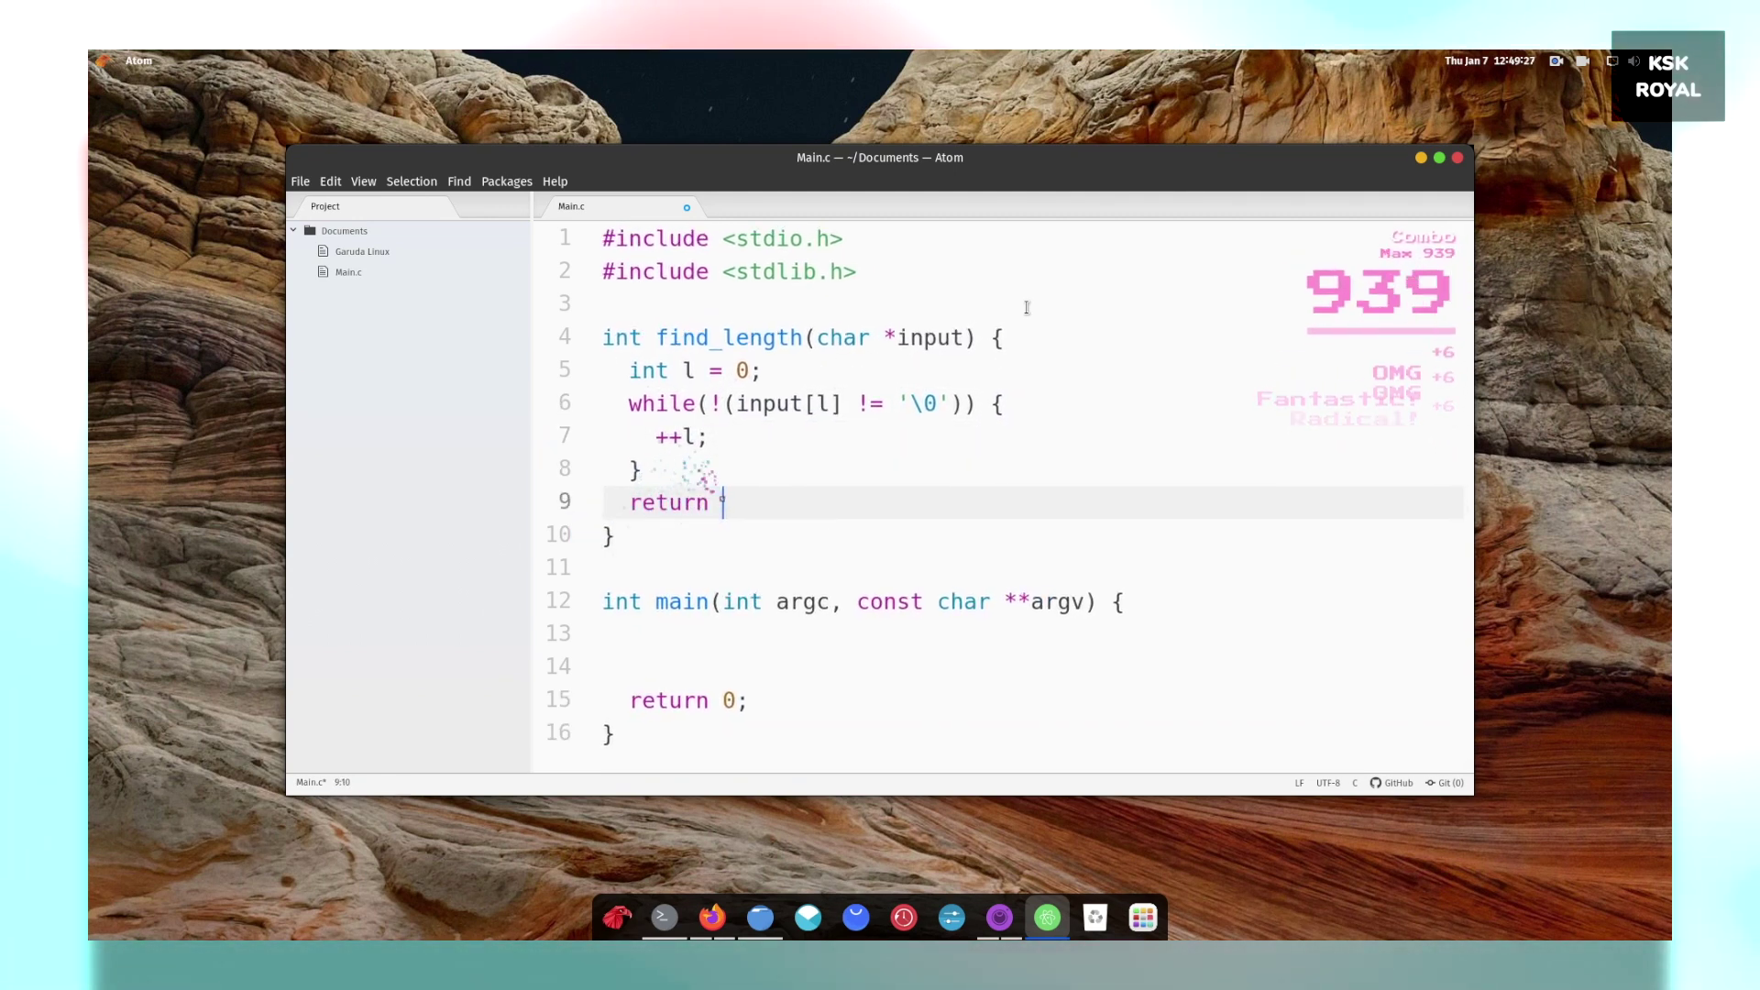
pyautogui.write('l;')
pyautogui.press('Down')
pyautogui.press('Down')
pyautogui.press('Down')
pyautogui.press('Return')
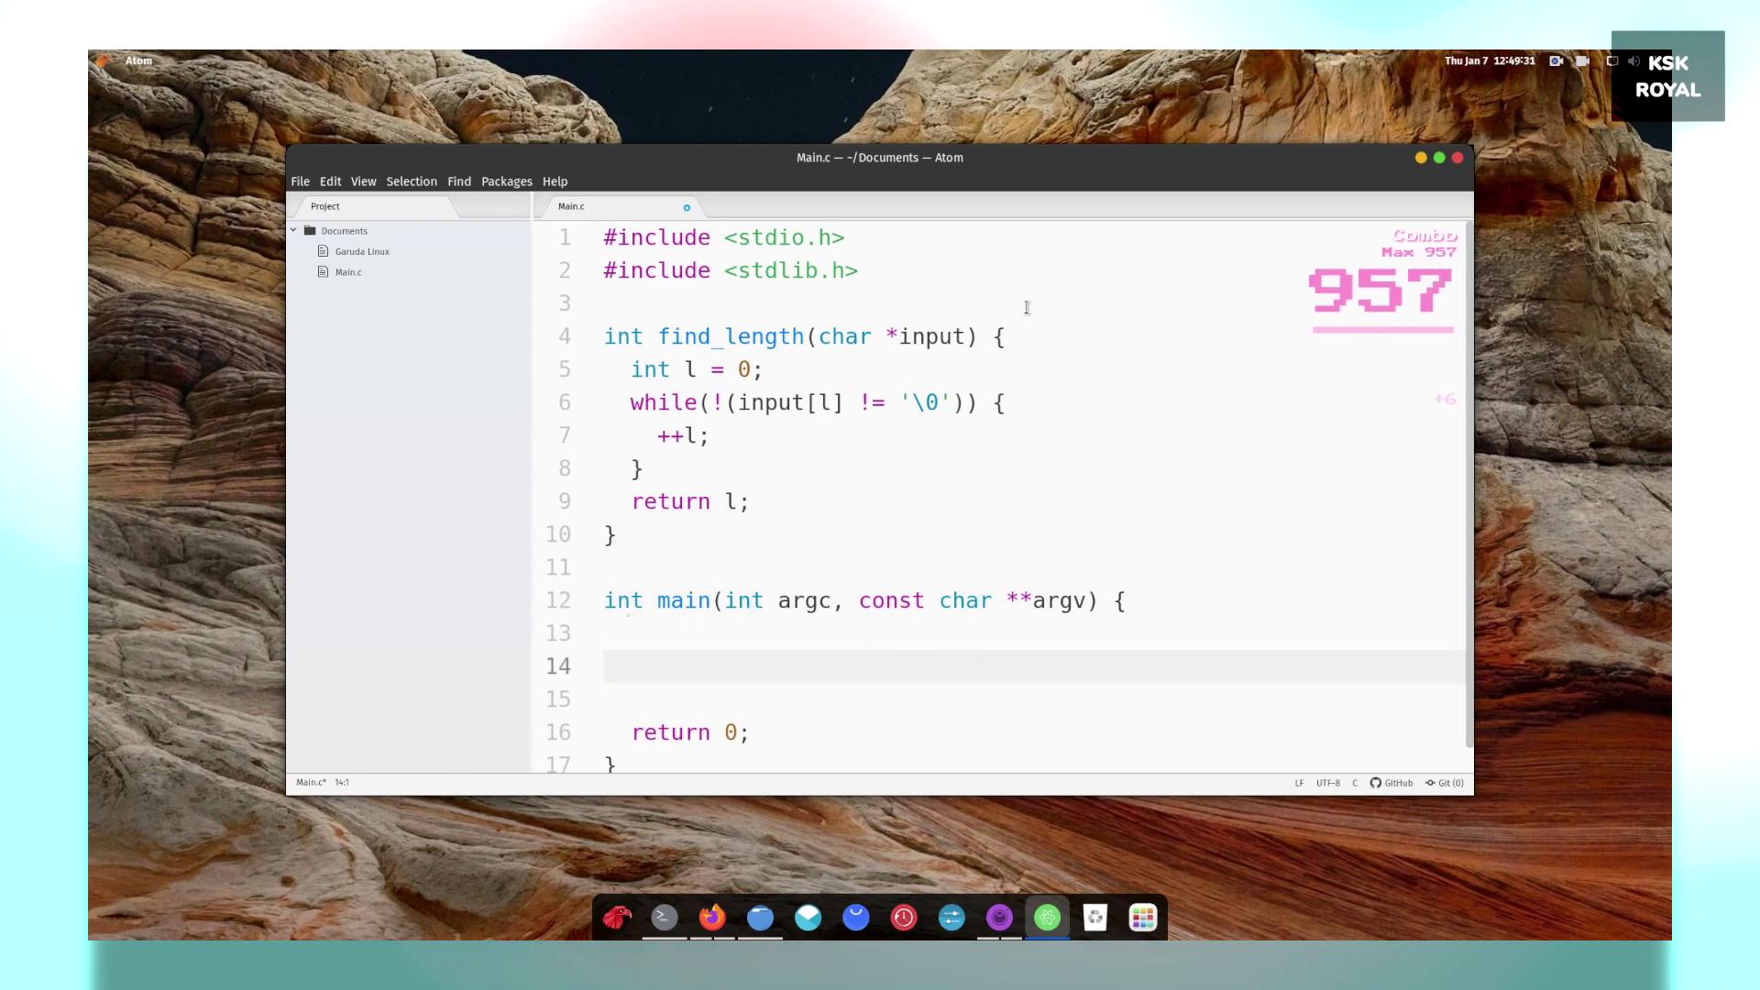
pyautogui.press('Return')
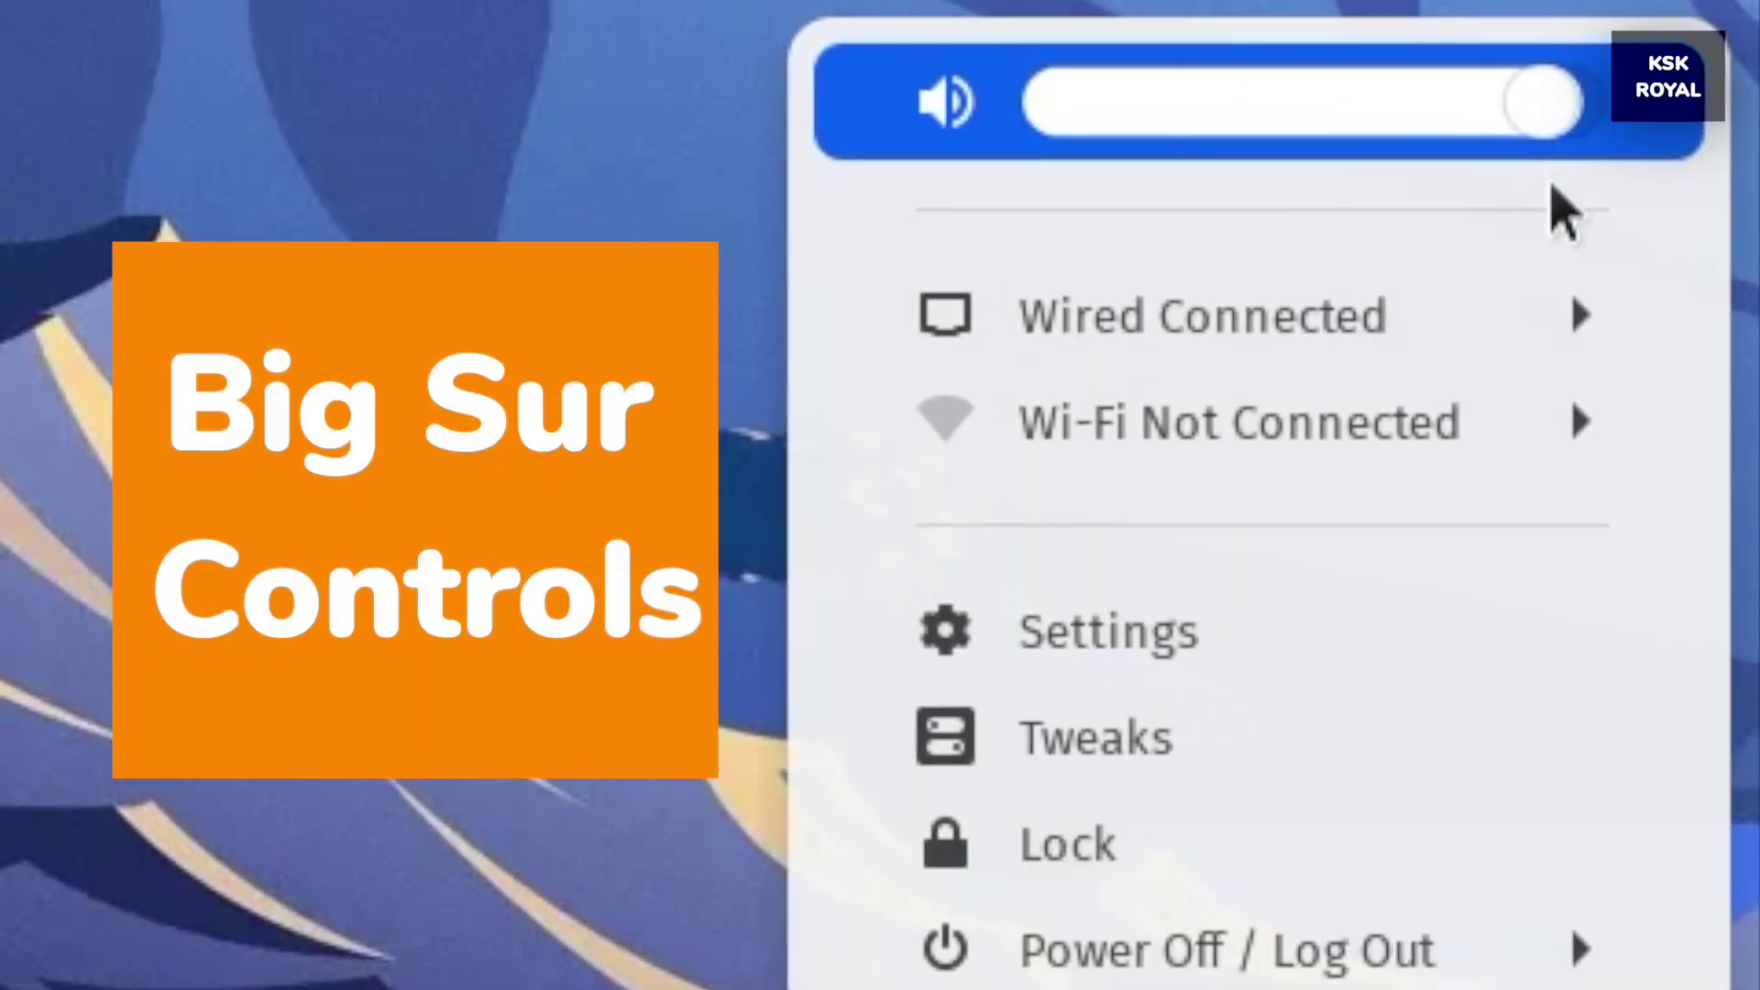
# Drag the volume slider in the top-right system menu left to lower the volume.
pyautogui.moveTo(1567, 85)
pyautogui.mouseDown()
pyautogui.moveTo(1059, 91)
pyautogui.moveTo(1278, 152)
pyautogui.mouseUp()
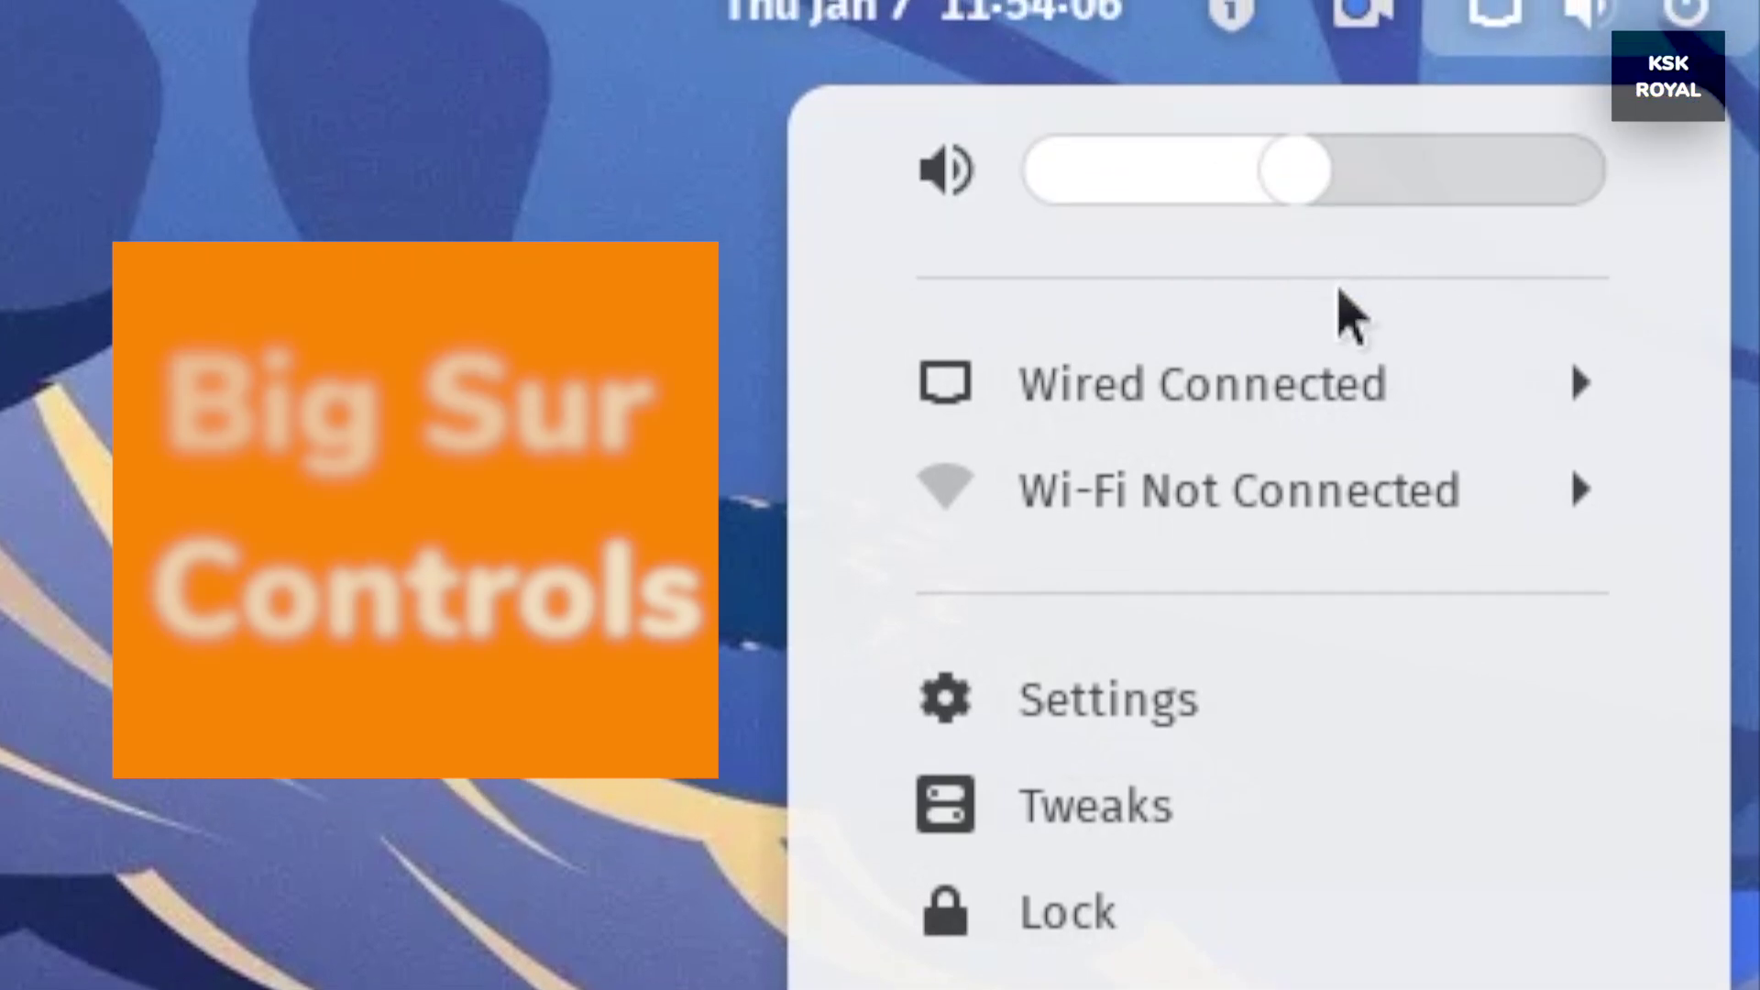